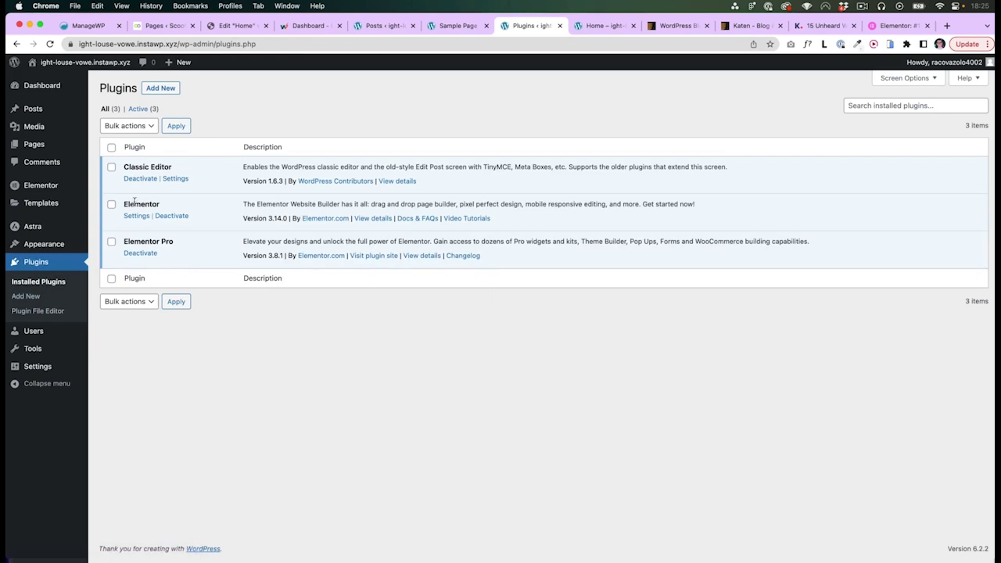
drag(130, 241, 166, 241)
click(168, 242)
mouse_move(46, 207)
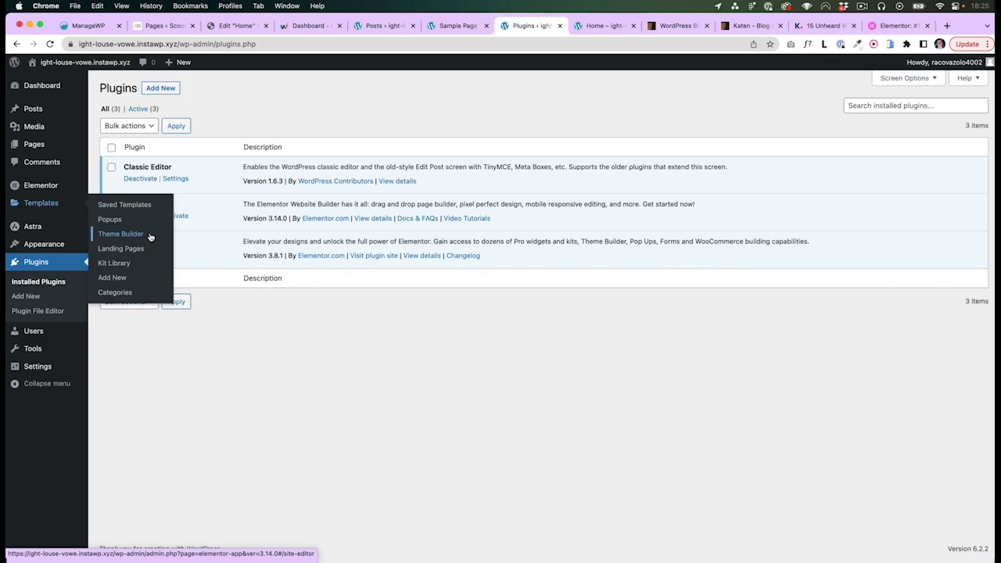
- Open the published Home page in a separate browser tab from the pages list and examine its header and footer
click(39, 148)
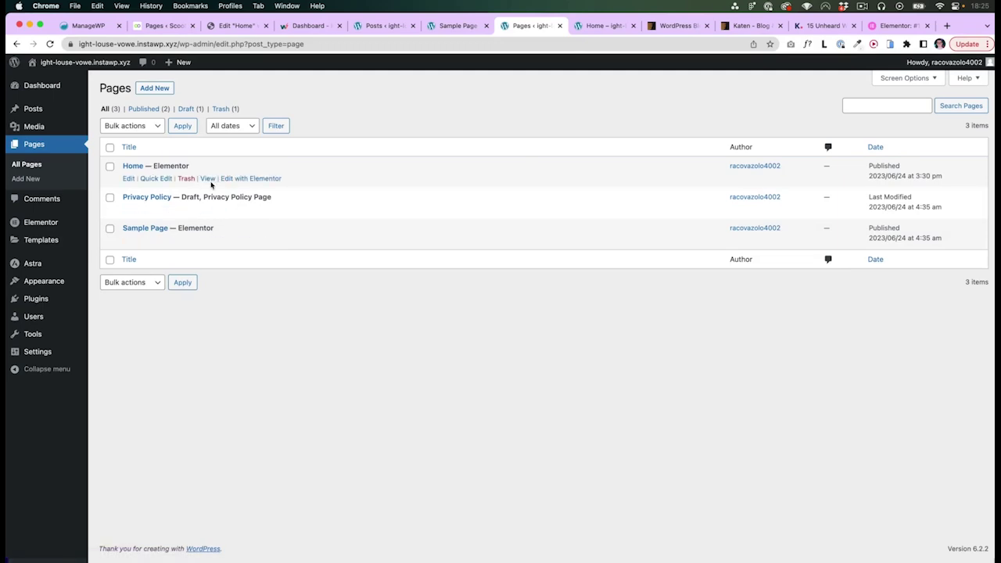
super+click(207, 178)
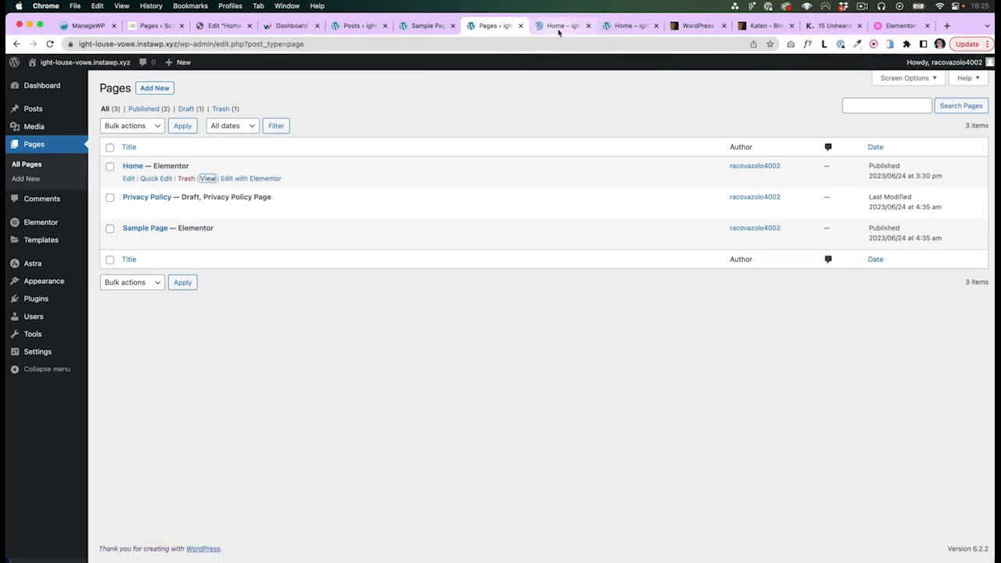
click(558, 26)
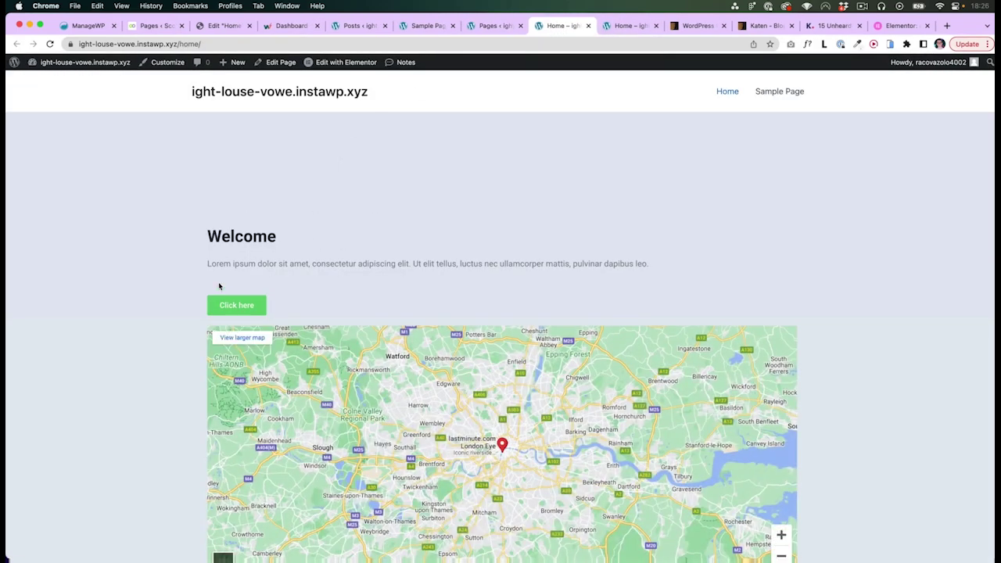
scroll(183, 262, down, 3)
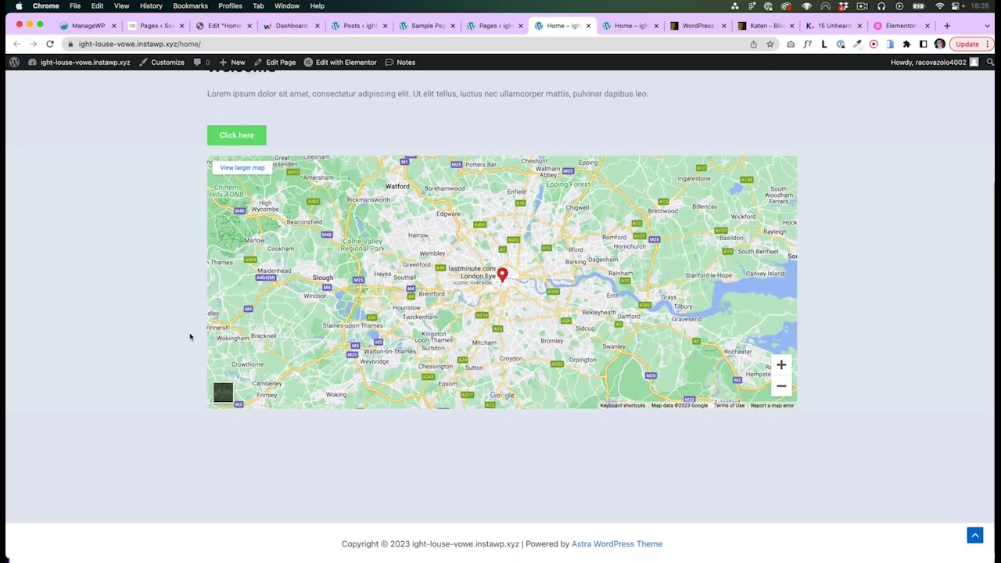
scroll(189, 337, up, 3)
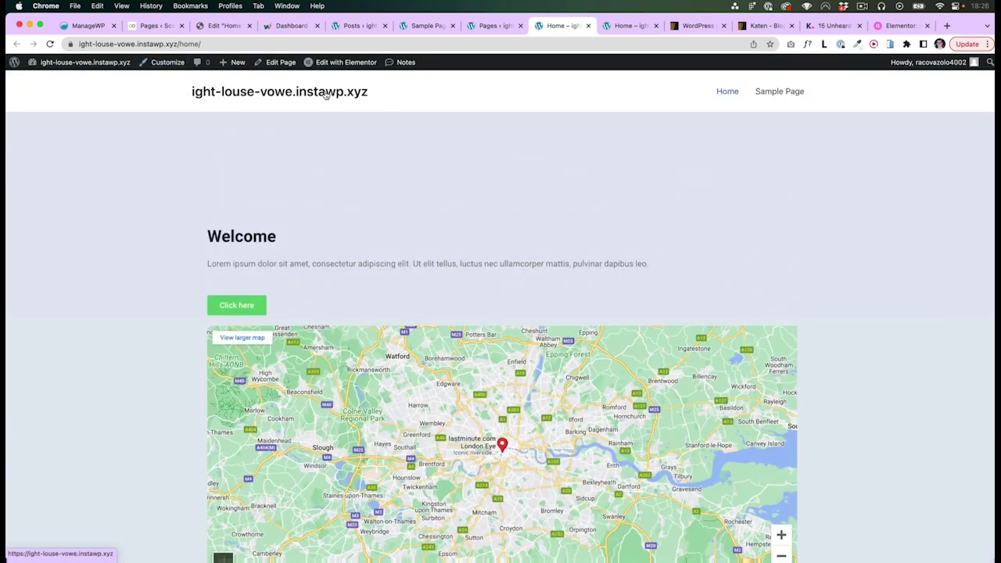
scroll(863, 215, down, 3)
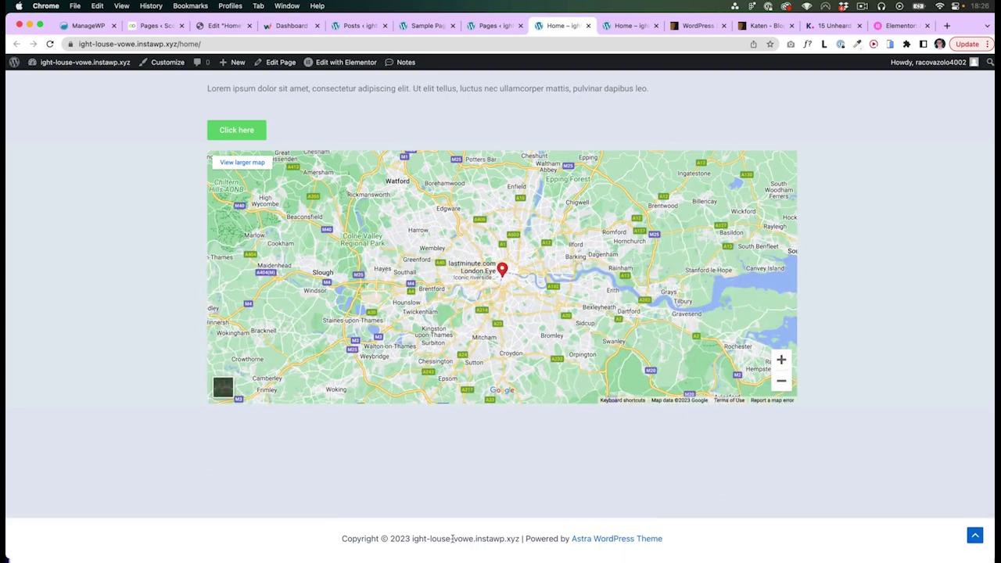
scroll(417, 426, up, 3)
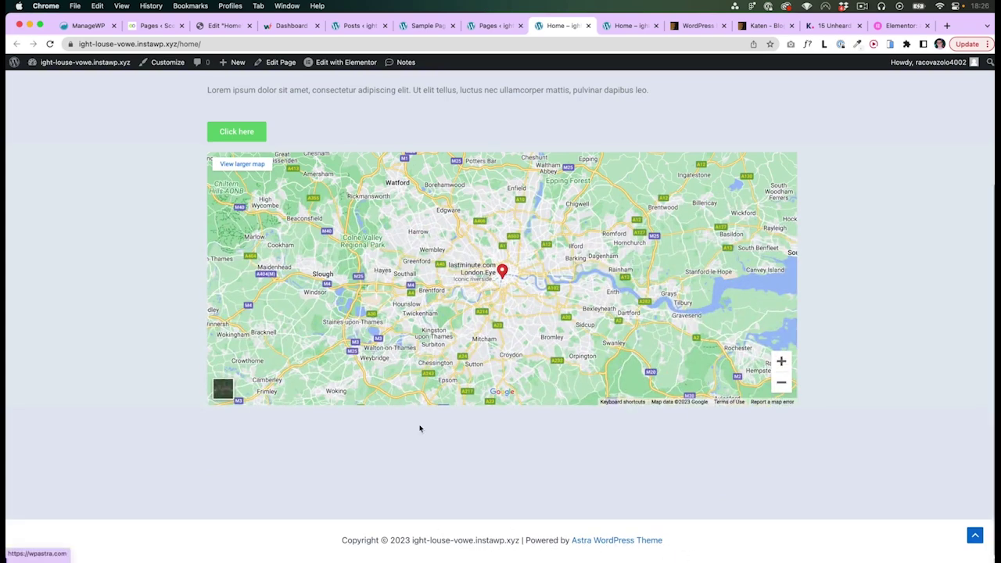
- Activate the Blogus theme for the site
click(482, 26)
mouse_move(39, 281)
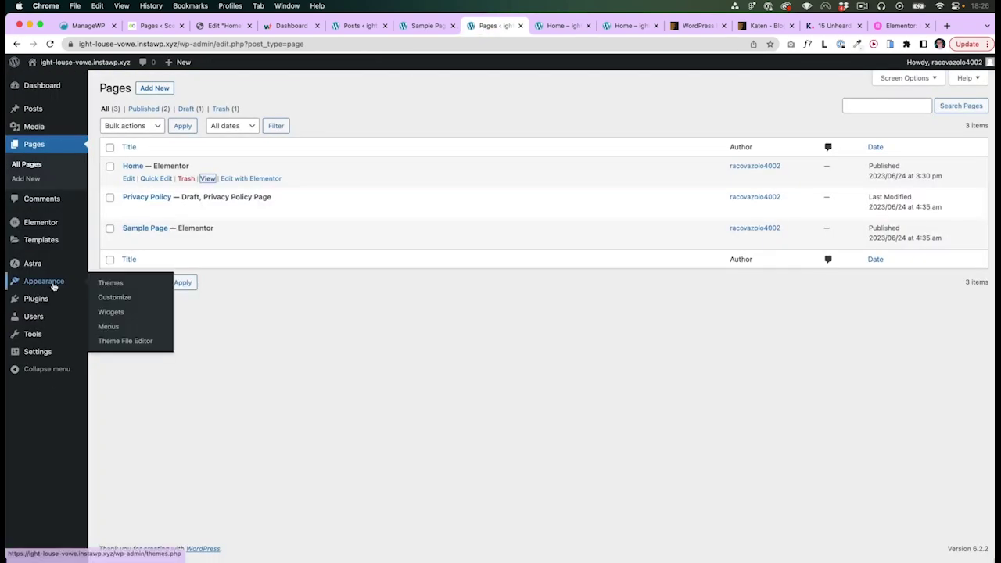
click(118, 286)
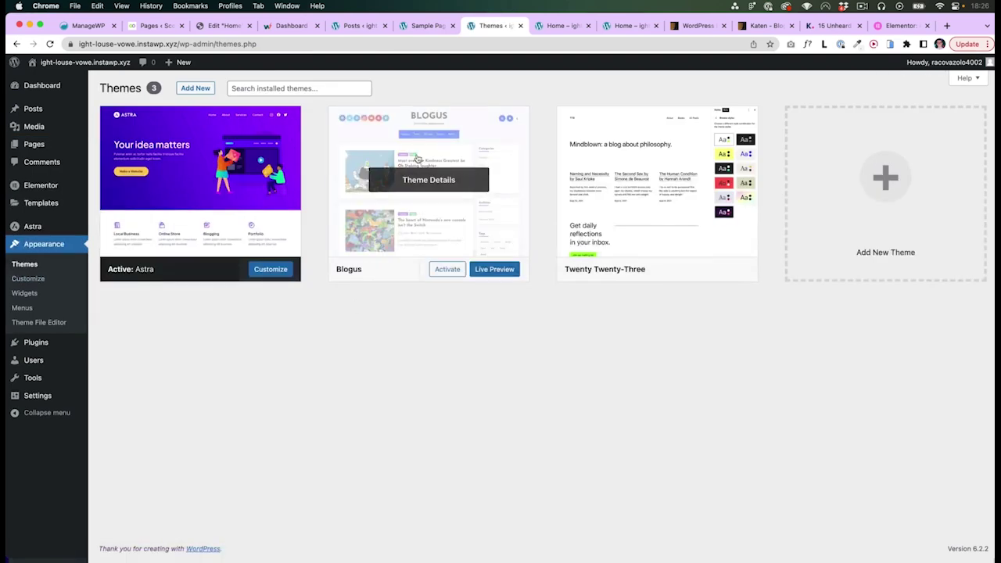
click(446, 268)
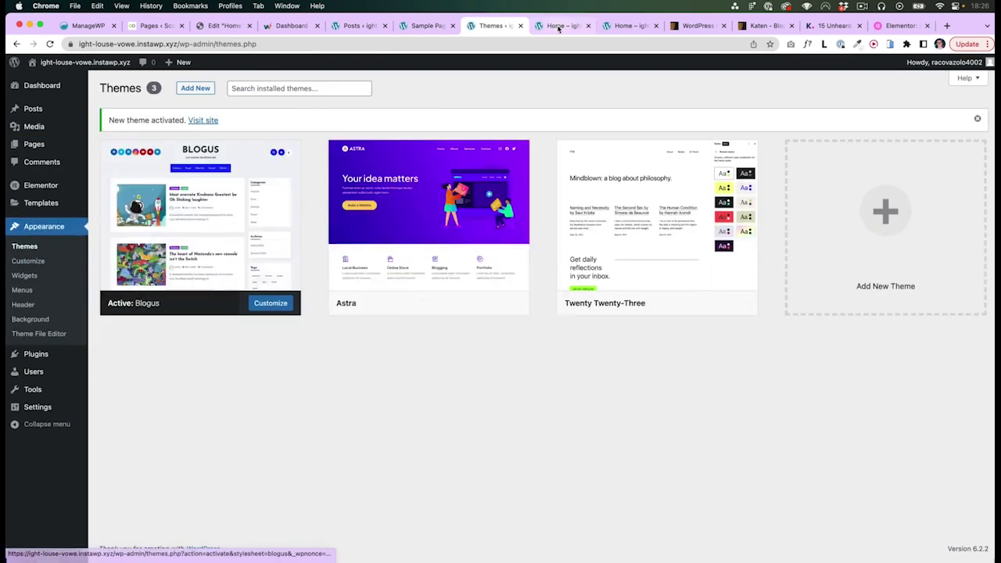
- Reload the published Home page and examine how its header and footer look under the Blogus theme
click(558, 26)
key(super+r)
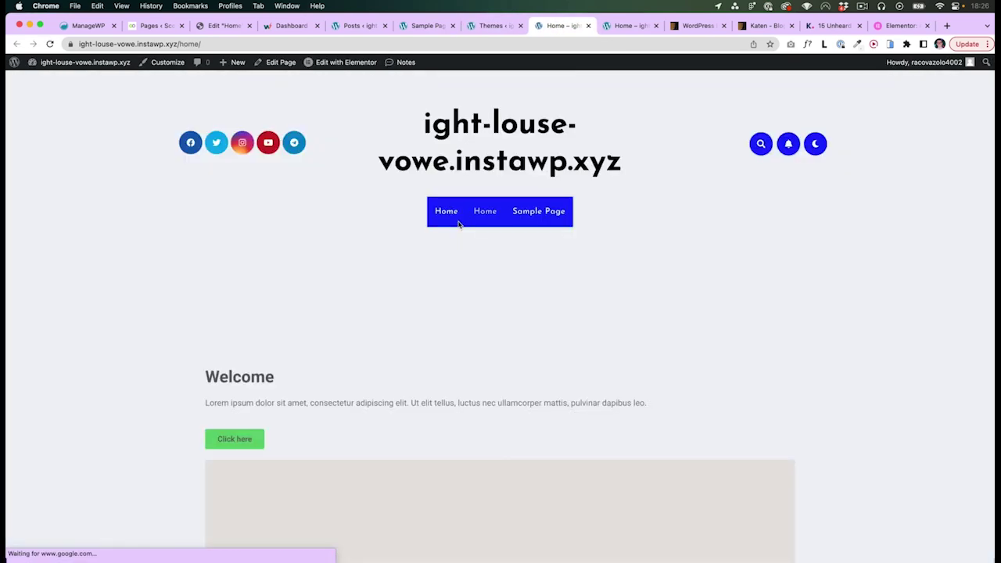
scroll(169, 290, down, 10)
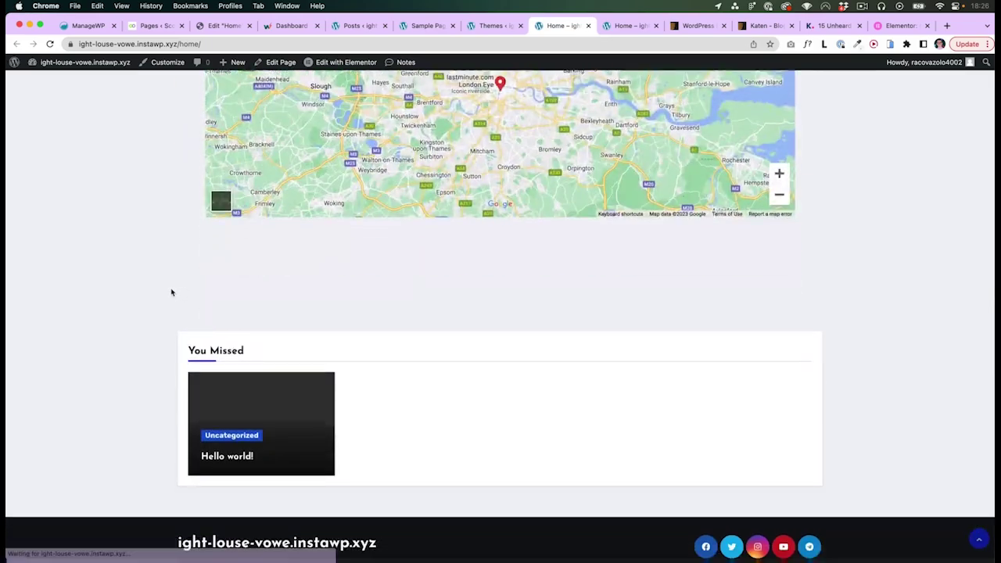
scroll(166, 290, up, 10)
scroll(148, 320, down, 10)
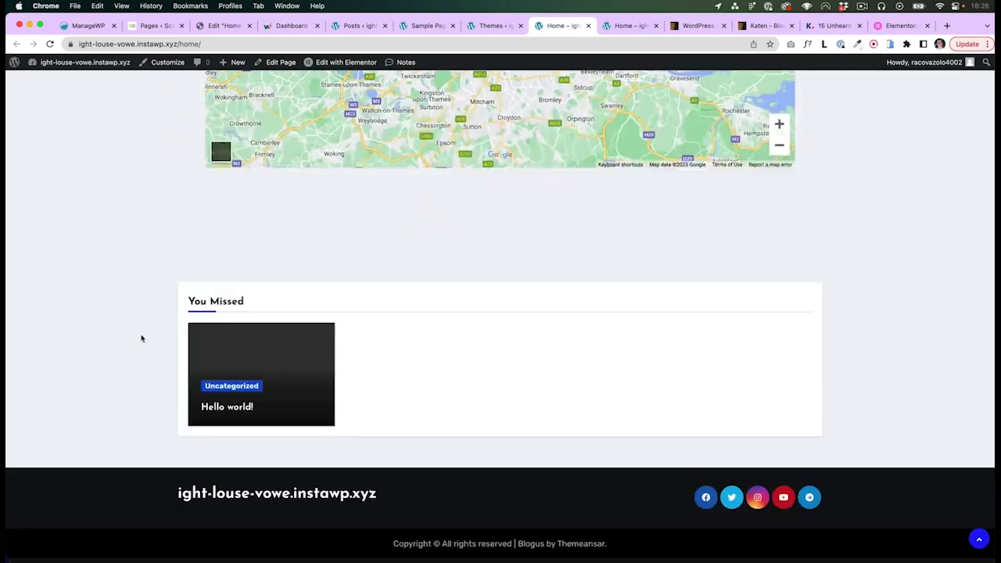
scroll(143, 328, up, 10)
scroll(142, 336, down, 5)
scroll(141, 338, up, 10)
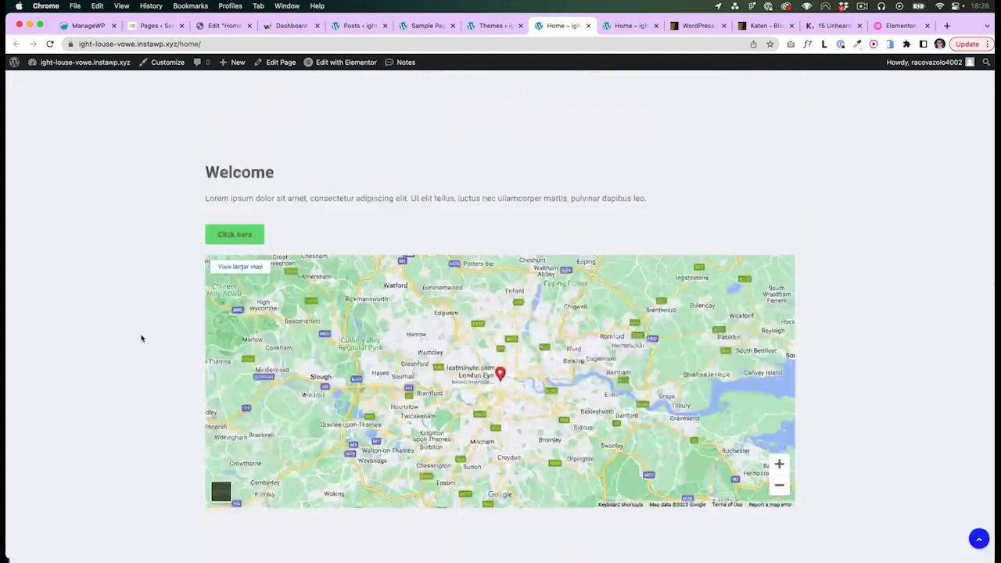
- Look over the site parts offered in Elementor's Theme Builder, then return to the WordPress dashboard
click(491, 26)
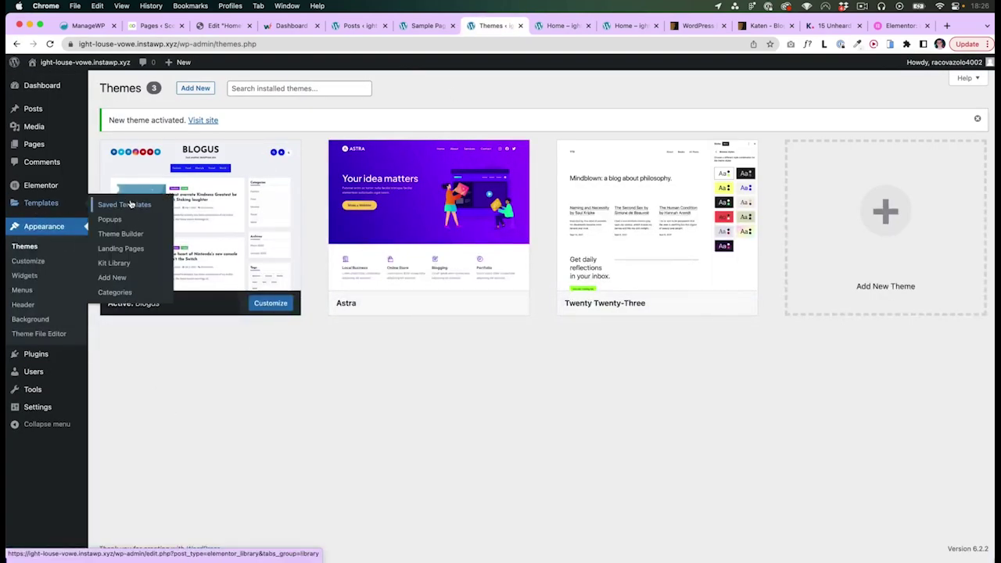
click(126, 233)
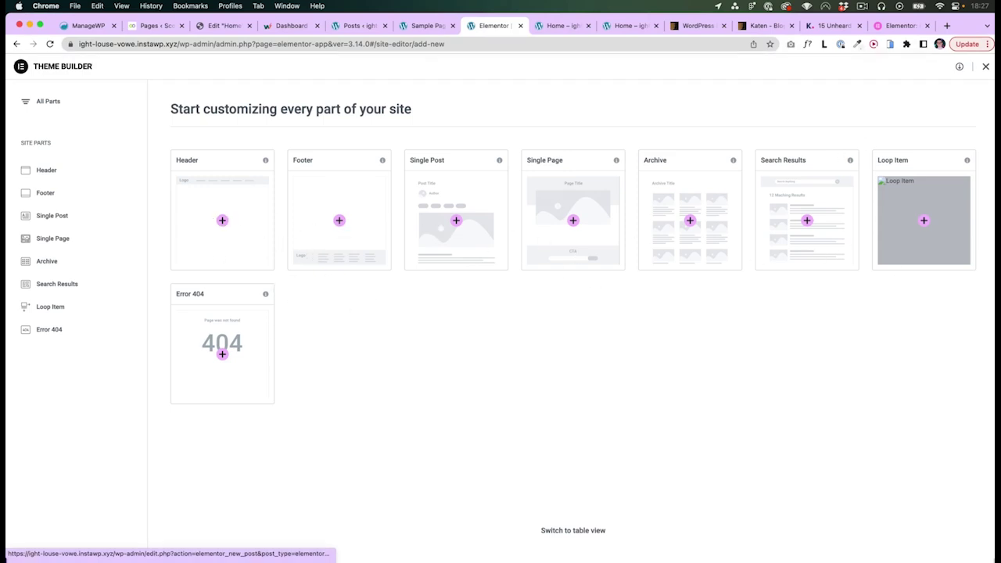
click(985, 67)
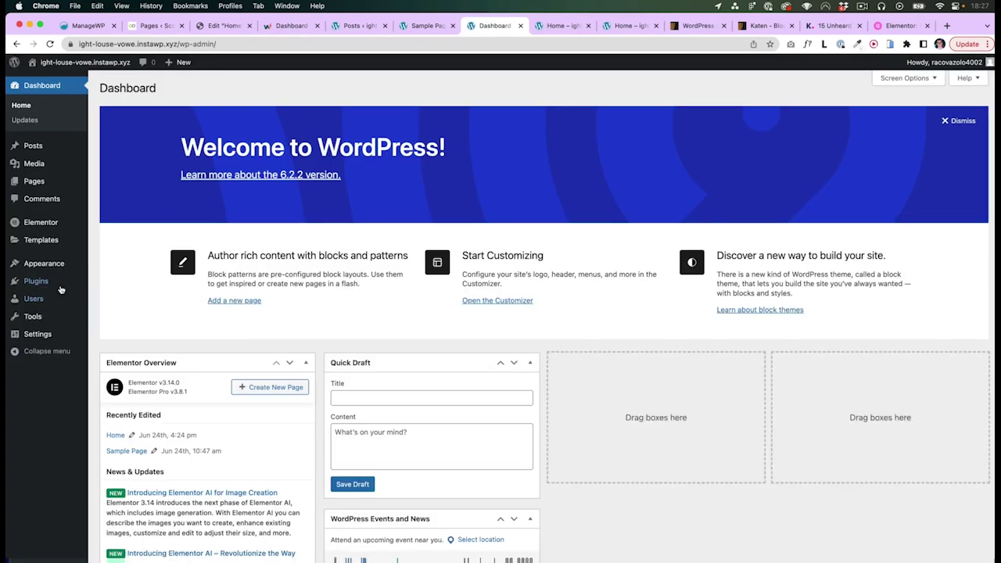
- Set Elementor's Default to New Theme Builder feature to Inactive and save the settings
mouse_move(37, 227)
click(113, 225)
click(273, 199)
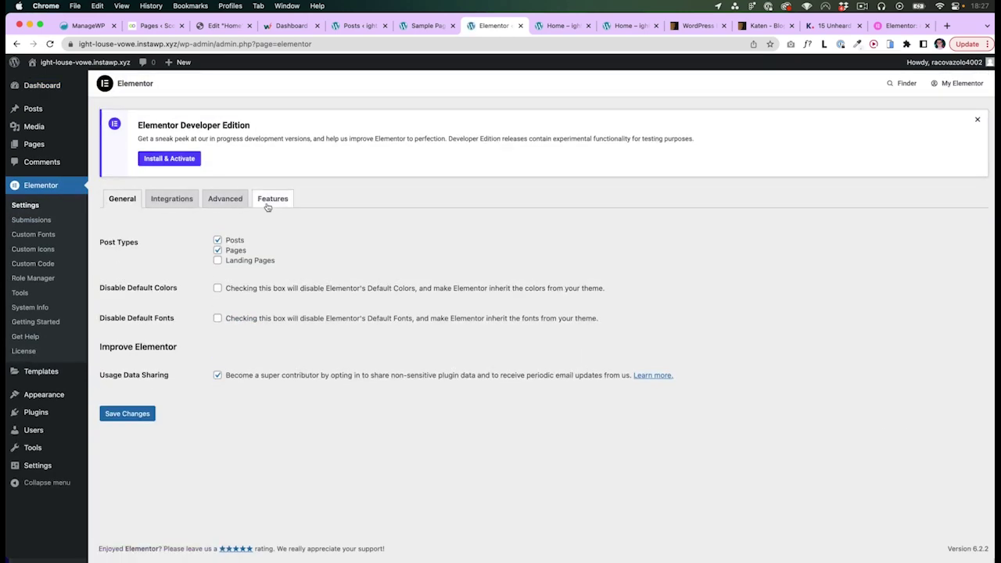
scroll(197, 375, down, 1)
scroll(197, 375, down, 15)
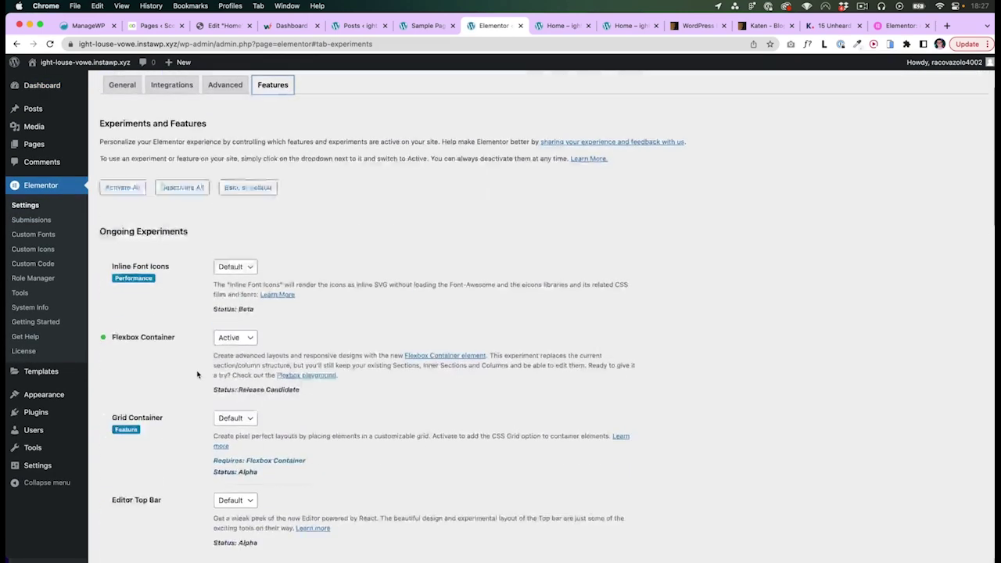
click(242, 243)
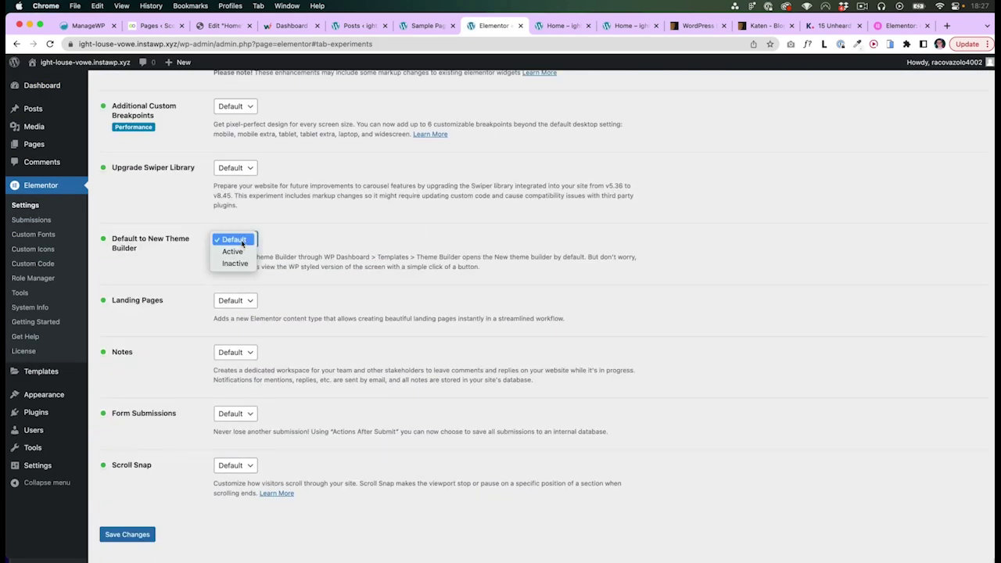
click(237, 261)
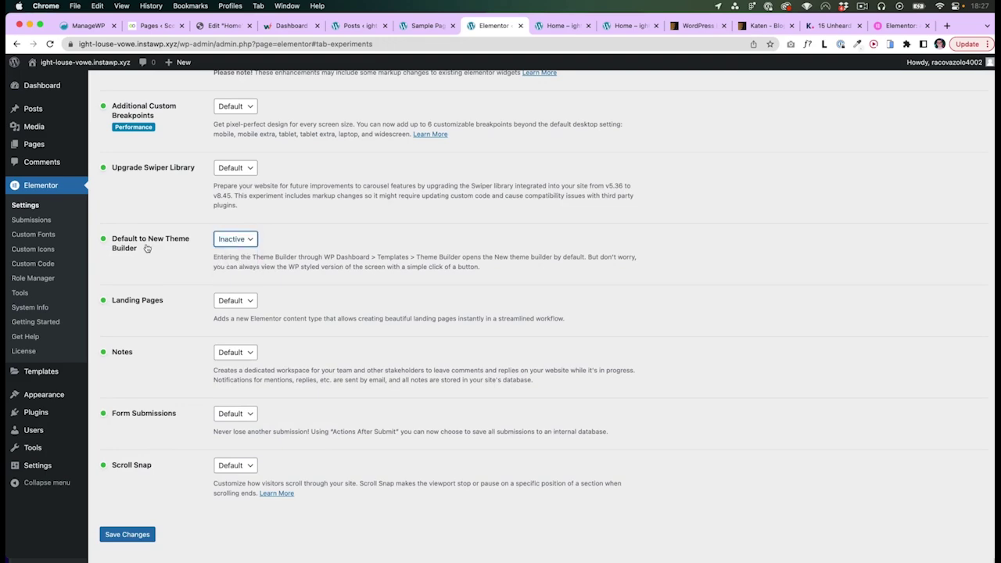
click(228, 247)
click(238, 240)
click(142, 538)
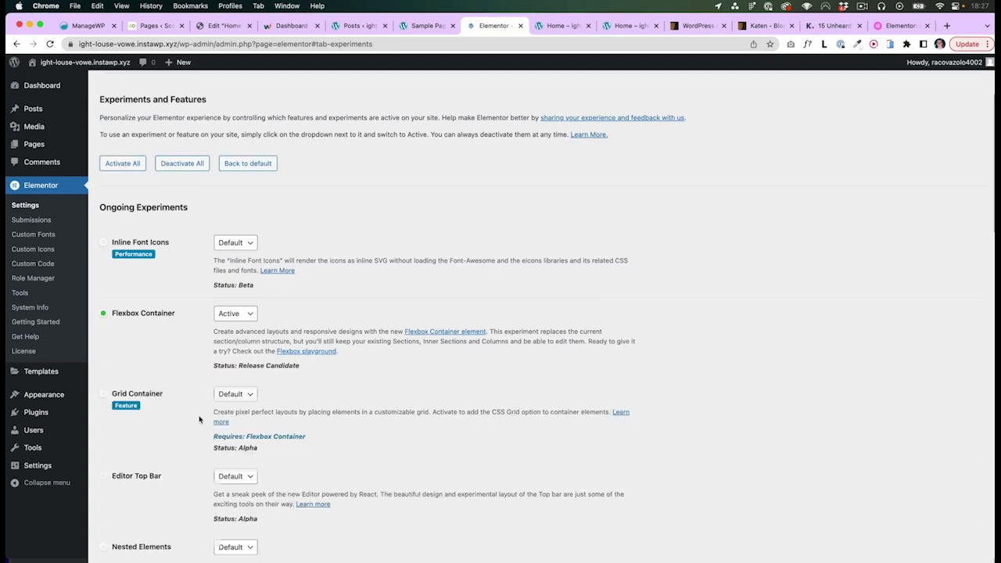
- Open the Theme Builder's template list and dismiss the notice promoting the new Theme Builder
mouse_move(40, 373)
click(123, 404)
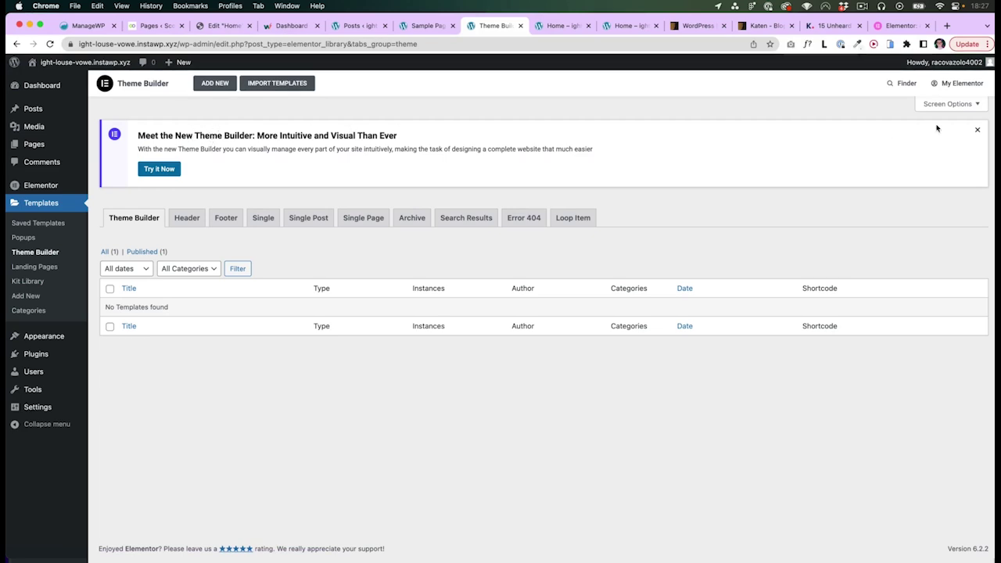
click(977, 130)
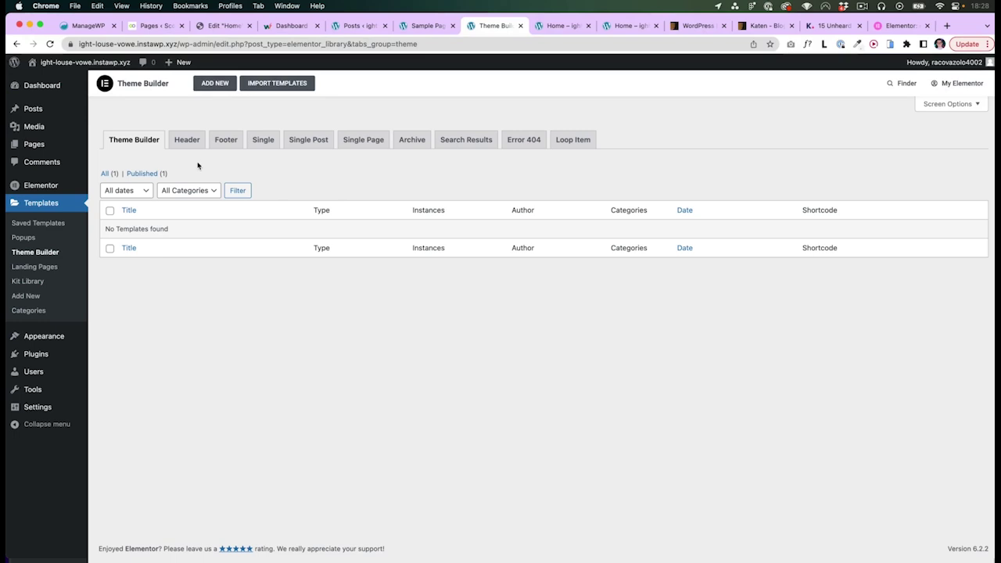
- Create a Header template named "Header v1" and close the template library without inserting a block
click(190, 141)
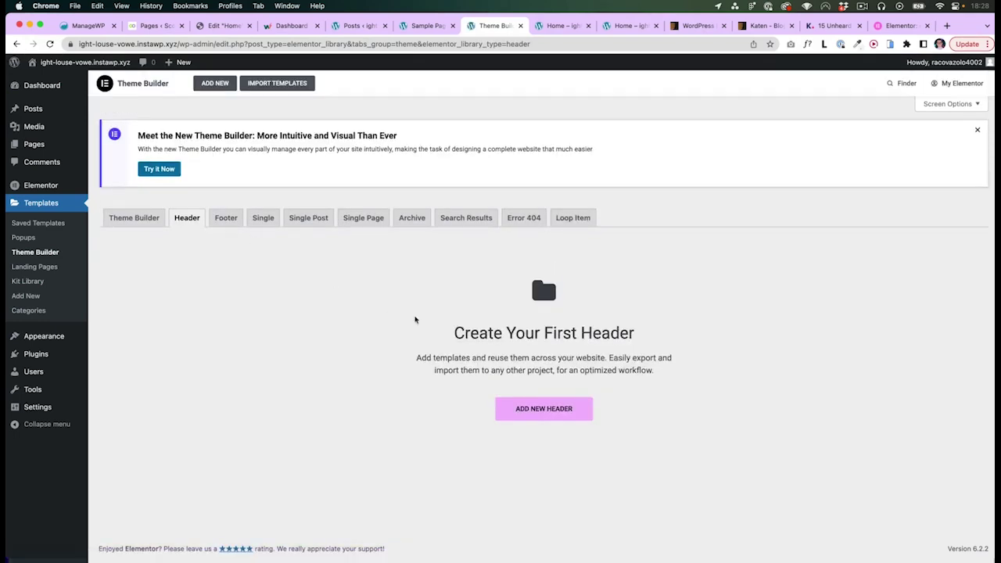
click(539, 416)
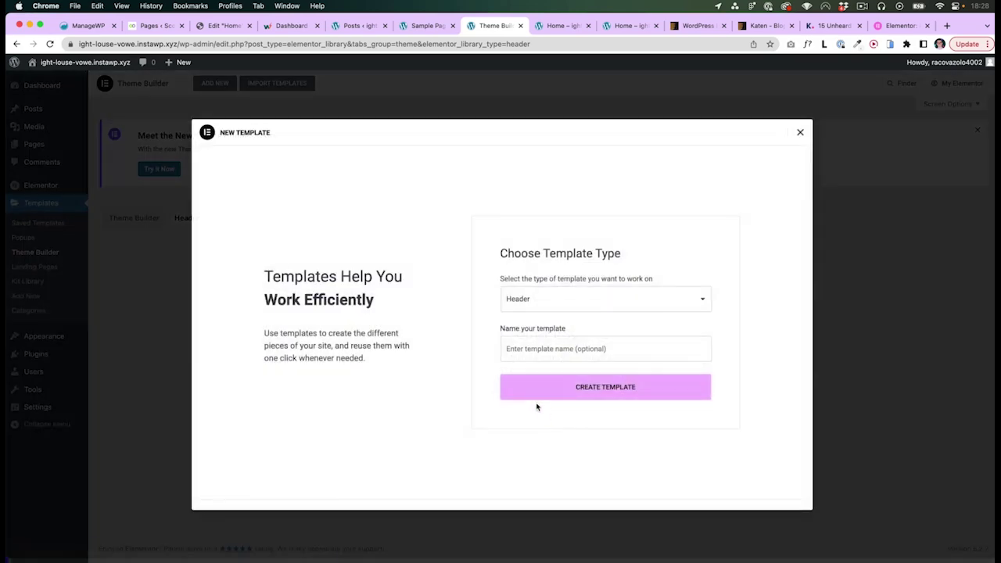
text(Header v1)
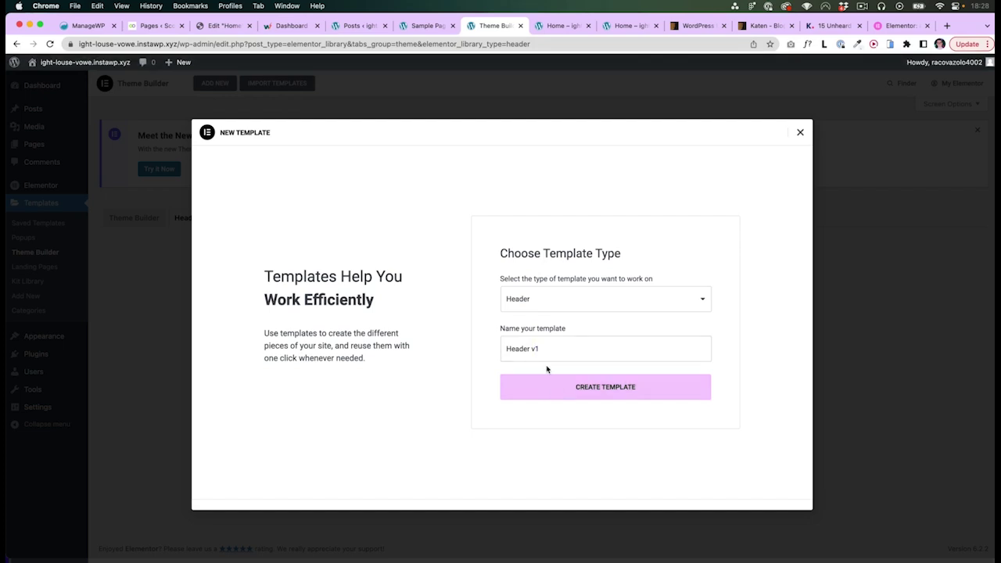
click(554, 391)
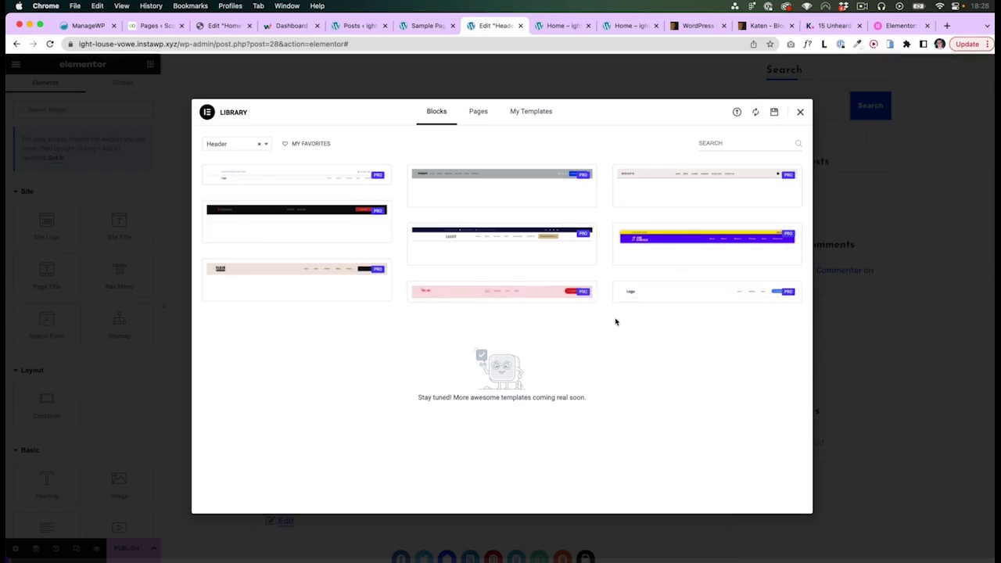
click(800, 112)
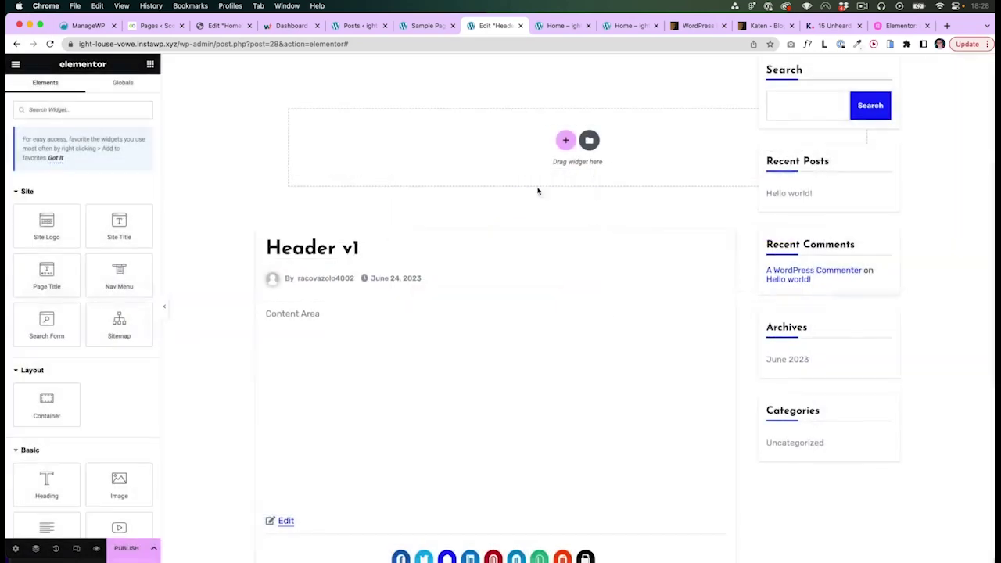
- Examine the empty Header v1 template in the editor, including the surrounding theme content and the publishing options
scroll(636, 364, down, 3)
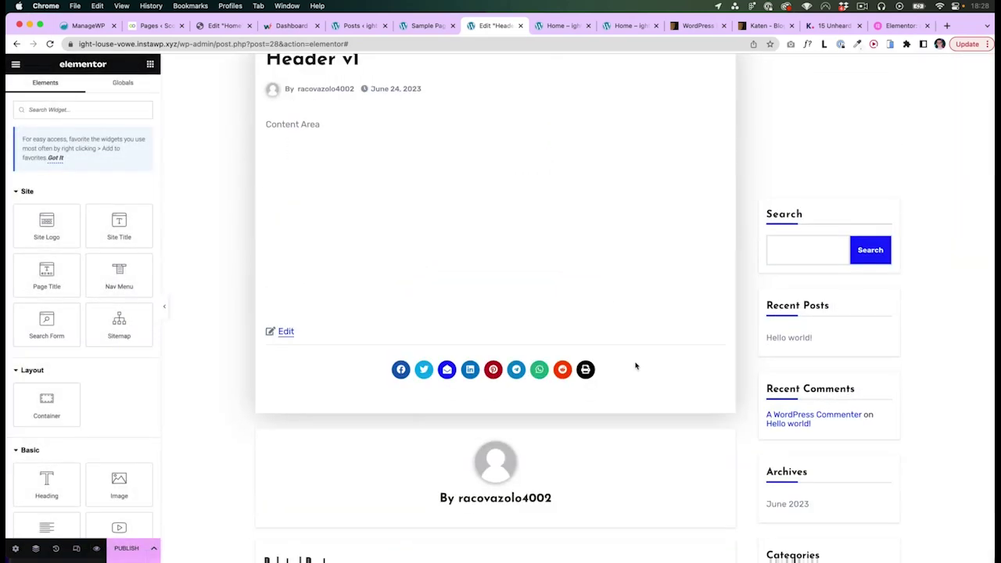
scroll(453, 446, up, 3)
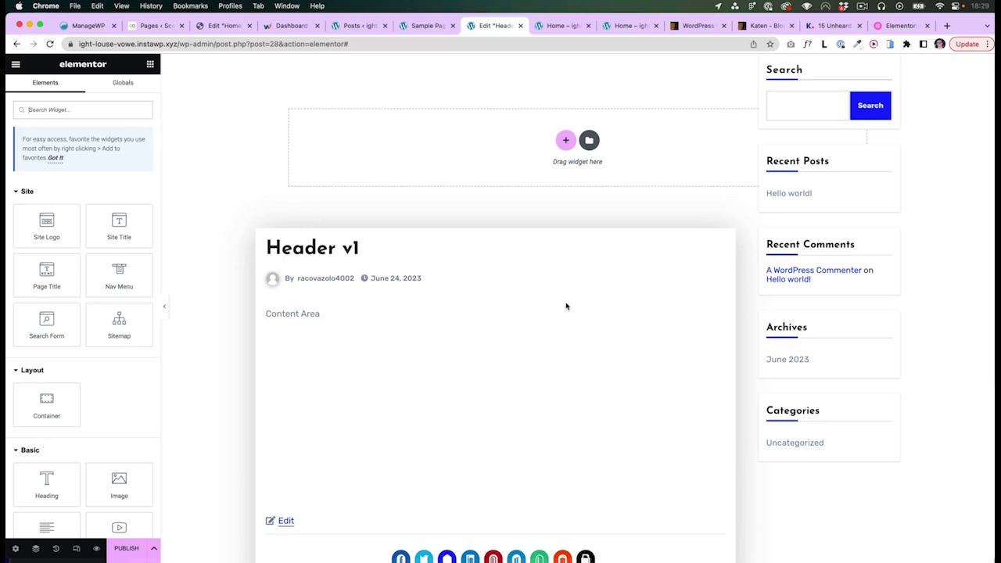
scroll(566, 306, down, 3)
scroll(610, 262, up, 3)
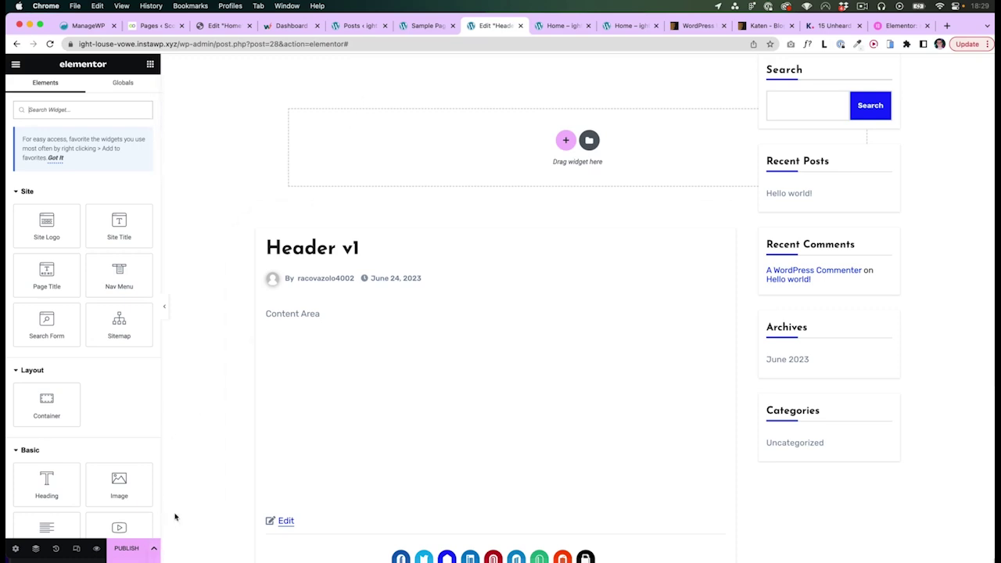
click(154, 553)
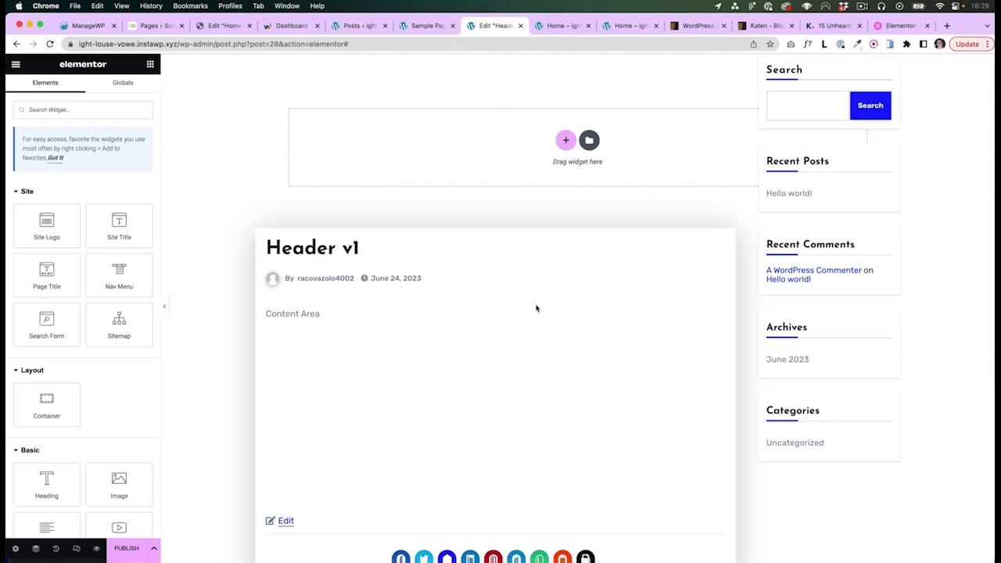
- Install the Hello Elementor theme from the popular themes and activate it on the site
click(422, 26)
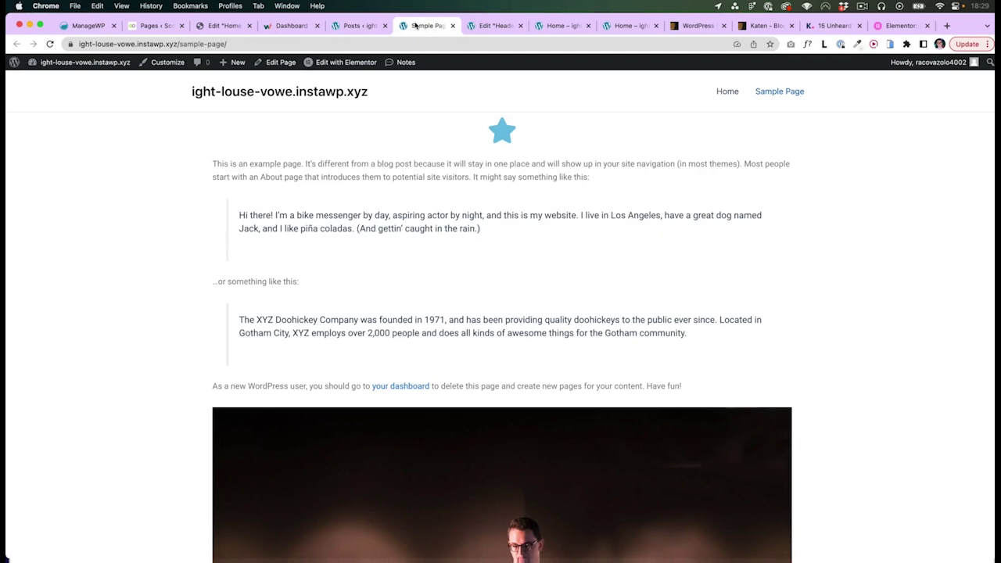
click(78, 62)
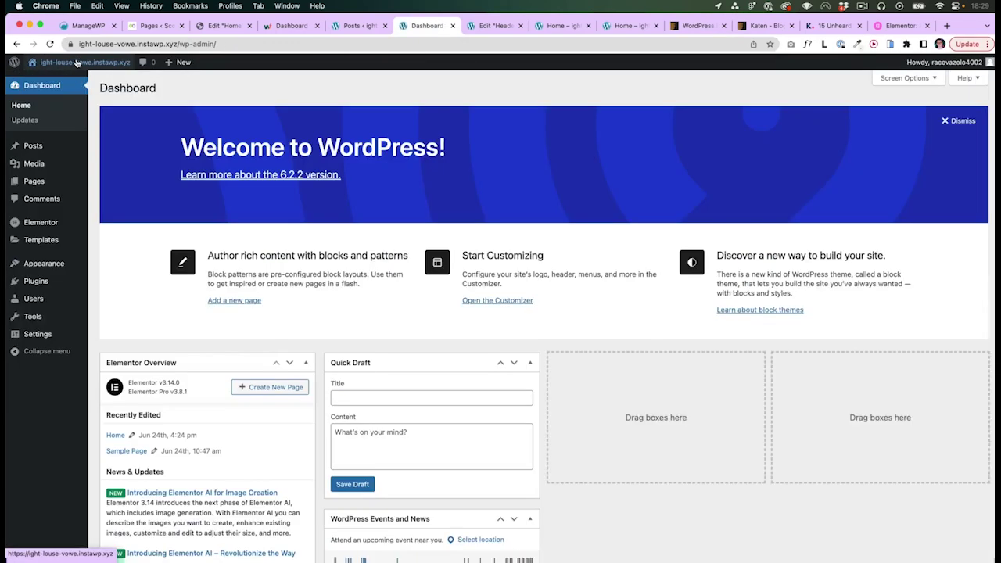
mouse_move(58, 266)
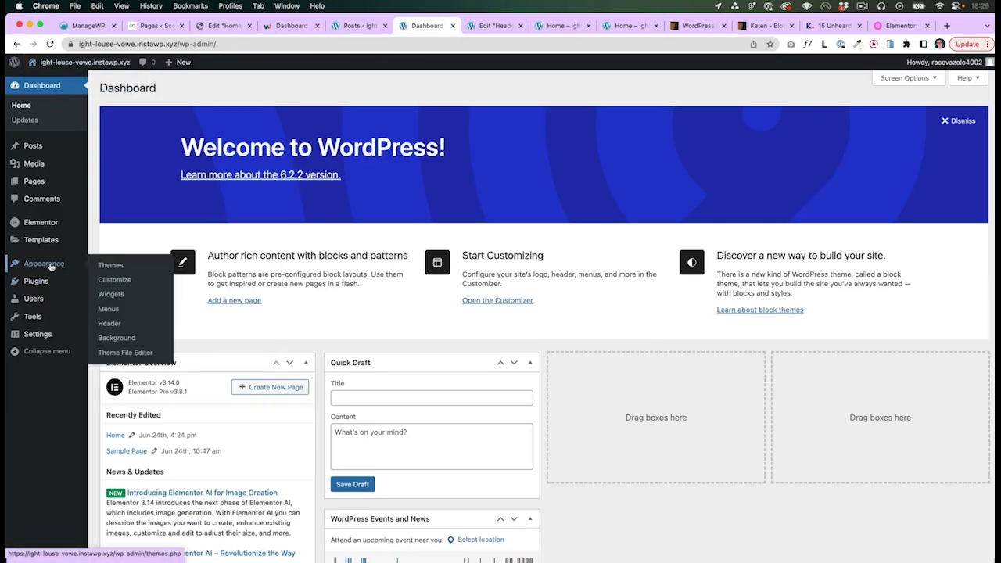
click(109, 266)
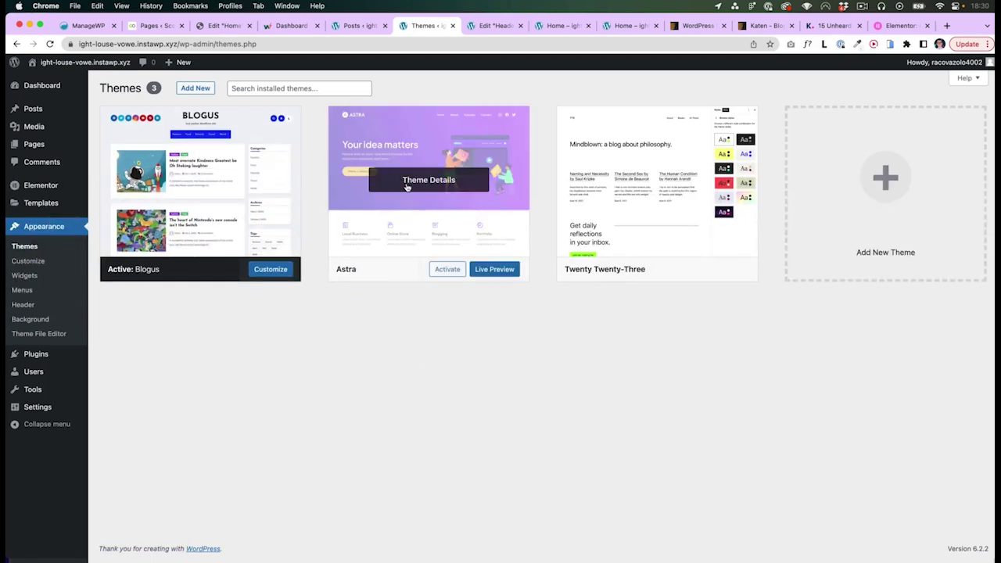
click(195, 88)
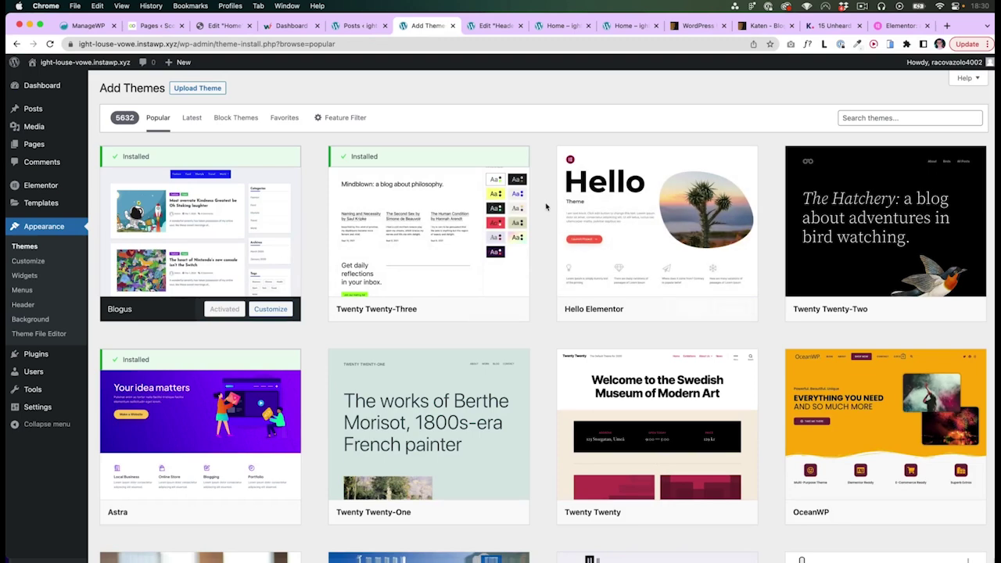
click(692, 313)
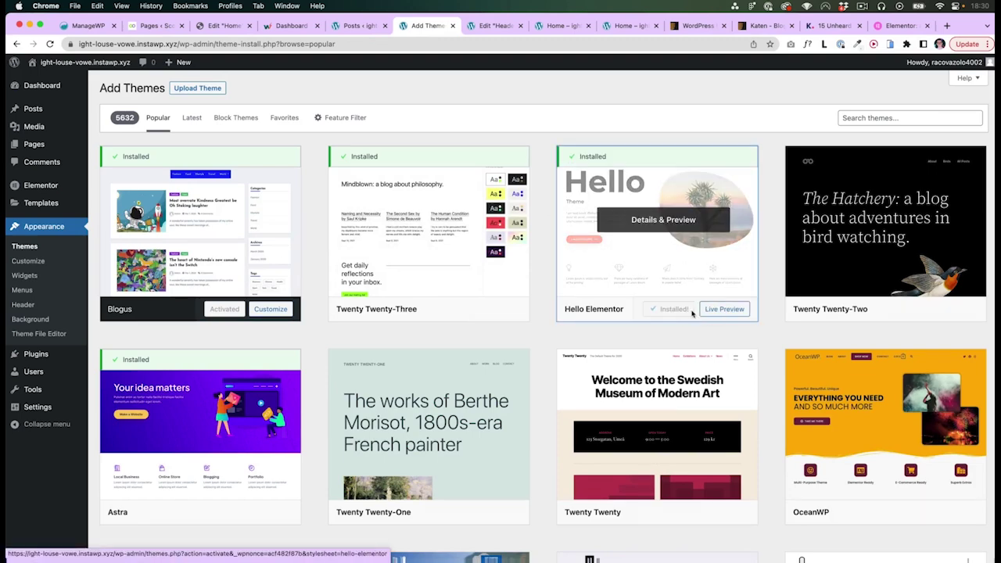
click(688, 311)
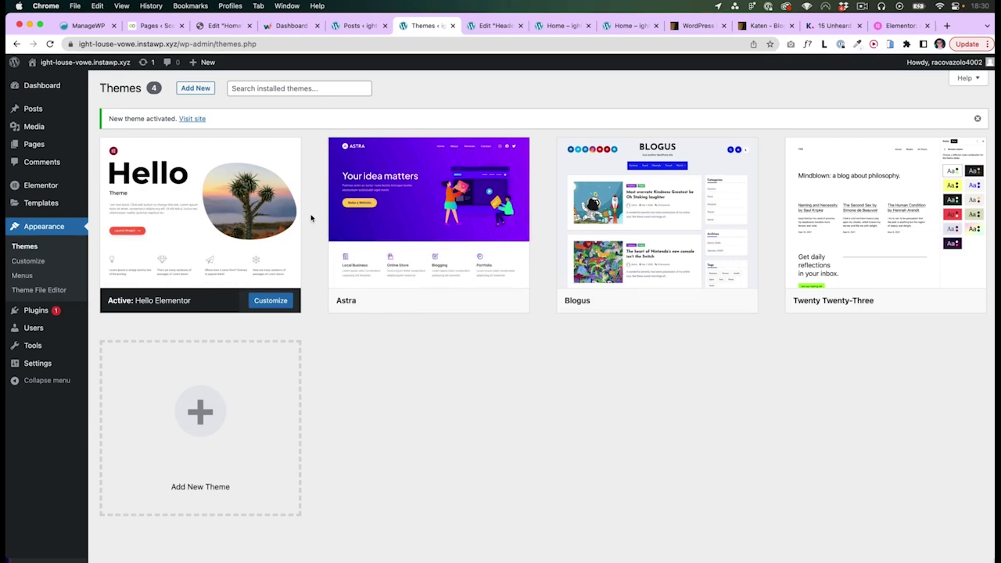
mouse_move(207, 225)
mouse_move(263, 227)
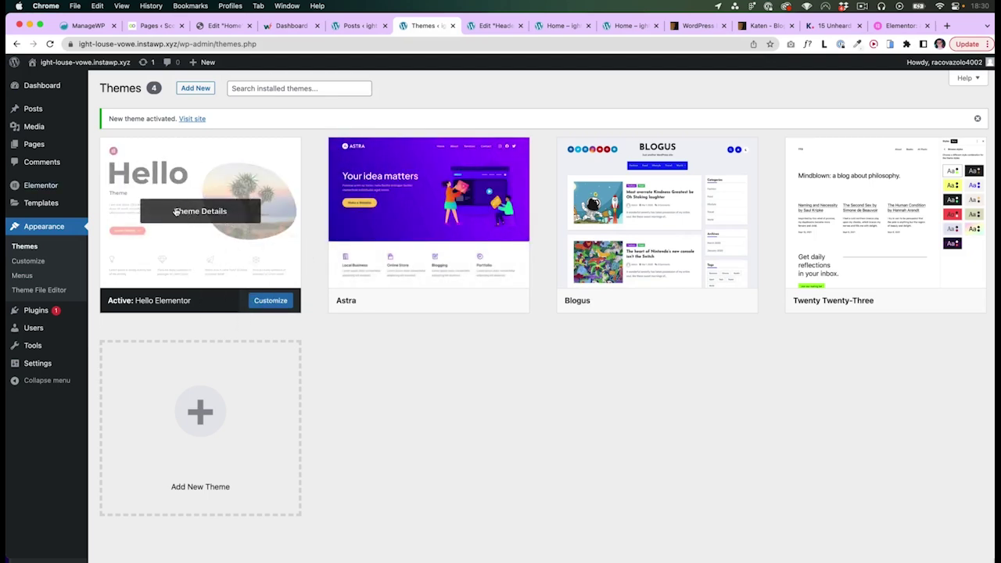
- Reload the Header v1 template in the Elementor editor and add a container with two equal columns
click(495, 30)
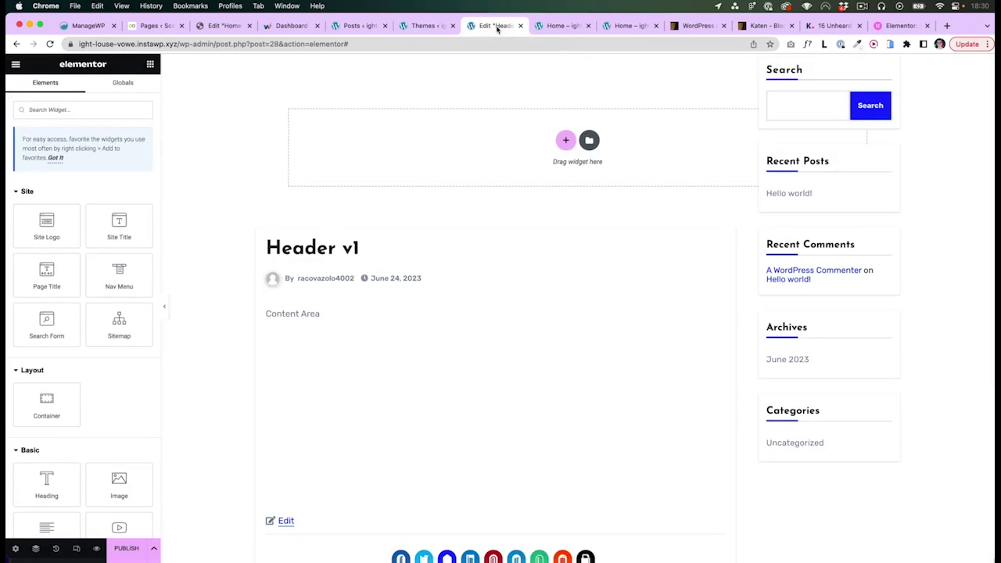
key(super+r)
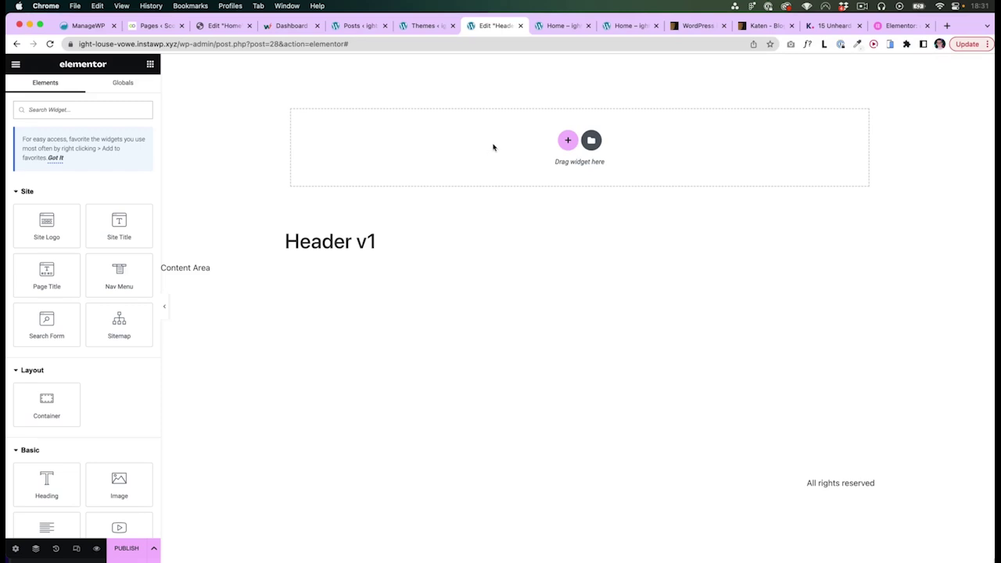
click(568, 142)
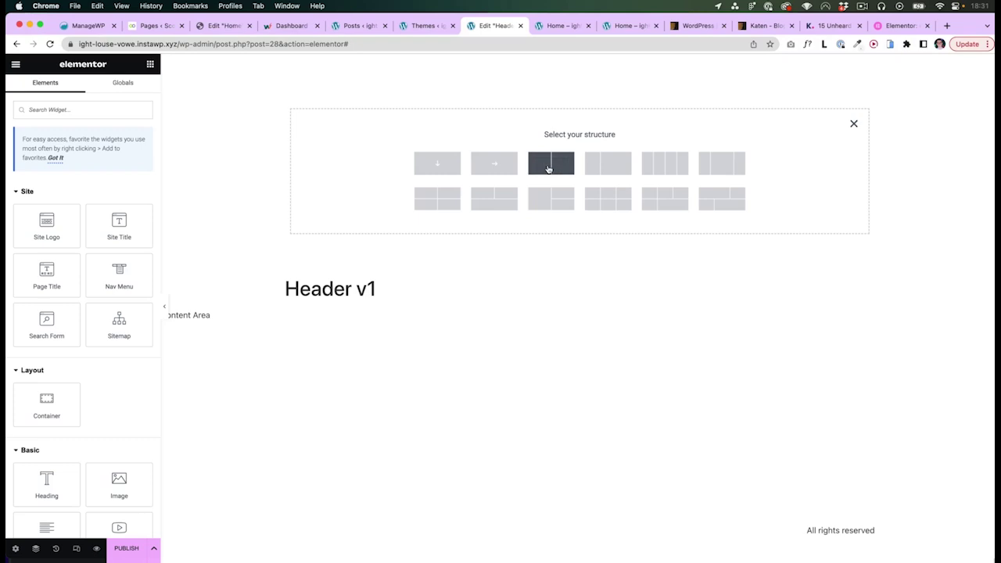
click(548, 169)
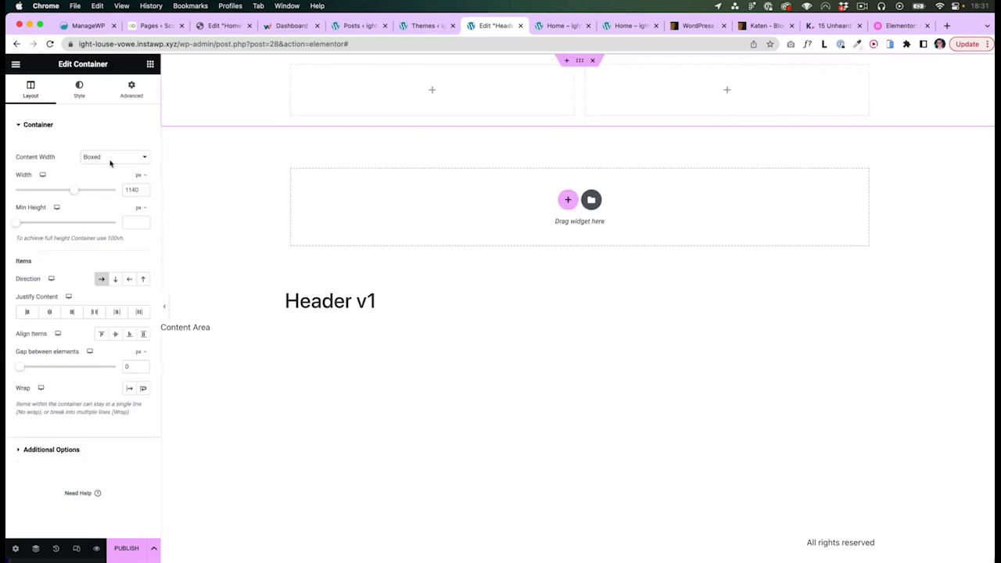
- Place a Nav Menu widget in the container's second column and consult the header navigation in the ScooterShare Figma design
click(150, 63)
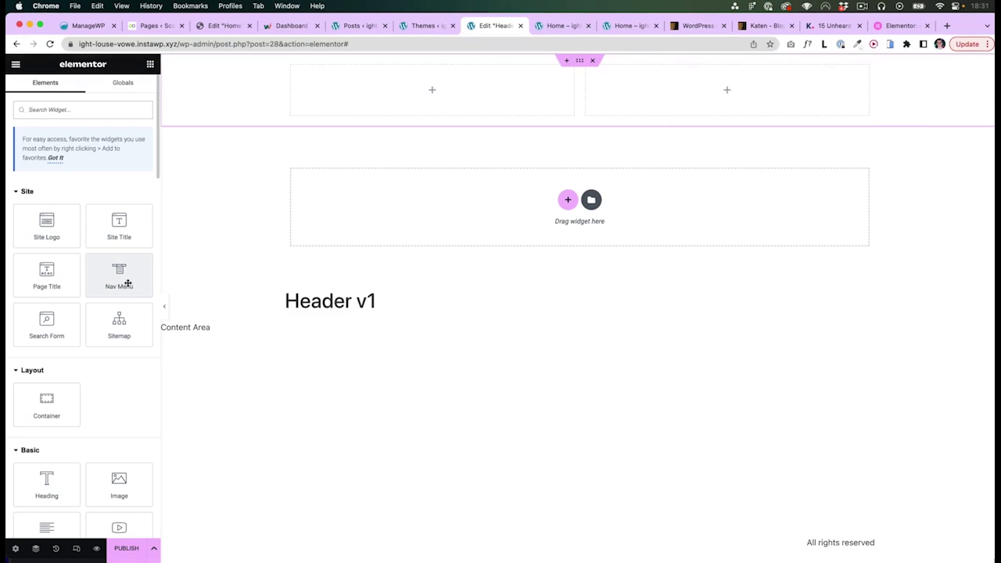
drag(118, 285, 742, 103)
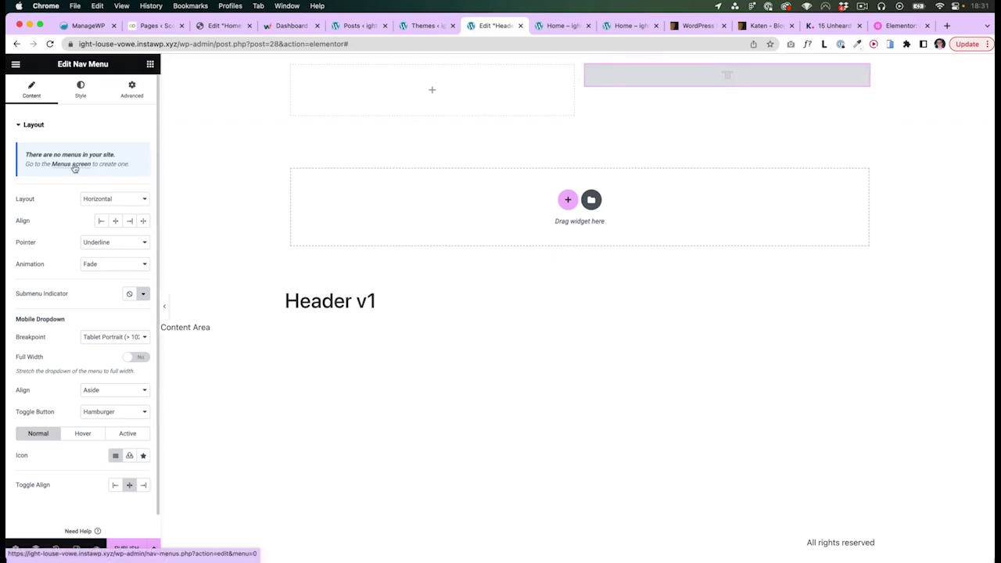
key(super+Tab)
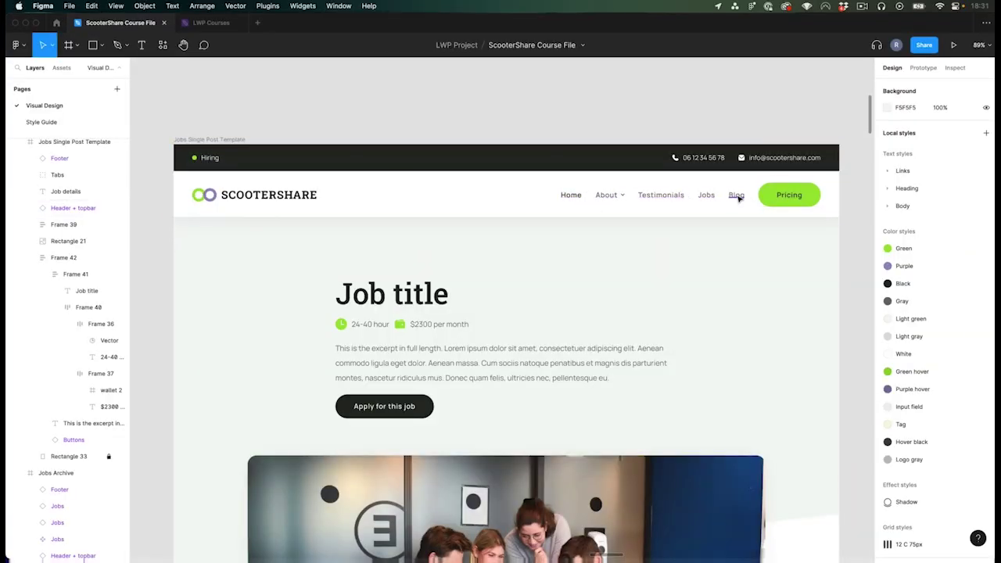
key(super+Tab)
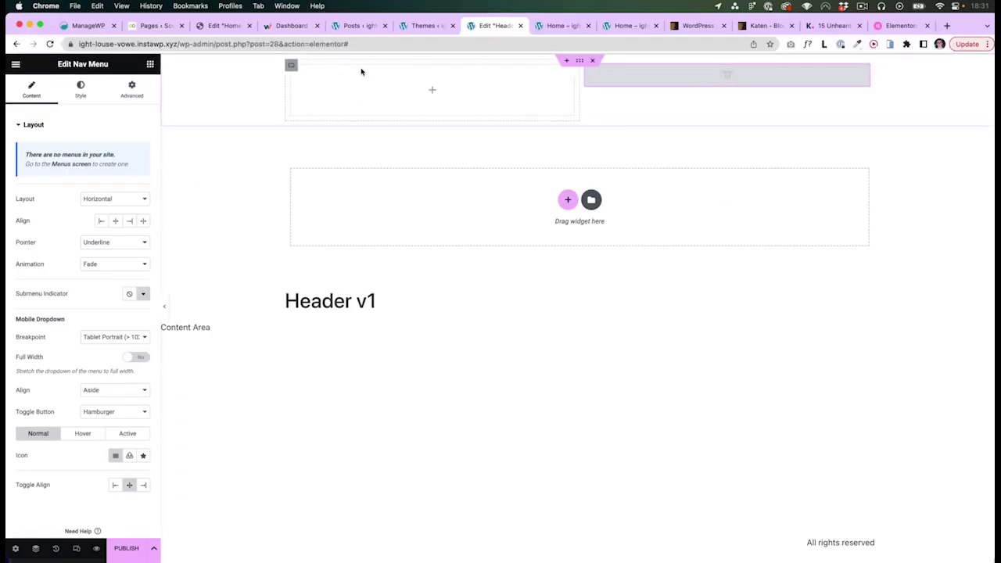
- Create a WordPress navigation menu named "Top main"
click(427, 26)
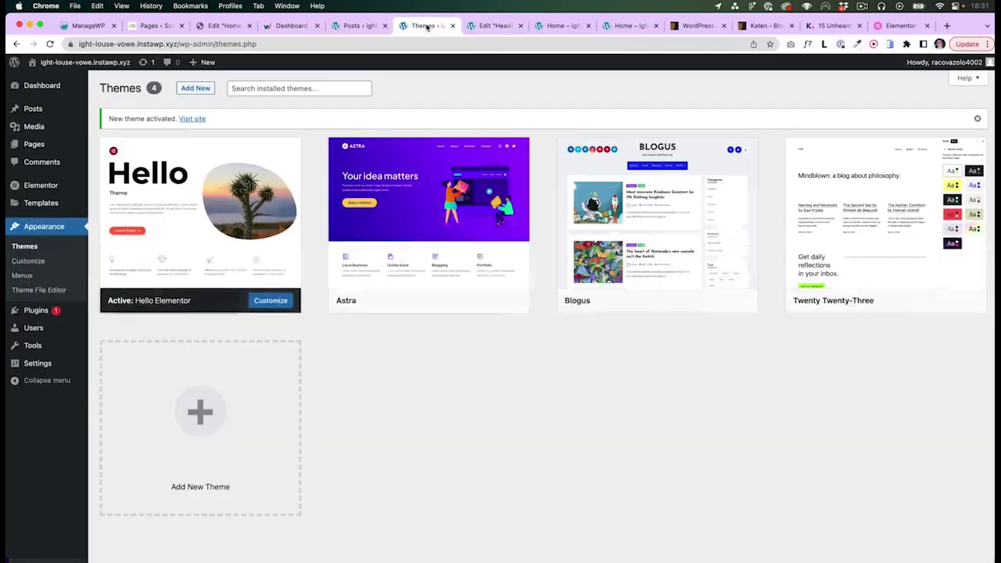
click(22, 275)
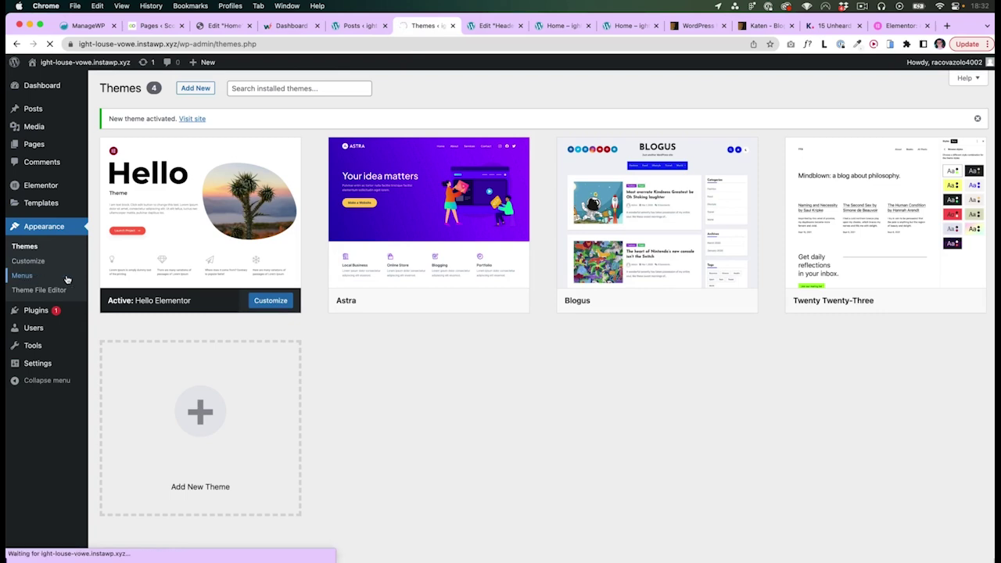
click(344, 203)
text(Top main)
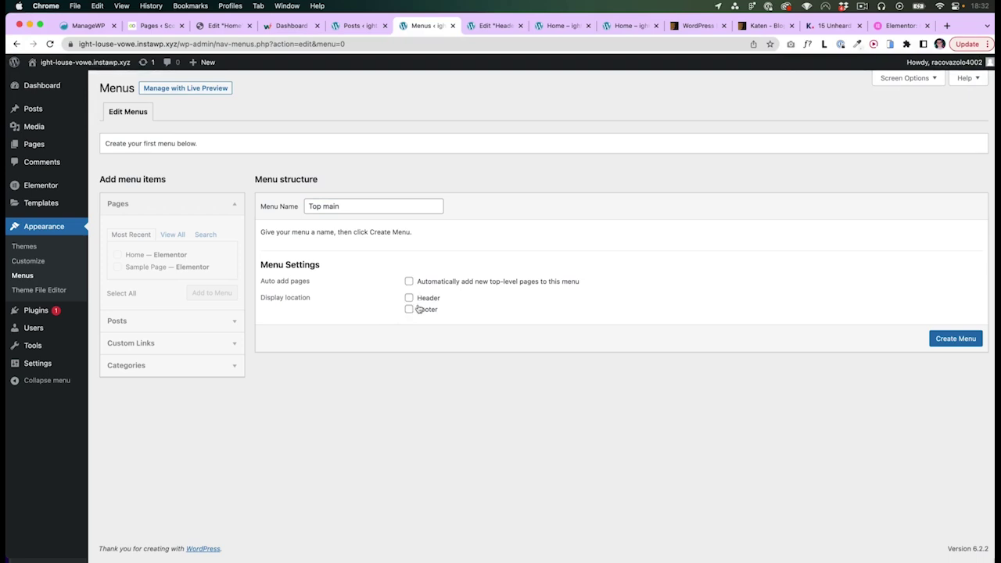
click(955, 337)
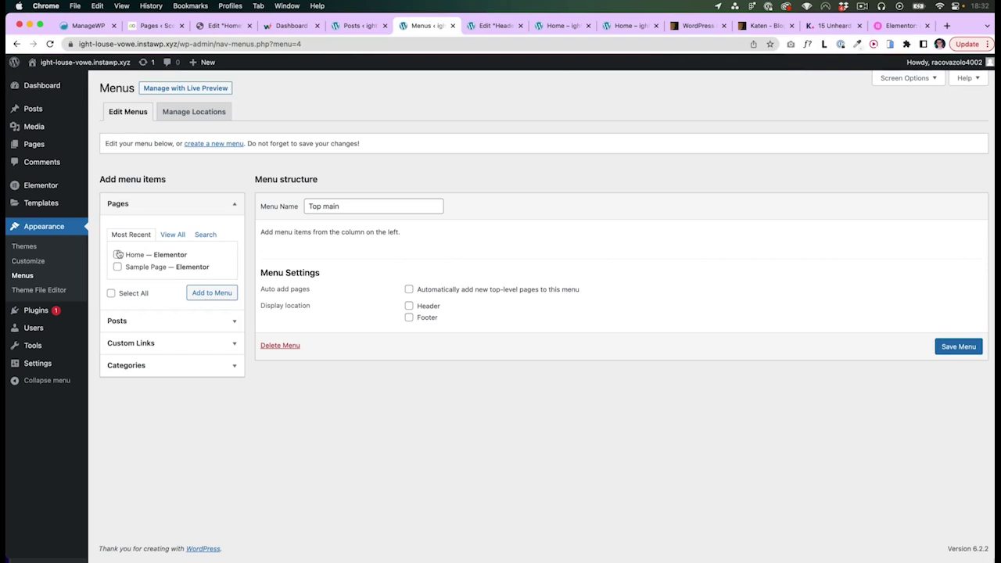
- Add the Home and Sample Page pages to the Top main menu and save it
click(117, 254)
click(117, 266)
click(207, 293)
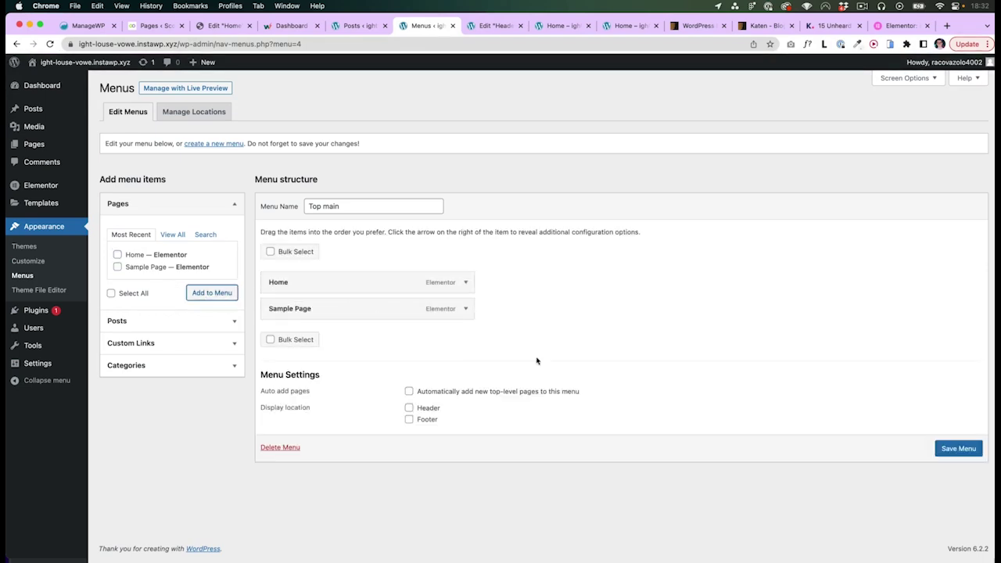
click(949, 449)
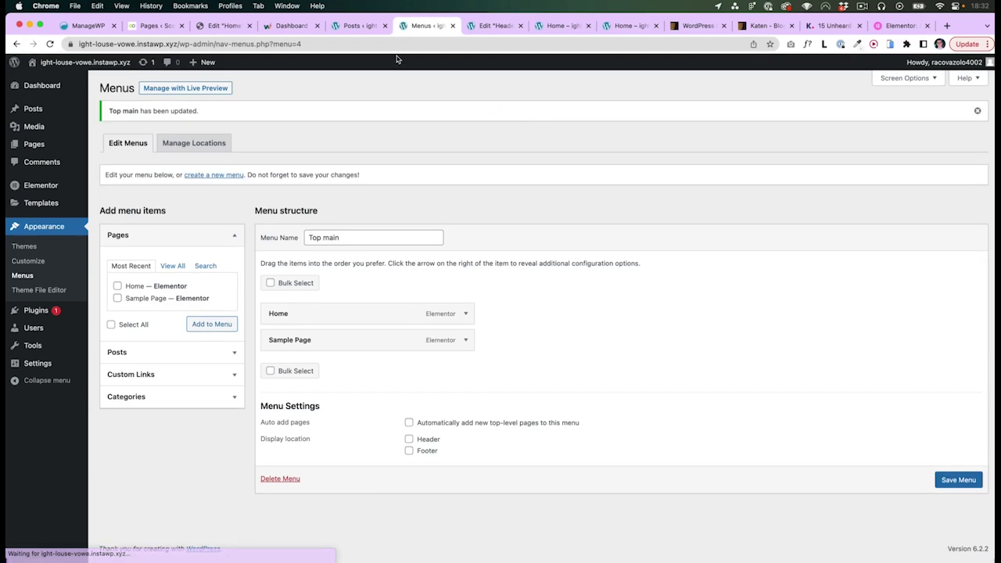
- Save the Header v1 template as a draft and reload its editor to load the new menu
click(488, 26)
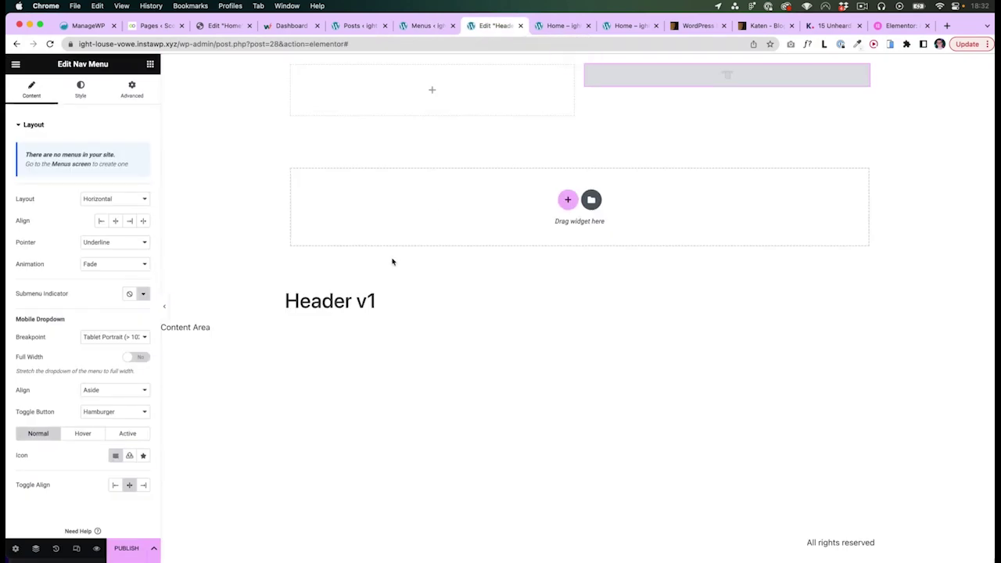
key(super+r)
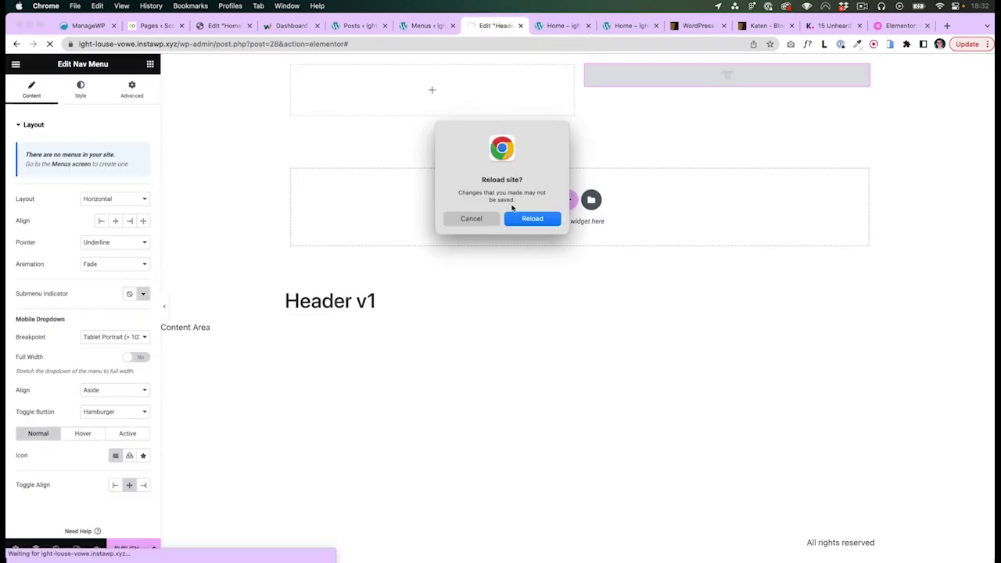
click(472, 219)
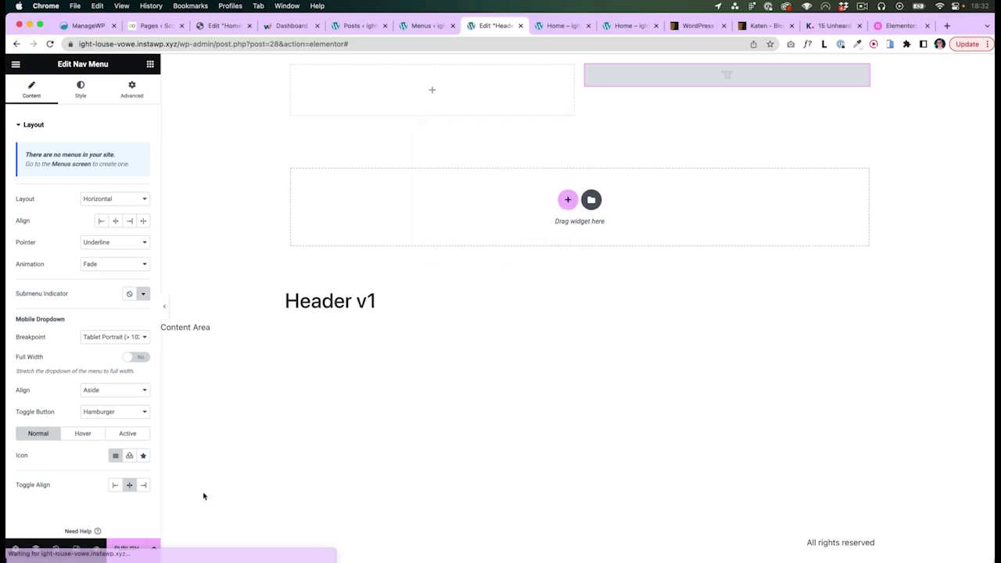
click(154, 549)
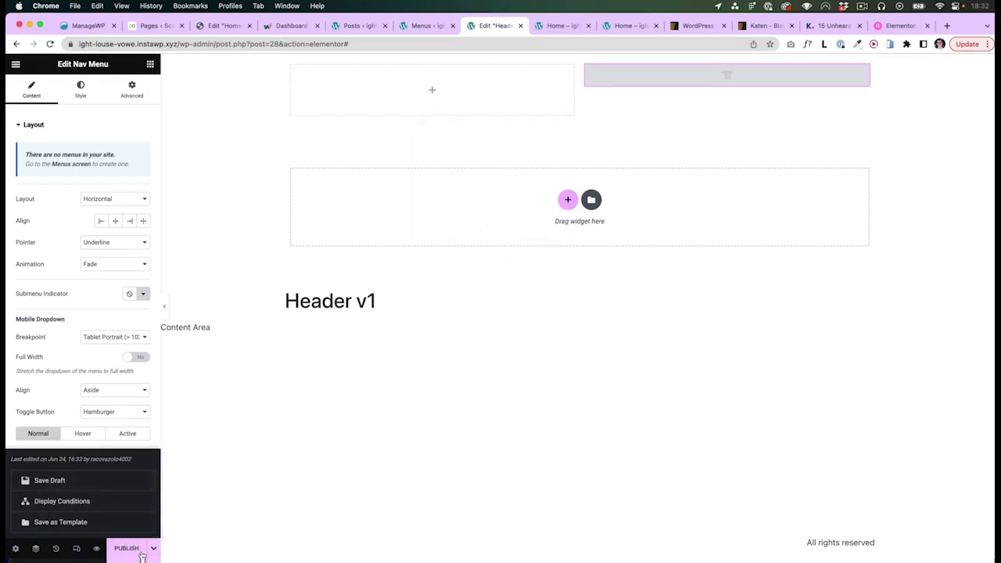
click(59, 482)
key(super+r)
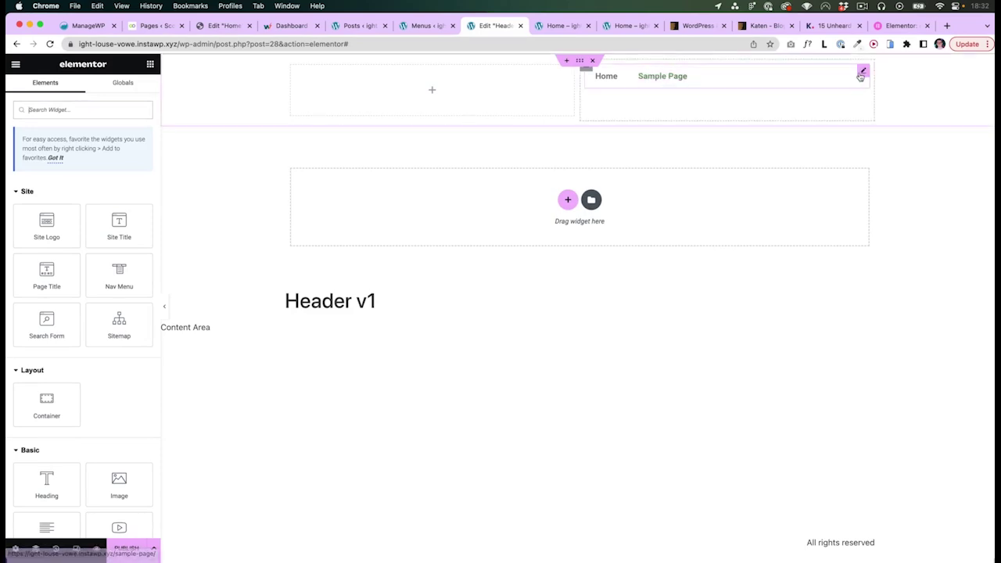
- Select Top main as the Nav Menu widget's menu and return to the widget list
click(863, 72)
click(96, 149)
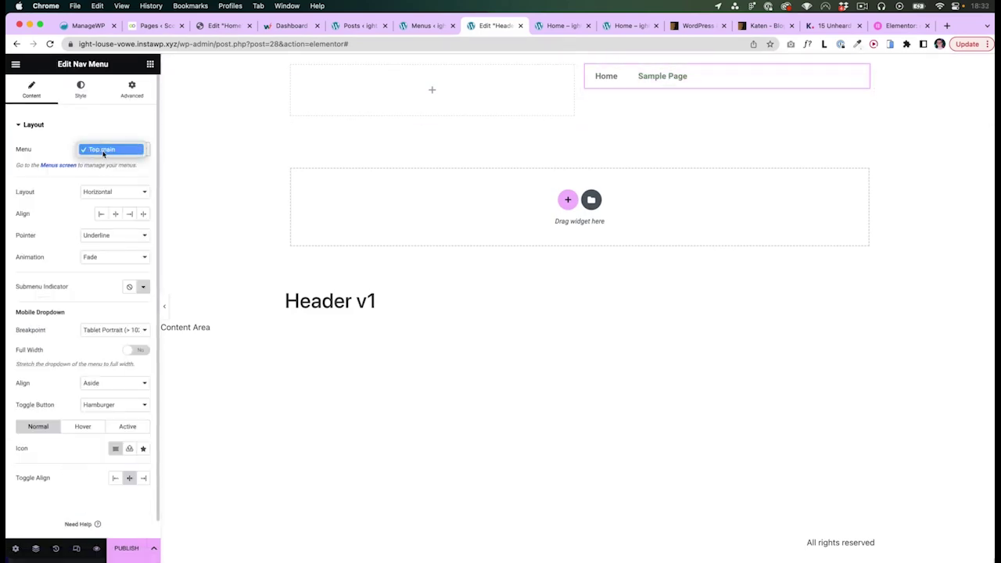
click(83, 150)
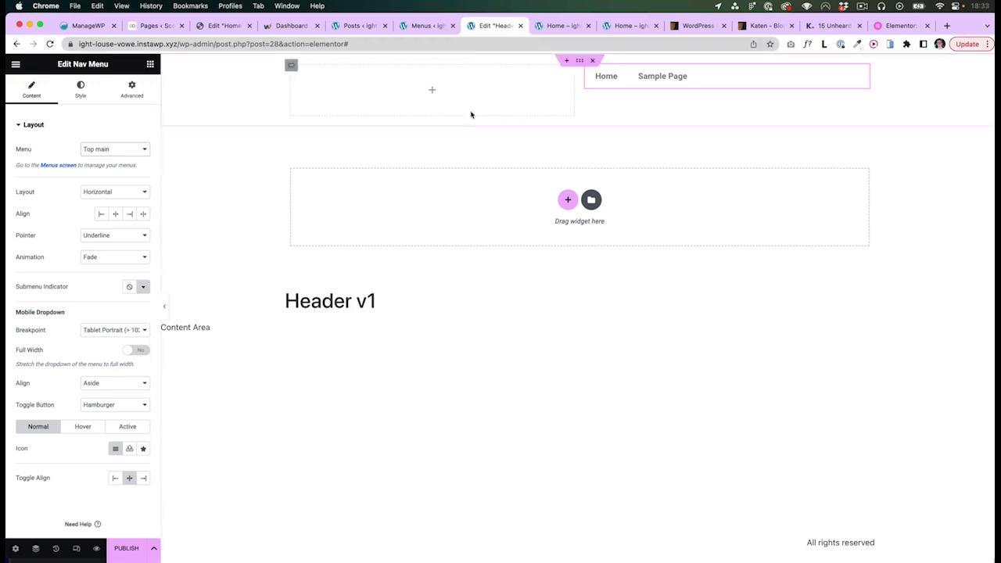
click(150, 65)
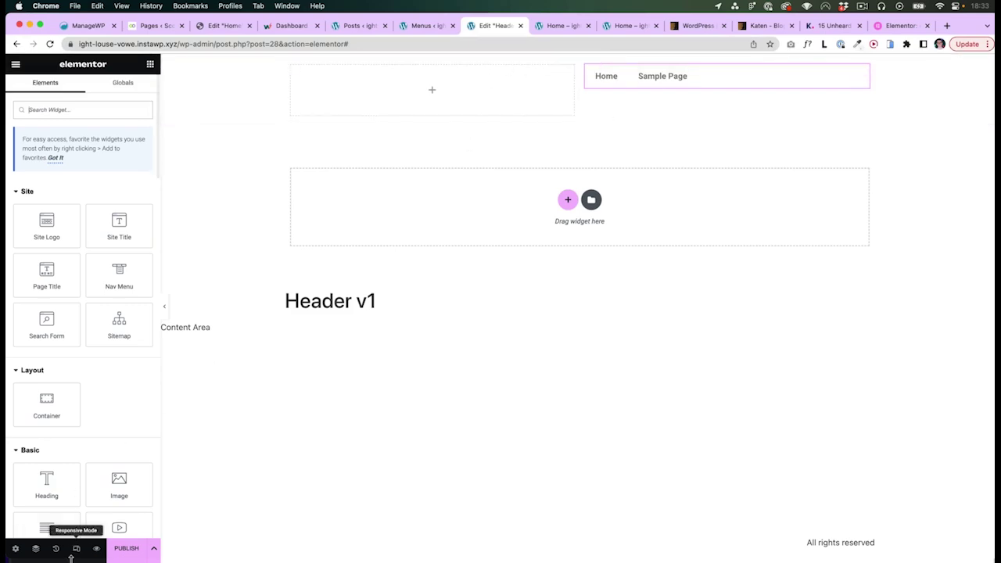
- Start publishing the Header v1 template and add a display condition in its publish settings
click(153, 548)
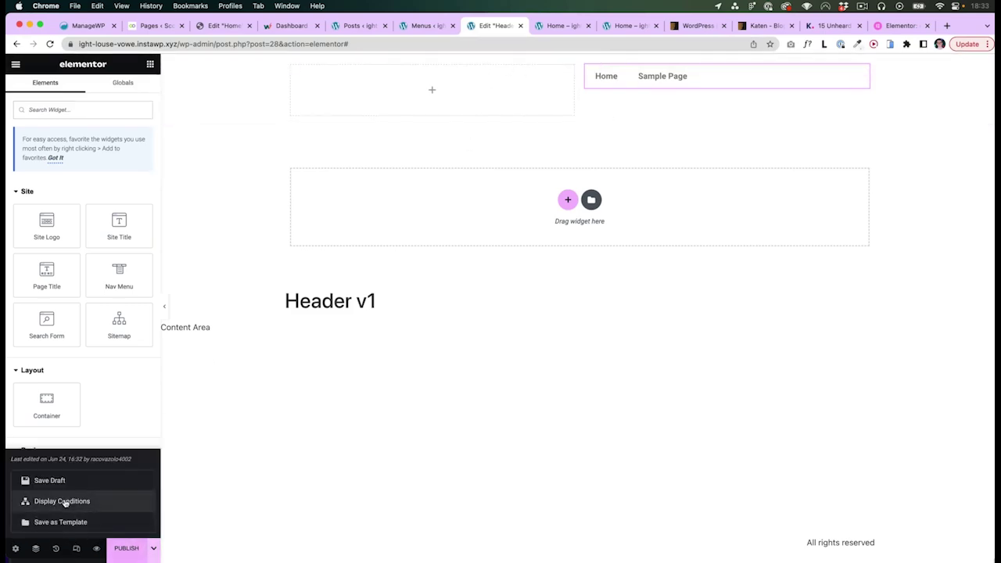
click(140, 431)
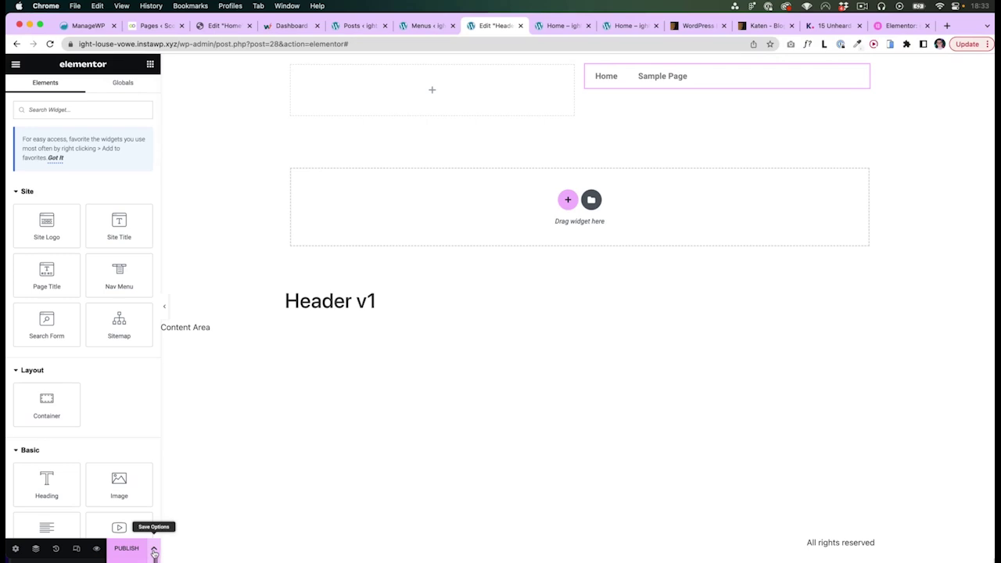
click(127, 547)
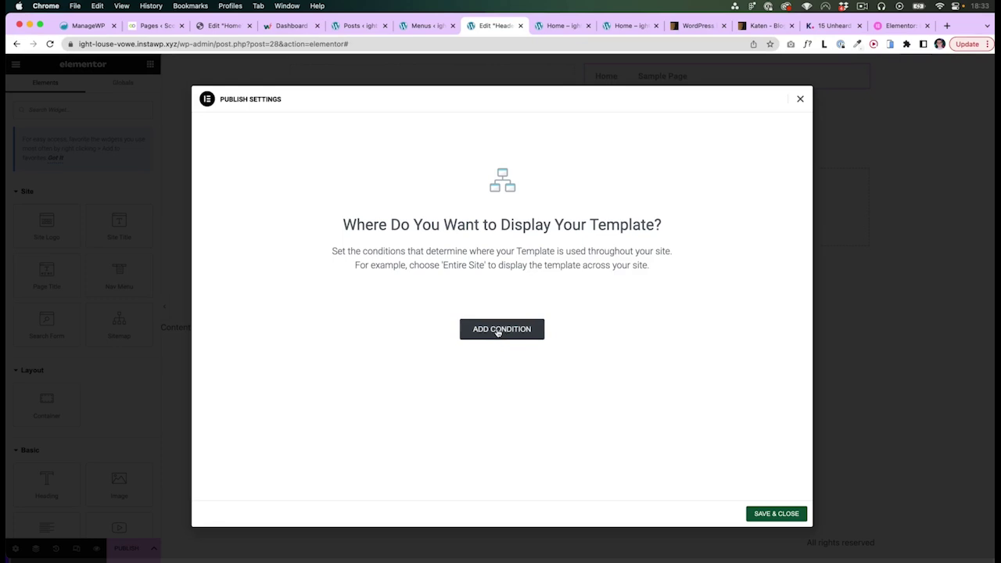
click(497, 330)
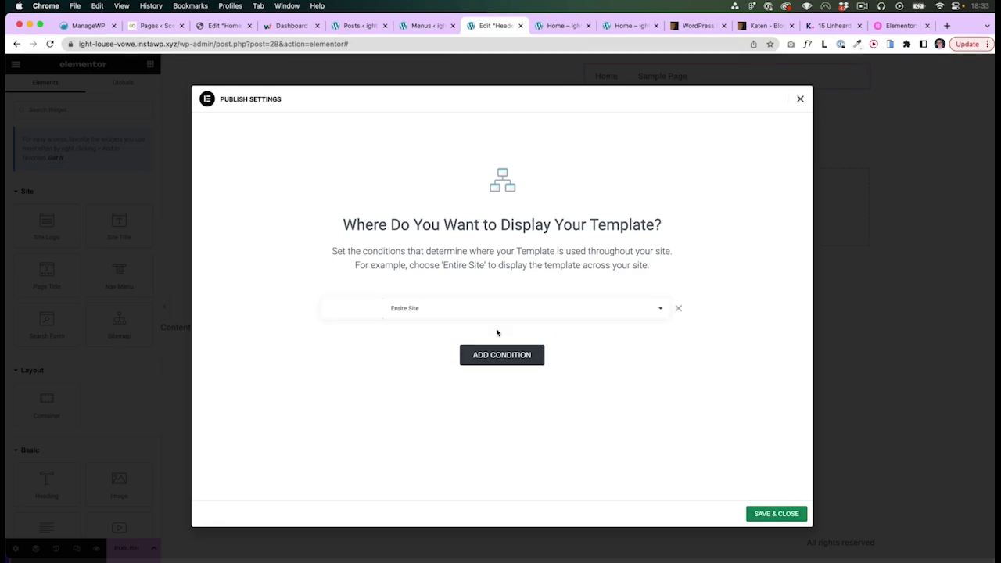
- Keep the header's display condition as Include for Entire Site, then save it and close the publish settings
click(422, 310)
click(346, 308)
click(350, 310)
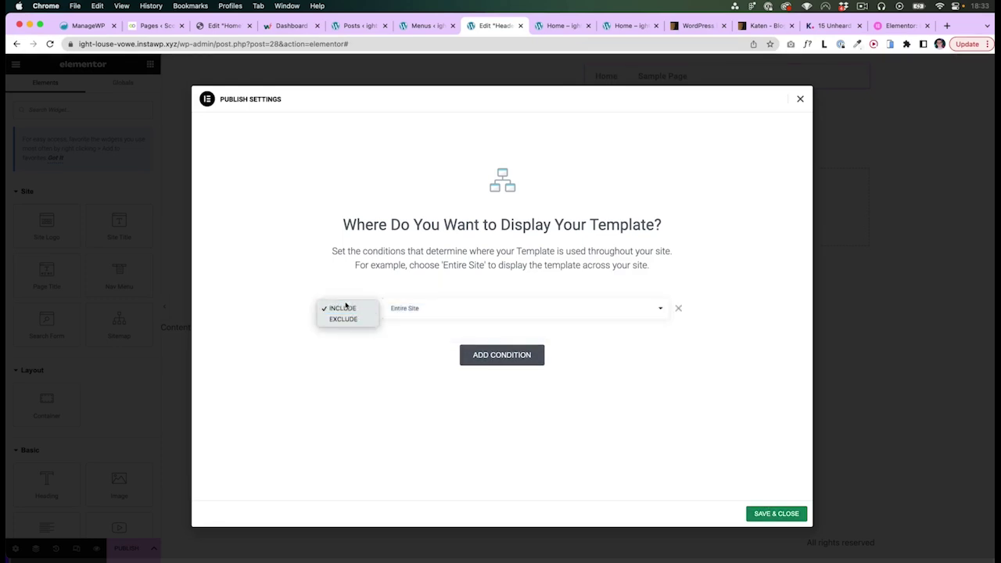
click(349, 311)
click(351, 317)
click(358, 319)
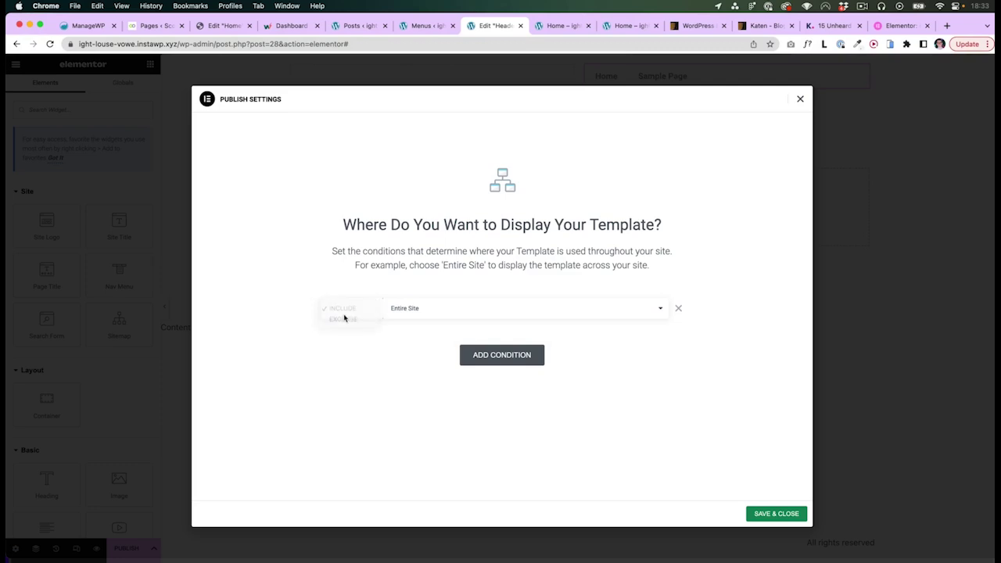
click(351, 313)
click(352, 312)
click(779, 518)
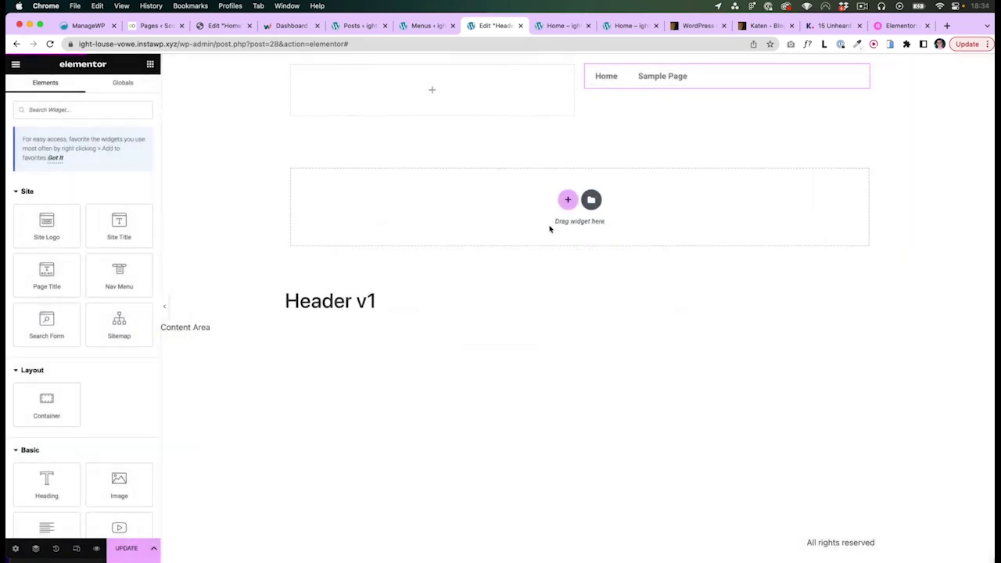
- Check the published header on the live Home page and follow its menu links between Home and Sample Page
click(559, 25)
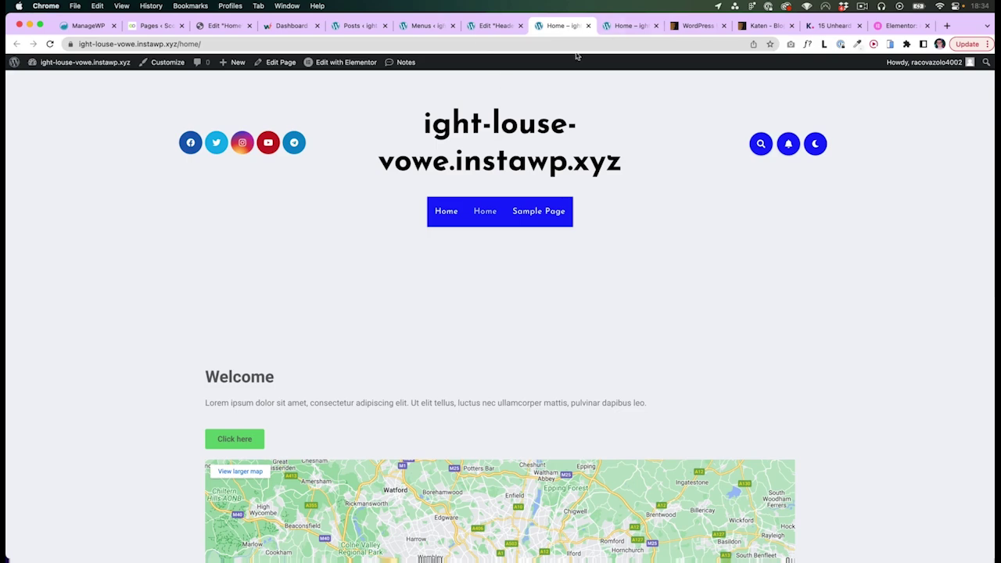
click(630, 26)
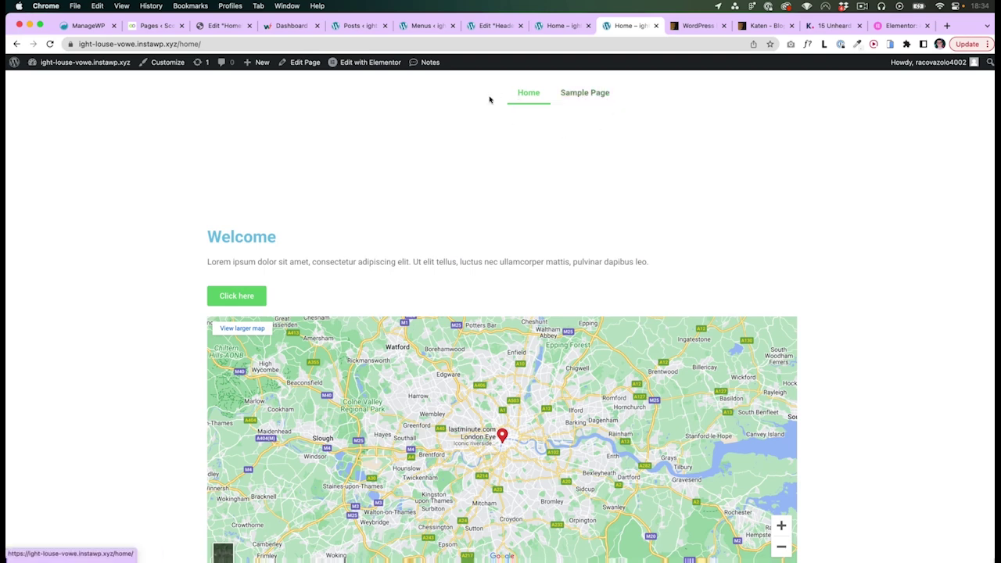
click(494, 27)
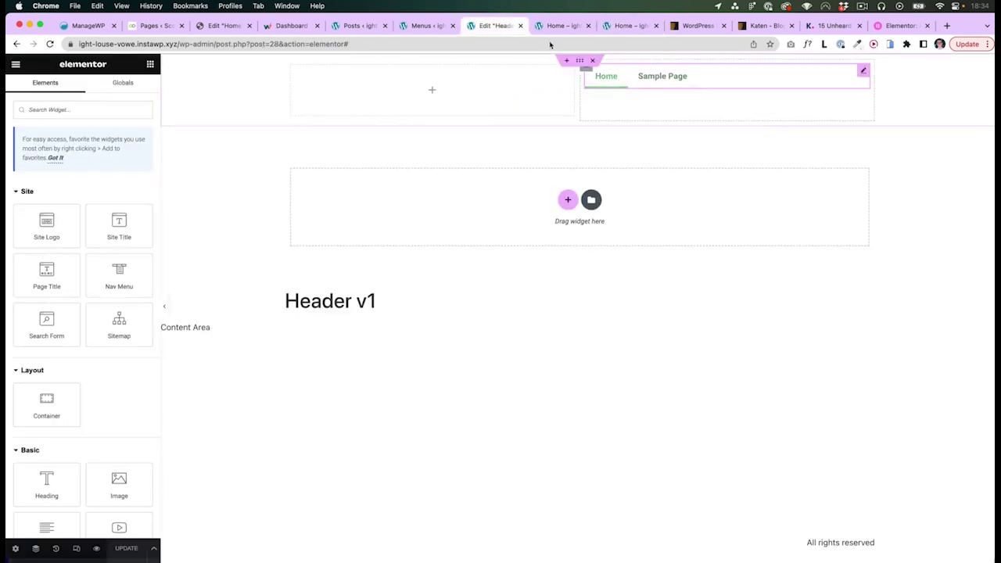
click(625, 25)
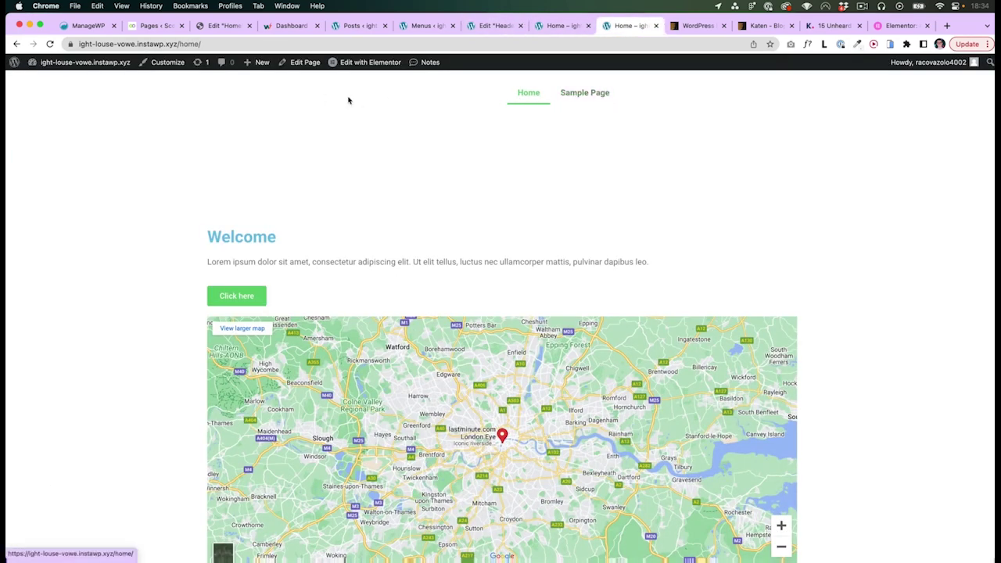
click(560, 26)
click(585, 95)
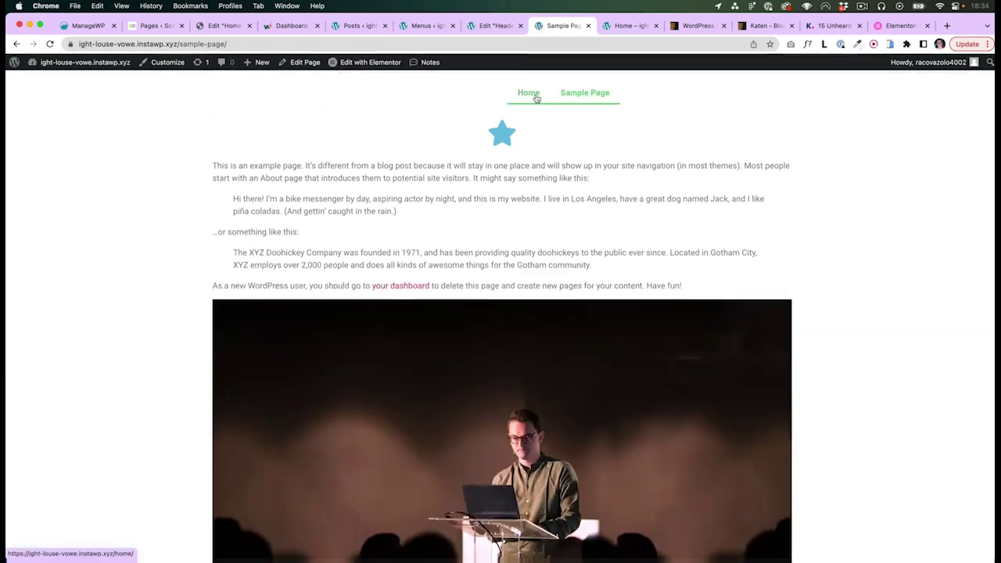
click(526, 95)
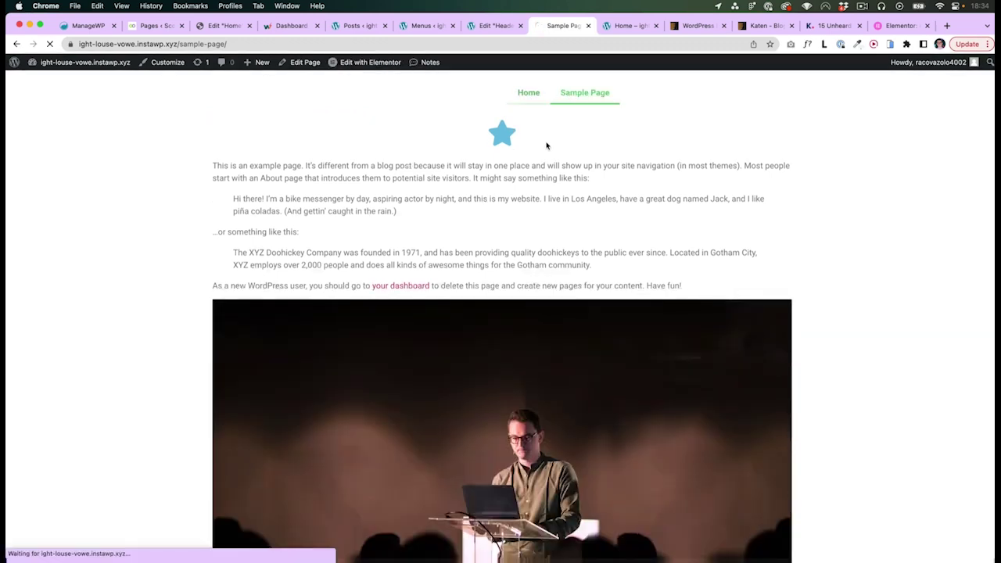
click(581, 97)
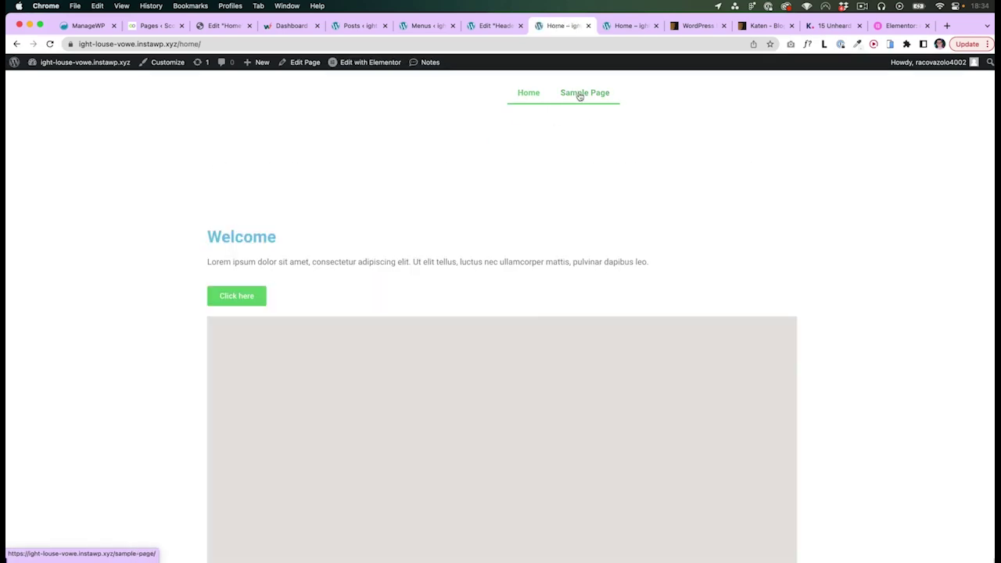
- Create a new footer template named "Footer v1" in the Theme Builder
click(488, 27)
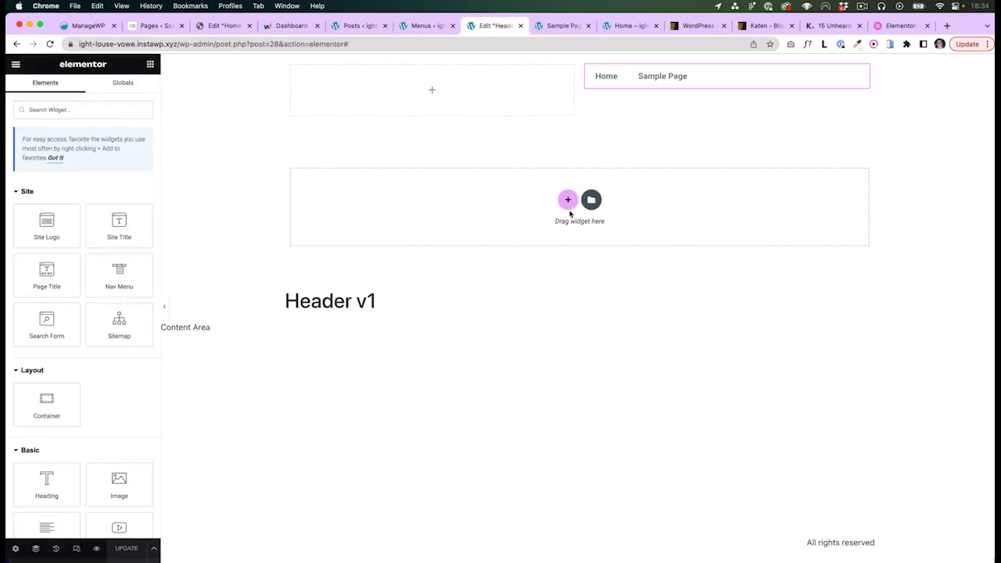
click(429, 28)
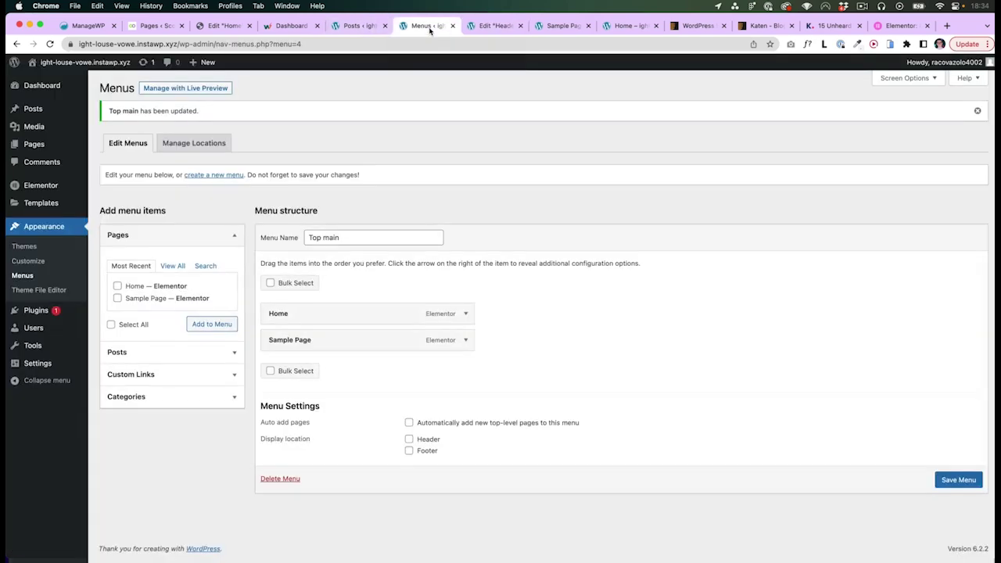
mouse_move(59, 202)
click(126, 233)
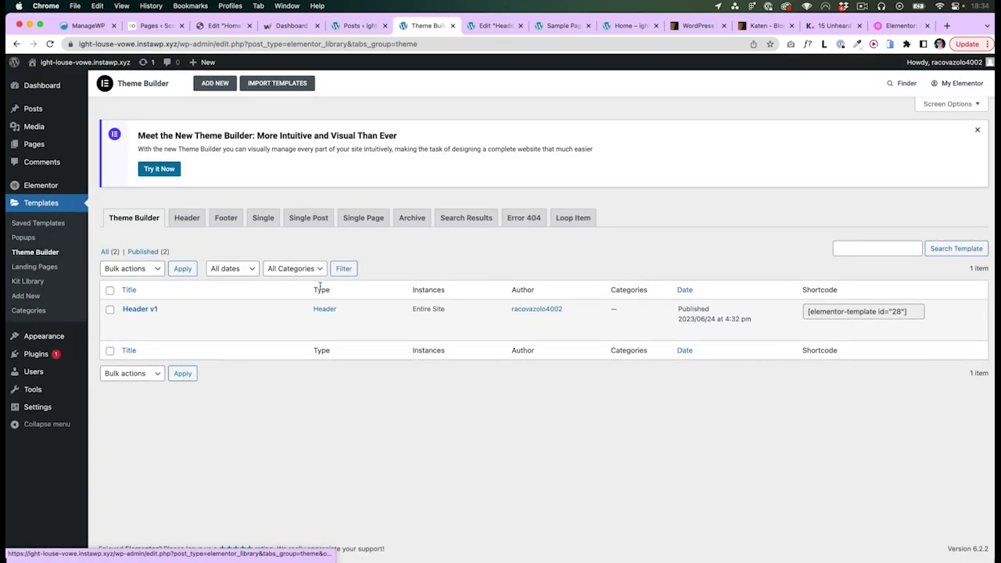
click(231, 222)
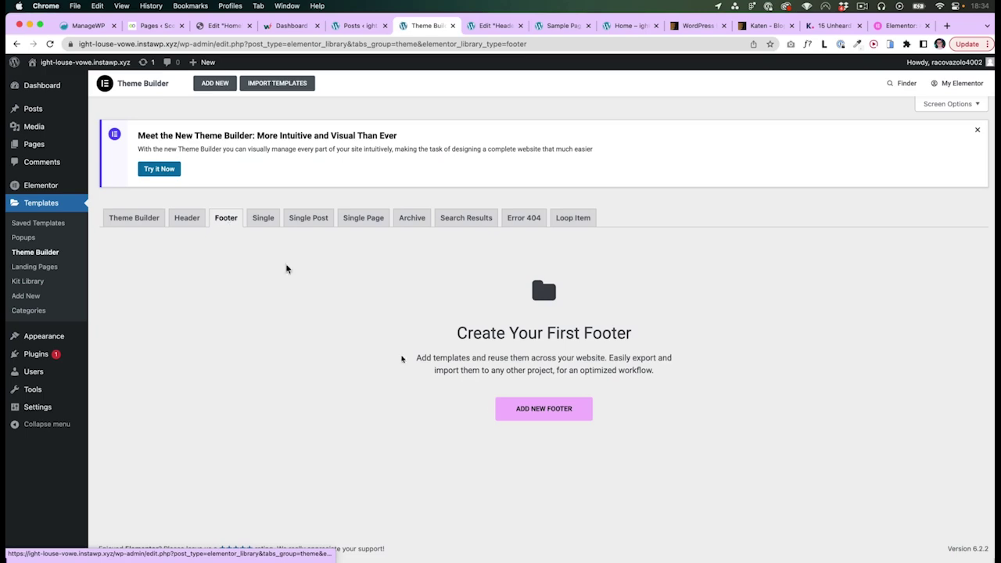
click(553, 412)
text(Footer ve)
key(Return)
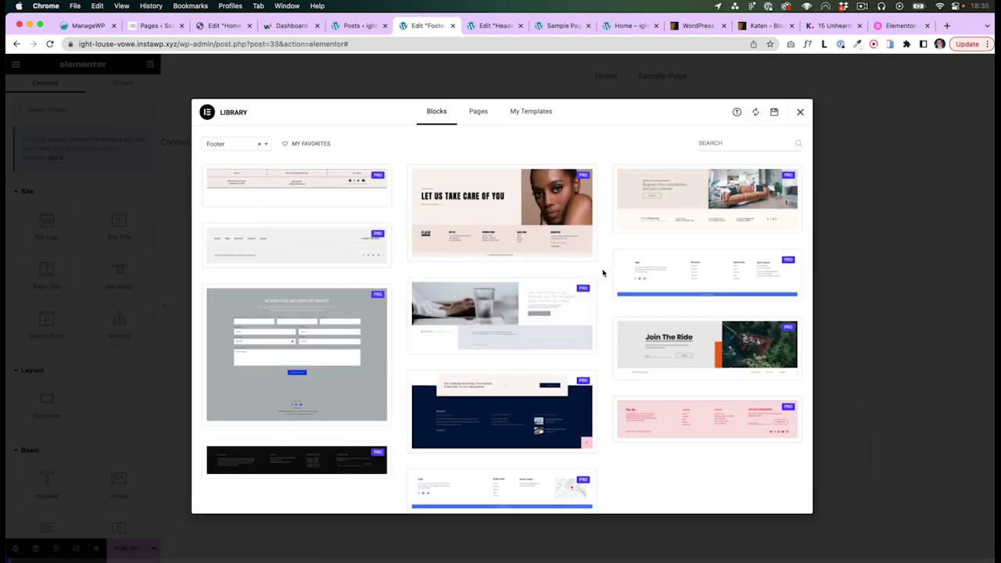
- Insert the white library footer block with Services, Quick Links and Get In Touch columns without applying its settings, and select its logo image box
scroll(606, 269, down, 2)
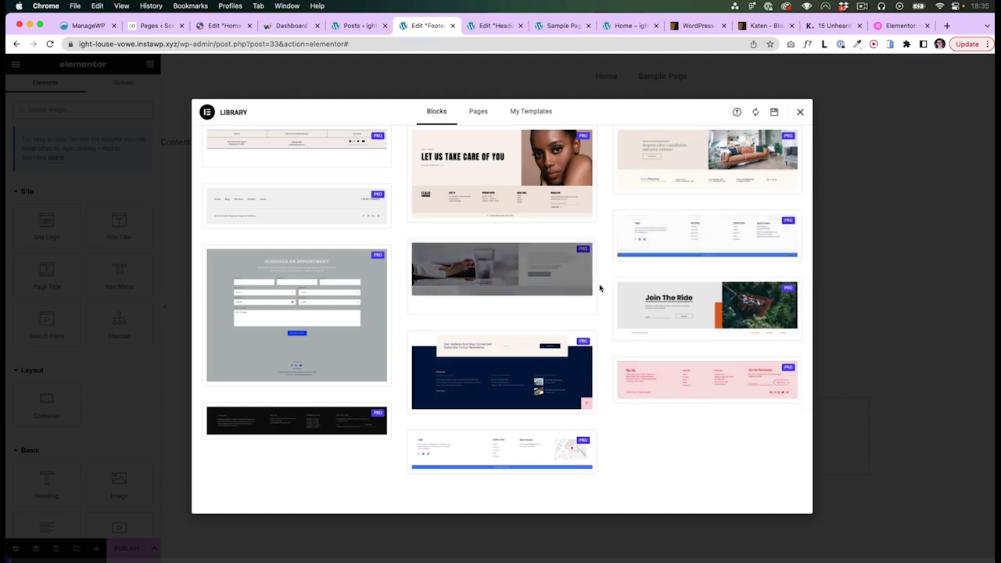
scroll(599, 286, up, 1)
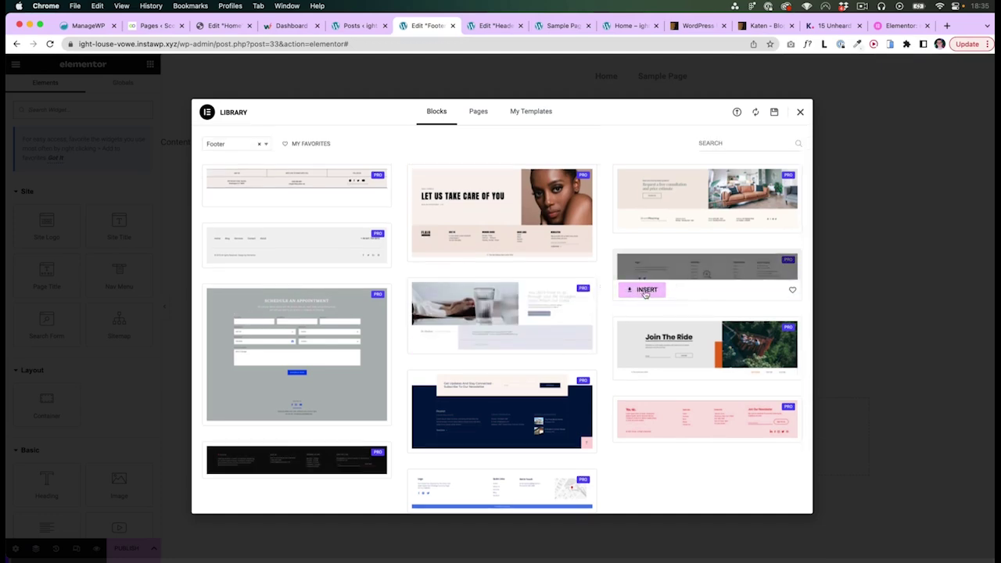
click(645, 290)
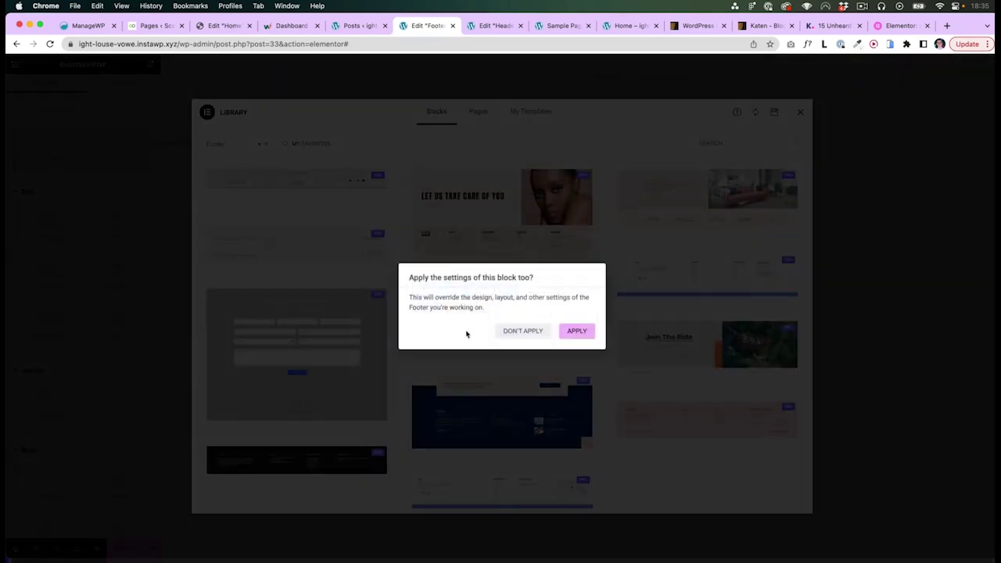
click(522, 331)
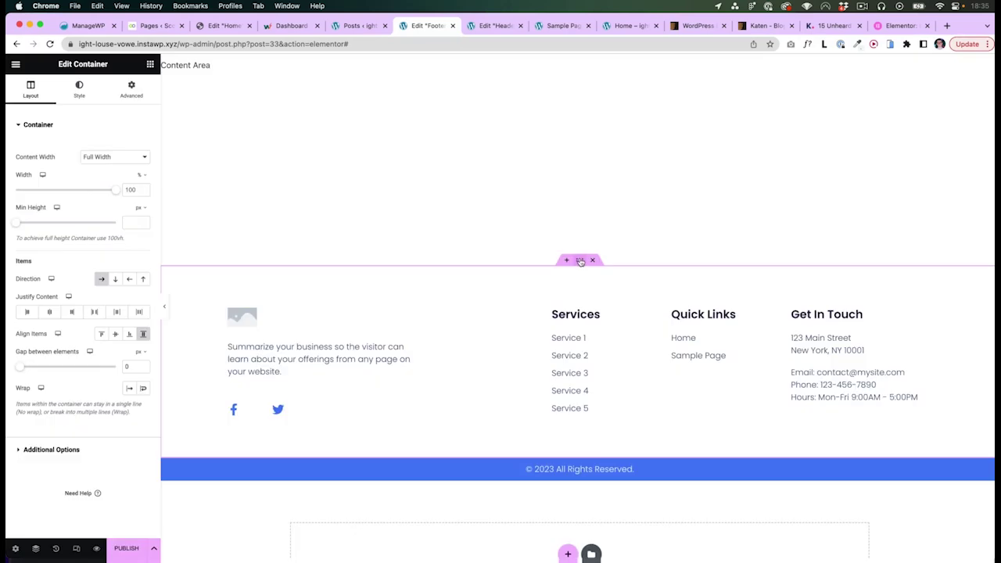
click(401, 314)
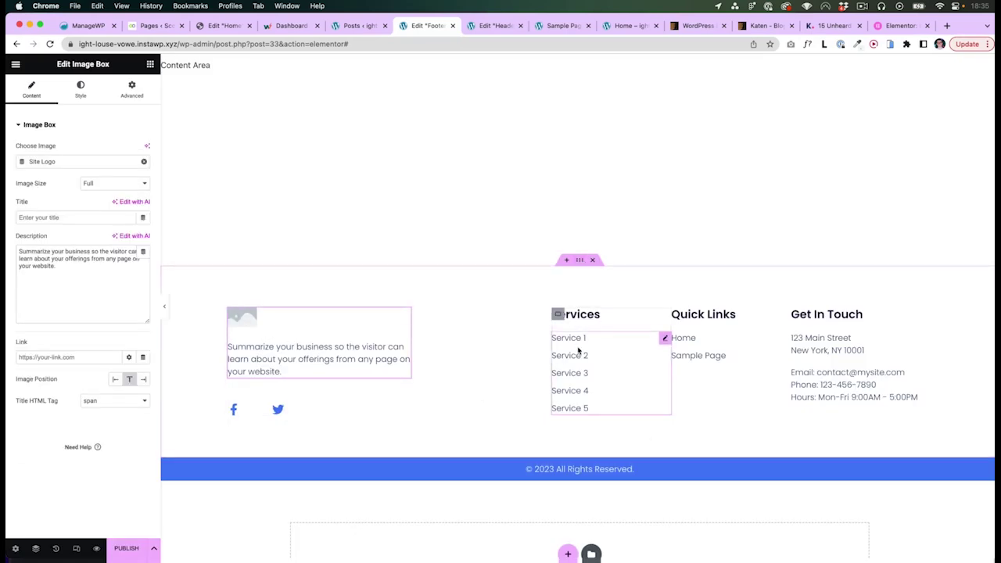
scroll(665, 341, up, 1)
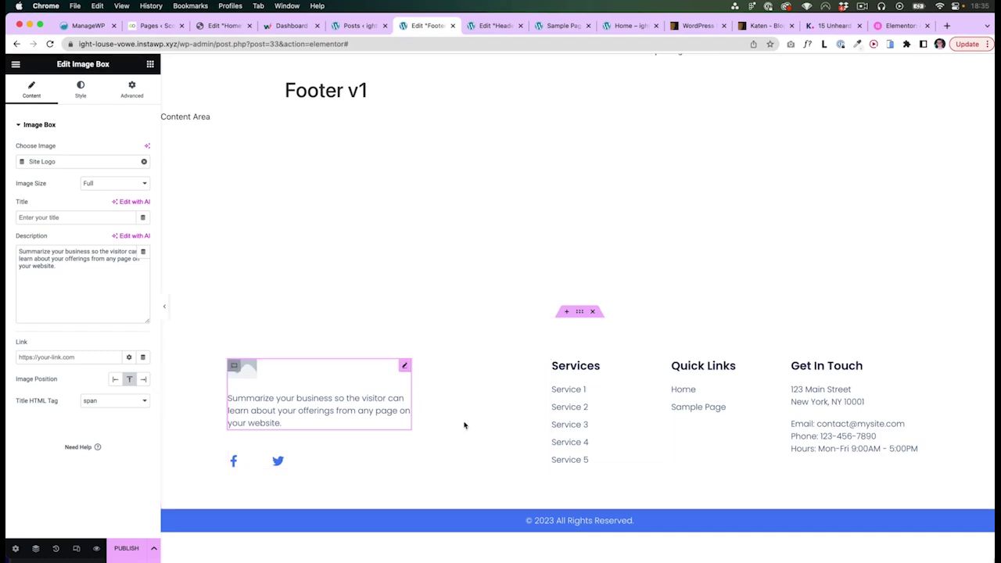
scroll(461, 411, down, 1)
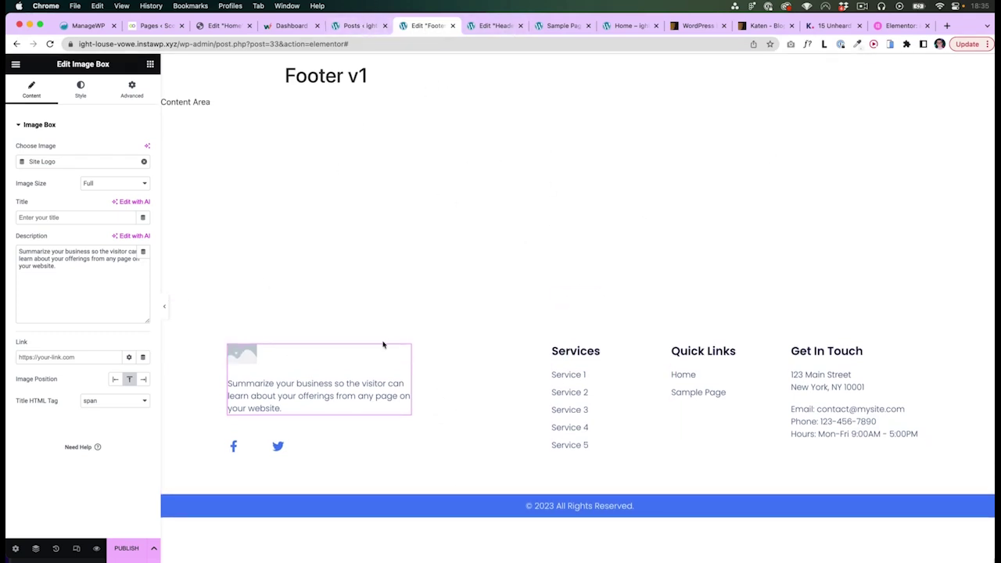
- Add a display condition to the Footer v1 template set to Include for Entire Site
click(151, 550)
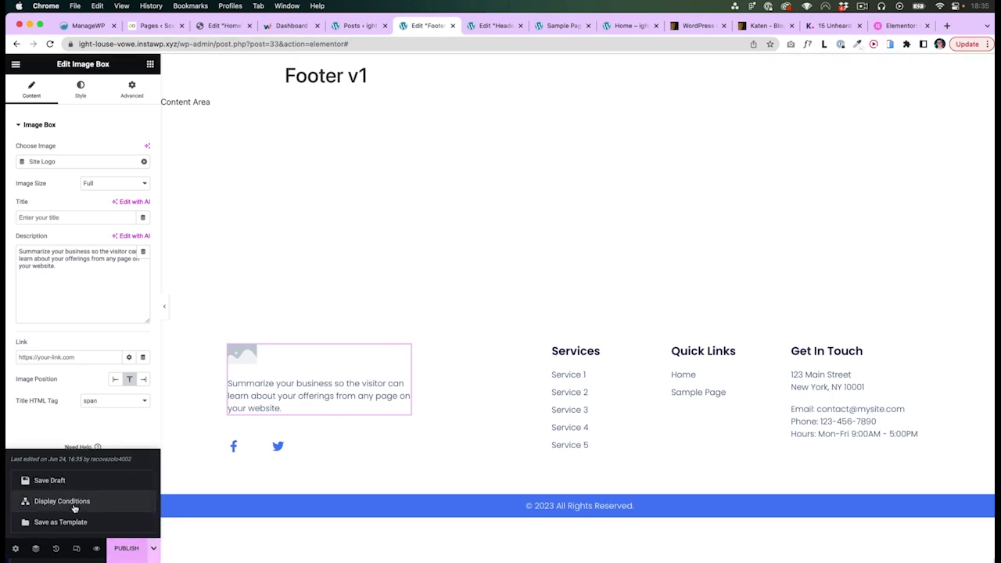
click(72, 502)
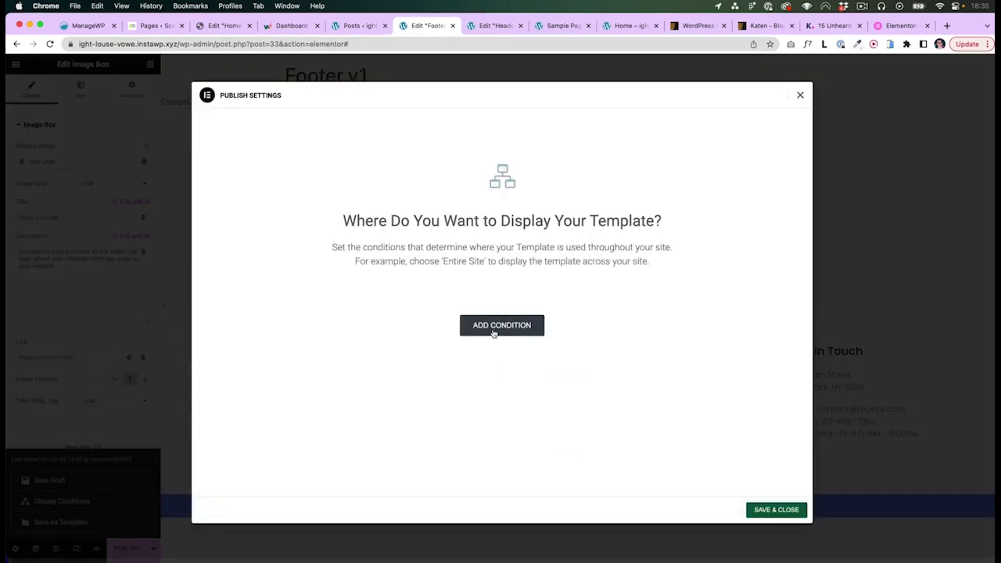
click(495, 327)
click(361, 305)
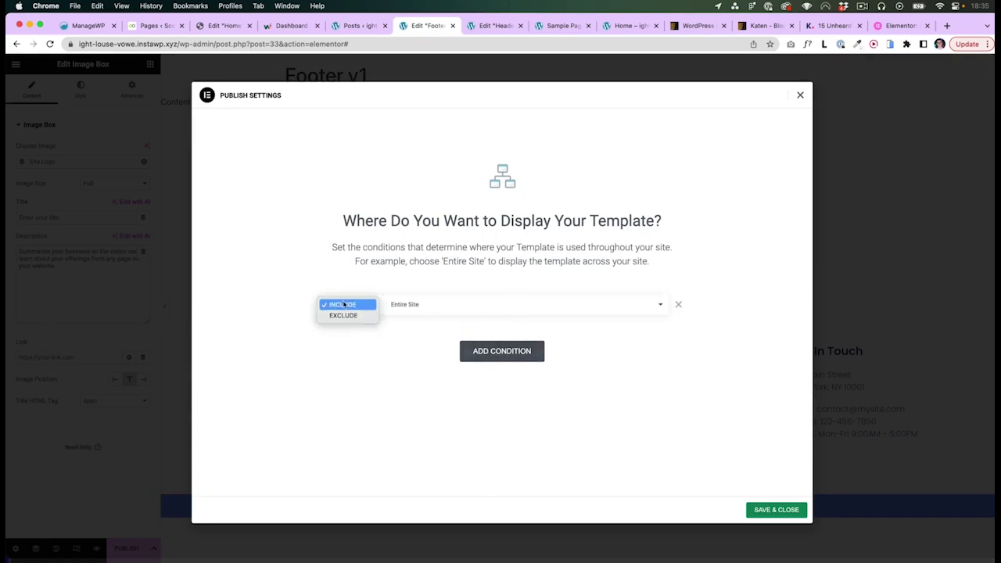
click(344, 305)
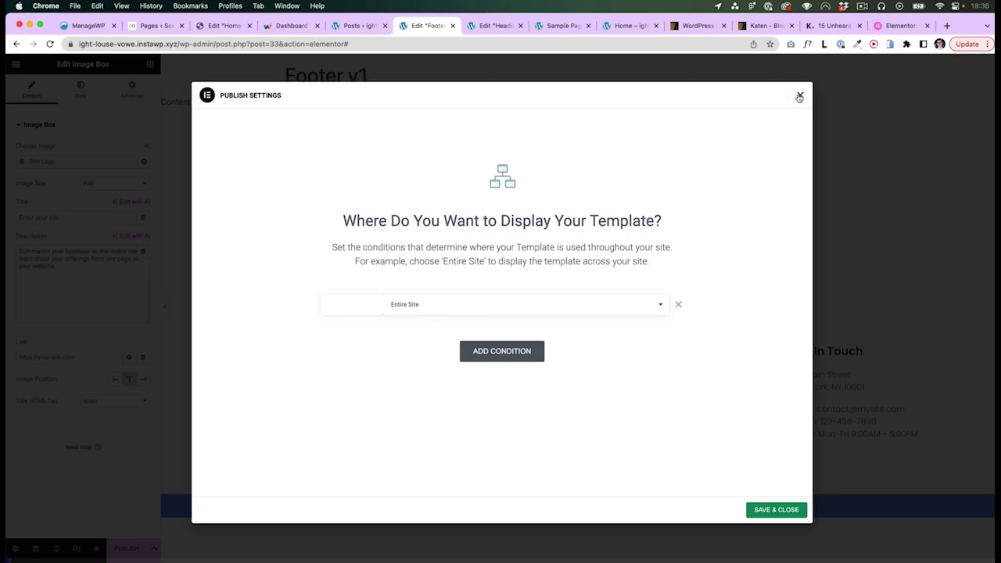
- Add a second display condition to the Header v1 template and set it to Exclude
click(494, 25)
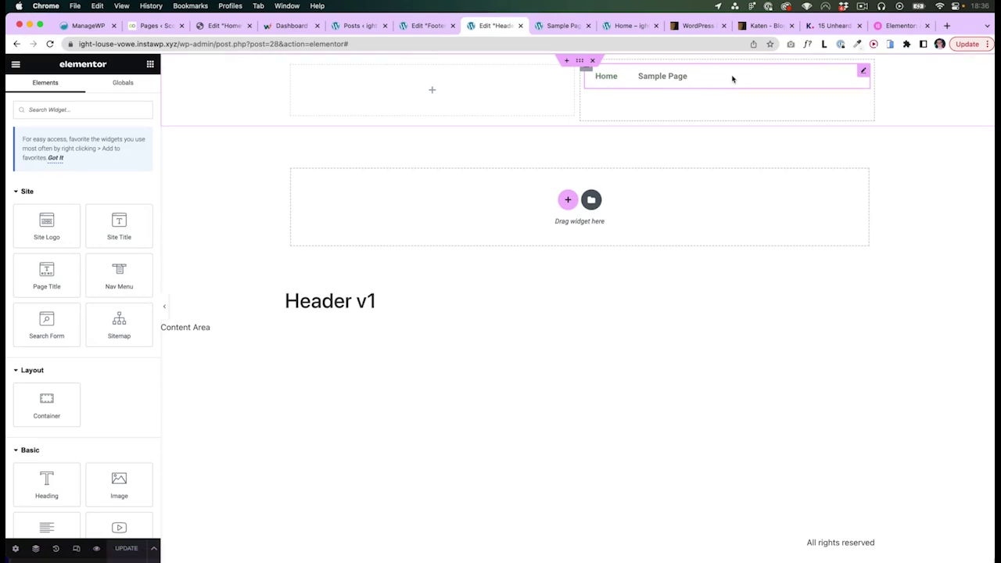
click(154, 548)
click(82, 501)
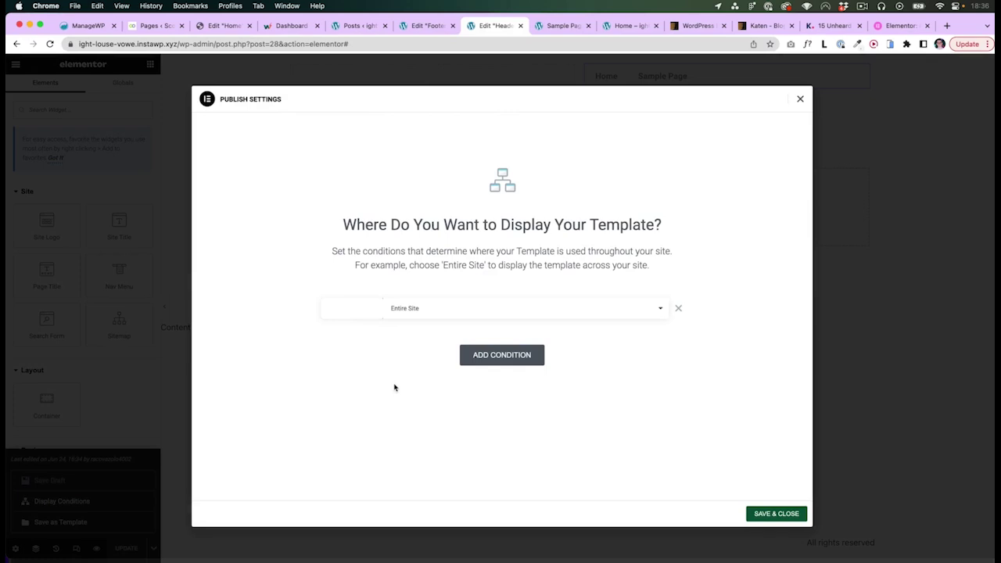
click(357, 309)
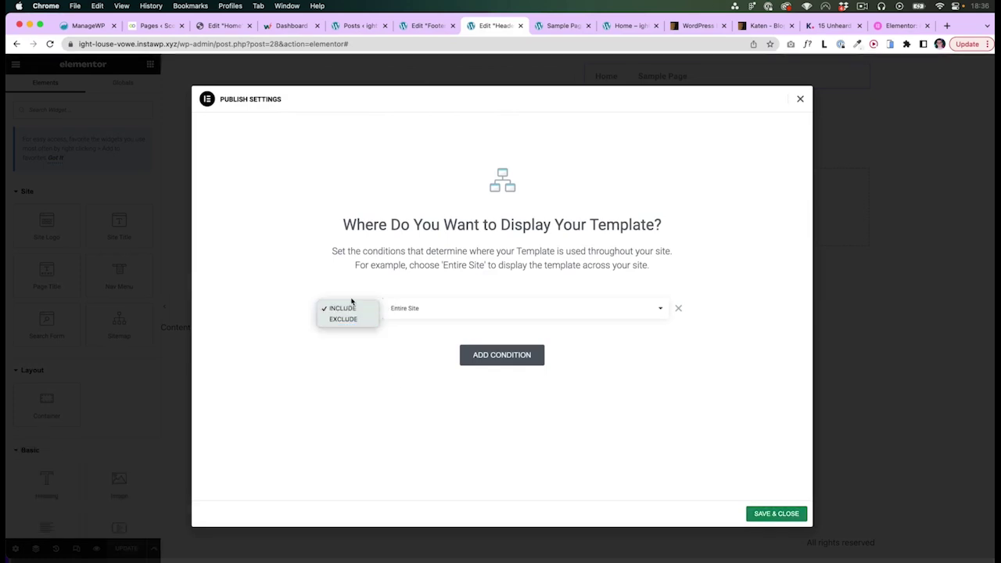
click(350, 307)
click(474, 355)
click(361, 334)
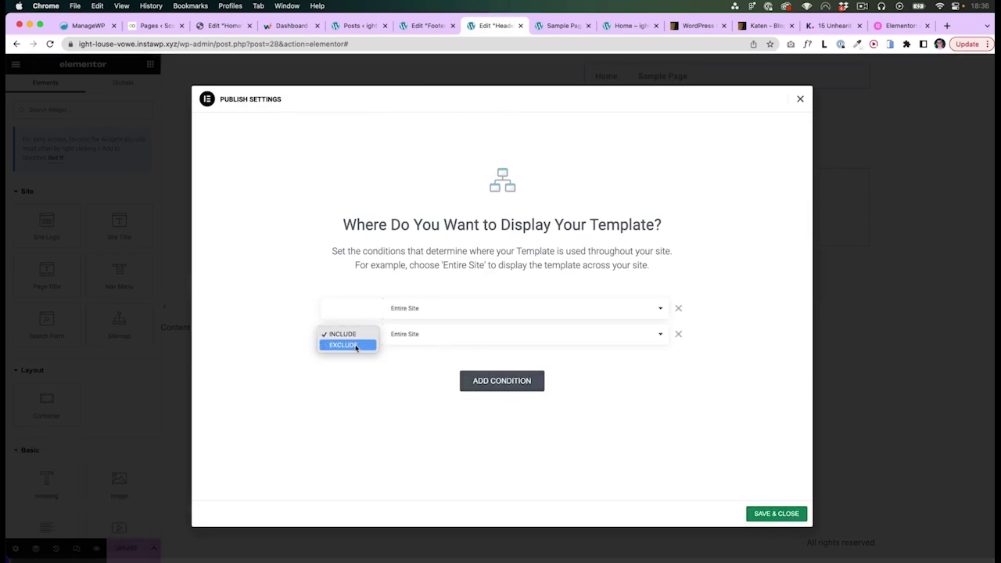
click(352, 345)
- Target the Exclude condition at Singular, Pages, and the page named Sample Page
click(403, 336)
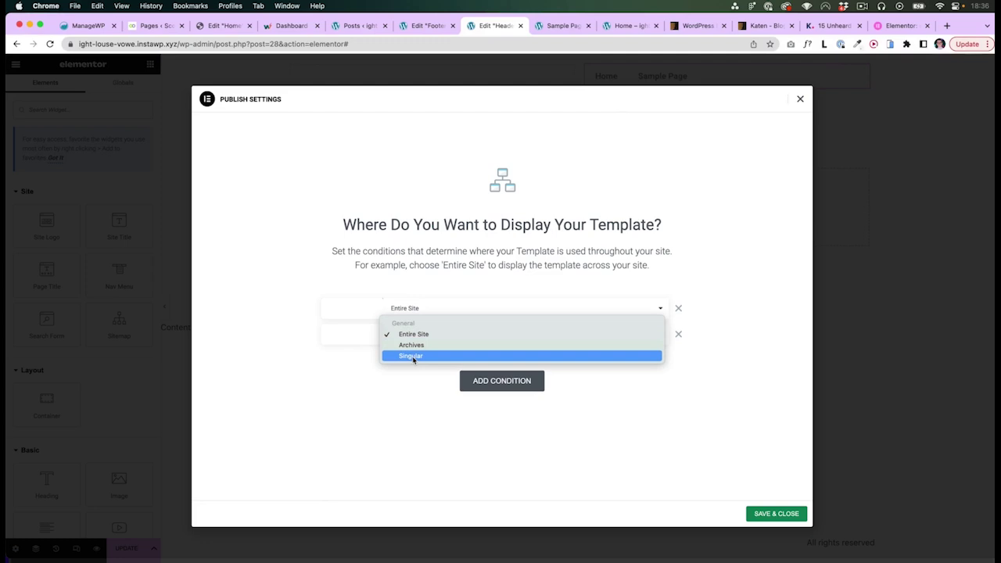
click(412, 356)
click(552, 336)
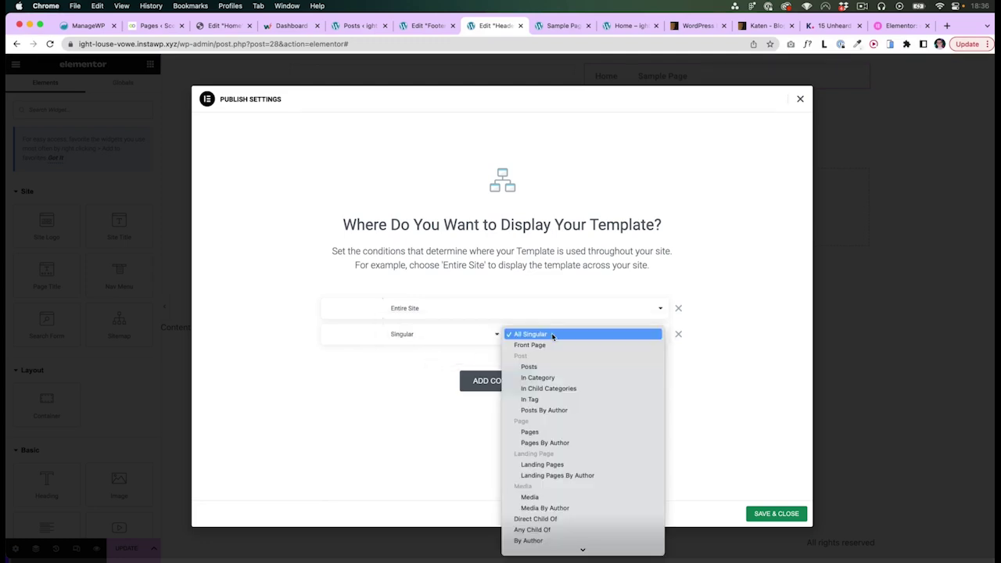
click(529, 432)
click(613, 336)
text(sample)
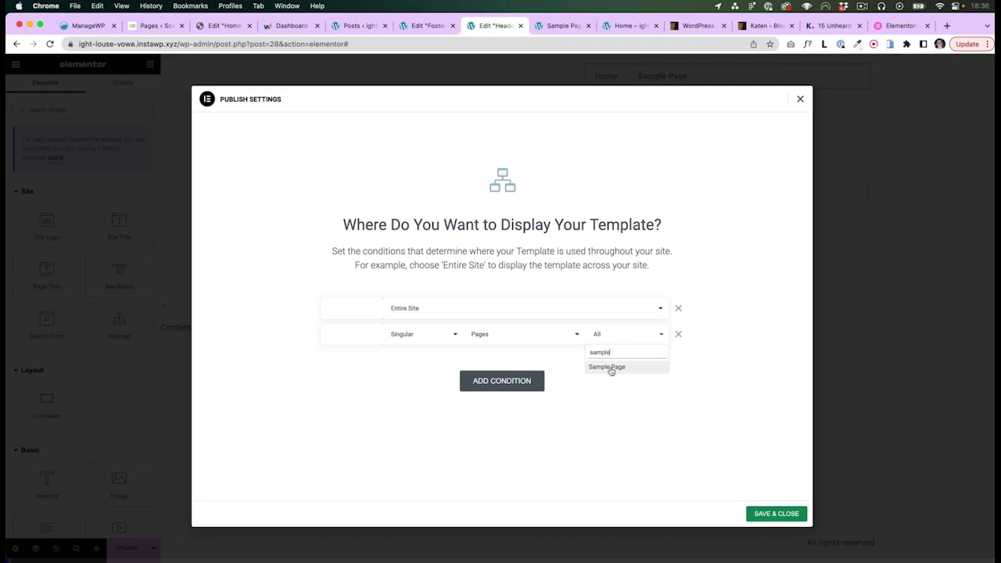
click(612, 368)
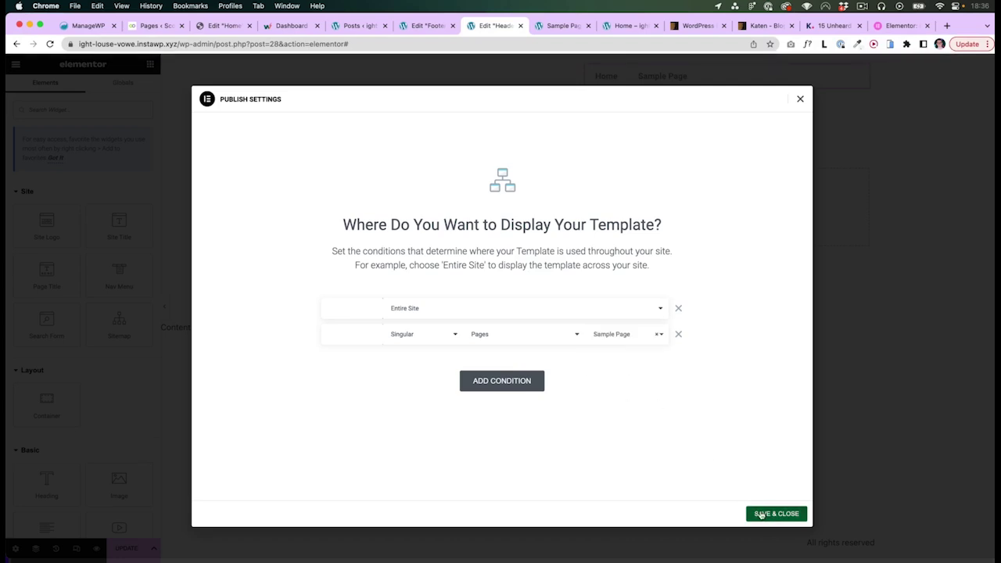
- Remove the Sample Page condition from Header v1, leaving only Entire Site, and save the display conditions
click(351, 337)
click(305, 338)
click(348, 339)
click(341, 322)
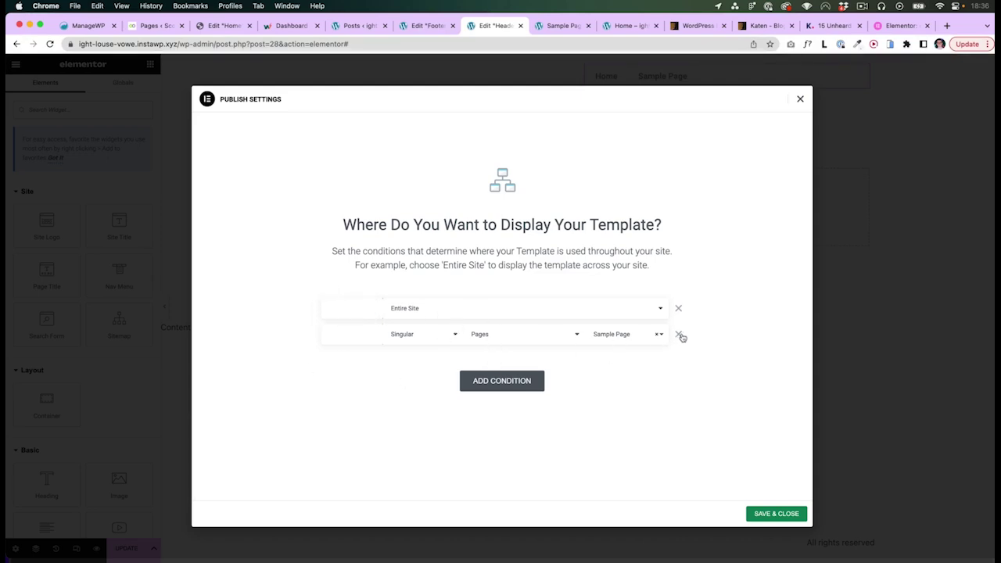
click(524, 338)
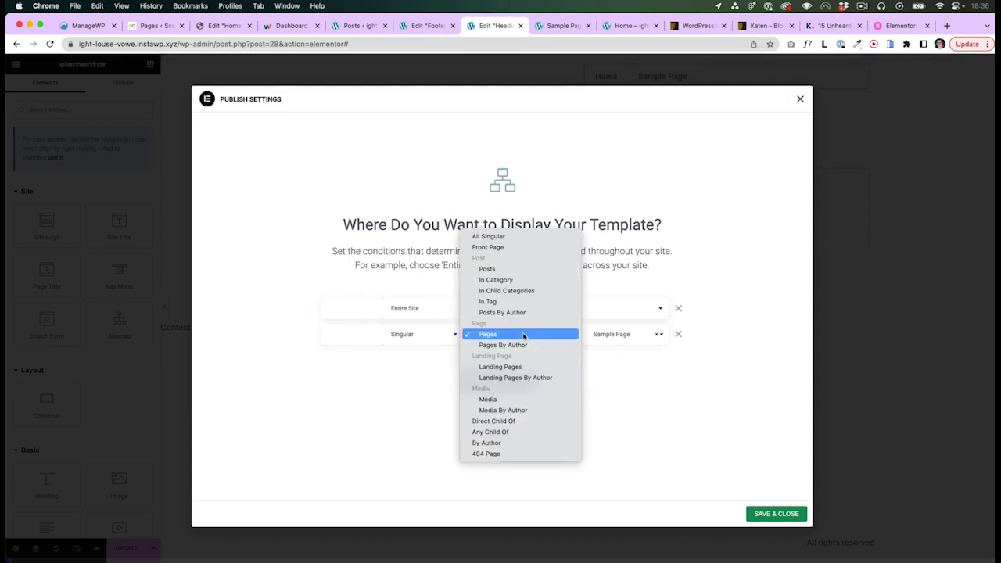
click(679, 414)
click(678, 334)
click(771, 514)
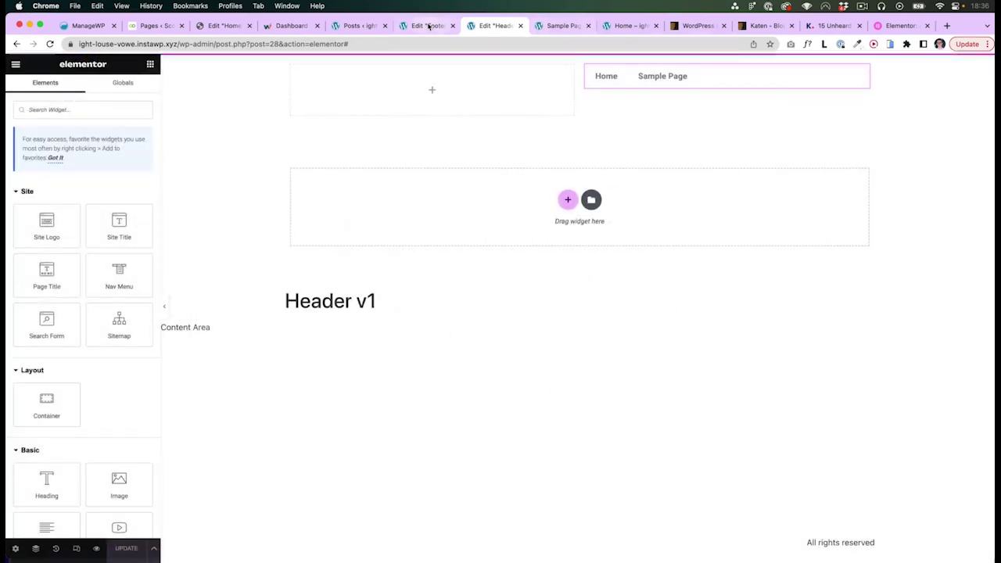
- Try to save and publish Footer v1 with its Entire Site condition, and reload the live Home page to check the footer
click(428, 26)
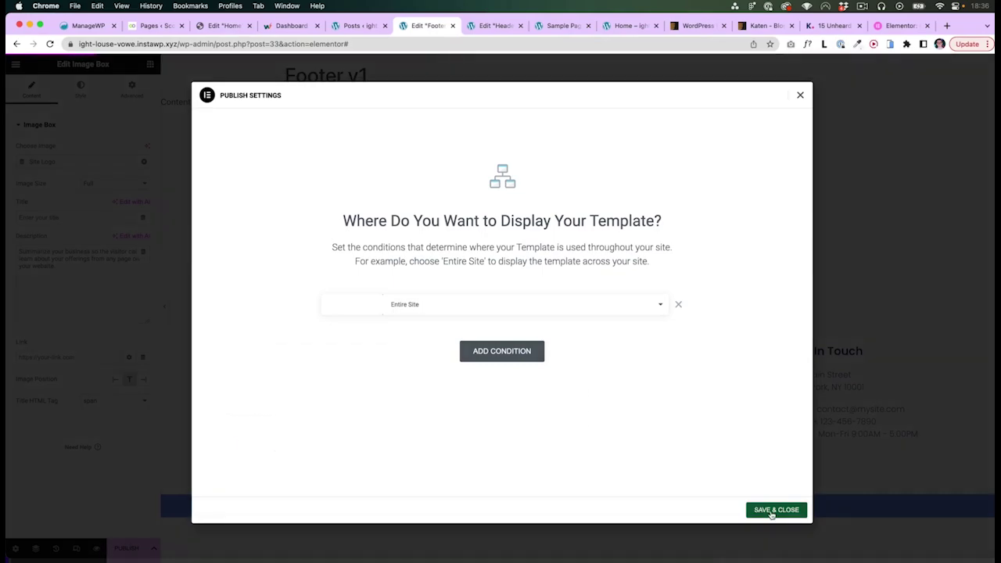
click(770, 512)
click(630, 25)
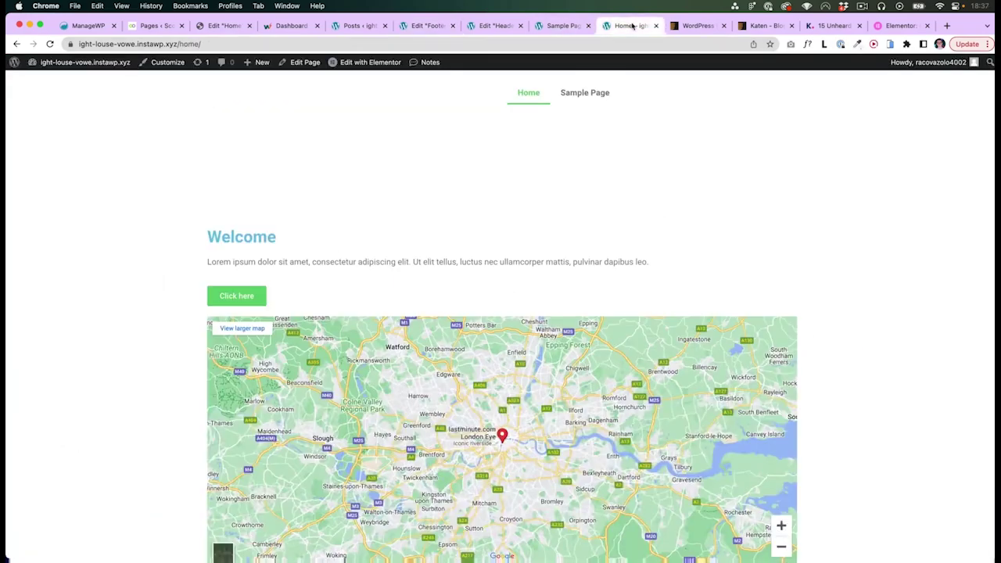
key(super+r)
scroll(899, 277, down, 3)
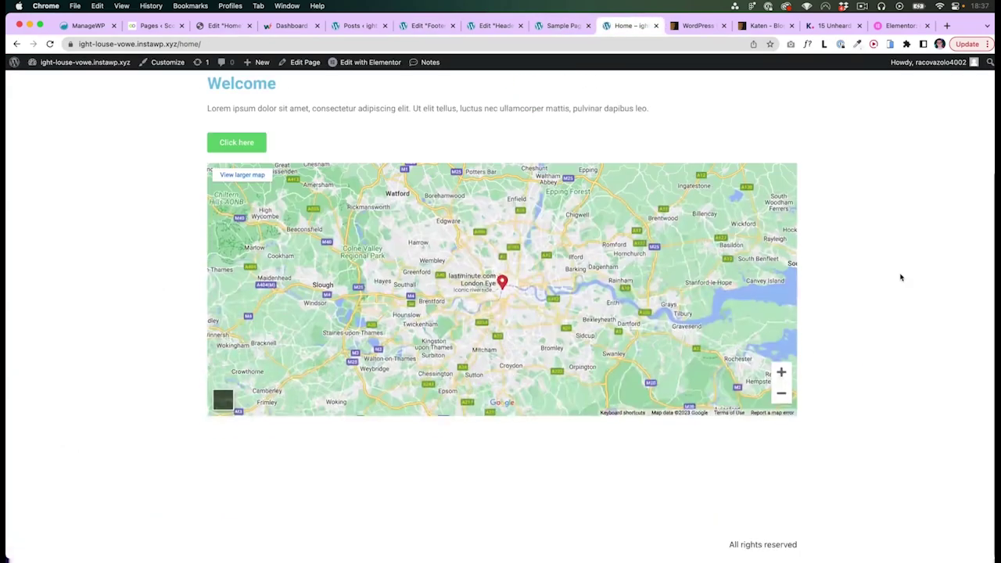
key(super+r)
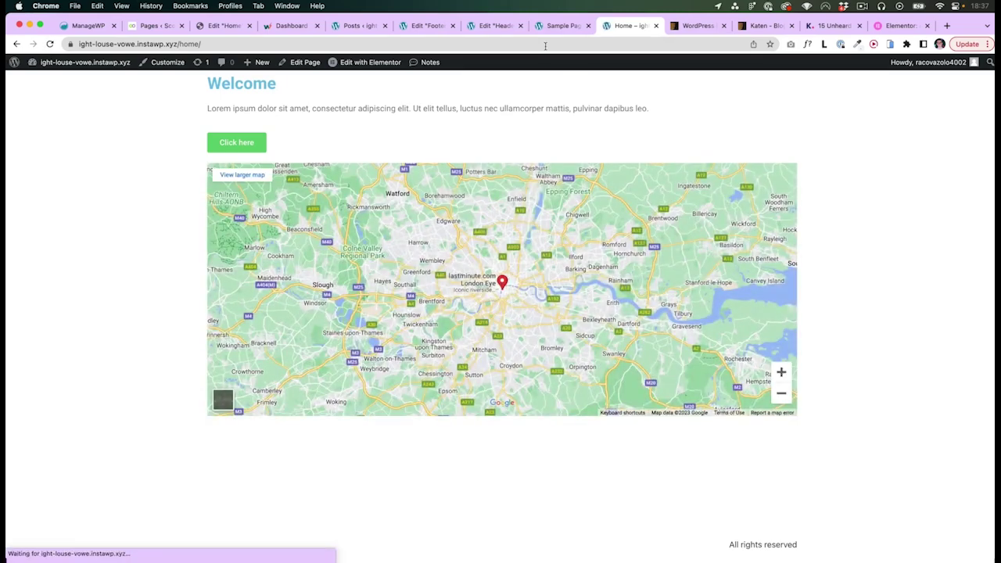
- Publish the Footer v1 template with its Entire Site condition and check the footer on the live Home page
click(489, 26)
click(435, 26)
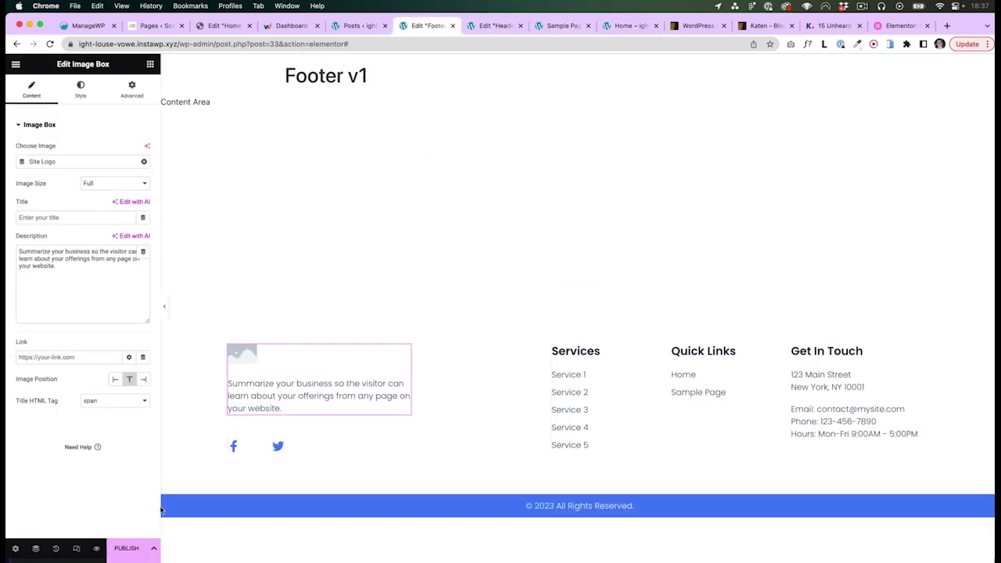
click(130, 548)
click(776, 514)
click(623, 26)
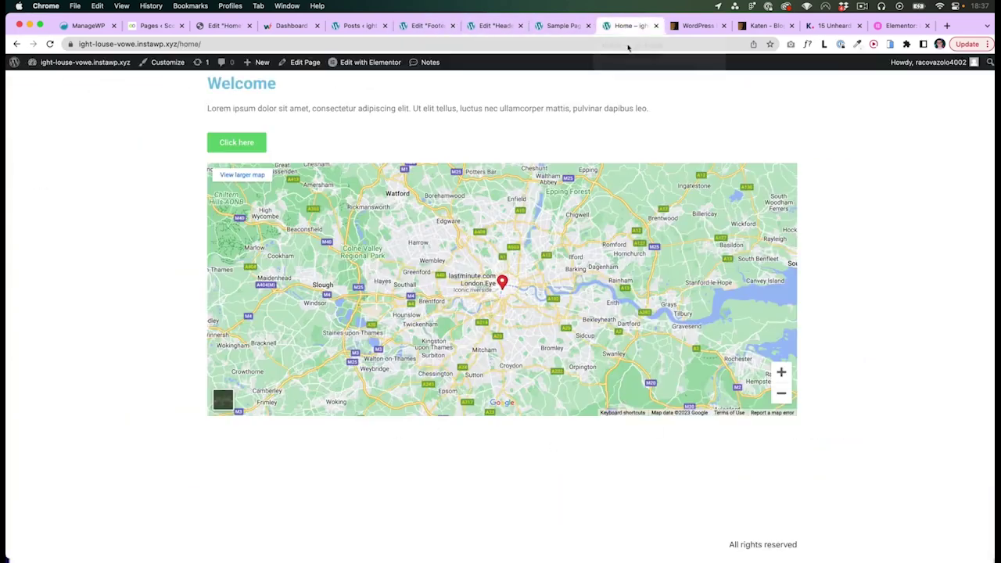
scroll(860, 384, down, 5)
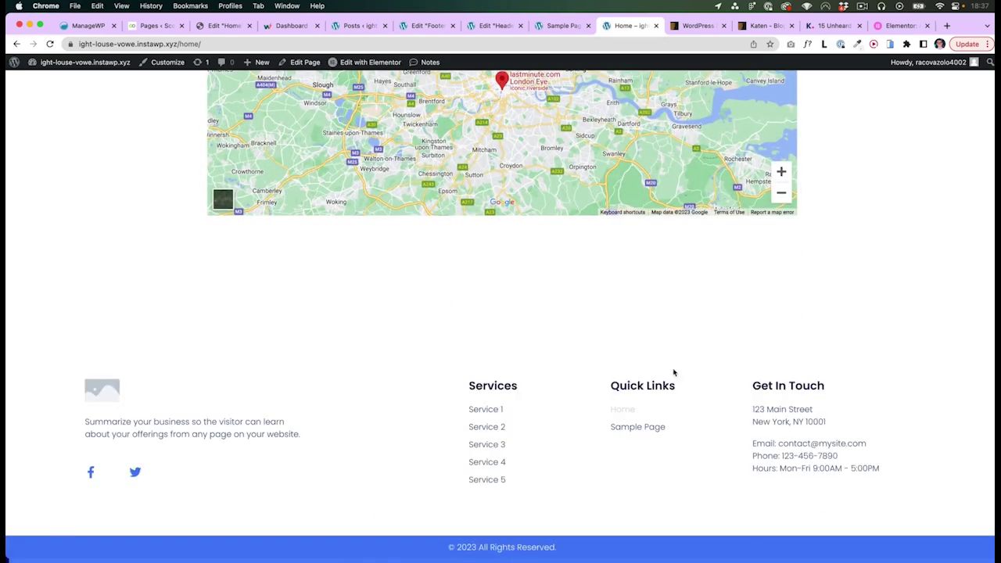
scroll(125, 357, up, 5)
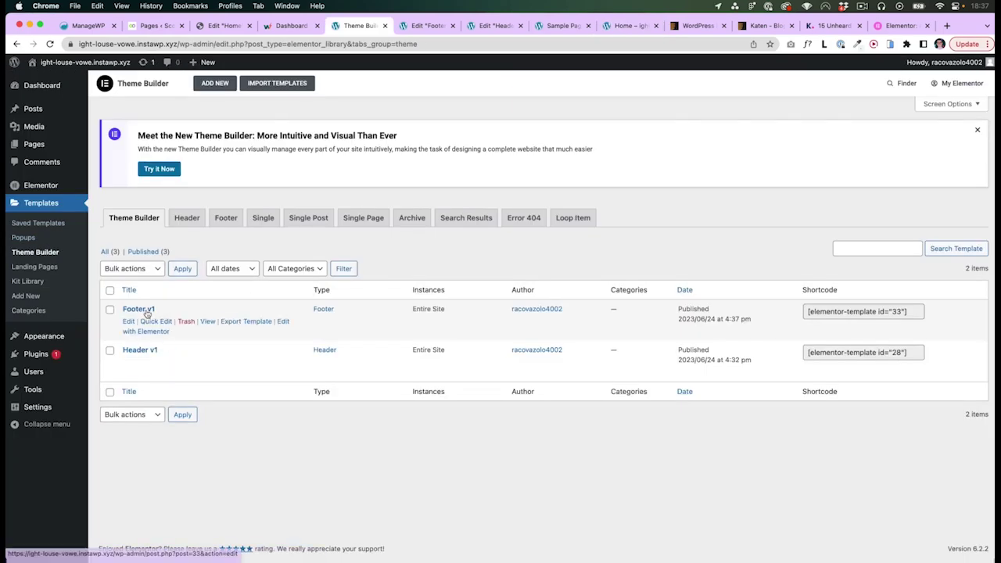
- Review the Theme Builder's template list filtered by Header, by Footer, and with all template types shown
click(192, 220)
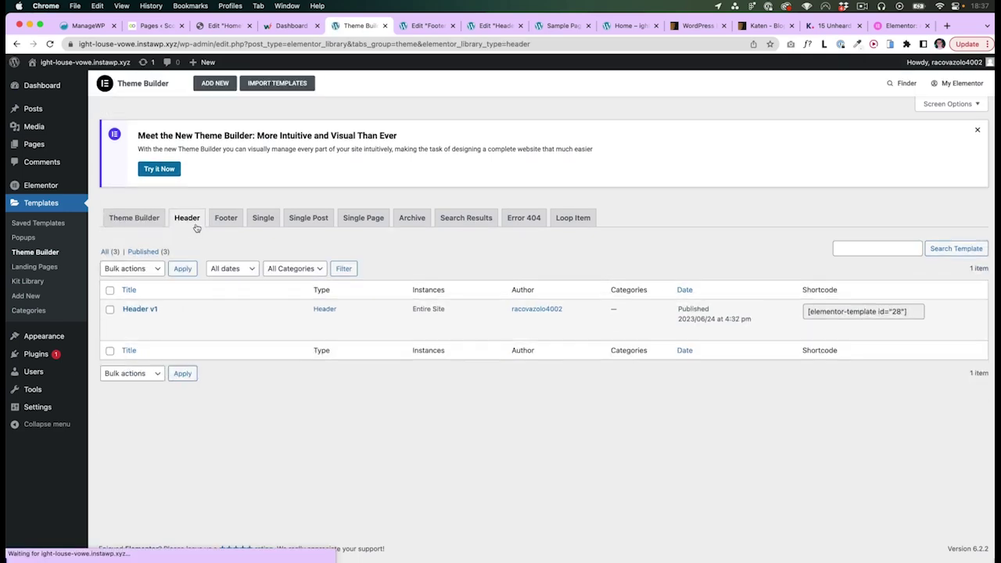
click(234, 222)
click(148, 217)
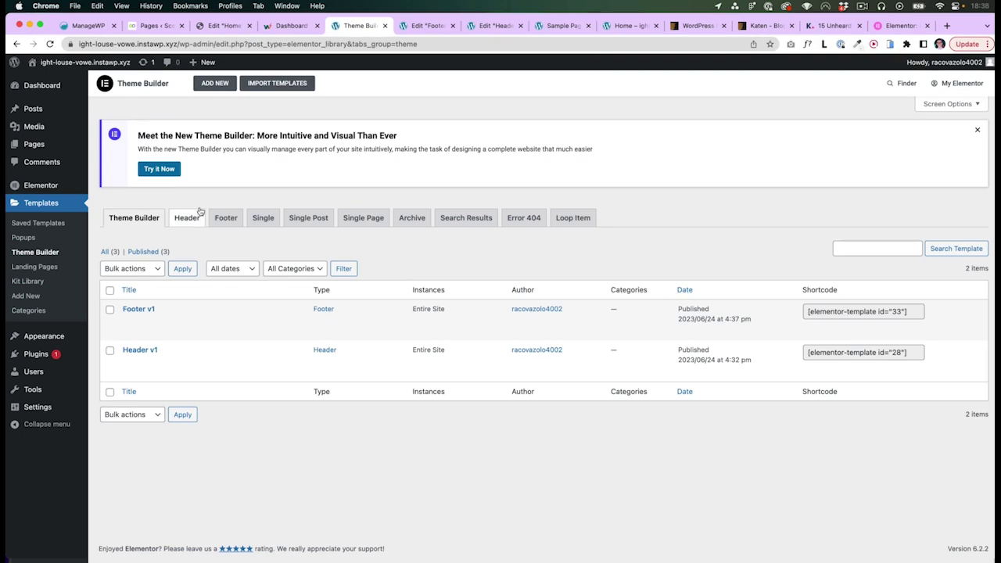
drag(175, 135, 255, 136)
click(245, 170)
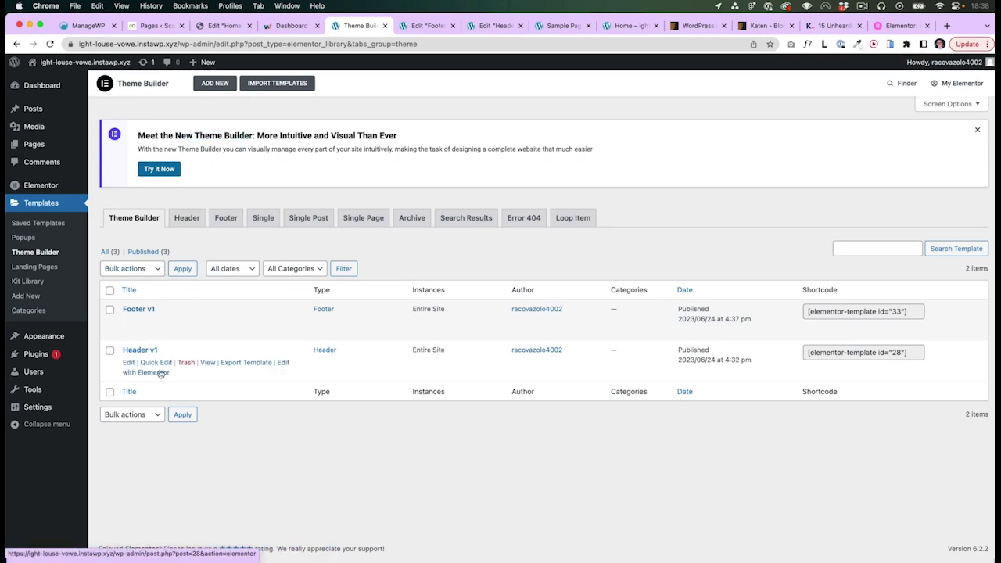
- Look at the quick-edit details of Header v1 without changing them, and examine the template instances with the list sorted by title
click(158, 363)
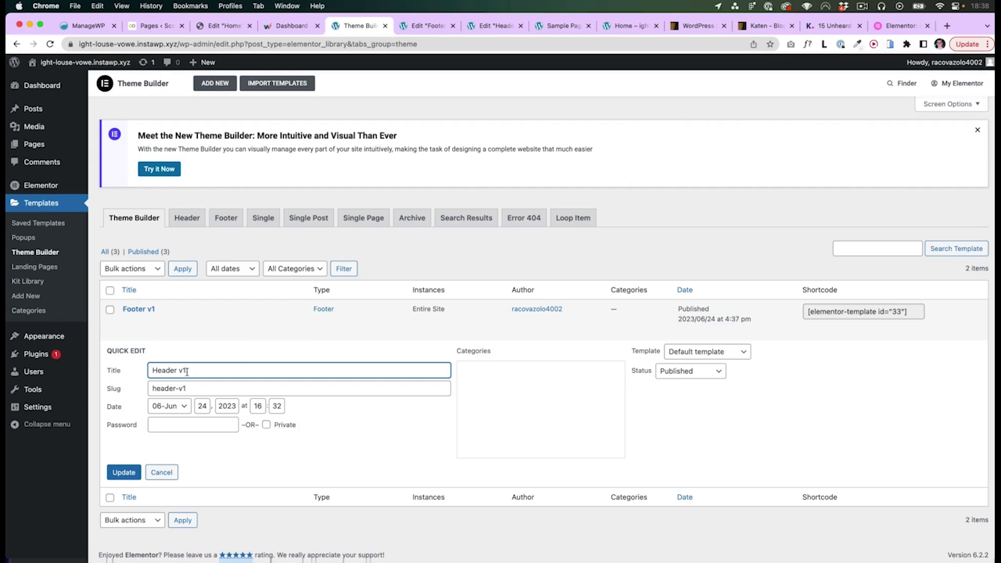
click(162, 472)
click(190, 289)
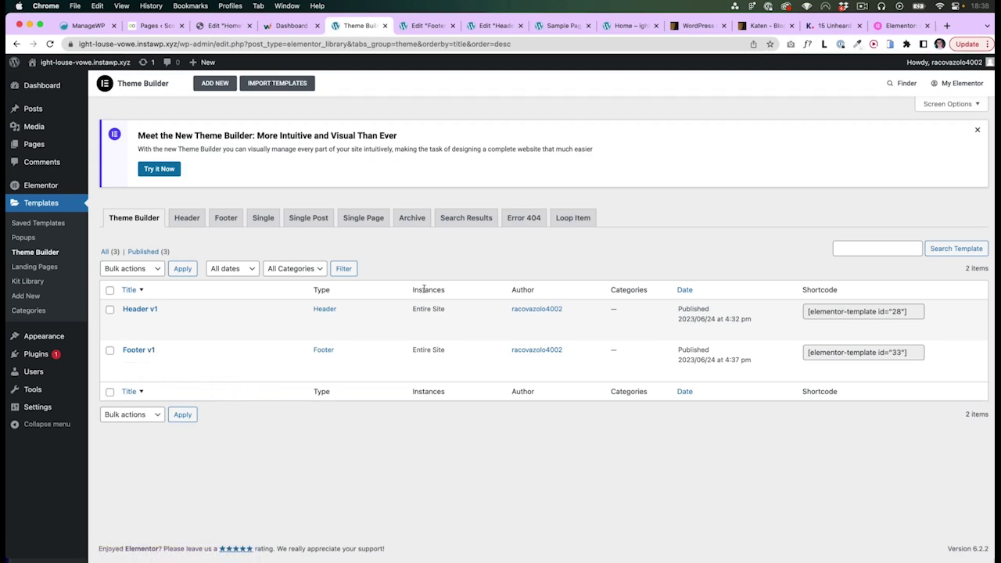
drag(411, 311, 454, 310)
click(458, 312)
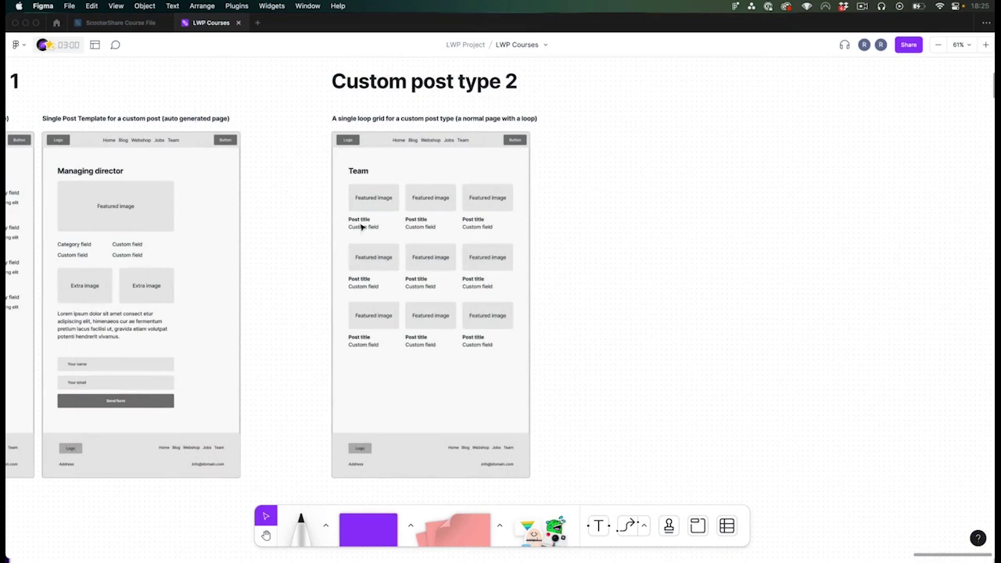
- Switch to Figma and examine the featured image, post title and custom field item in the Team loop grid wireframe
drag(317, 192, 396, 218)
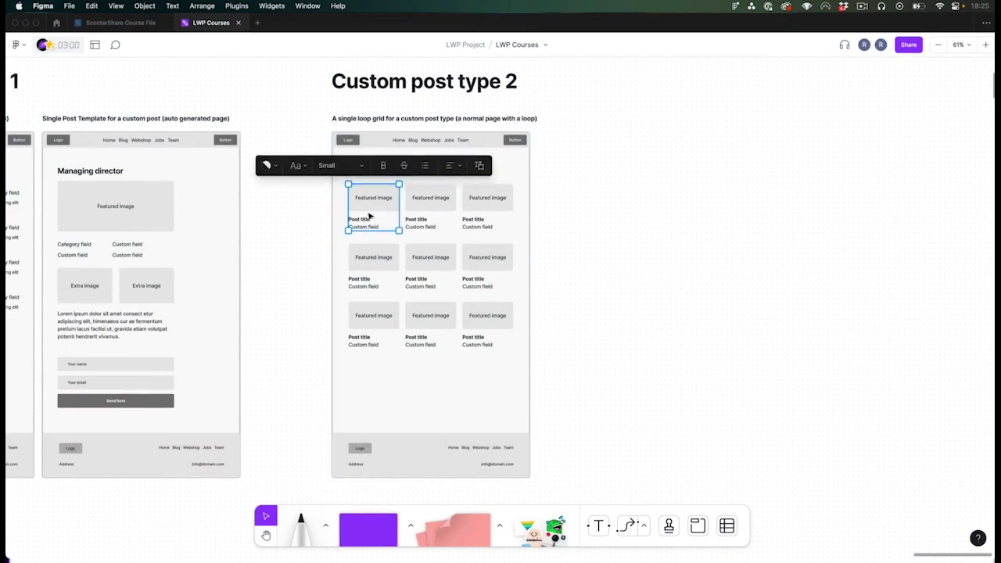
click(304, 227)
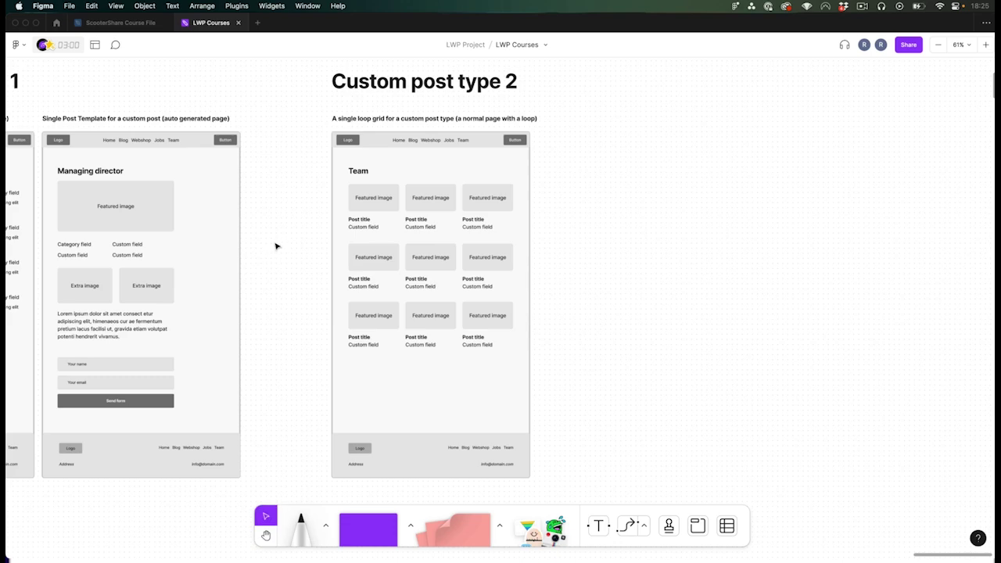
scroll(276, 246, up, 1)
- Switch to Chrome and open the Scootershare site's Home page in the Elementor editor
key(super+Tab)
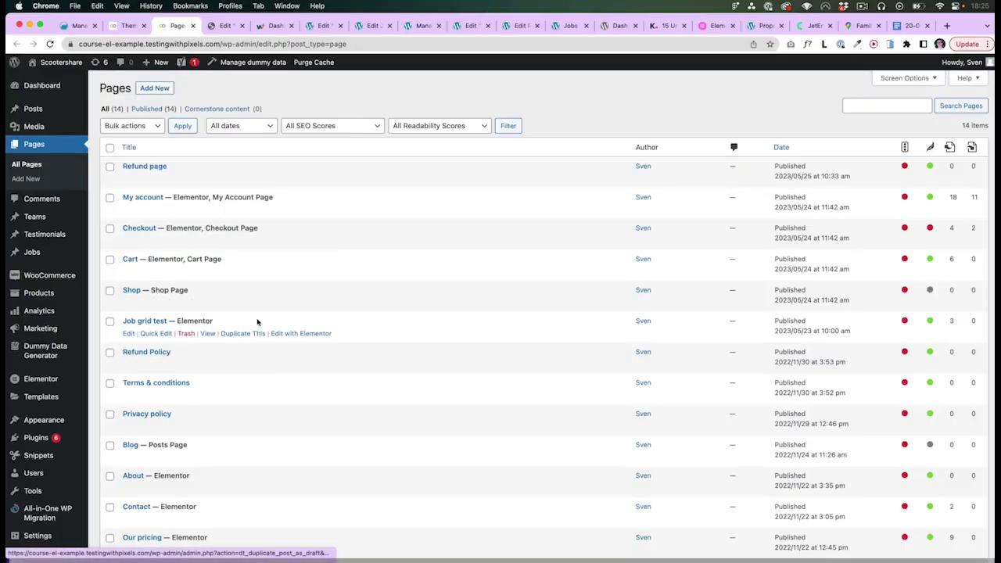
scroll(257, 321, down, 3)
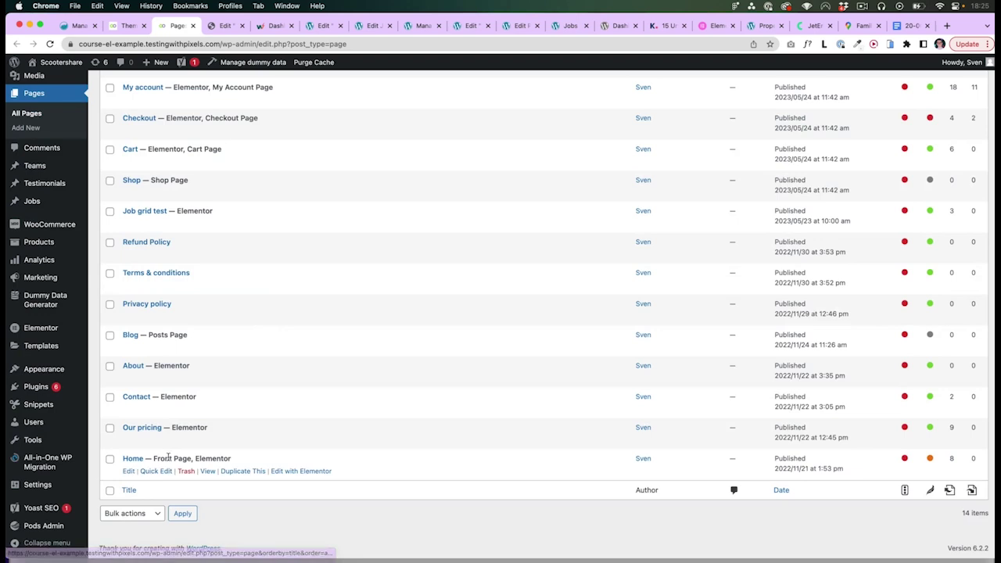
super+click(301, 471)
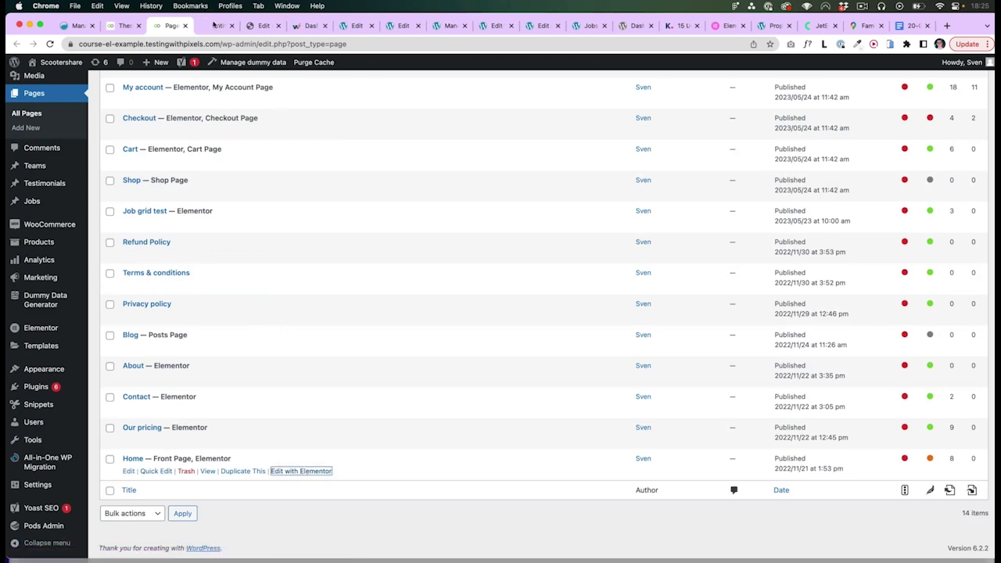
click(211, 25)
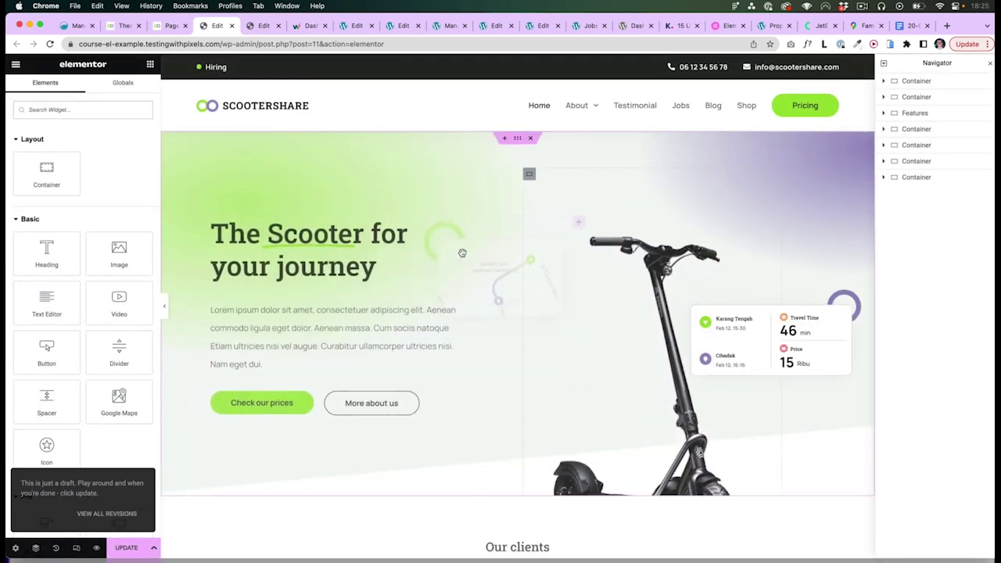
- Examine the Scootershare Home page's sections down to the Testimonials grid
scroll(653, 400, down, 15)
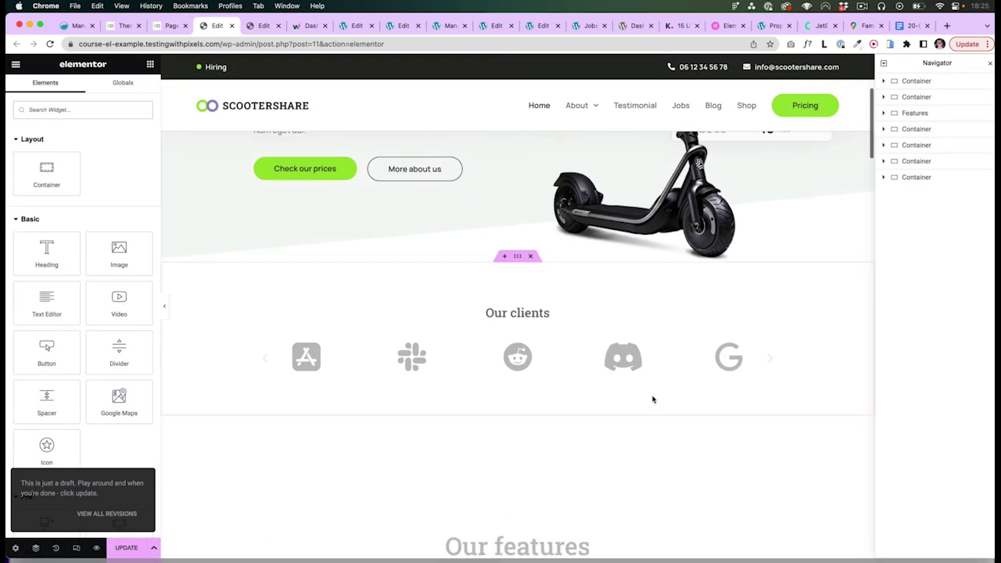
scroll(653, 399, down, 15)
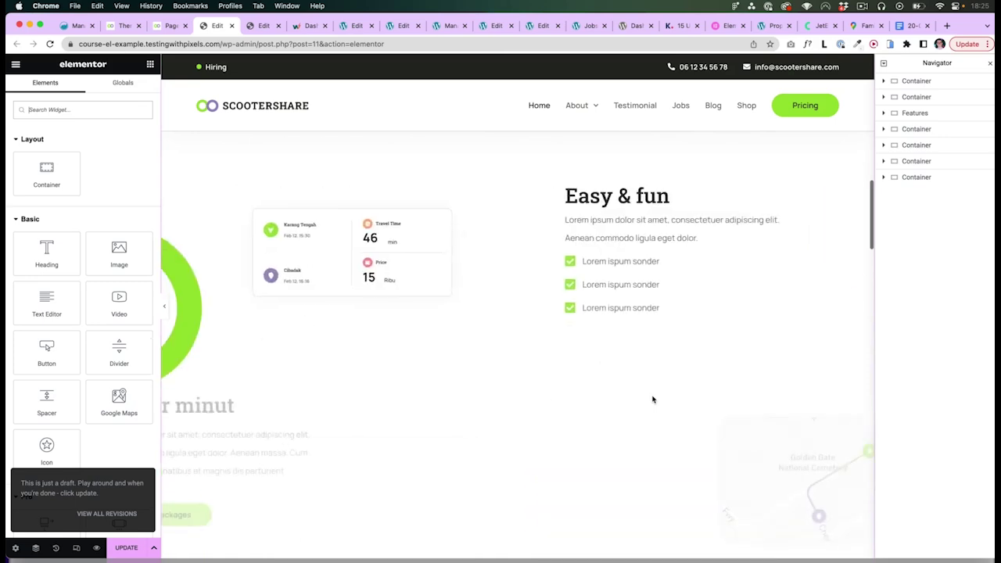
scroll(653, 400, down, 10)
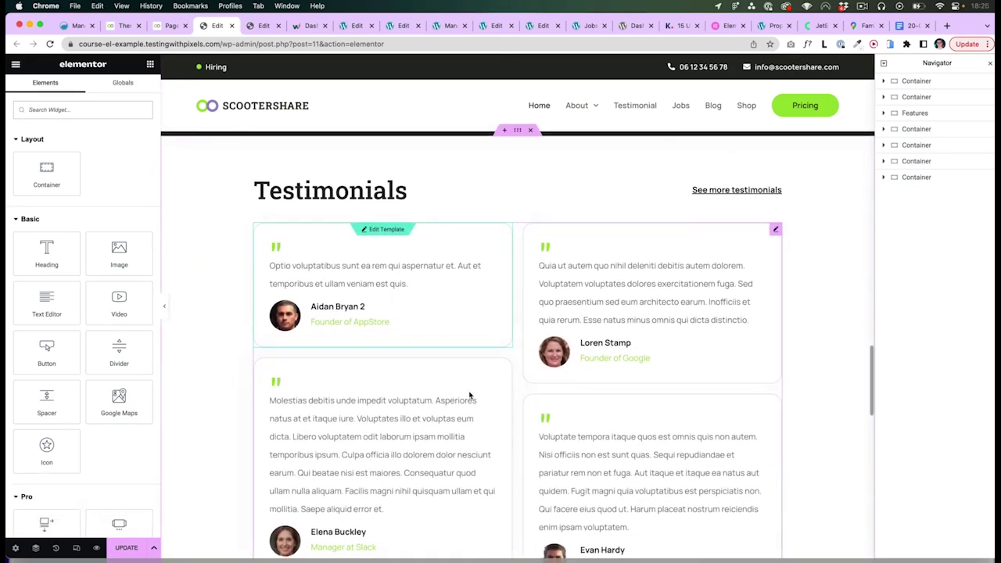
scroll(475, 394, down, 1)
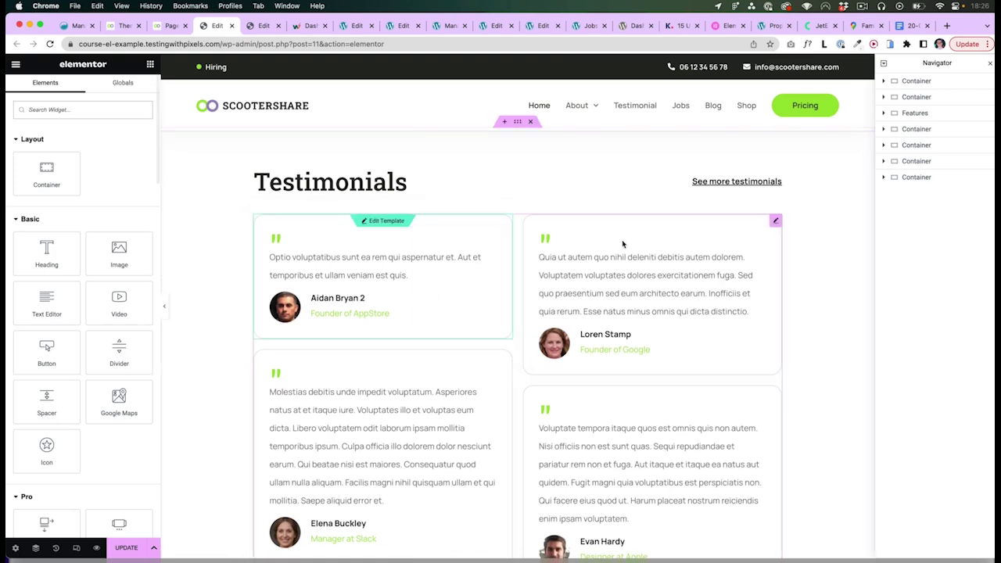
- Search the widgets for "loop" and add a new Loop Grid above the existing grid in the Testimonials section
click(775, 223)
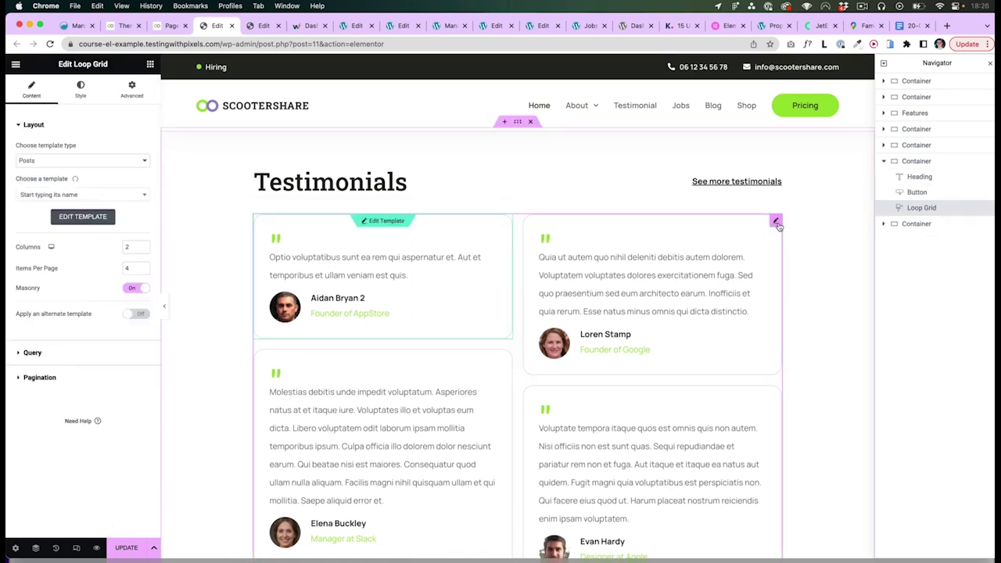
click(149, 64)
text(loop)
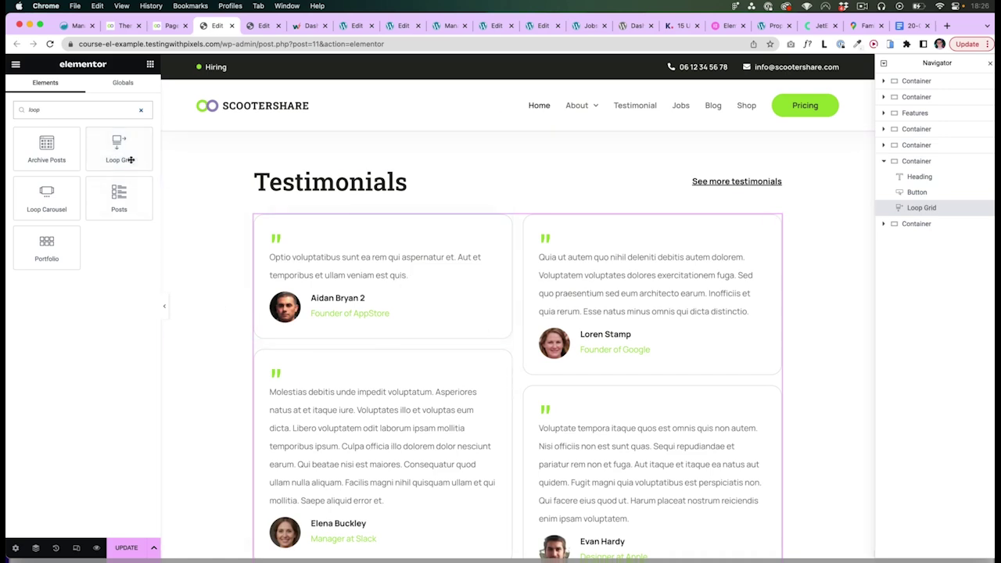
drag(118, 148, 482, 224)
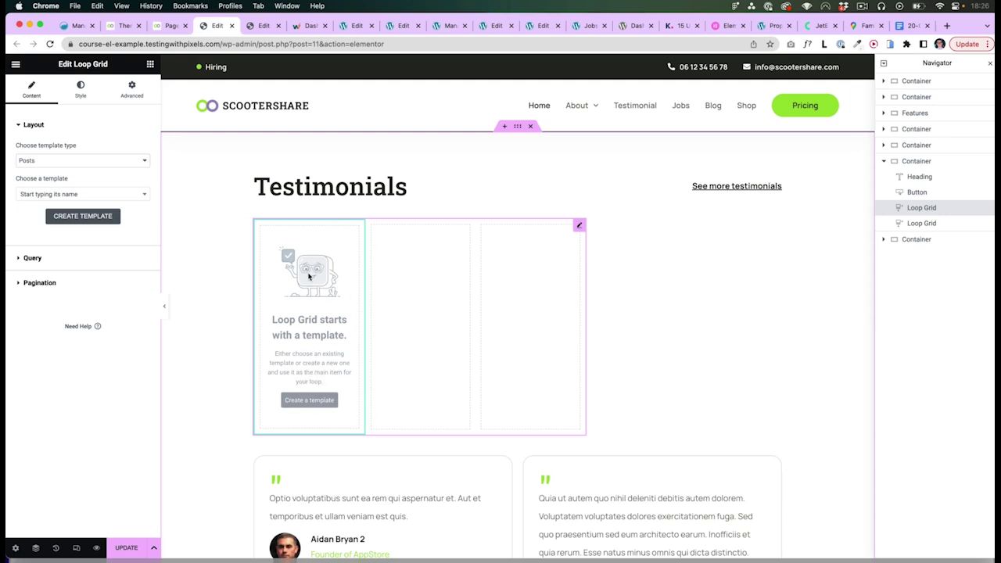
click(124, 25)
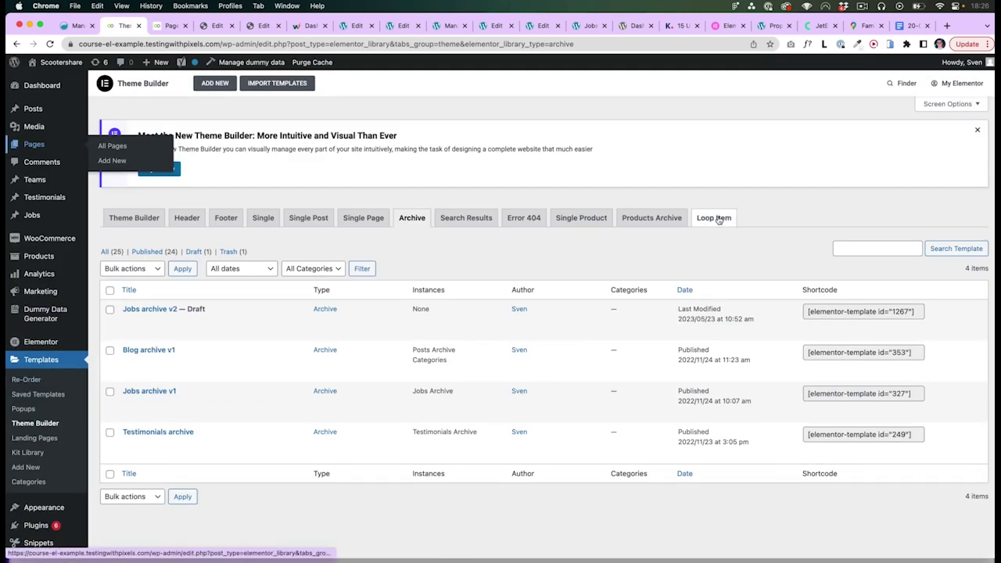
click(251, 26)
click(218, 26)
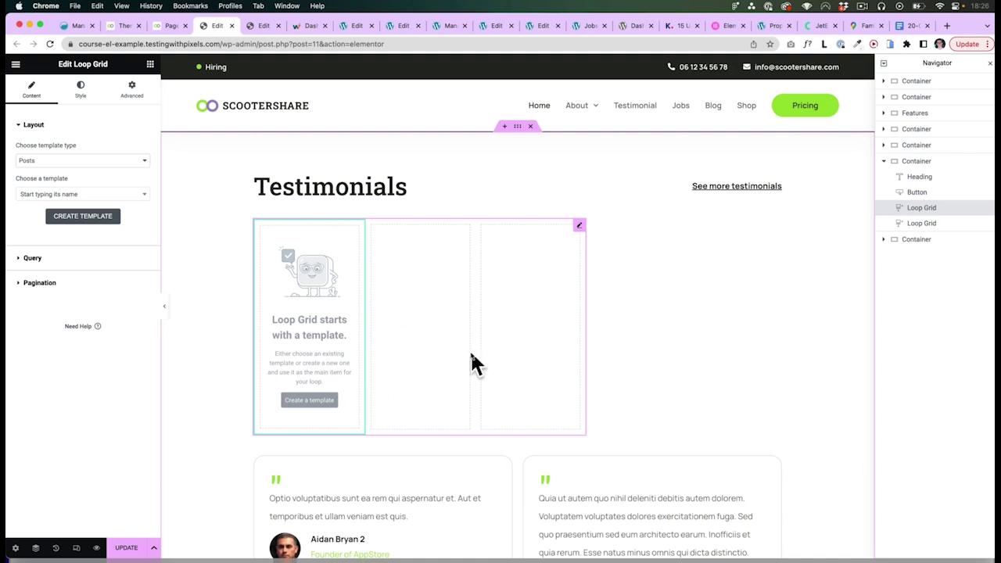
scroll(440, 316, down, 1)
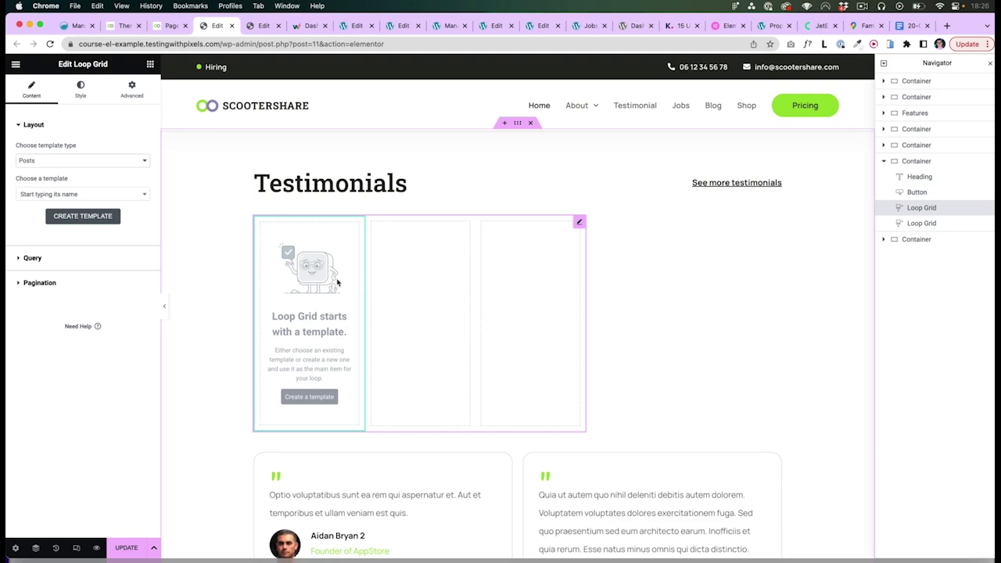
- Look at the template type options of the new loop grid without changing the Posts type
click(30, 159)
click(105, 142)
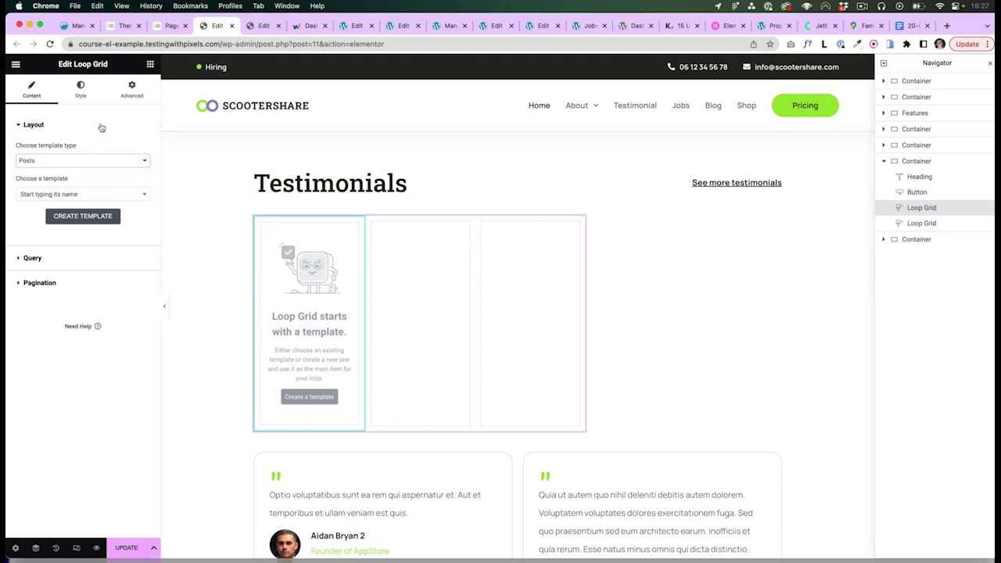
click(101, 128)
click(60, 128)
click(47, 160)
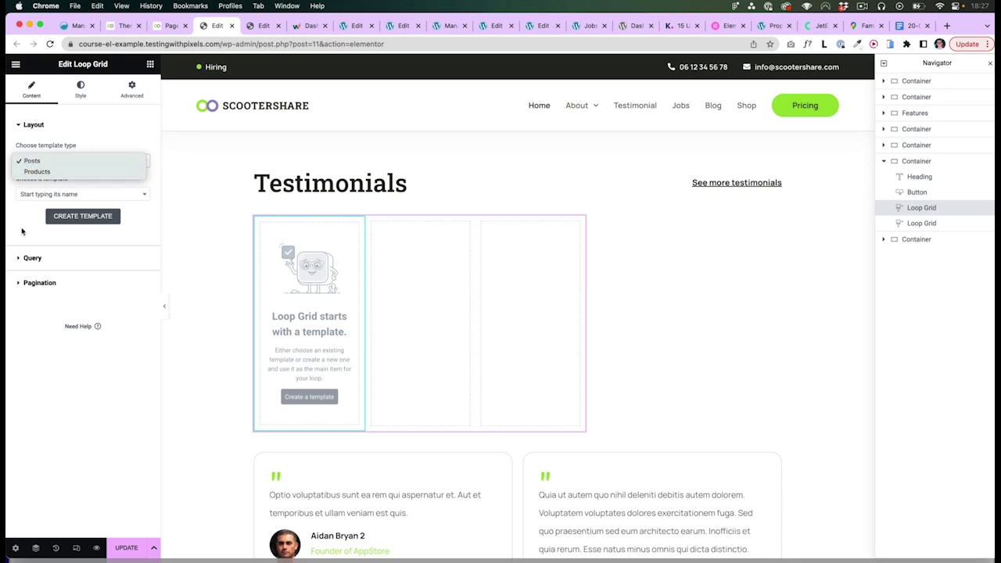
click(25, 260)
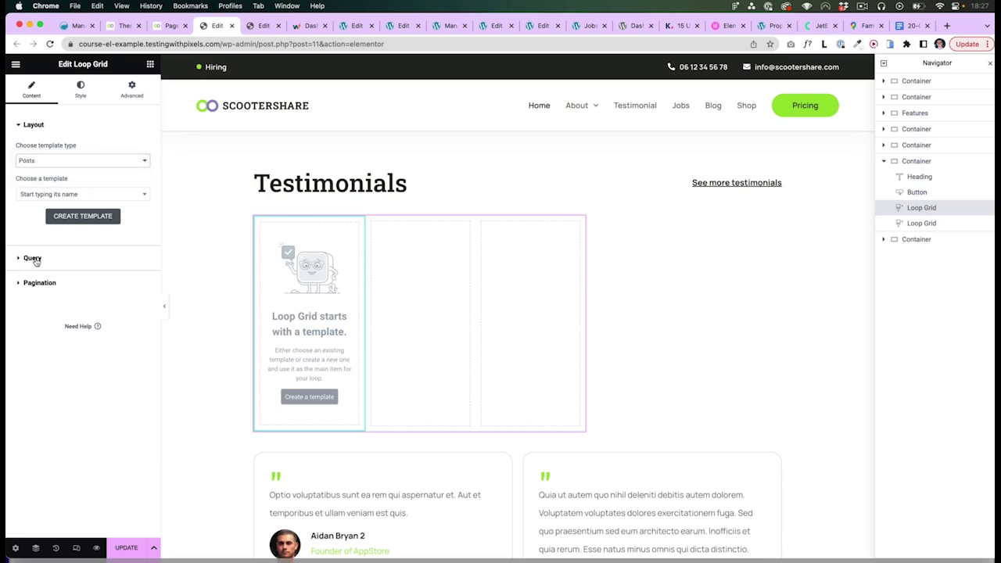
- Set the query source of the new loop grid to Testimonials
click(45, 261)
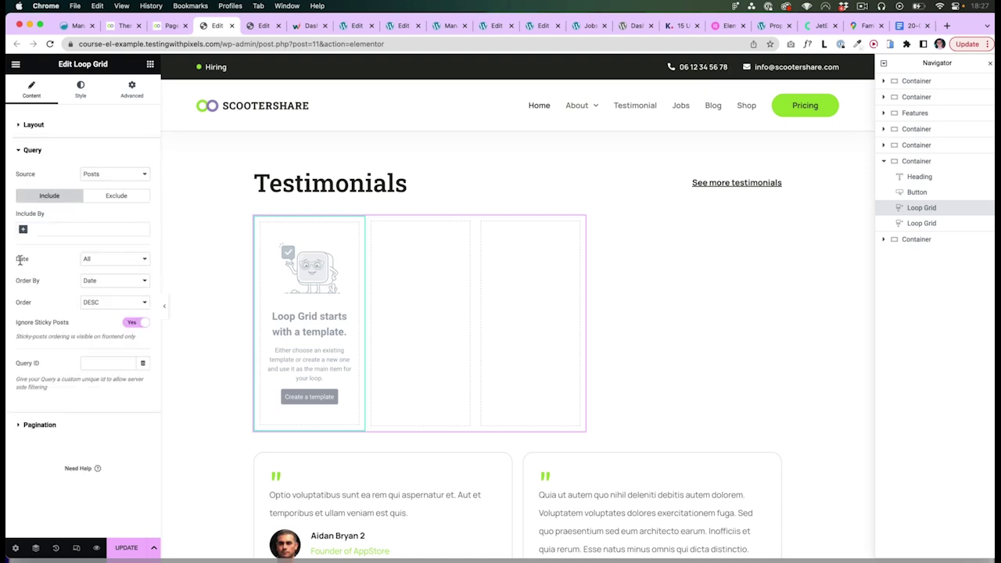
click(110, 175)
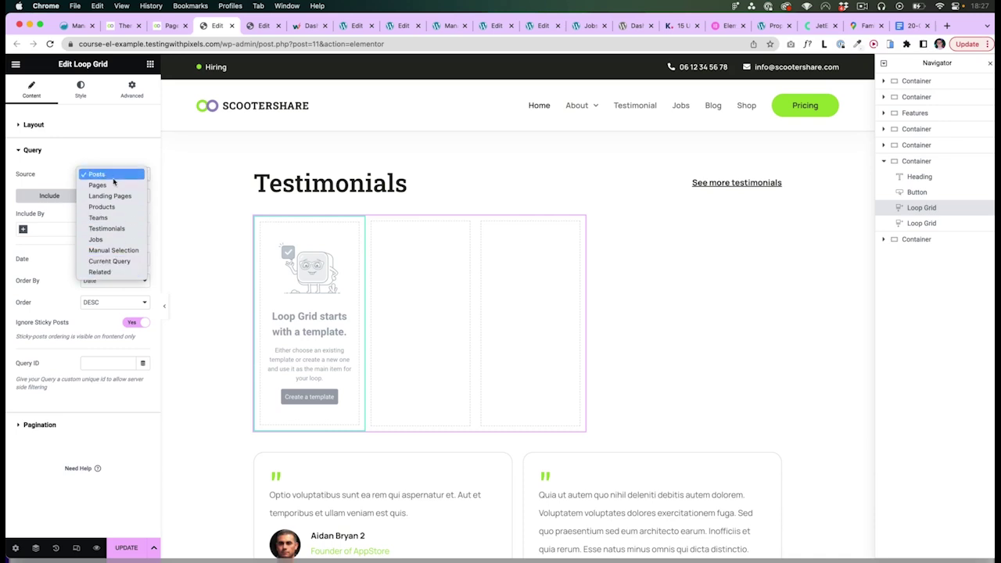
click(117, 229)
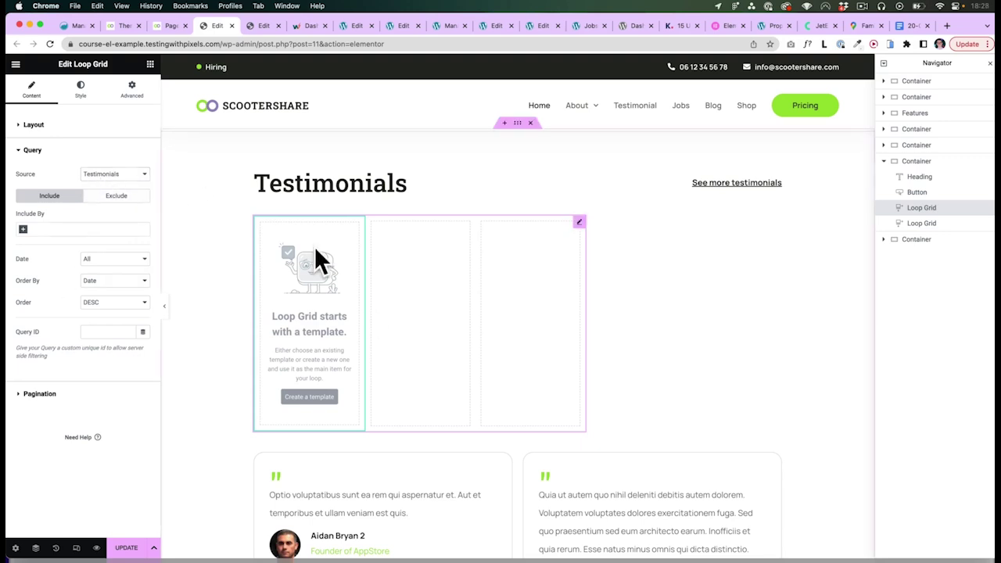
- Examine the Loop Item templates in the Theme Builder list and view Testimonial loop v1 on the site
click(43, 127)
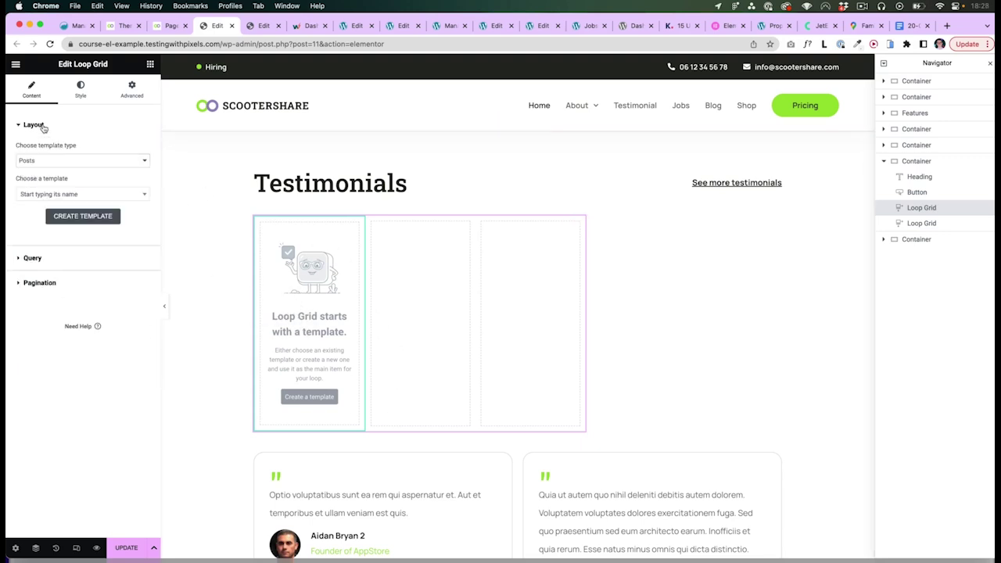
click(49, 195)
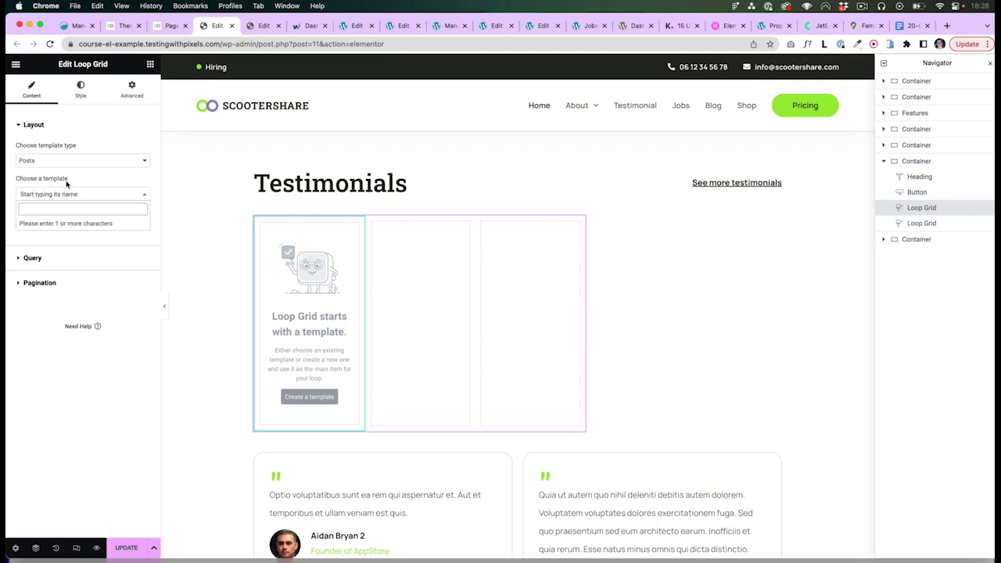
key(super+2)
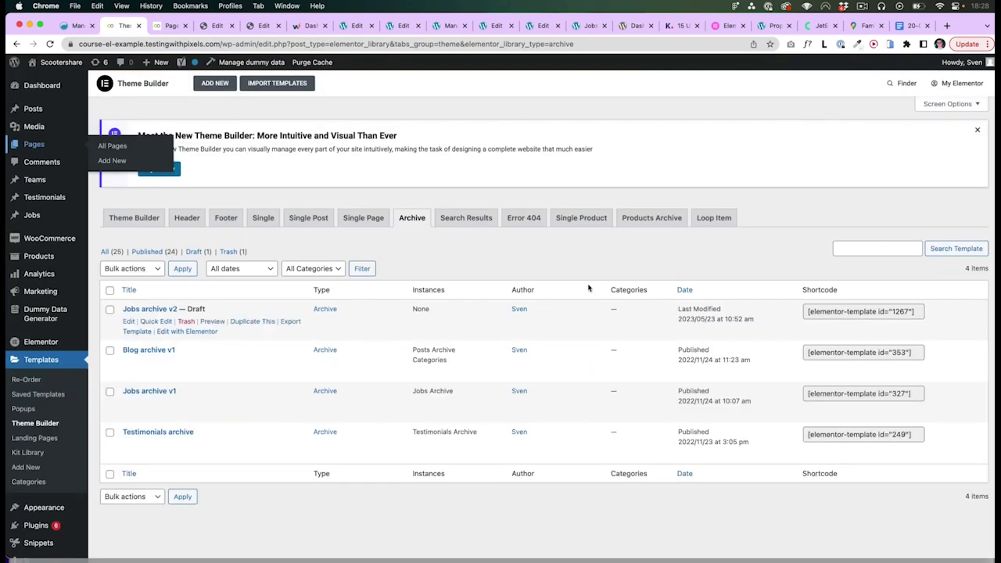
click(714, 220)
scroll(339, 373, down, 3)
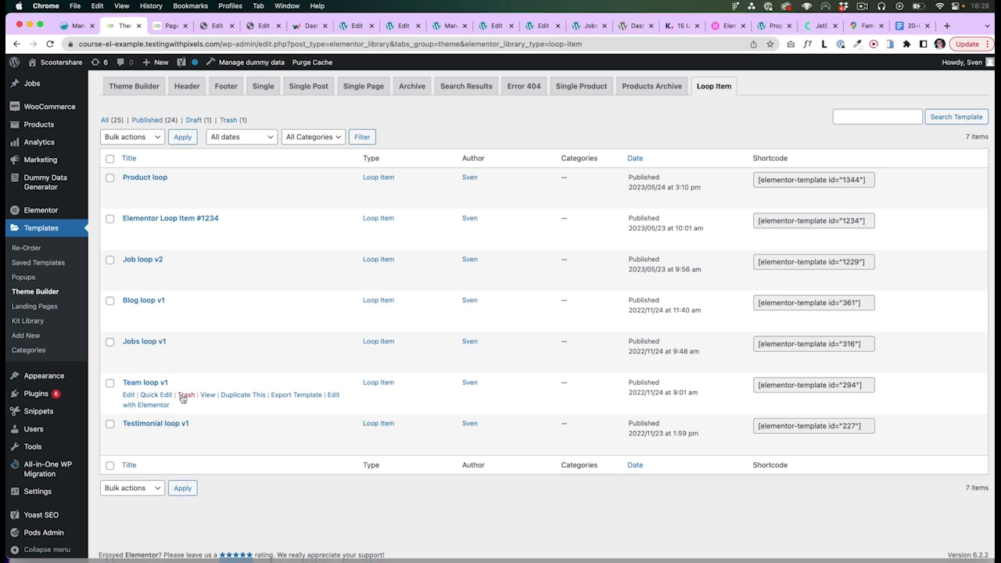
right_click(212, 436)
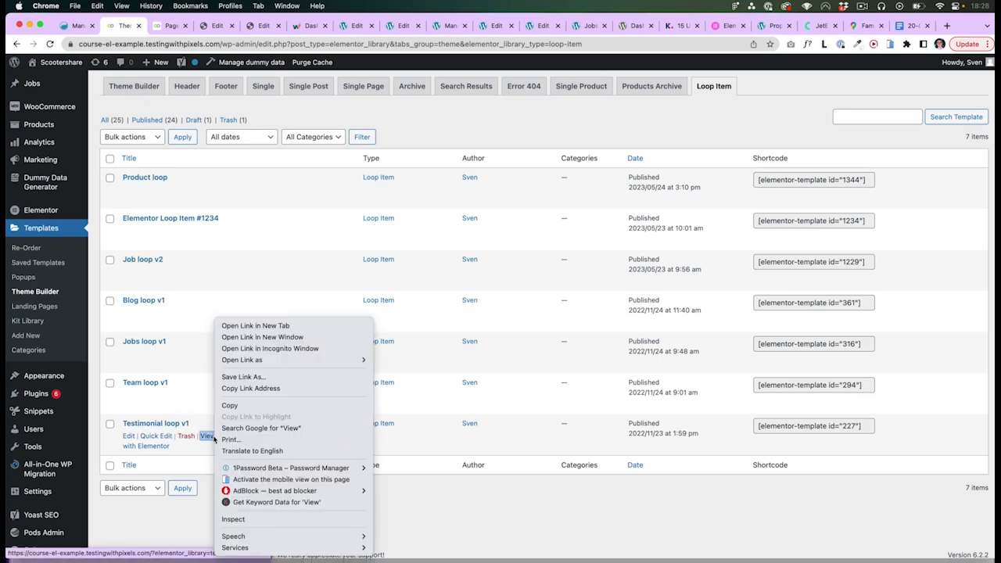
click(251, 326)
click(177, 26)
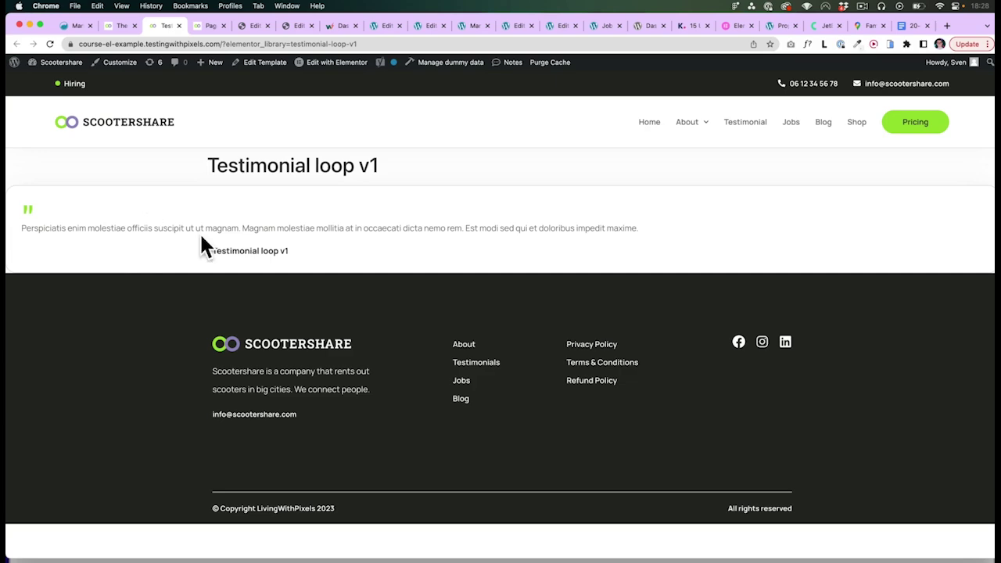
click(179, 26)
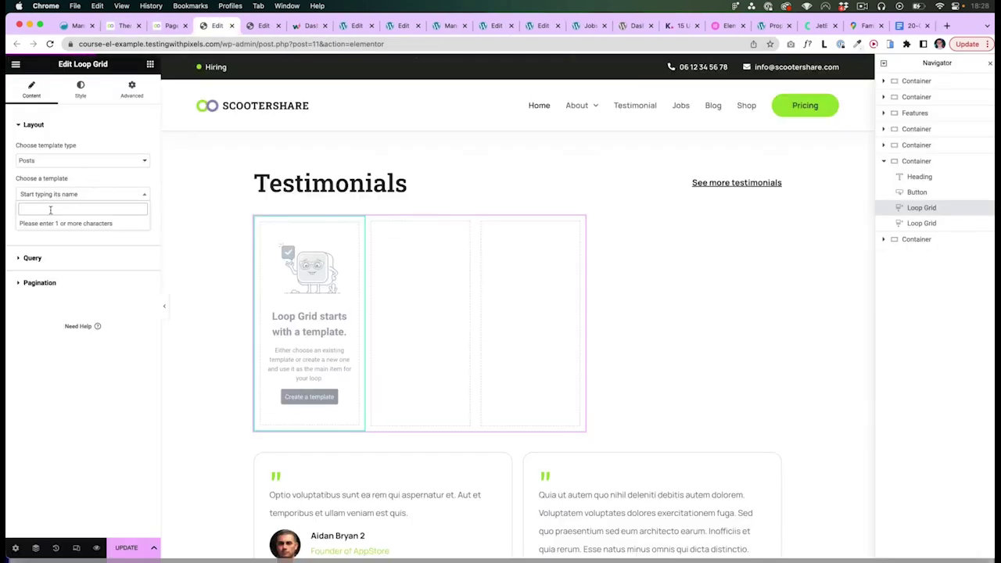
- Assign the Testimonial loop v1 template to the new loop grid and check the resulting cards
text(testi)
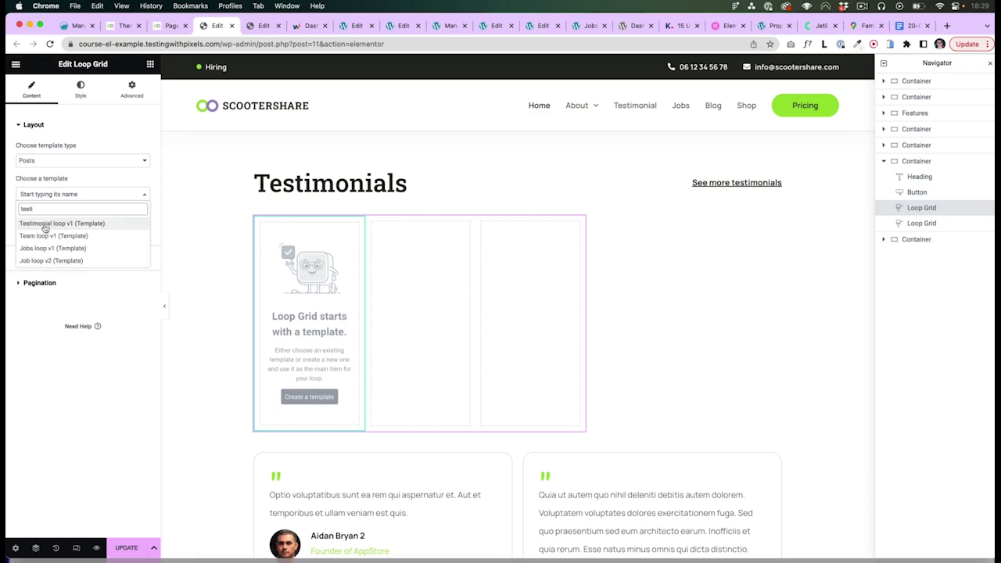
click(43, 225)
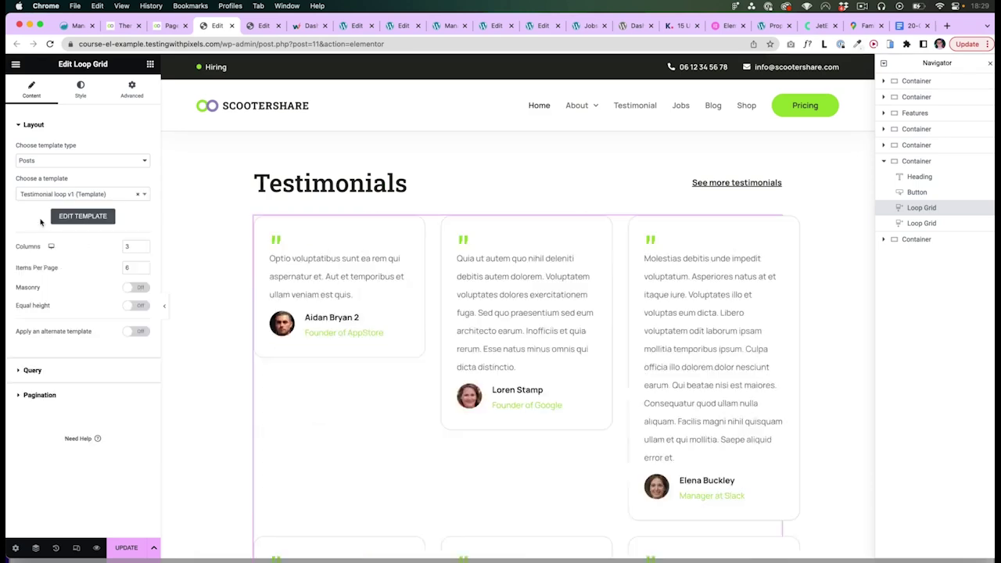
scroll(452, 338, down, 10)
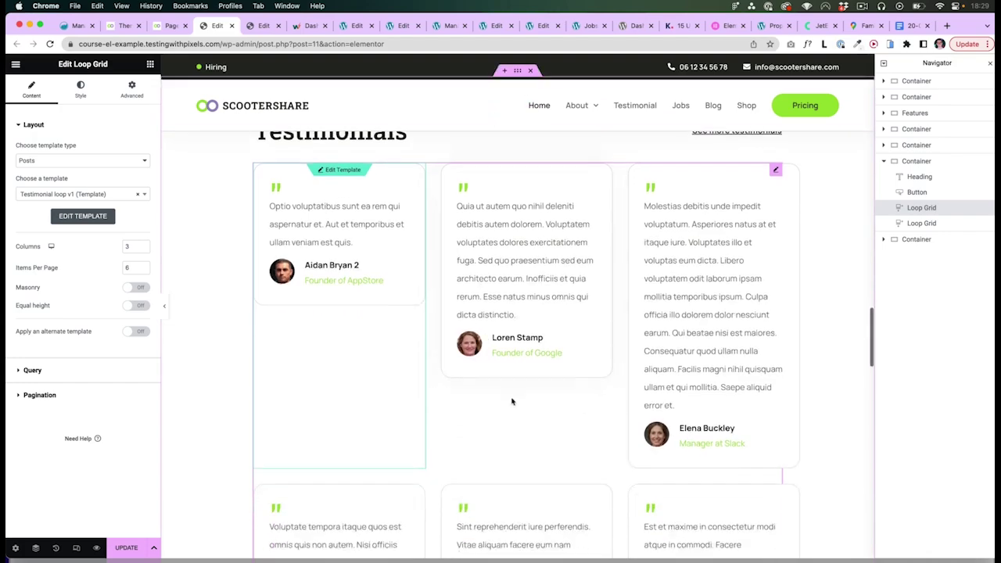
scroll(500, 328, down, 5)
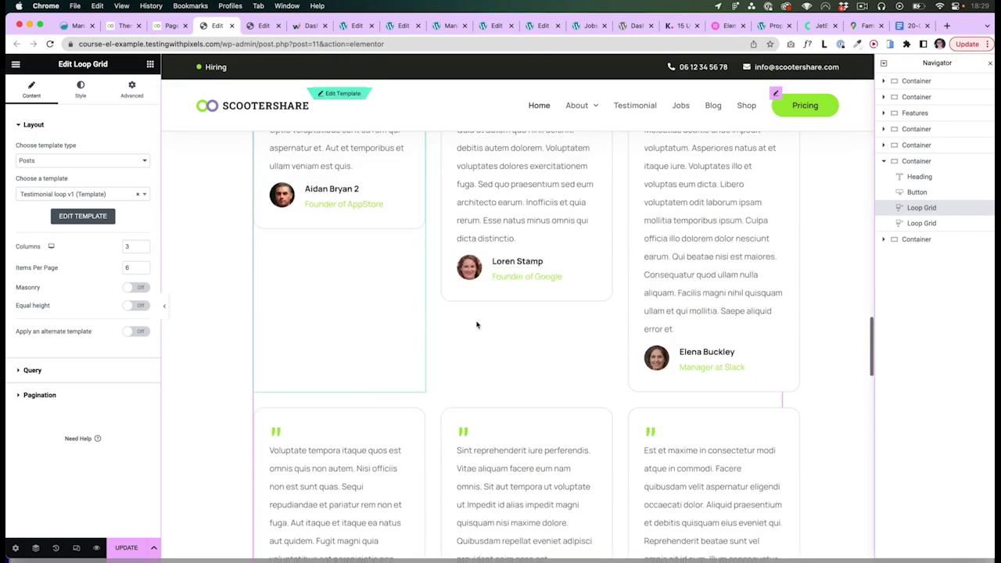
scroll(477, 324, down, 5)
scroll(476, 324, up, 6)
scroll(476, 324, up, 3)
- Set the new testimonials loop grid to 2 columns and 4 items per page
click(143, 249)
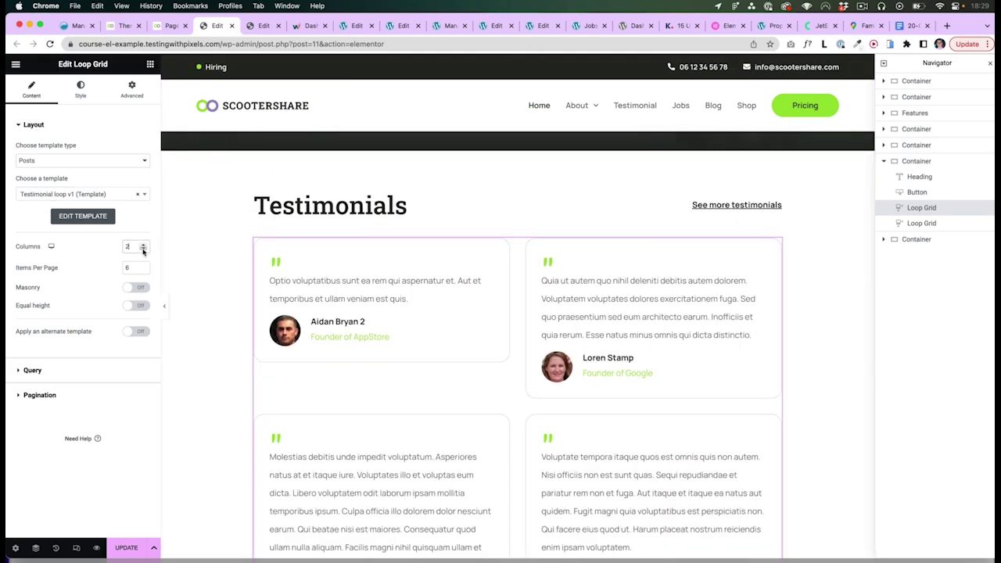
scroll(542, 267, down, 1)
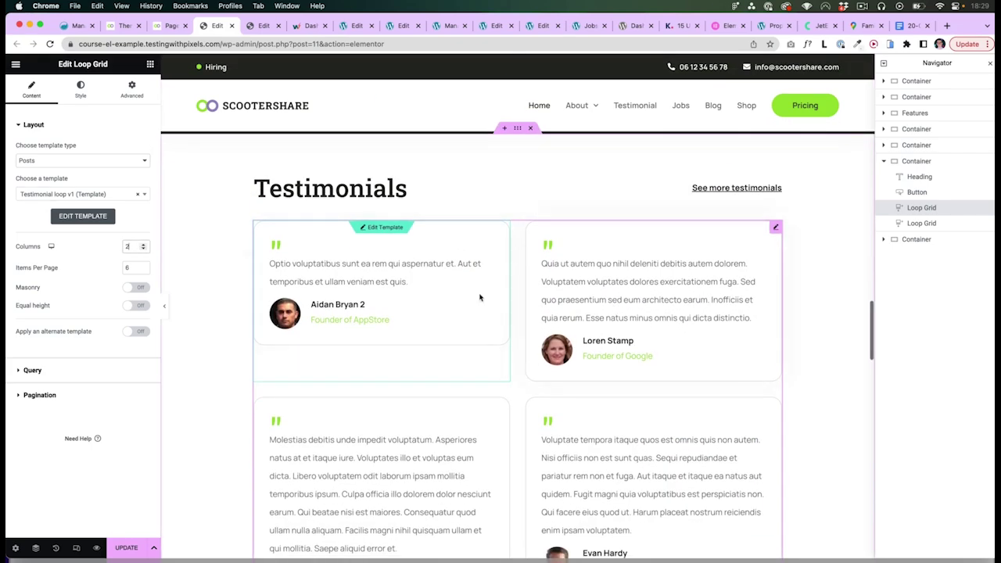
scroll(446, 306, down, 1)
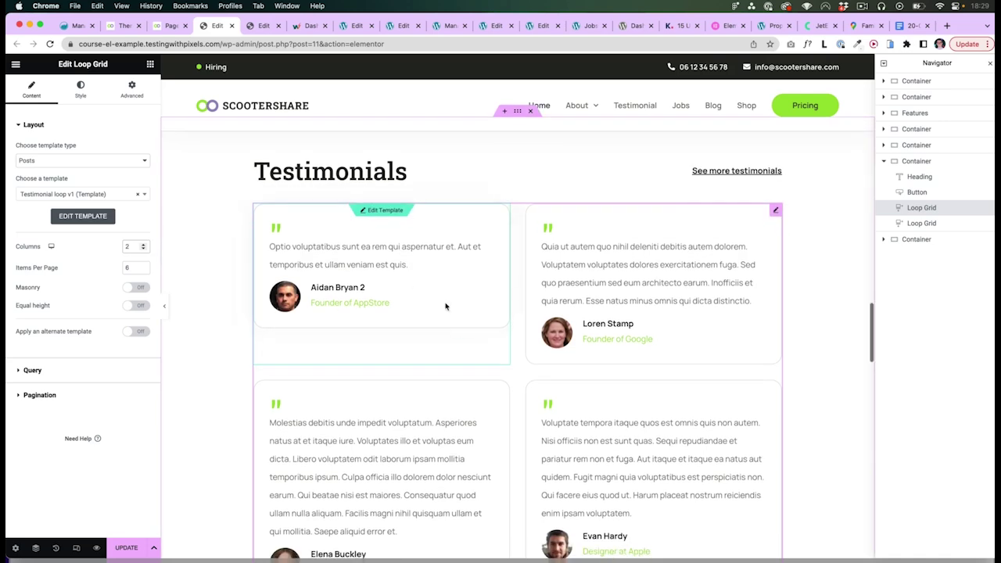
scroll(446, 375, down, 4)
scroll(199, 304, up, 4)
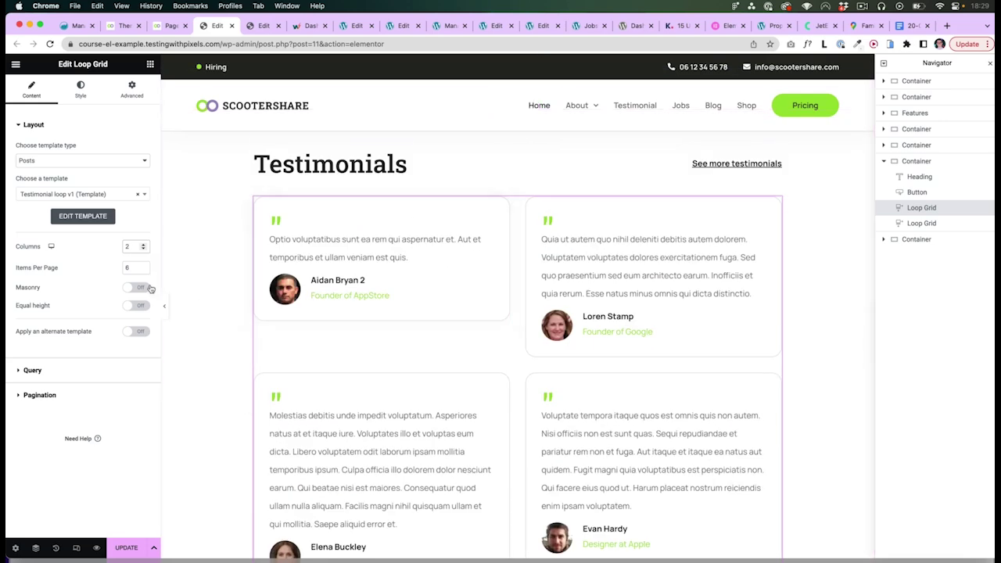
double_click(120, 267)
text(4)
scroll(362, 373, down, 5)
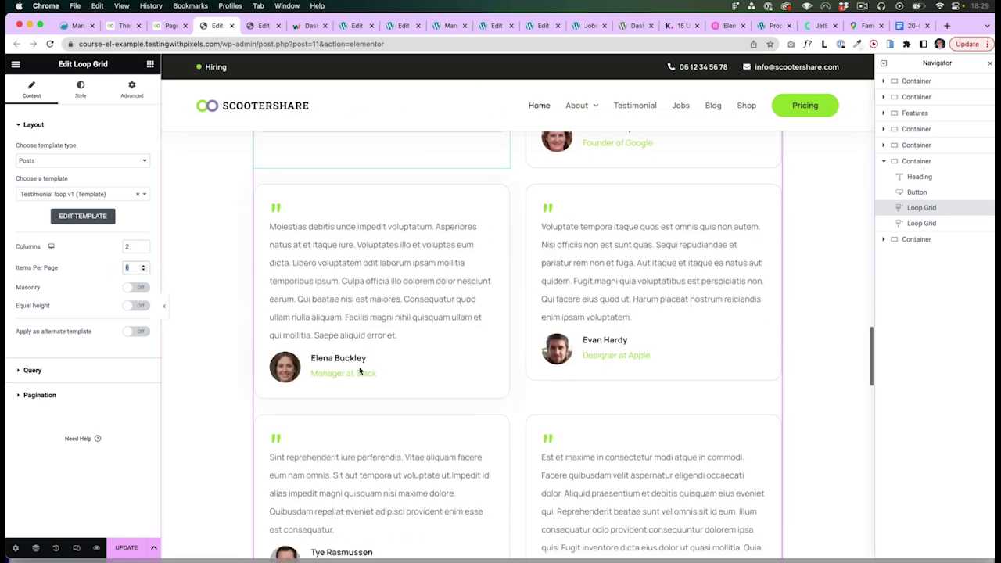
scroll(590, 348, up, 5)
scroll(563, 364, down, 2)
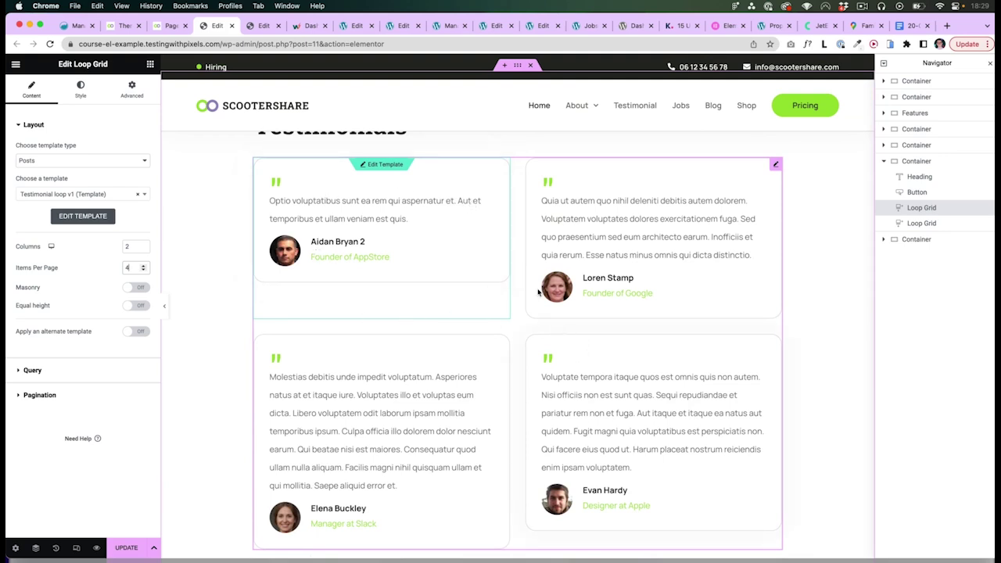
- Turn on masonry for the new loop grid and set the gaps between columns and between rows to 20 px
click(139, 288)
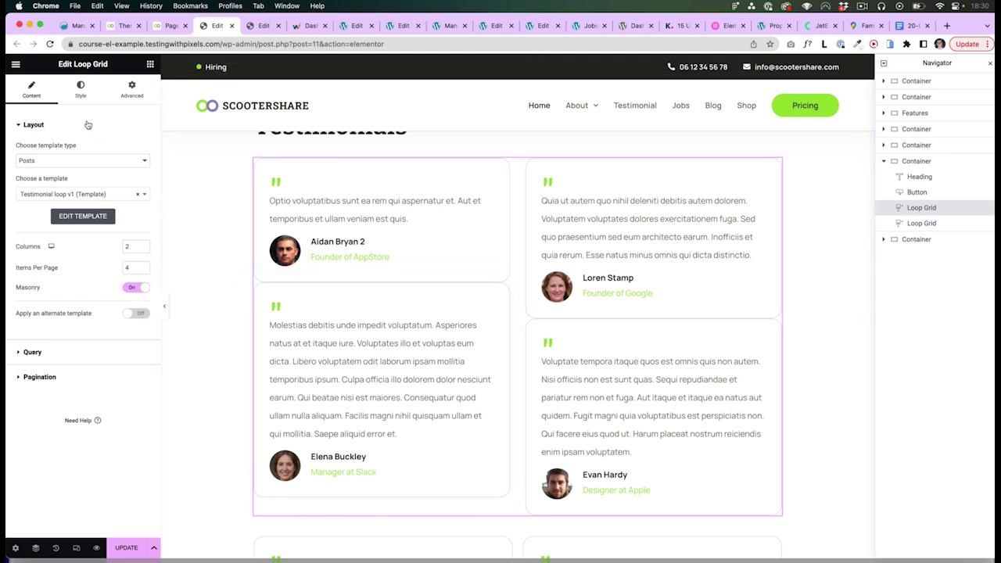
click(79, 94)
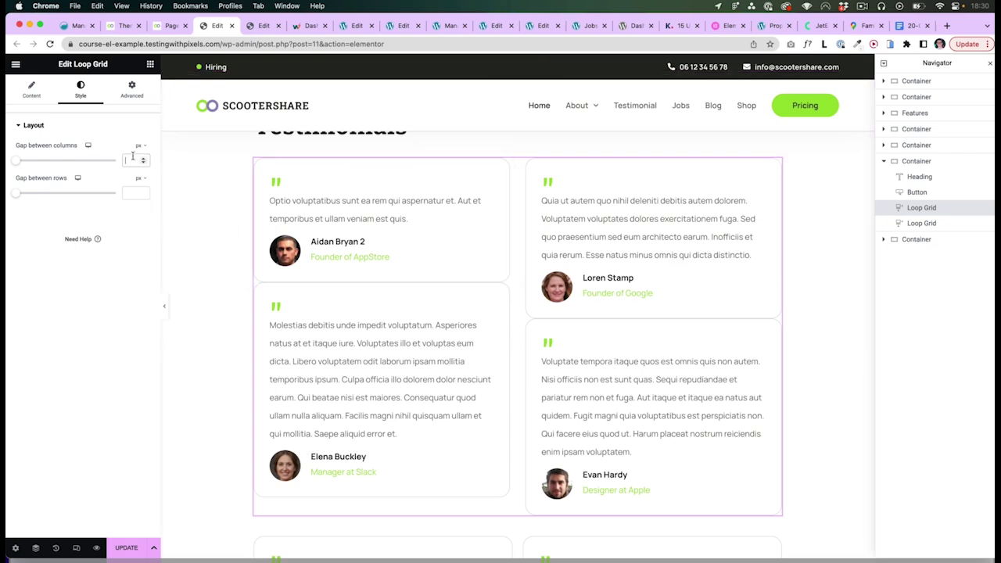
text(20)
key(Tab)
text(20)
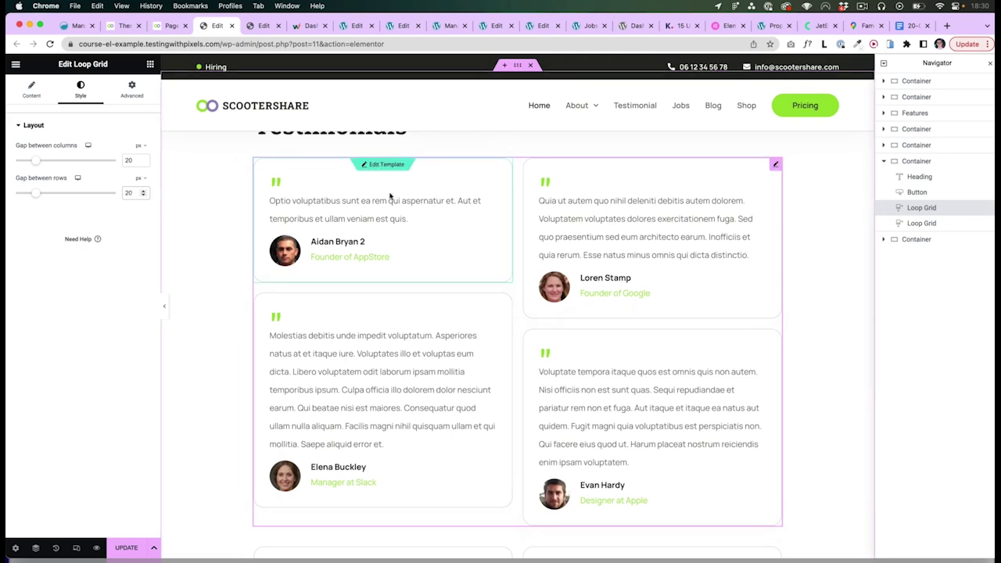
scroll(348, 350, down, 1)
scroll(425, 409, up, 3)
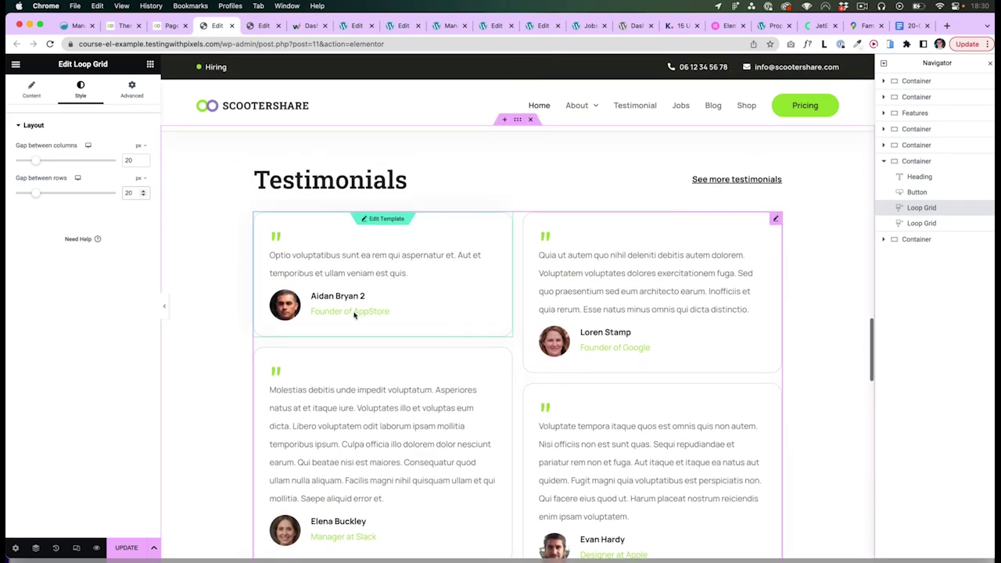
scroll(536, 311, down, 4)
scroll(346, 340, up, 3)
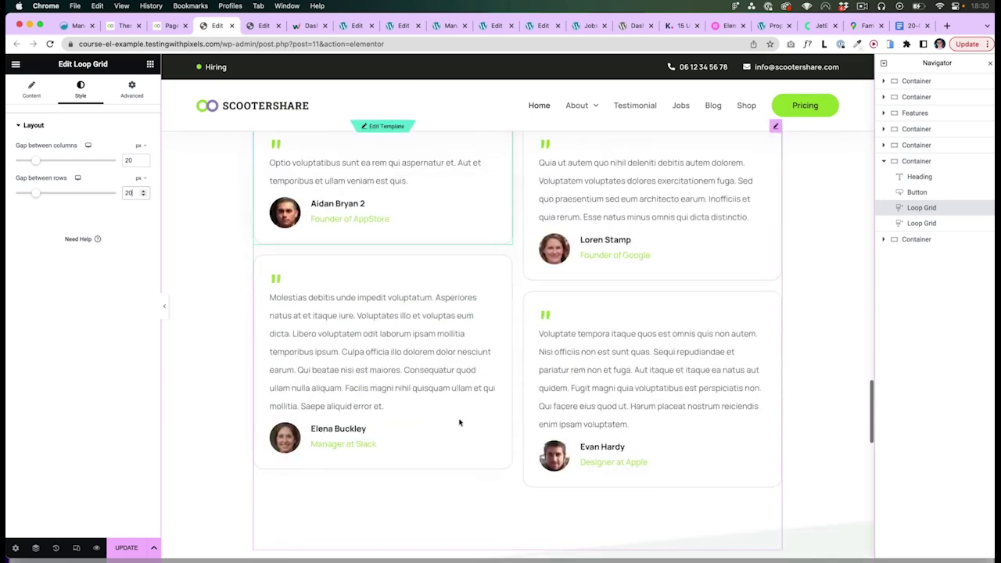
scroll(493, 424, down, 1)
scroll(529, 319, up, 3)
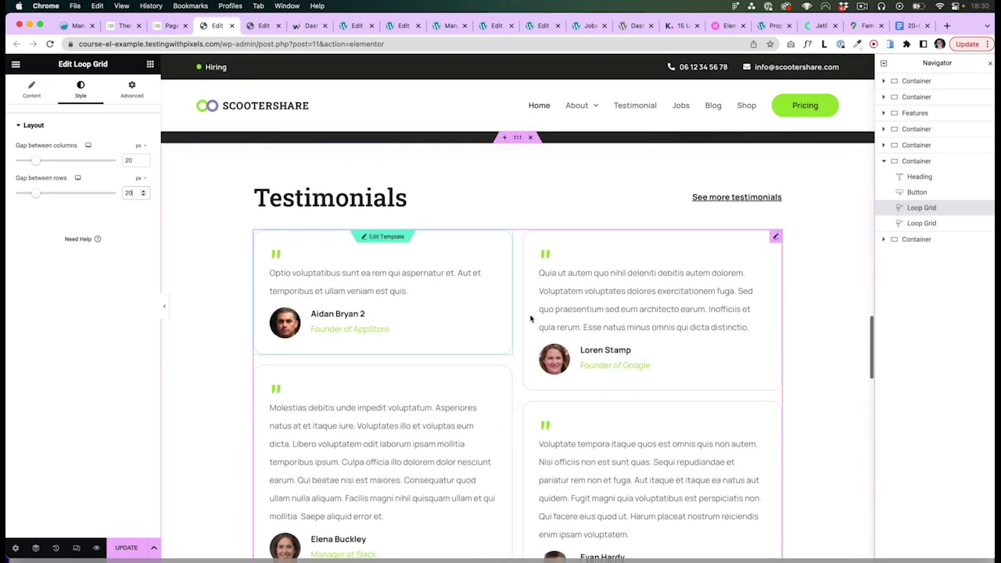
- Examine the new testimonials loop grid's query settings, including the source, Order By and Order options, alongside its cards
scroll(573, 263, down, 1)
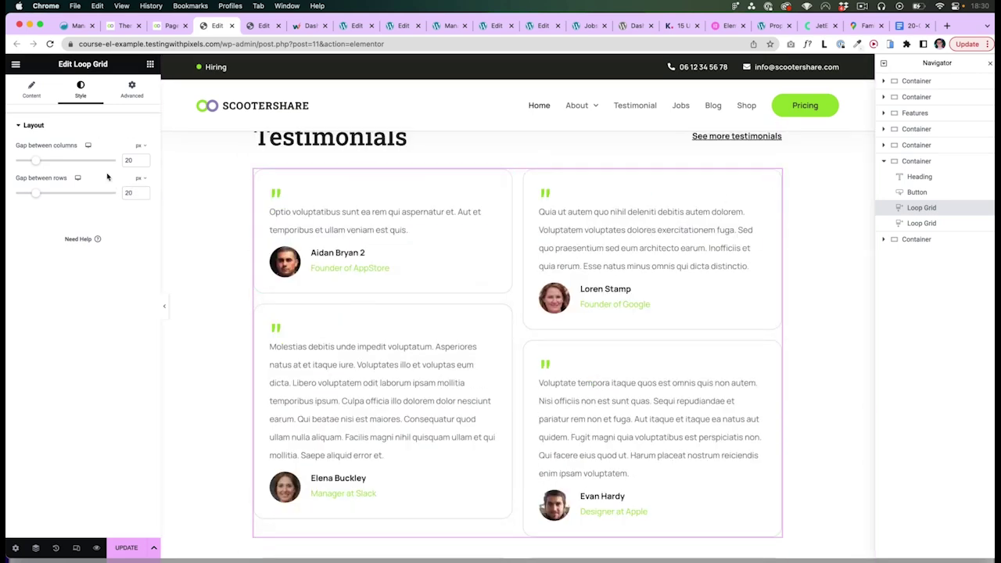
click(33, 94)
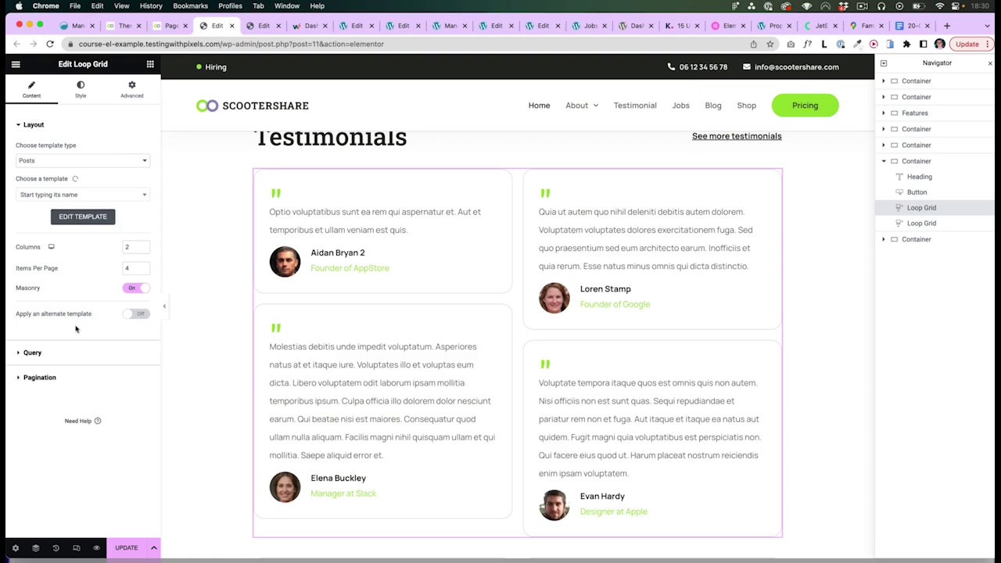
click(40, 356)
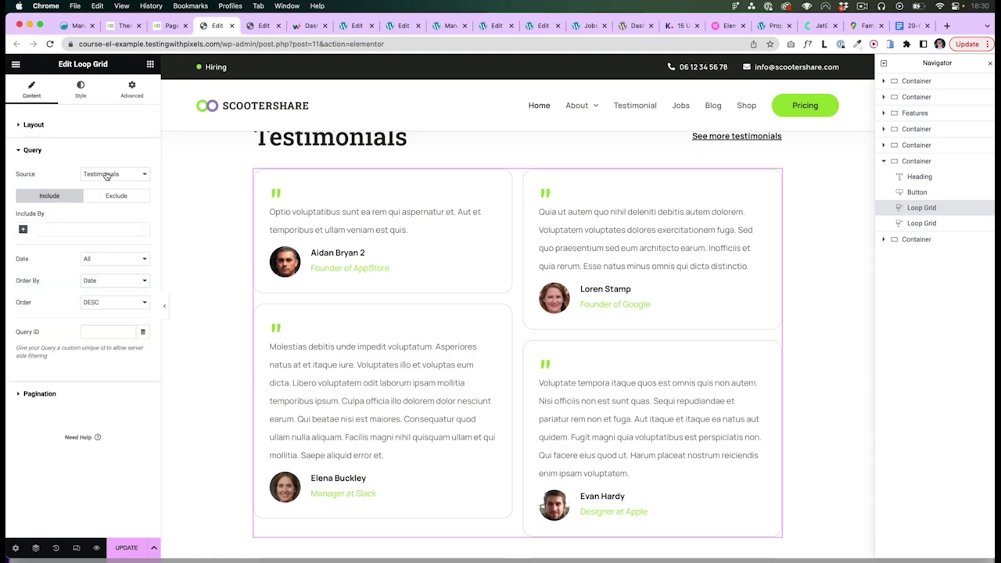
click(96, 285)
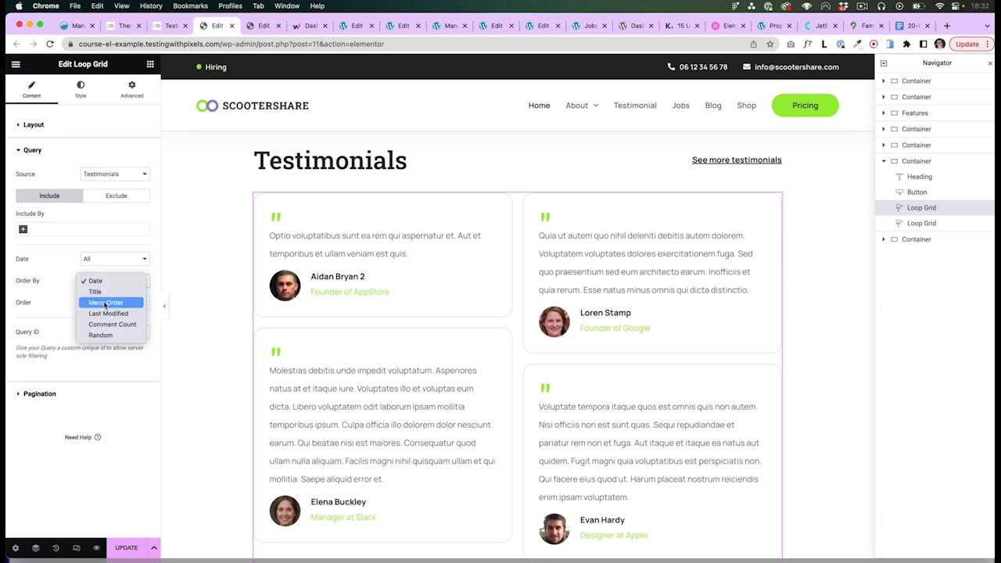
key(Escape)
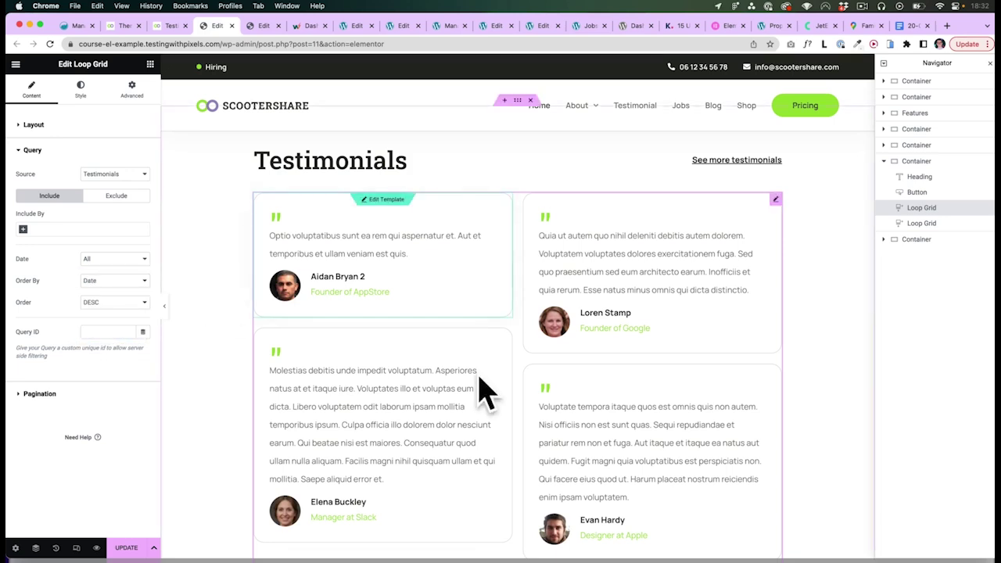
click(102, 304)
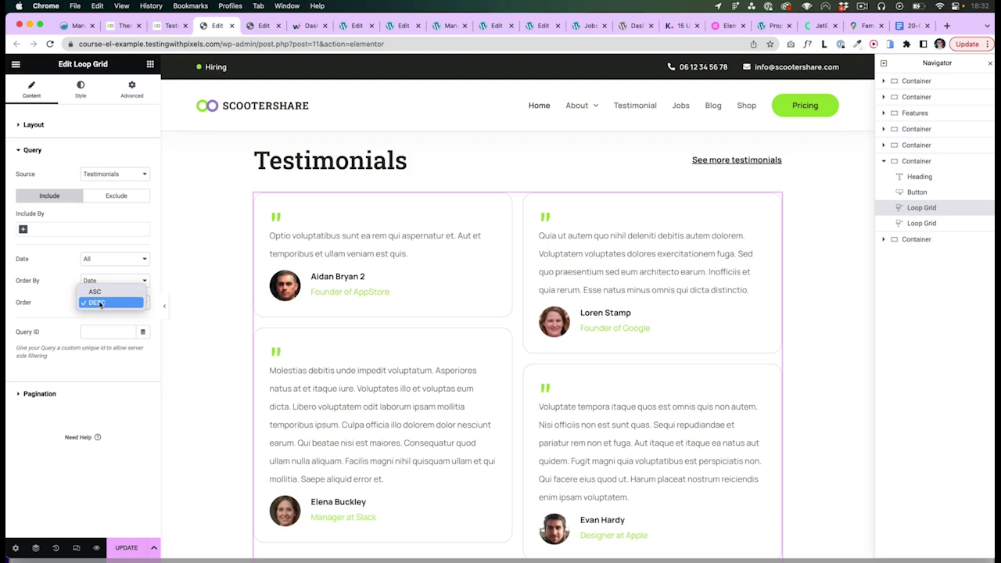
click(44, 321)
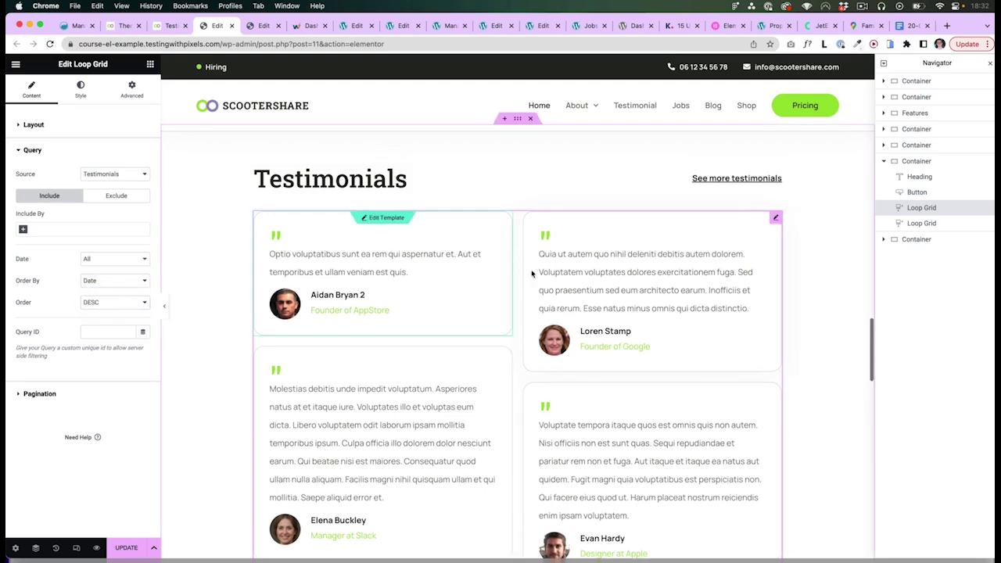
scroll(469, 328, down, 1)
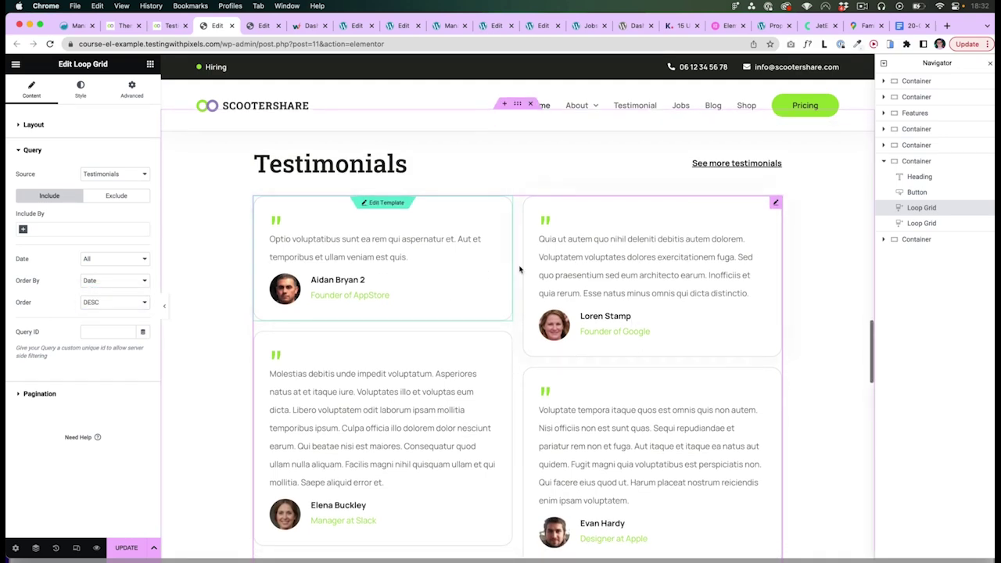
scroll(500, 336, down, 1)
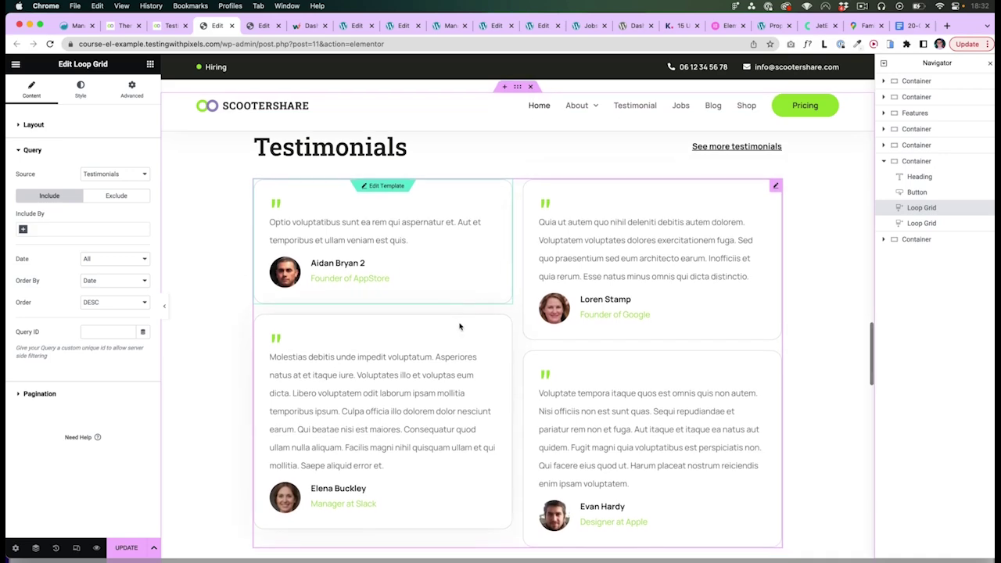
- Delete the extra loop grid from the Testimonials section and update the page
right_click(426, 283)
click(447, 483)
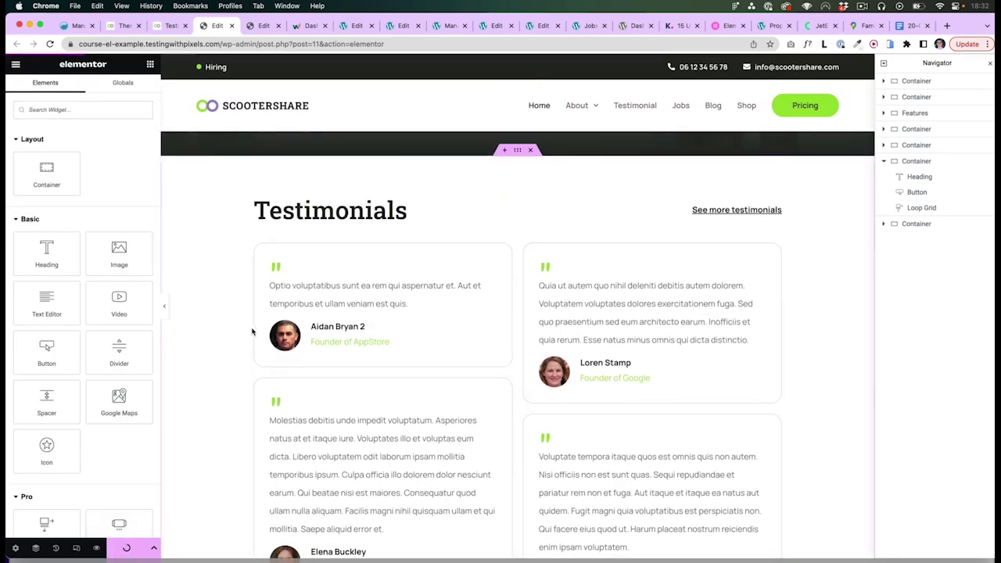
- Open the About page in the Elementor editor in a new browser tab and go to its Our team section
key(super+2)
click(47, 145)
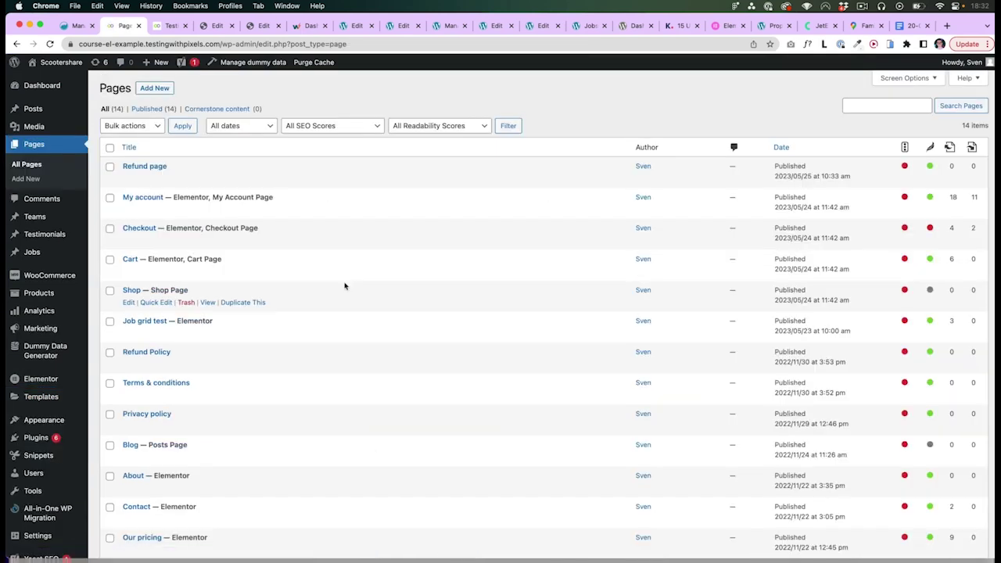
scroll(271, 262, down, 2)
right_click(293, 445)
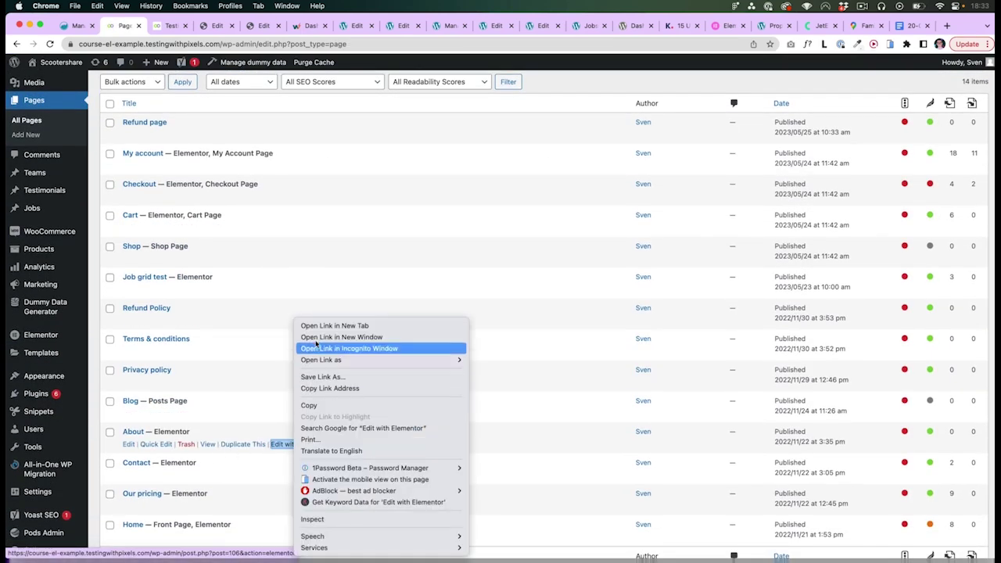
click(455, 325)
key(super+3)
scroll(456, 319, down, 1)
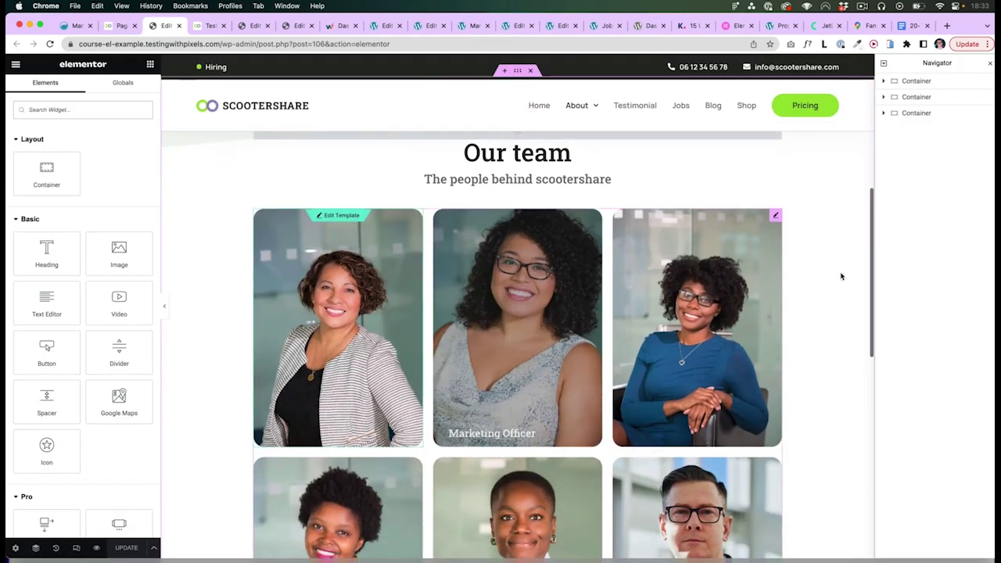
- Open the Our team loop grid for editing and examine its template, columns and items per page settings
click(777, 217)
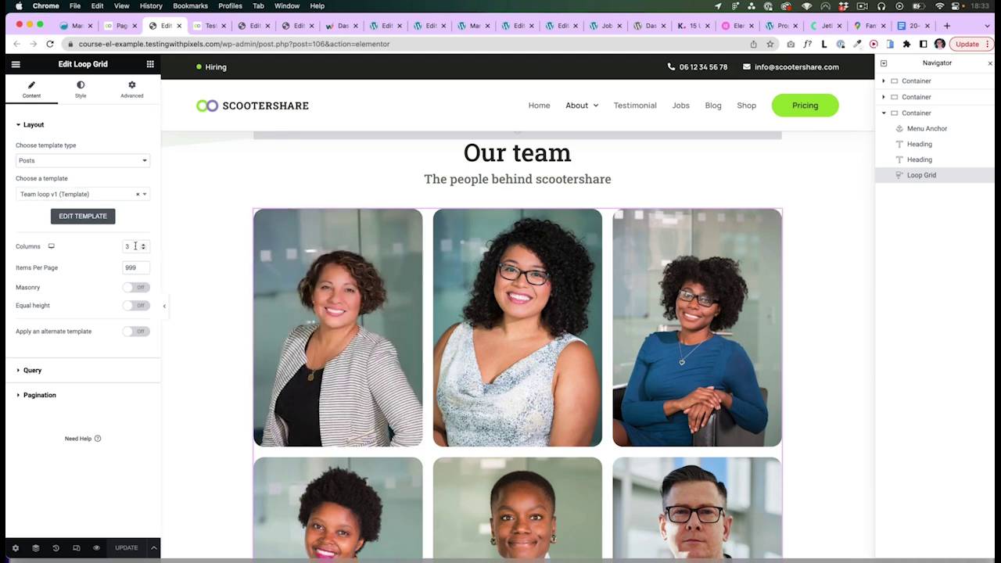
scroll(238, 275, down, 2)
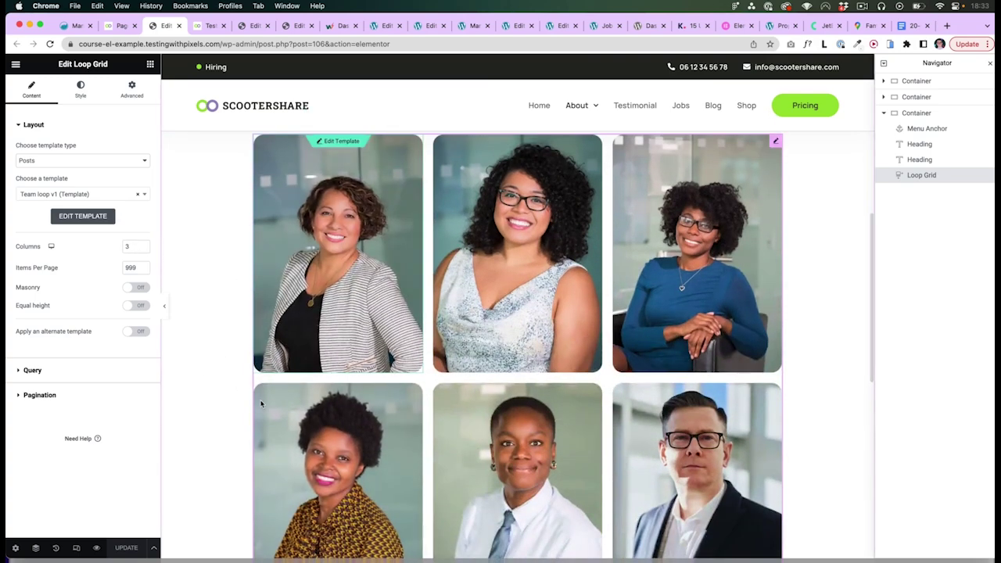
scroll(210, 377, up, 1)
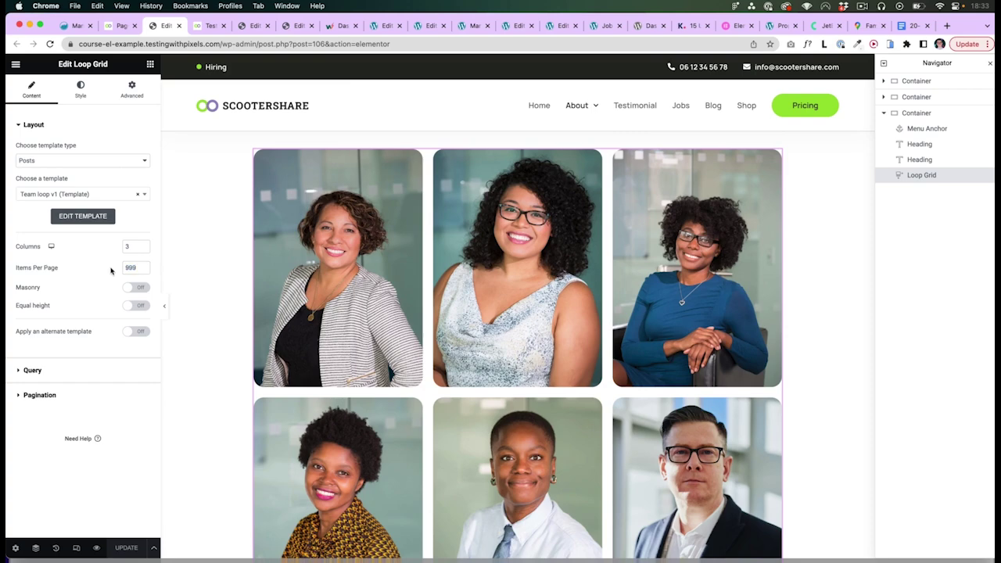
scroll(343, 305, down, 2)
scroll(343, 305, up, 3)
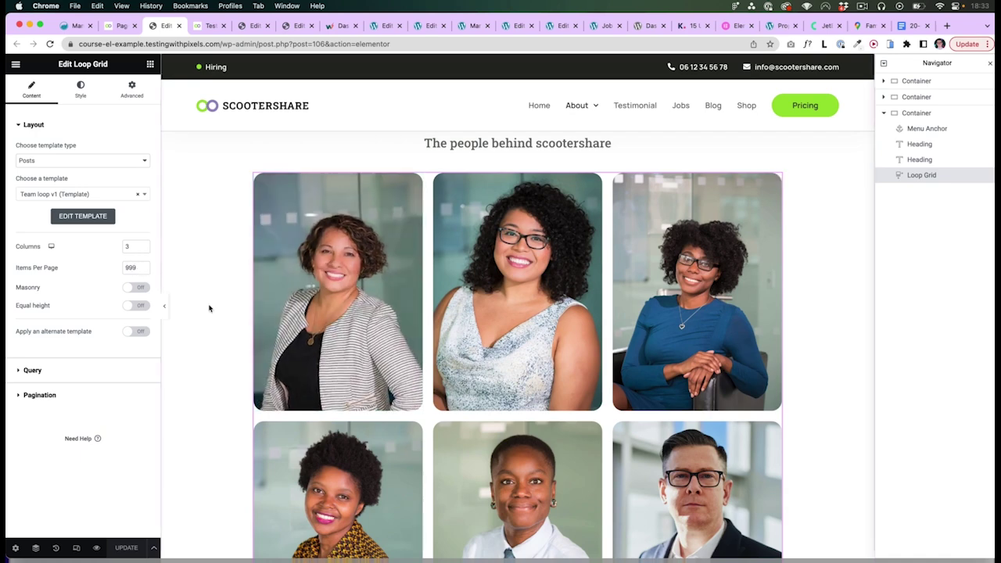
scroll(210, 307, up, 1)
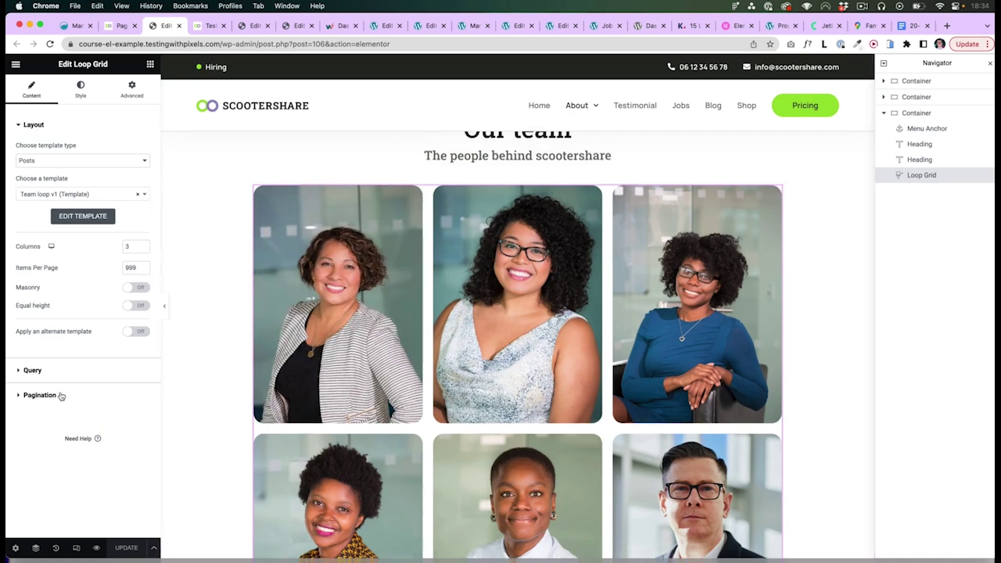
- Examine the team loop grid's pagination types and Infinite Scroll options alongside the team cards
click(40, 395)
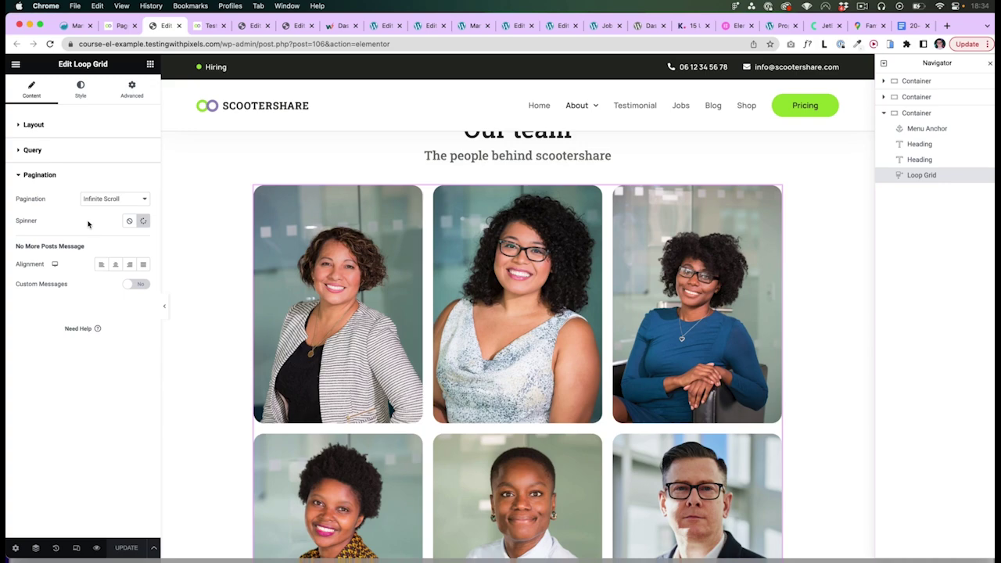
scroll(606, 357, down, 3)
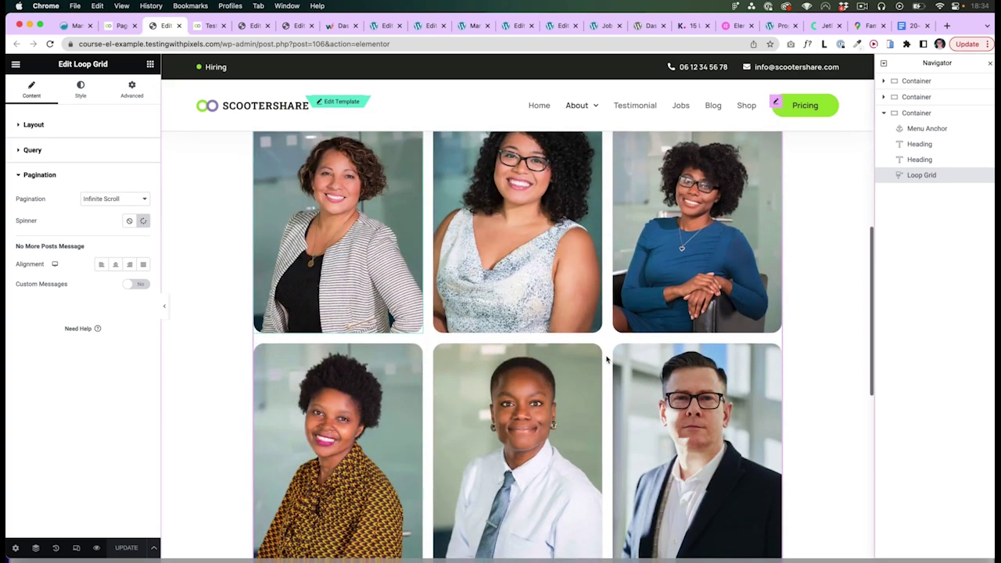
scroll(606, 359, down, 2)
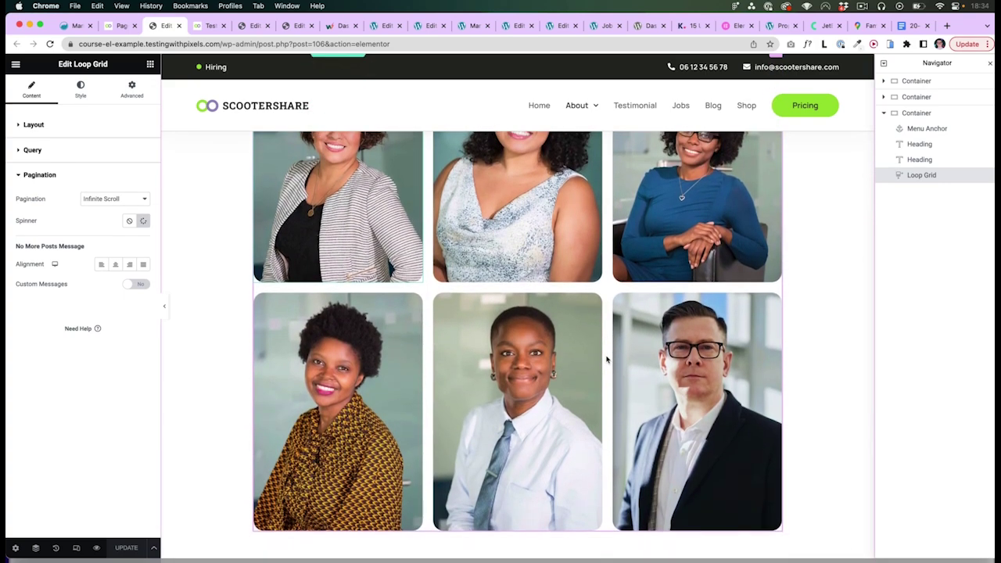
scroll(605, 359, up, 2)
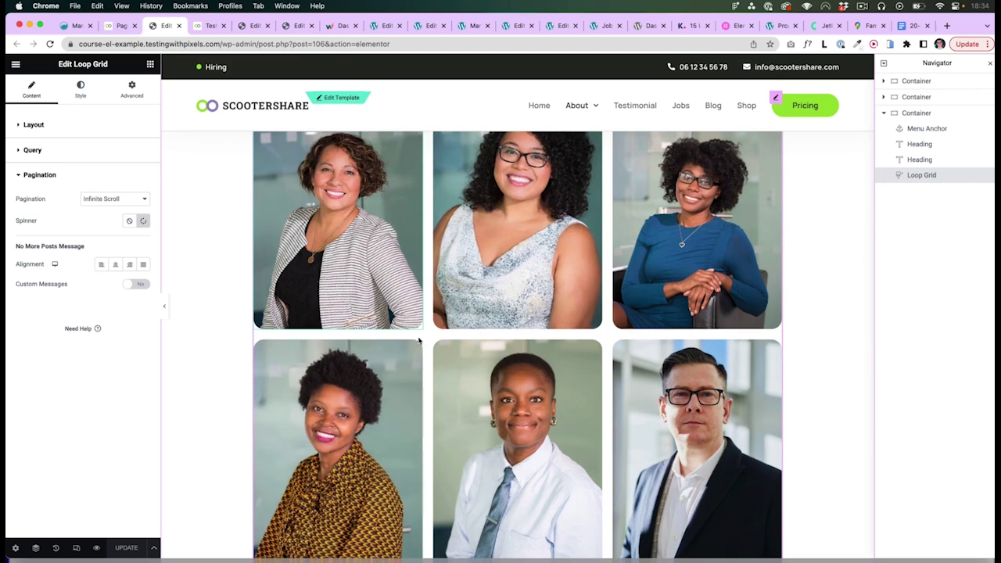
scroll(422, 341, up, 5)
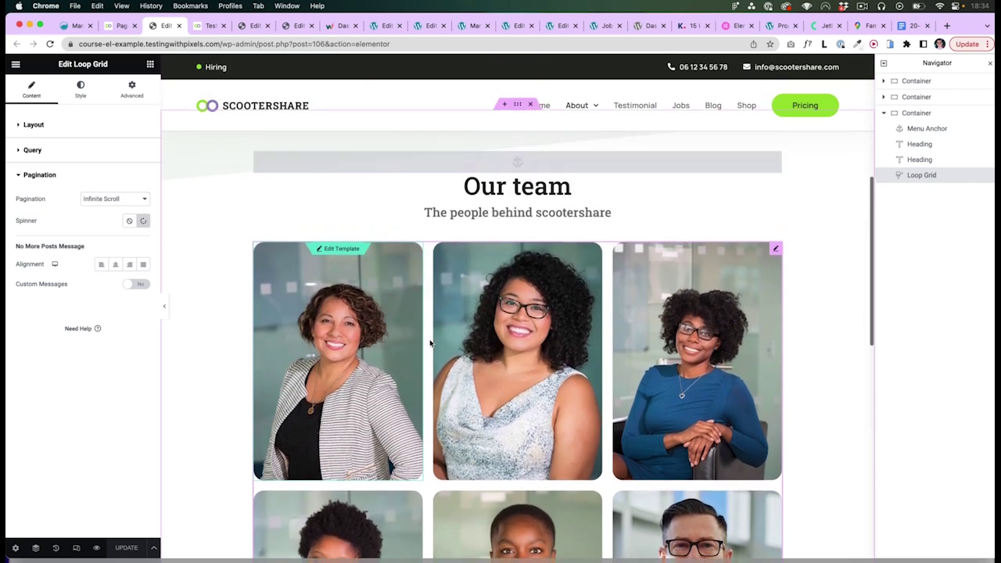
click(101, 203)
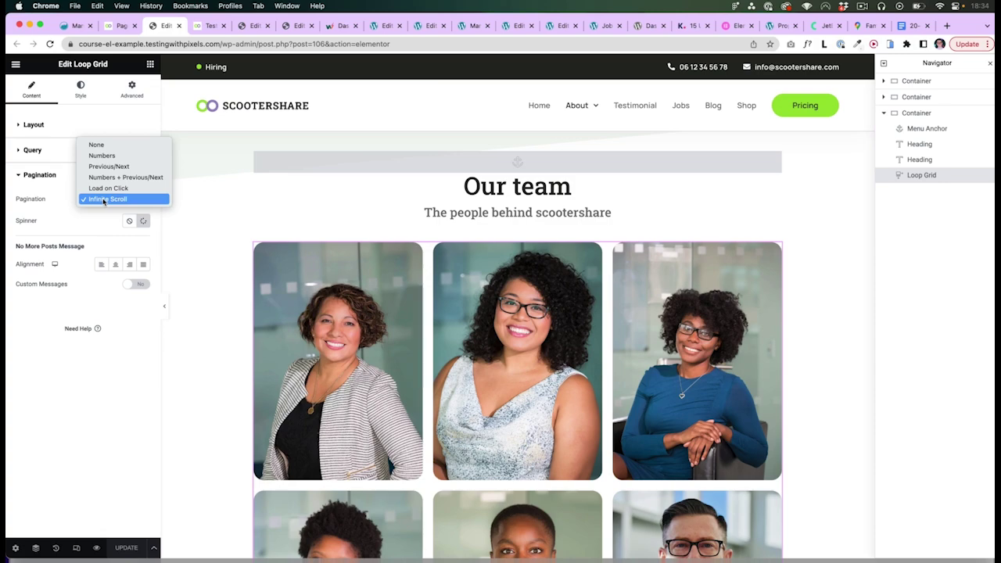
click(104, 199)
scroll(226, 248, down, 15)
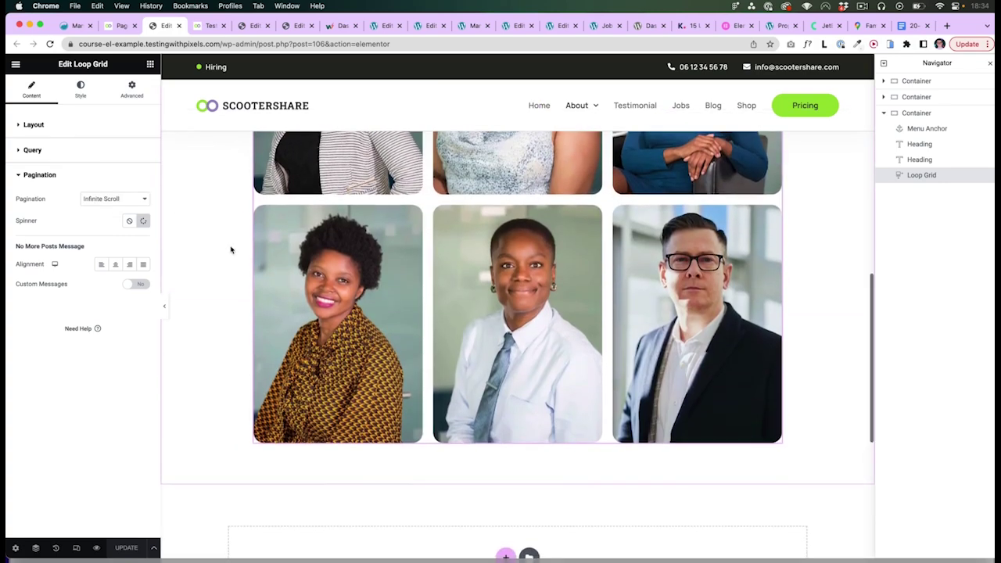
scroll(230, 250, up, 5)
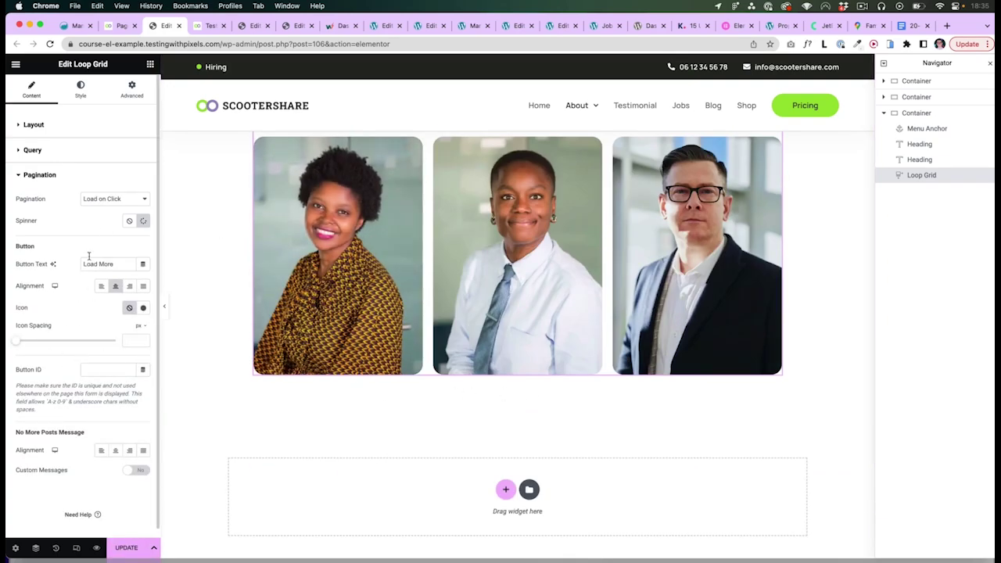
- Set the team loop grid's pagination to Numbers + Previous/Next and its items per page to 3
click(117, 200)
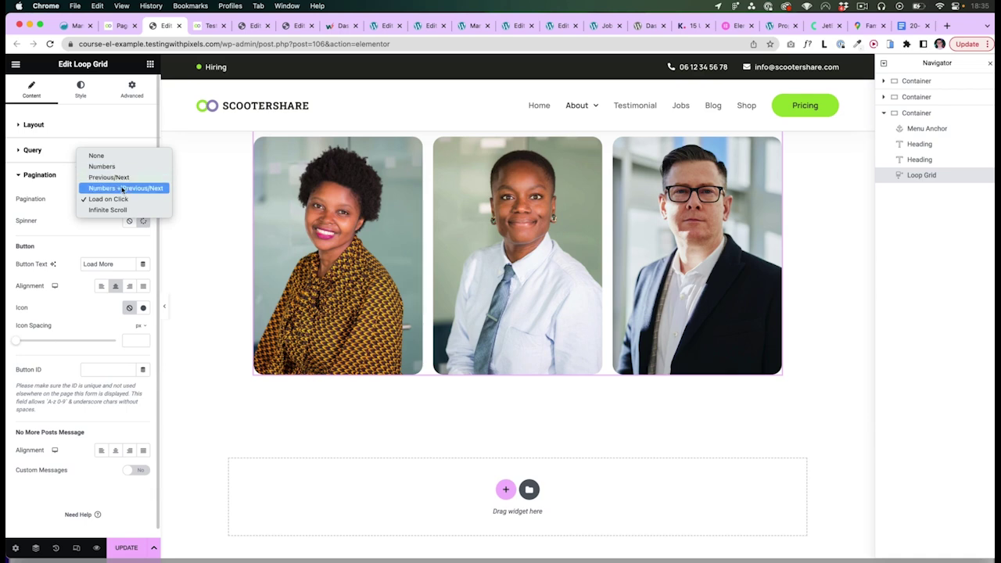
click(121, 188)
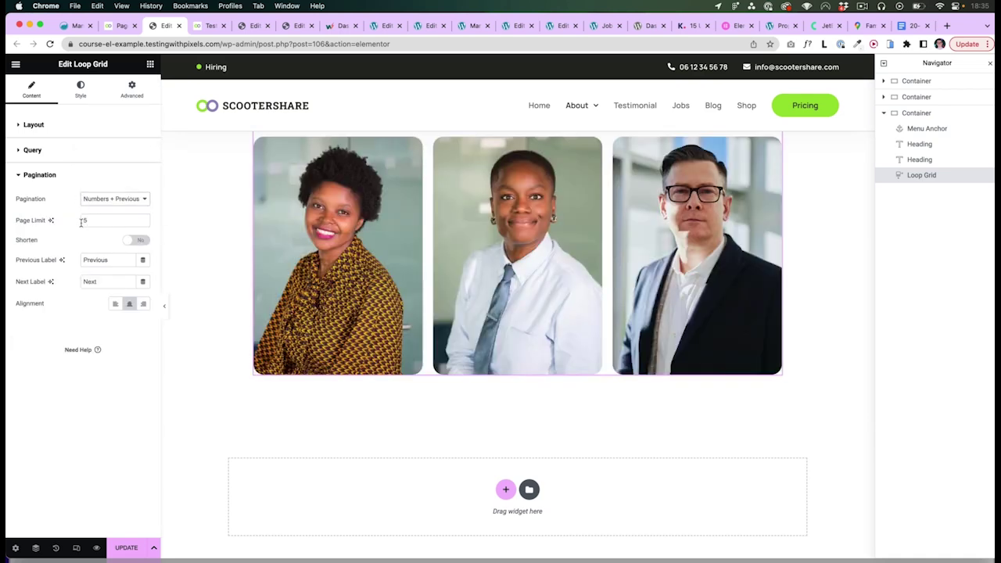
click(49, 150)
click(50, 130)
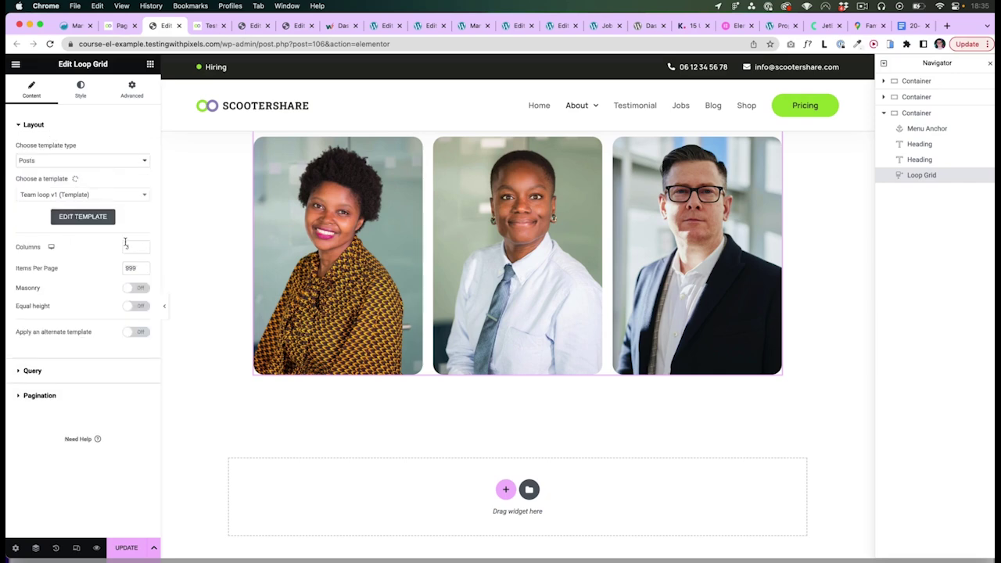
double_click(131, 267)
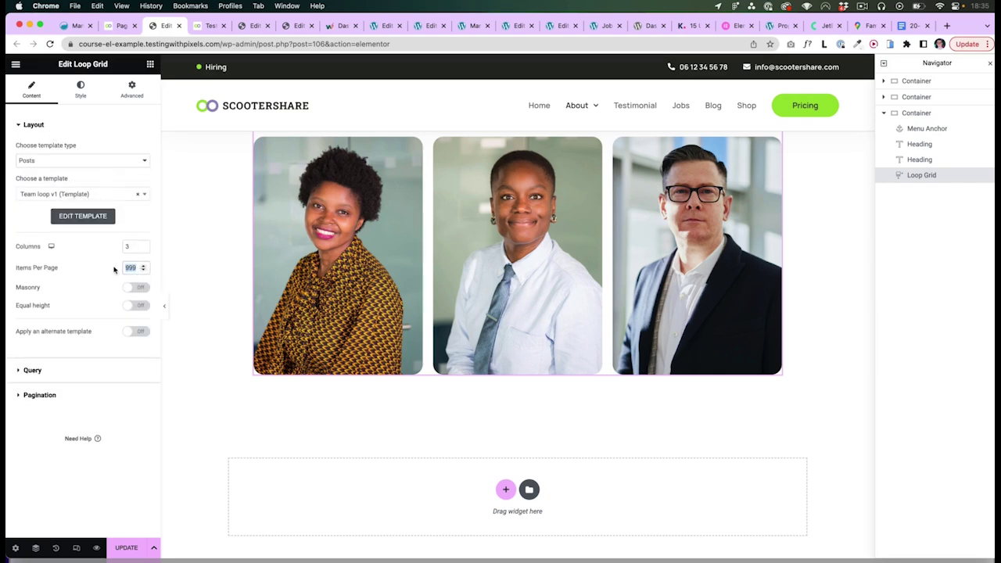
text(3)
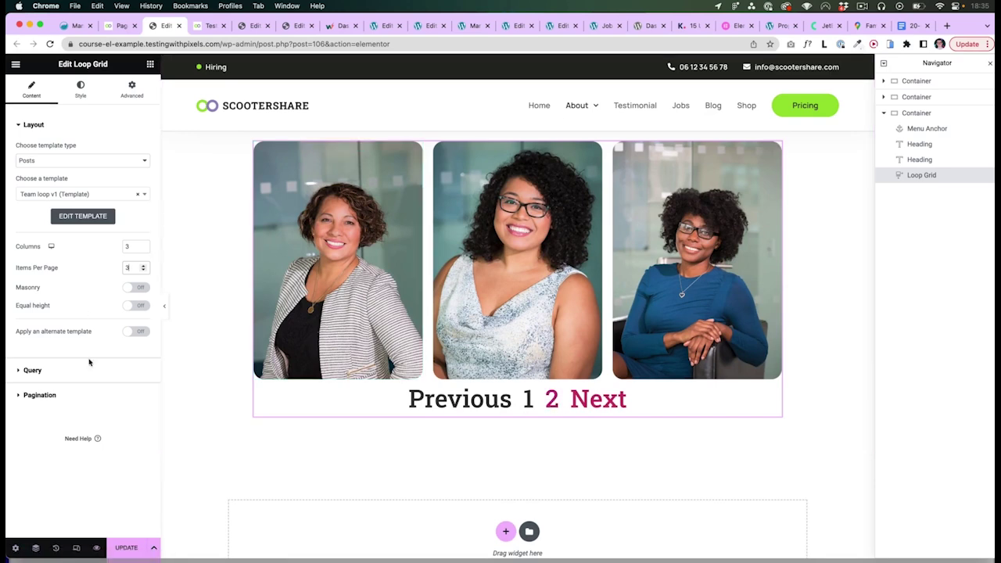
- Change the team loop grid's pagination type to Numbers
click(61, 395)
click(105, 200)
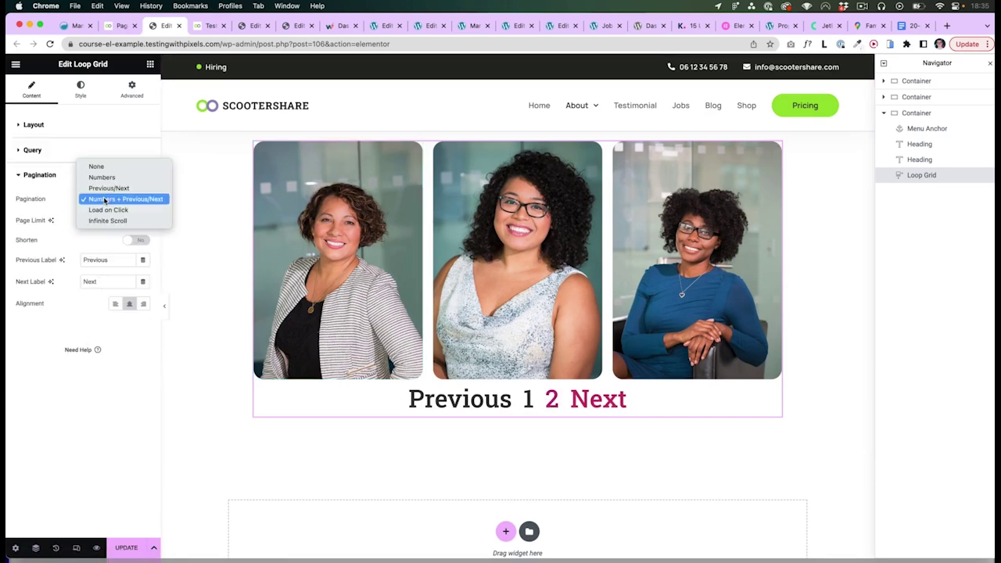
click(102, 177)
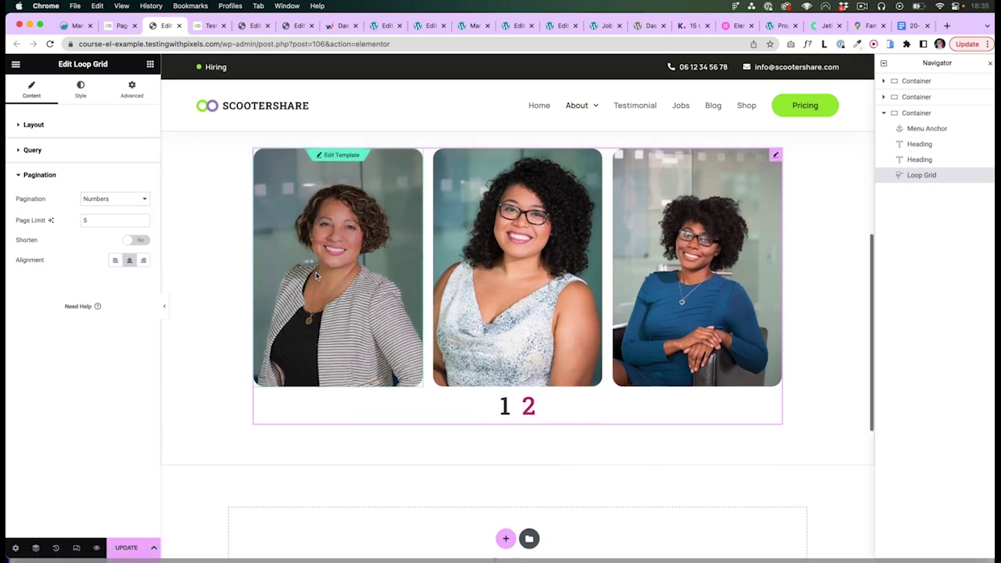
- Switch to the browser tab beside the About page editor and view the site's Blog page
scroll(316, 275, up, 1)
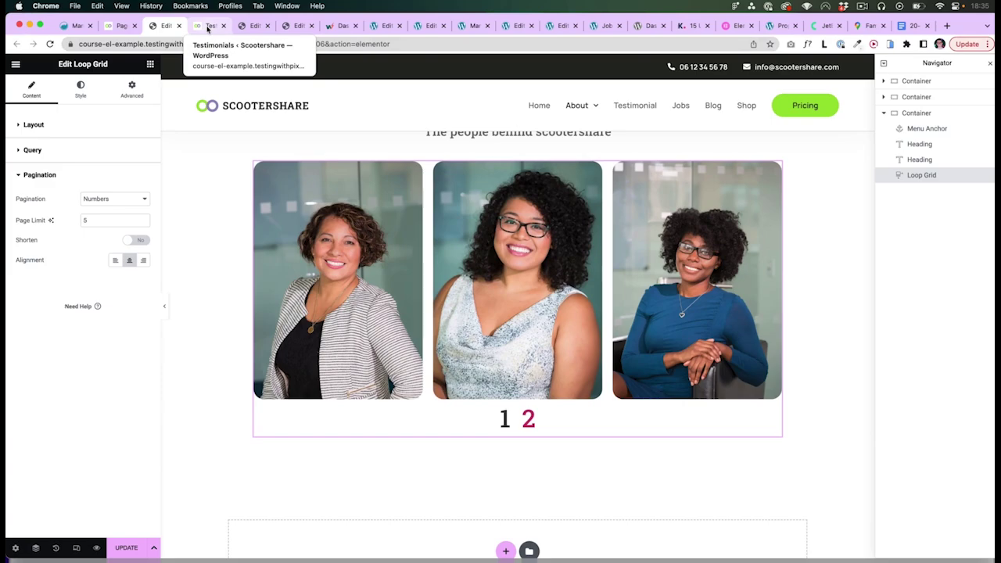
click(207, 26)
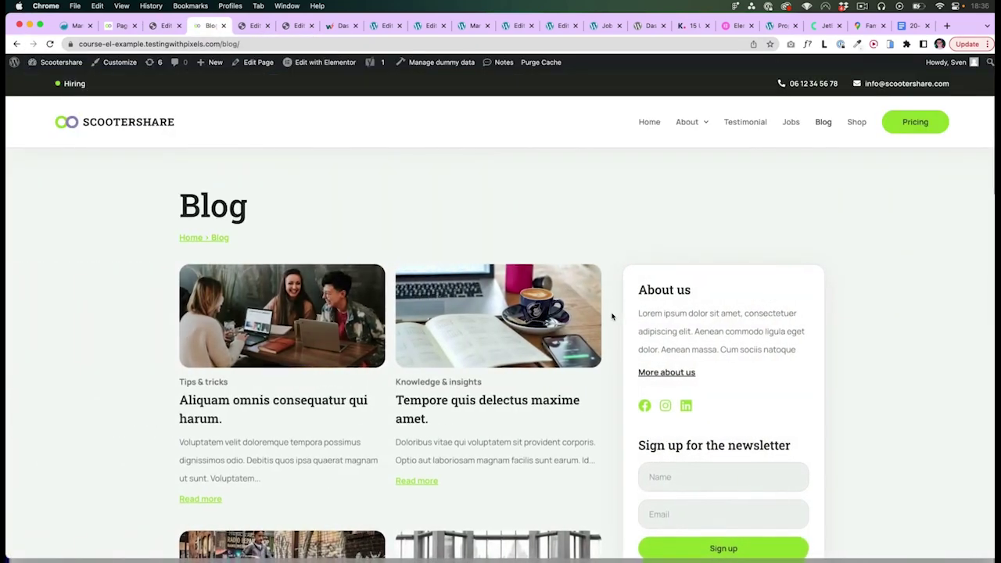
- Examine the Blog page's post grid and numbered pagination, and open page 2 of the posts
scroll(611, 317, down, 2)
scroll(611, 317, down, 15)
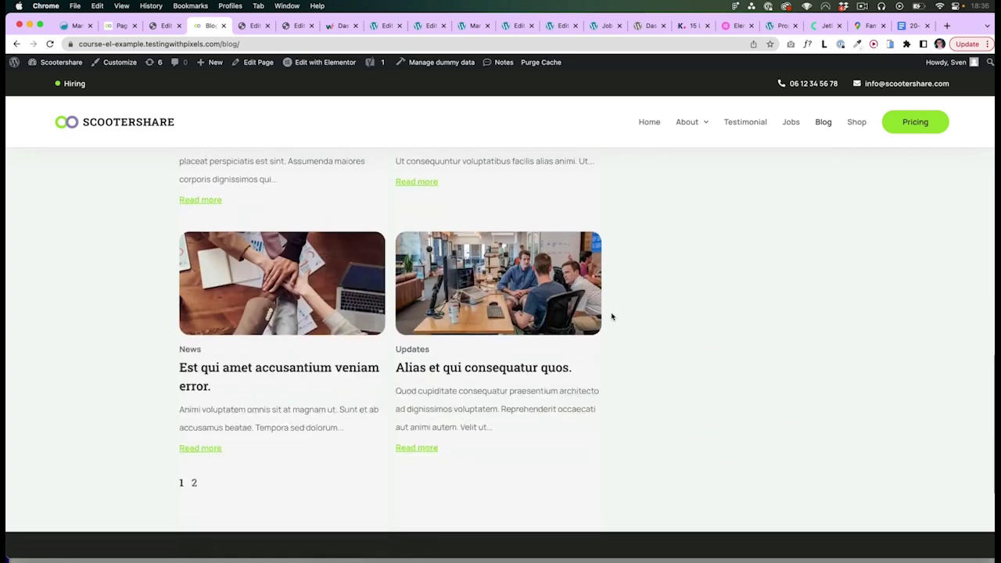
scroll(204, 421, up, 1)
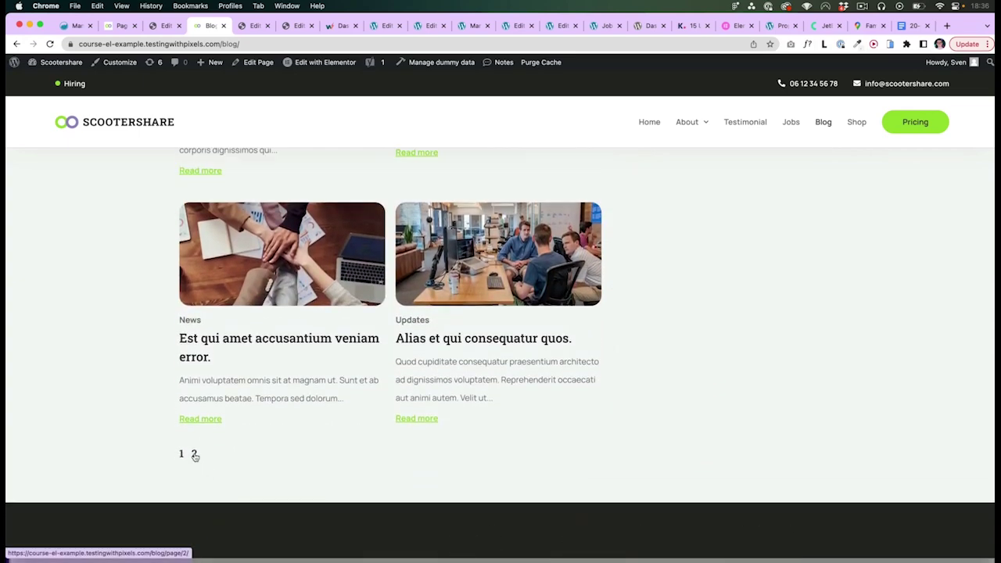
click(195, 455)
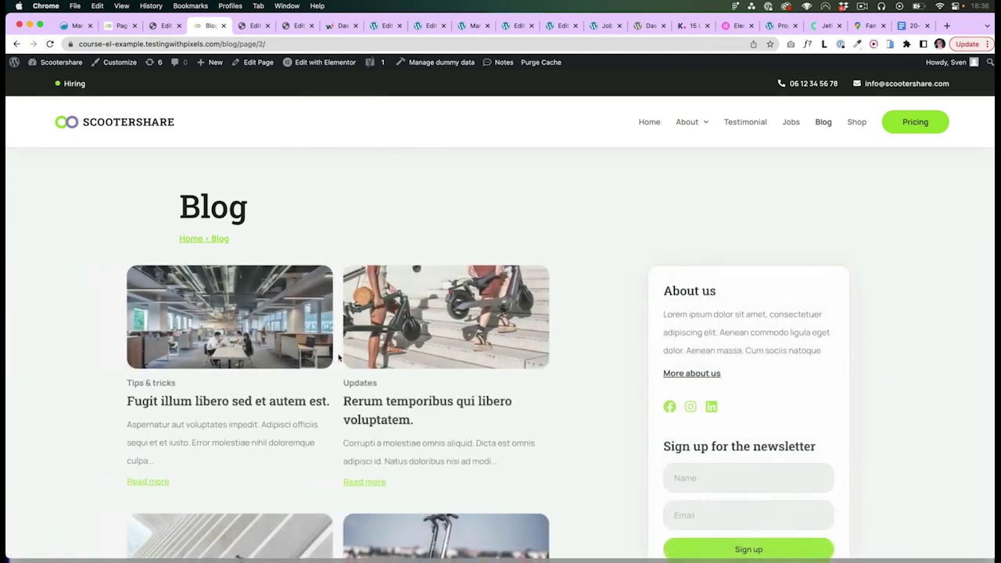
scroll(307, 399, down, 2)
scroll(306, 398, down, 8)
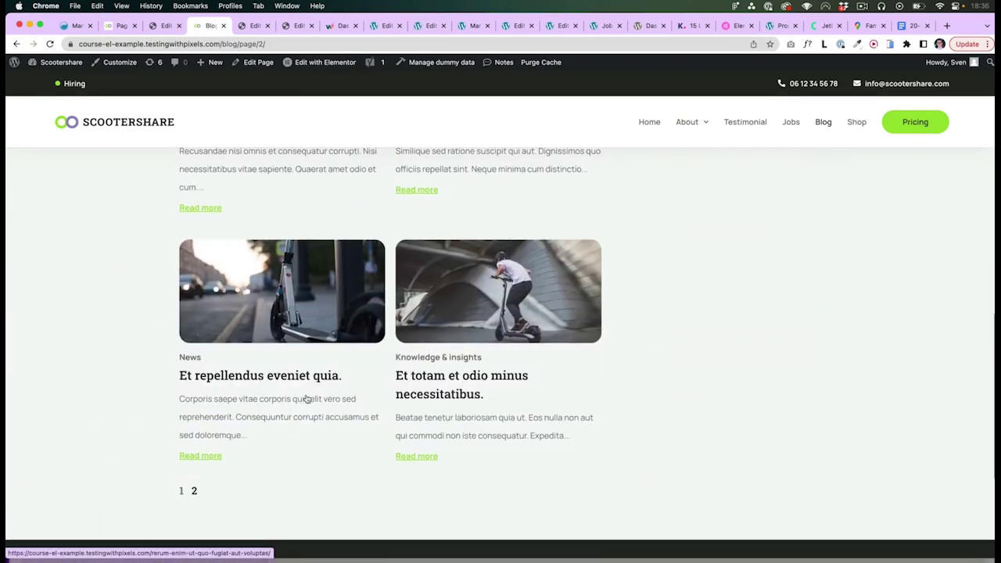
scroll(307, 399, up, 6)
scroll(306, 398, up, 5)
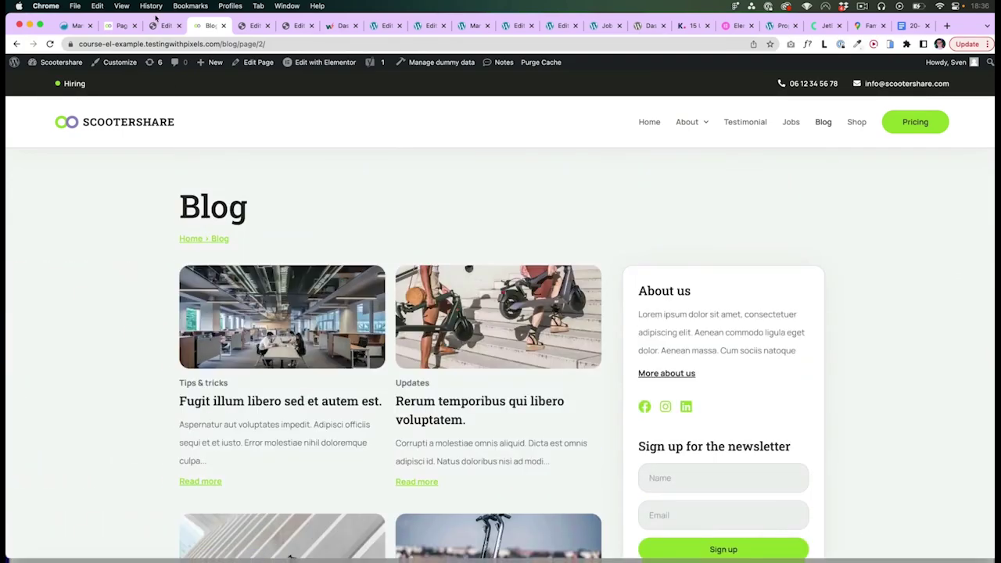
- Return to the About page editor and open the team loop grid's pagination style settings
click(162, 25)
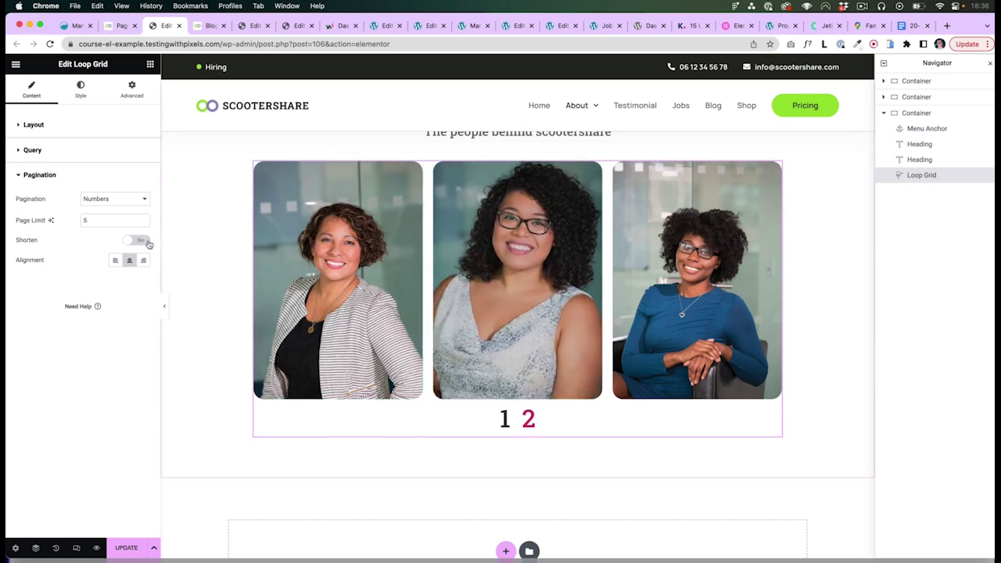
scroll(511, 505, up, 1)
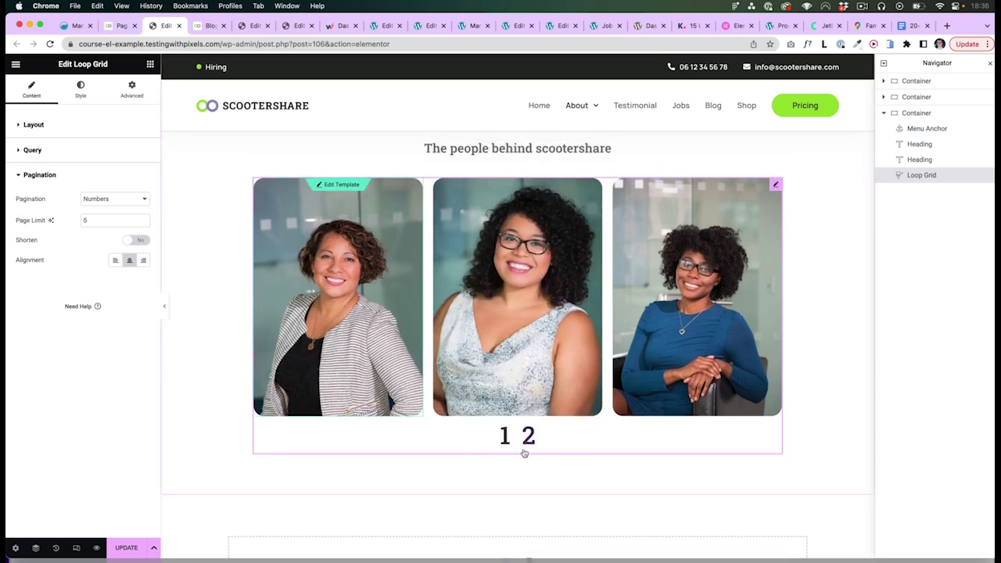
click(80, 89)
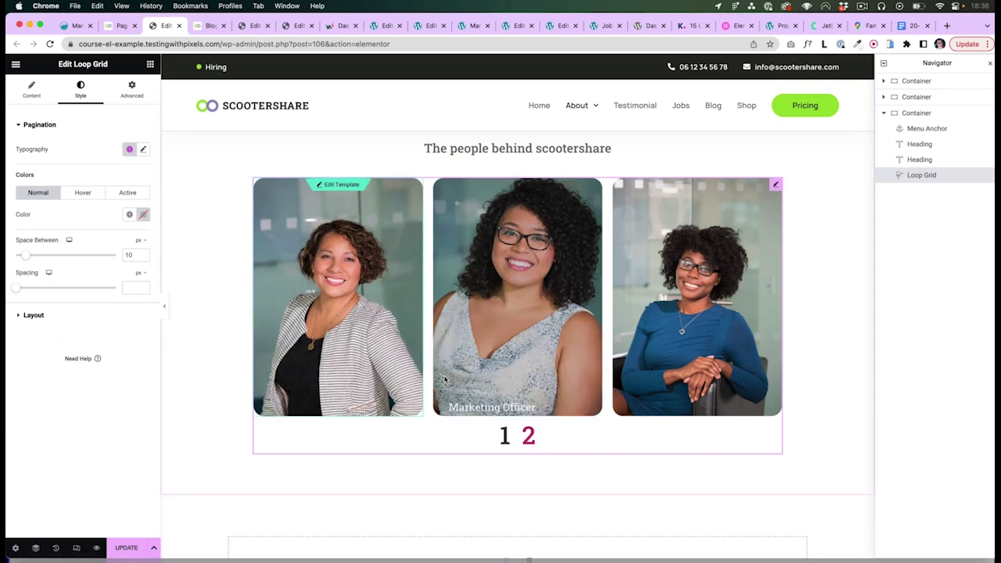
- Close the About page editor and check the title of the blog's Tips & tricks category archive
key(super+w)
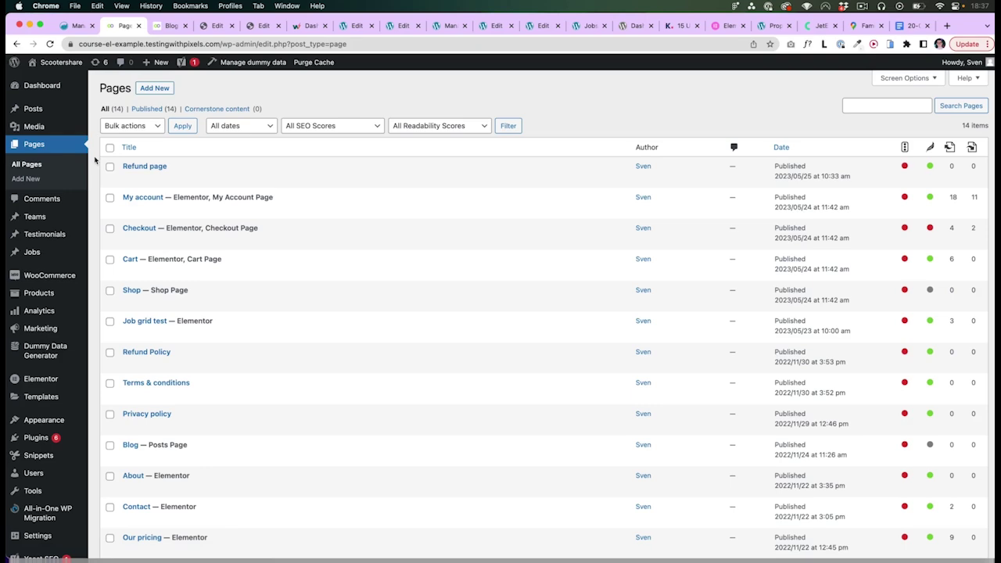
click(168, 26)
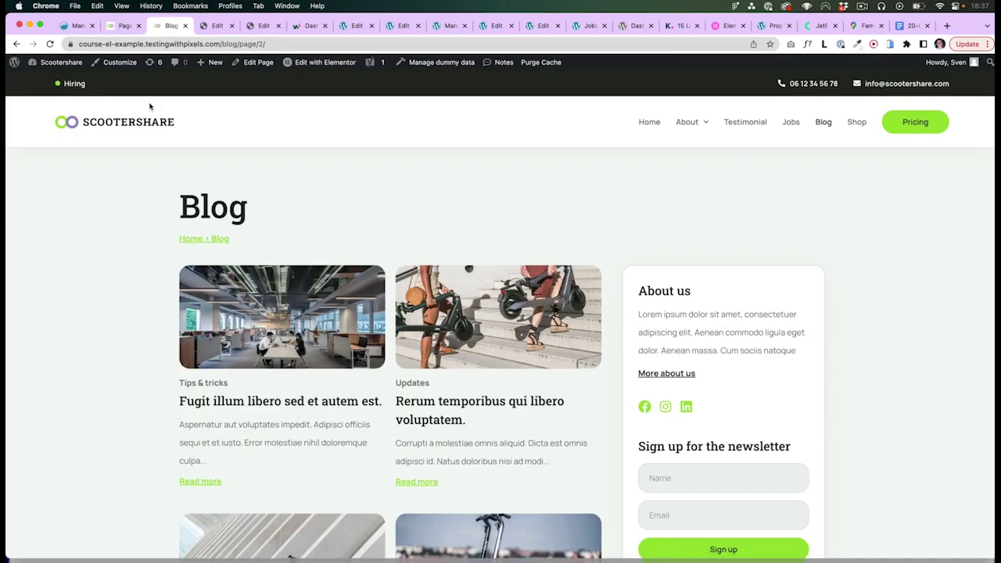
scroll(341, 384, down, 1)
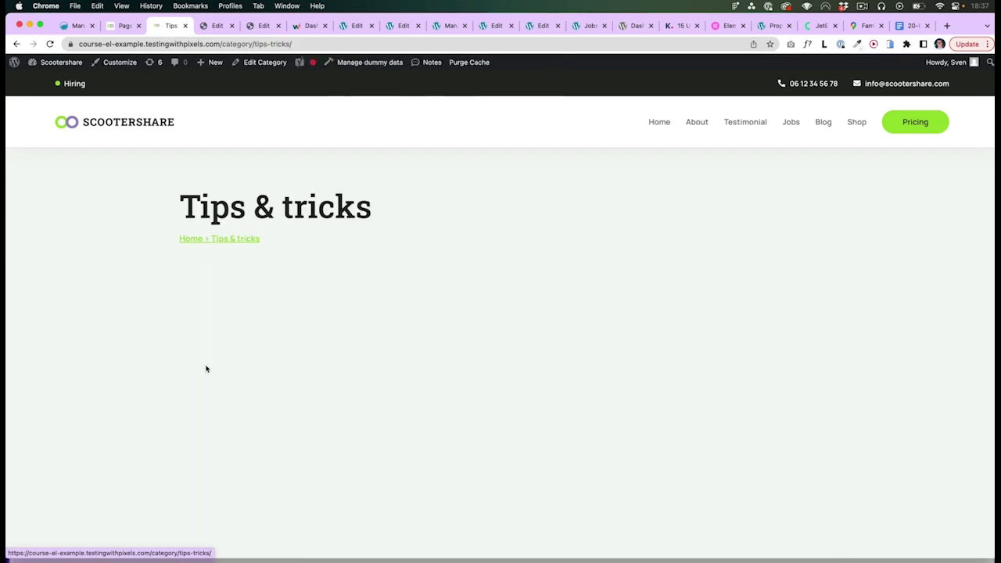
drag(182, 201, 380, 212)
click(380, 212)
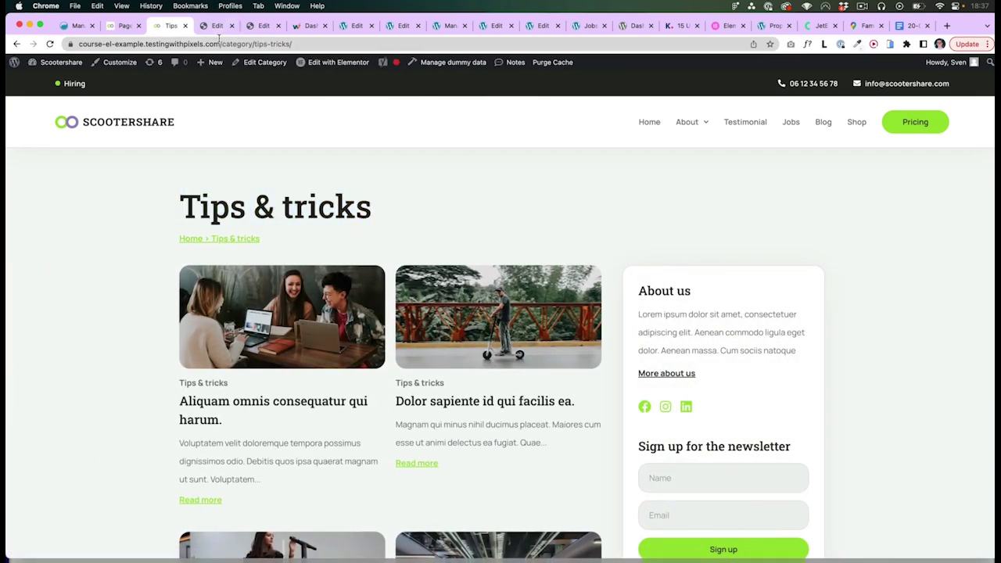
click(221, 43)
click(421, 217)
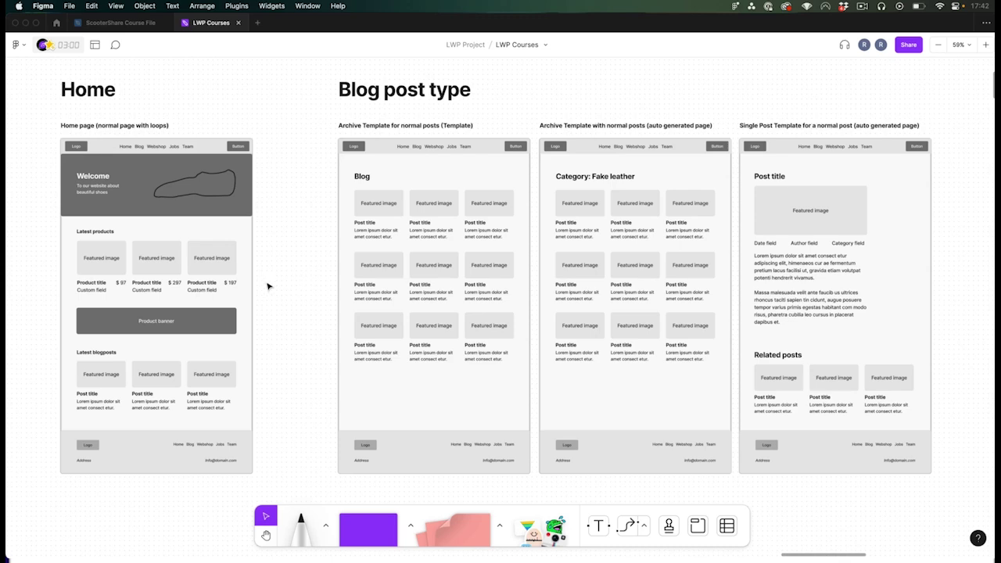
- Examine a single loop item and the full post grid in the blog archive wireframe, plus the Home wireframe's product item
click(380, 211)
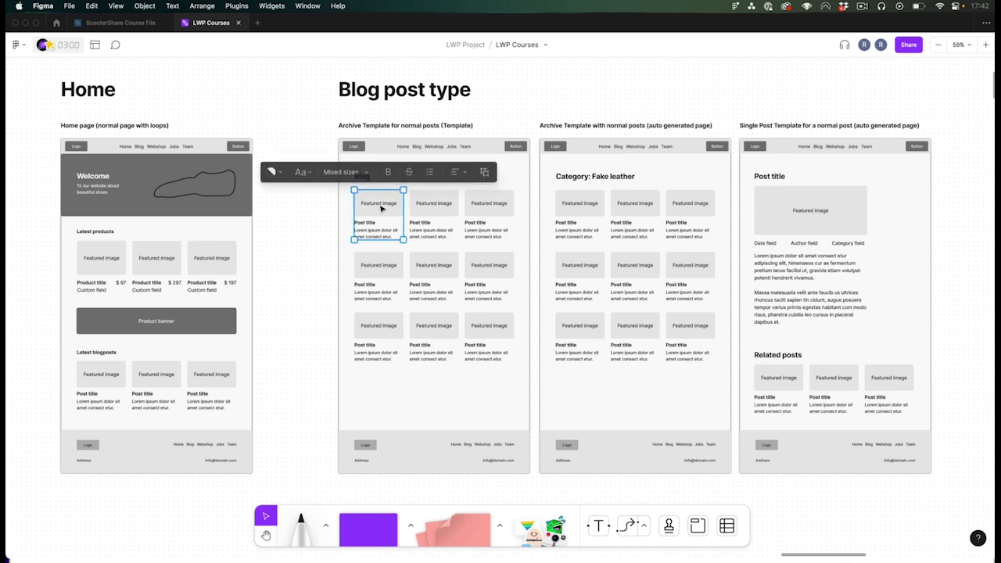
click(380, 220)
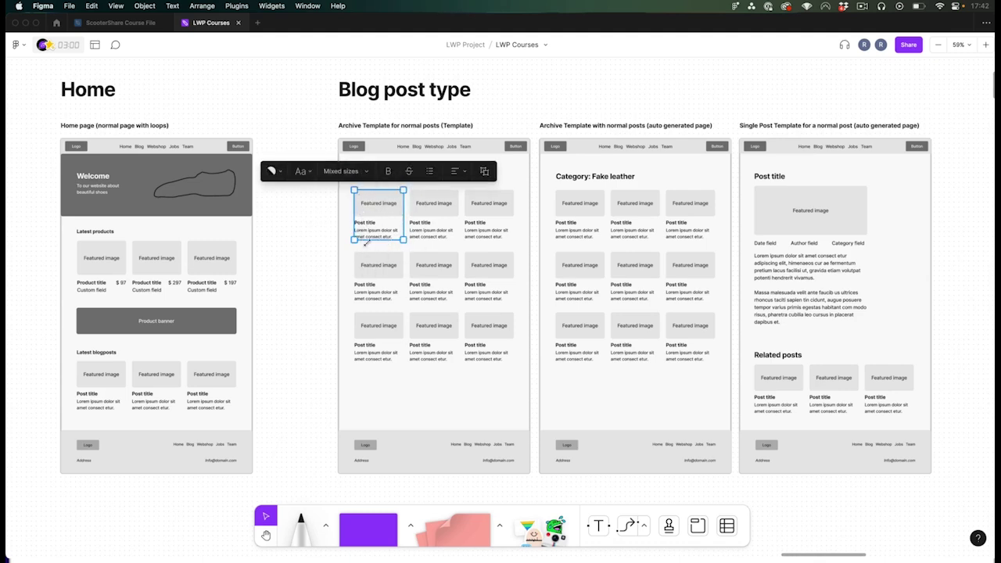
drag(321, 186, 504, 365)
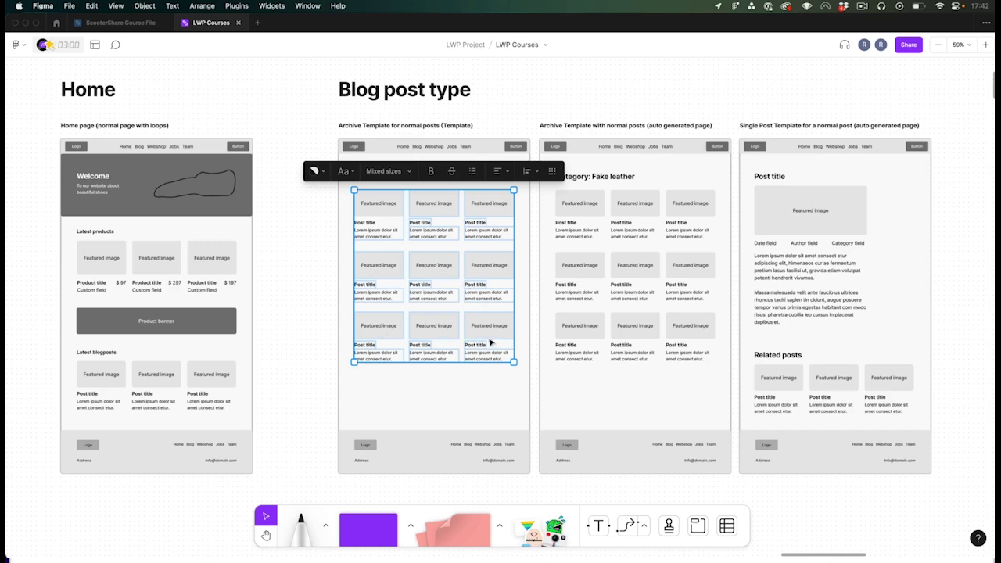
click(329, 241)
click(369, 206)
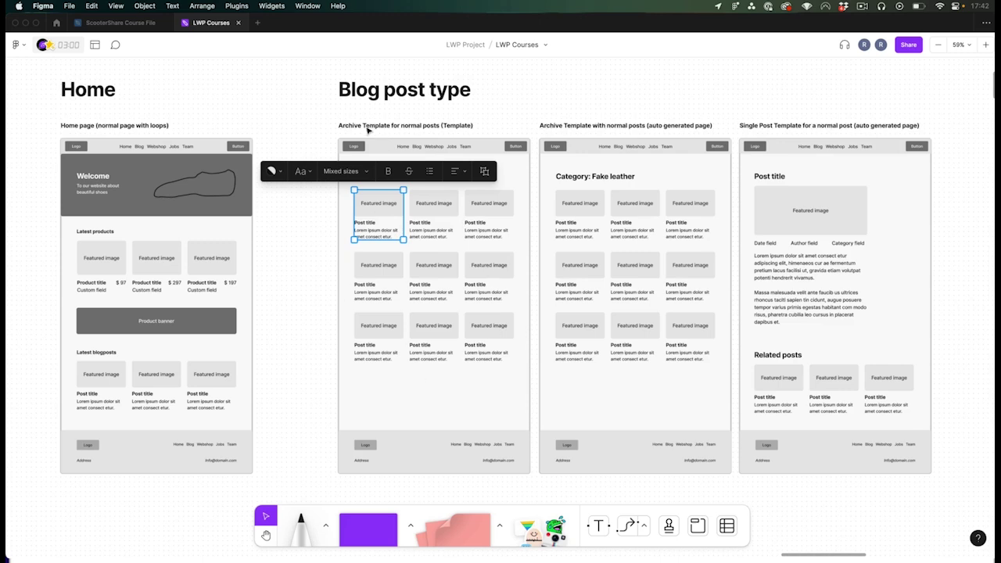
click(304, 294)
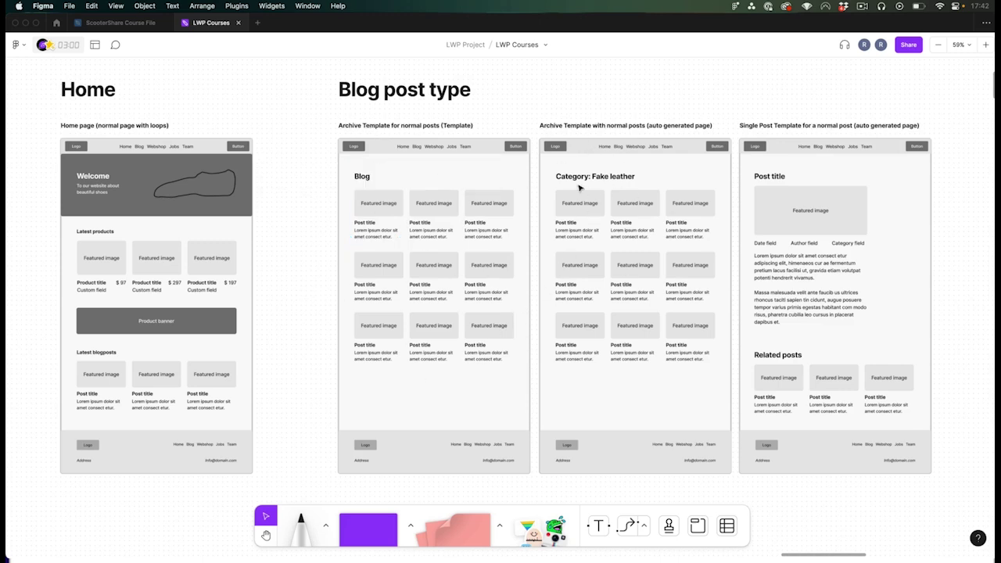
click(92, 263)
click(268, 272)
- Examine the three Related posts loop items in the Single Post Template wireframe for a normal post
scroll(737, 373, right, 3)
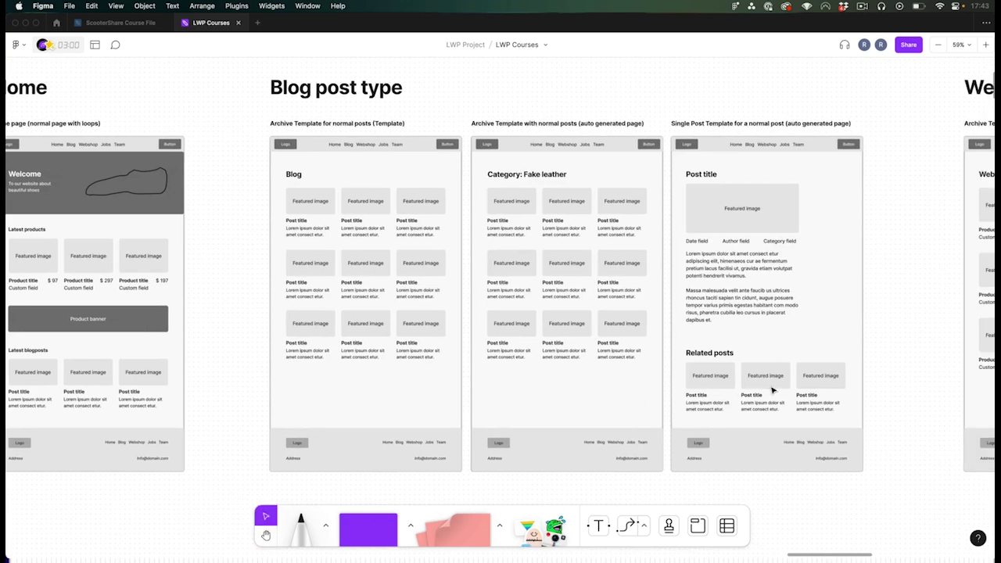
scroll(772, 389, up, 1)
click(697, 388)
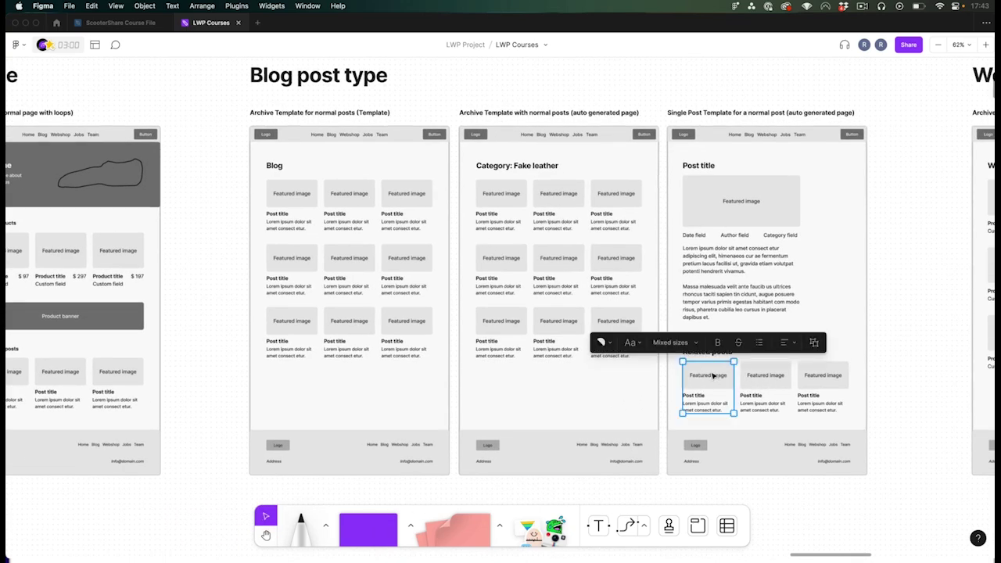
shift+click(750, 386)
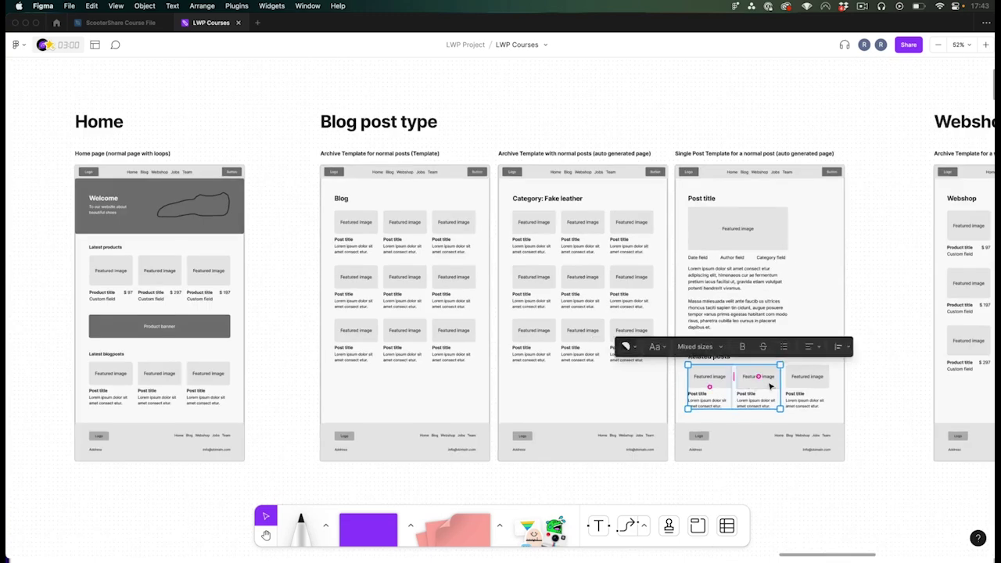
shift+click(807, 383)
key(h)
drag(291, 230, 308, 223)
key(v)
scroll(319, 230, up, 1)
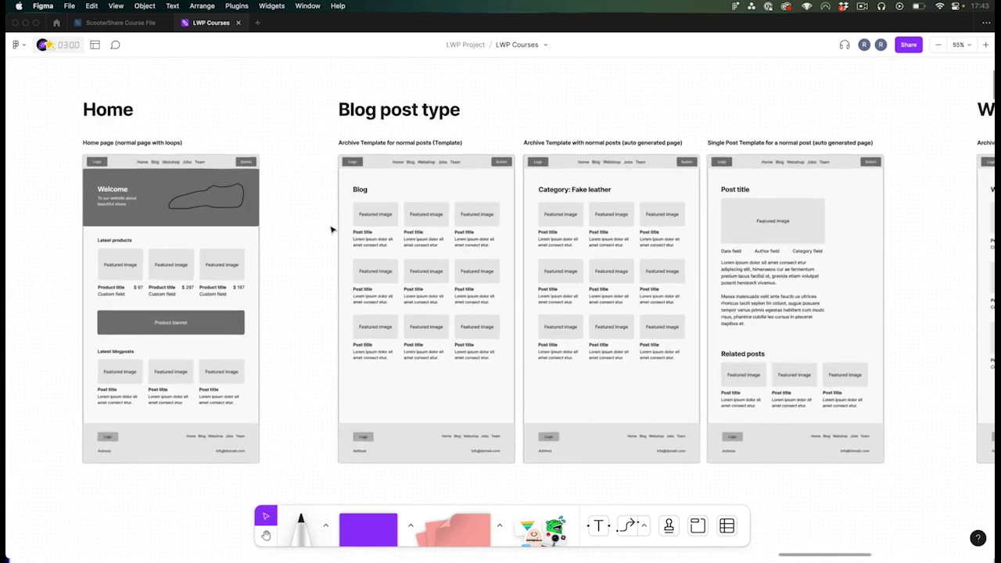
- Compare the blog archive's loop item with the Webshop archive's product item and the single product wireframe
click(374, 217)
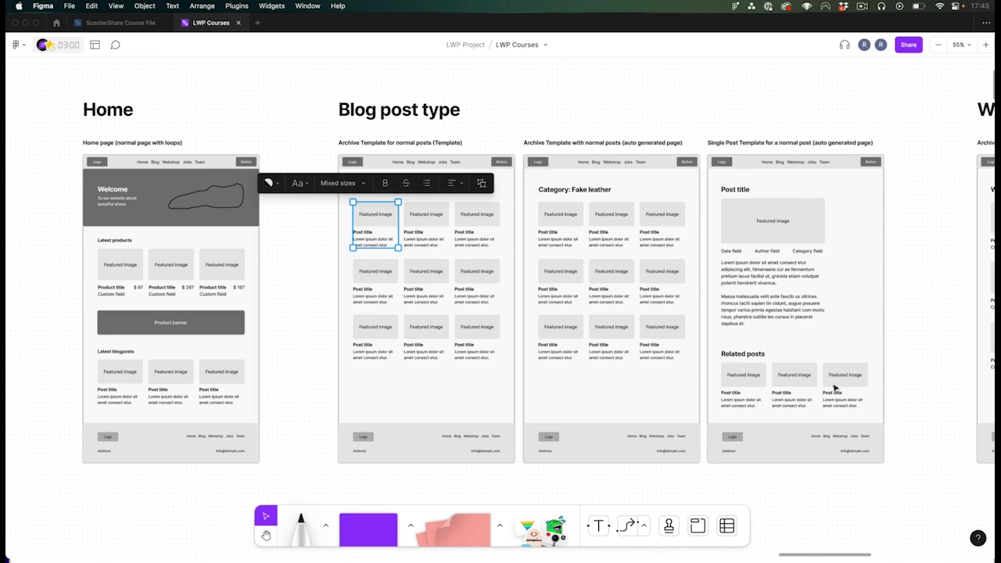
scroll(774, 232, right, 15)
scroll(161, 223, up, 1)
click(167, 201)
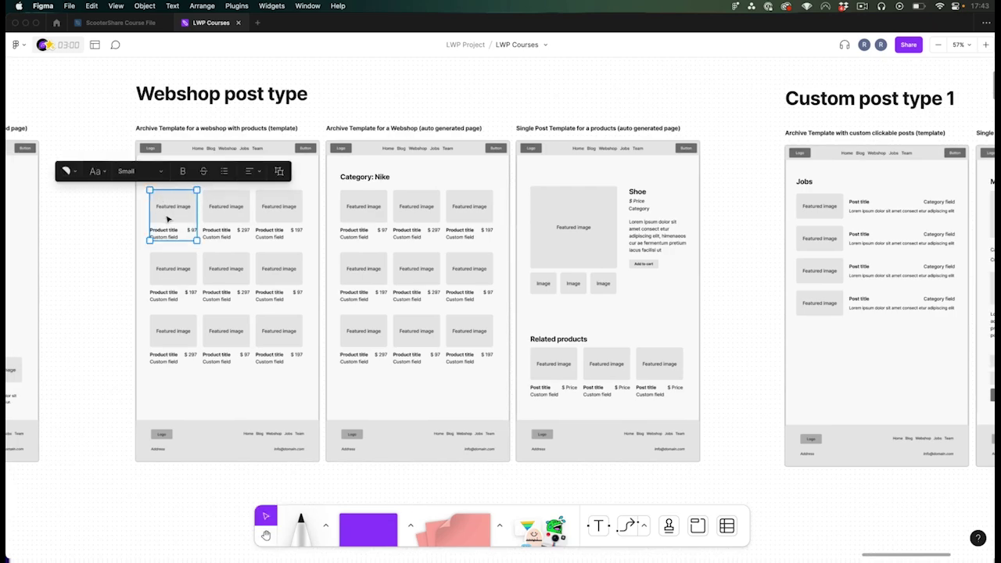
click(639, 253)
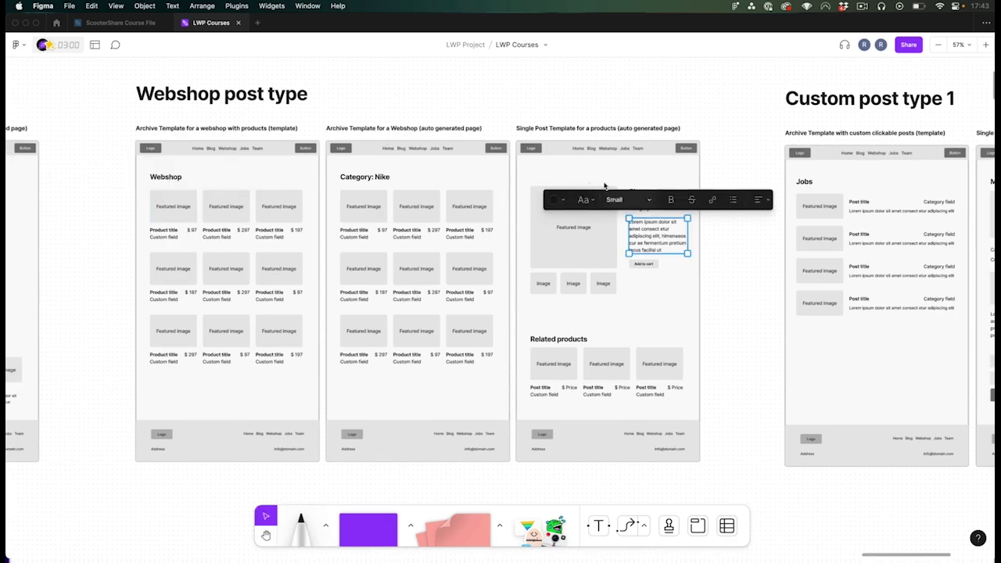
- Examine the first Team loop item in the Custom post type 2 wireframe
click(721, 282)
scroll(548, 250, right, 20)
scroll(393, 230, up, 1)
click(443, 220)
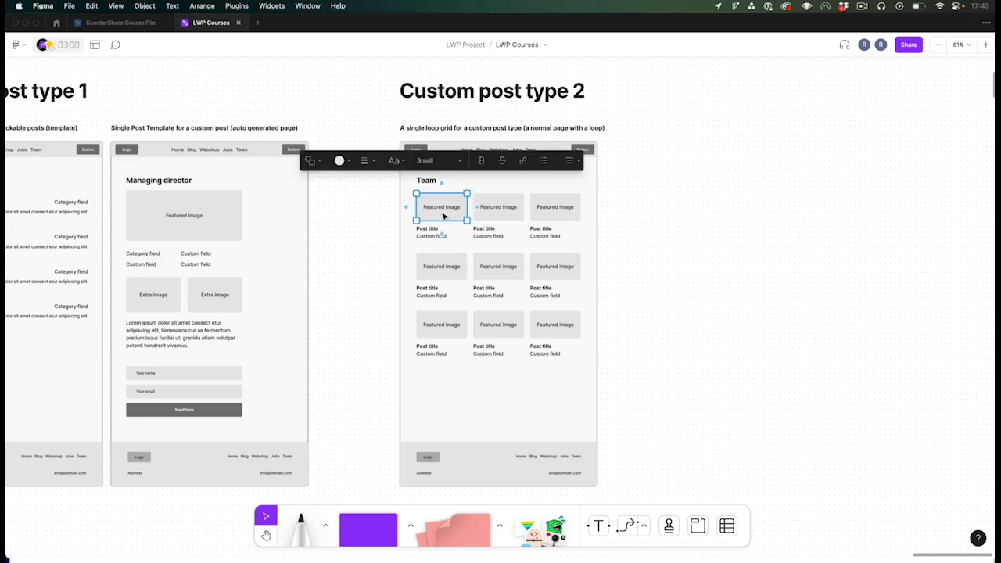
key(Escape)
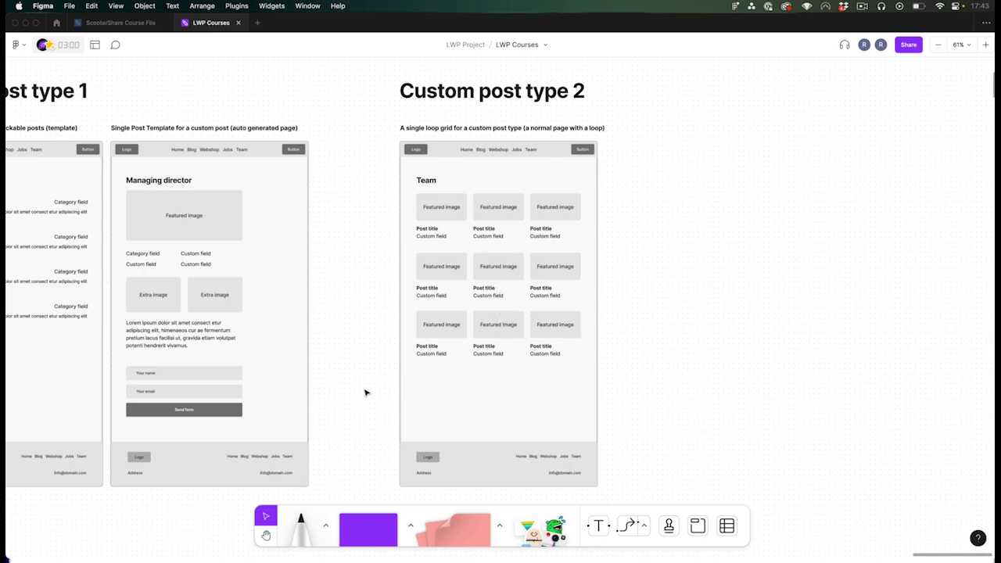
- Switch to Chrome and start a new Loop Item template in the Theme Builder
key(super+Tab)
key(super+Tab)
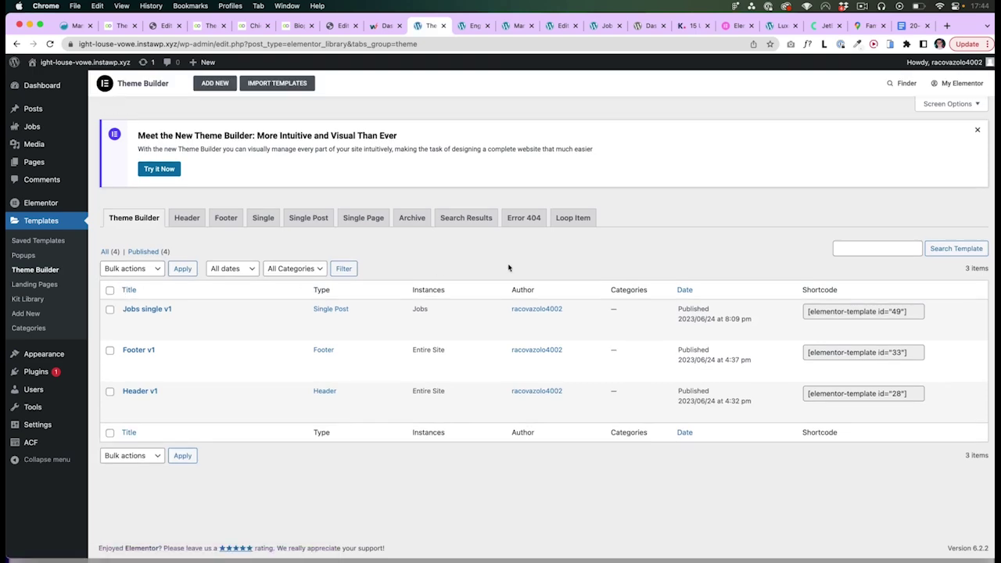
click(574, 219)
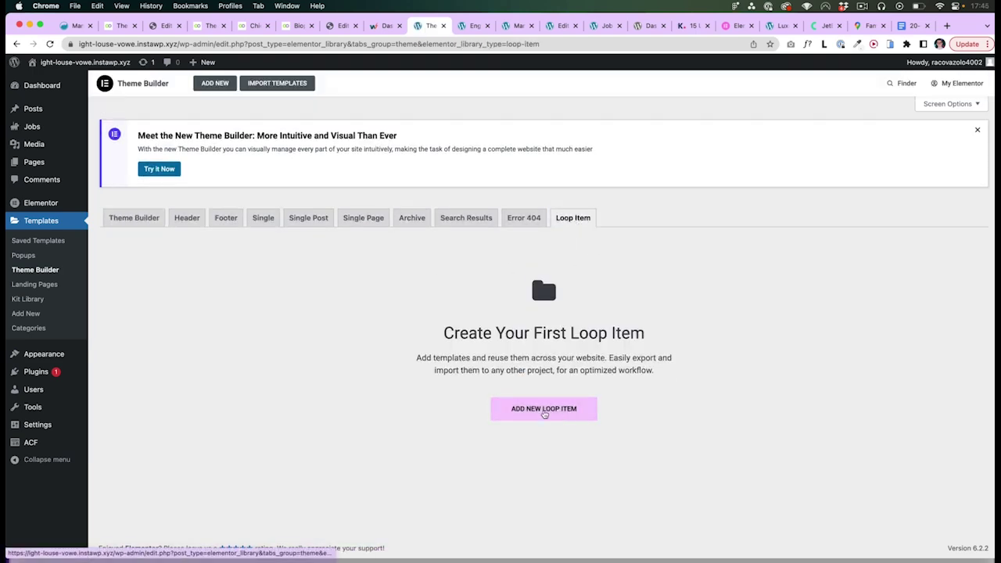
click(543, 410)
- Set the new template's type to Loop Item and its source to Posts, and name it Job loop v1
click(531, 276)
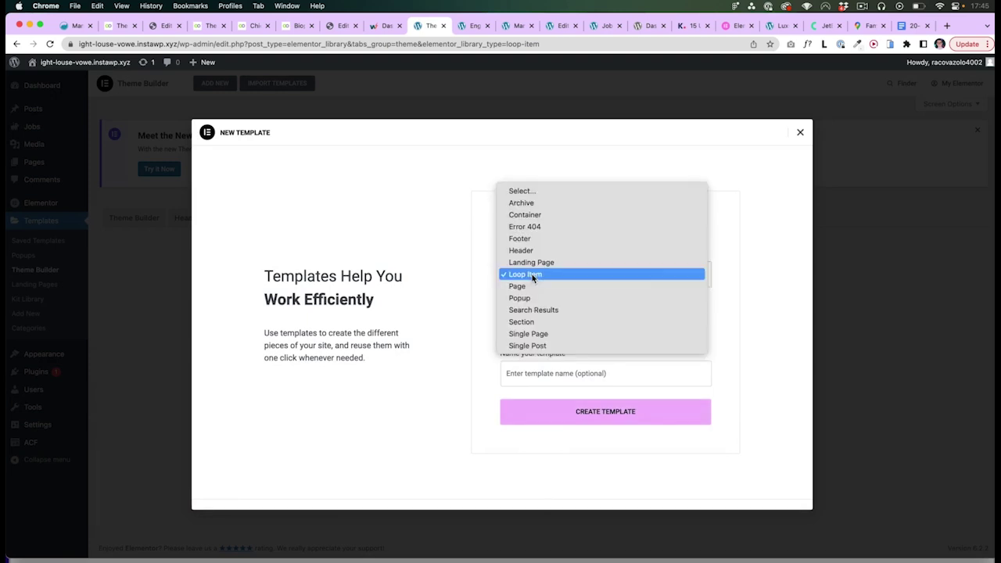
click(466, 284)
click(534, 325)
click(484, 325)
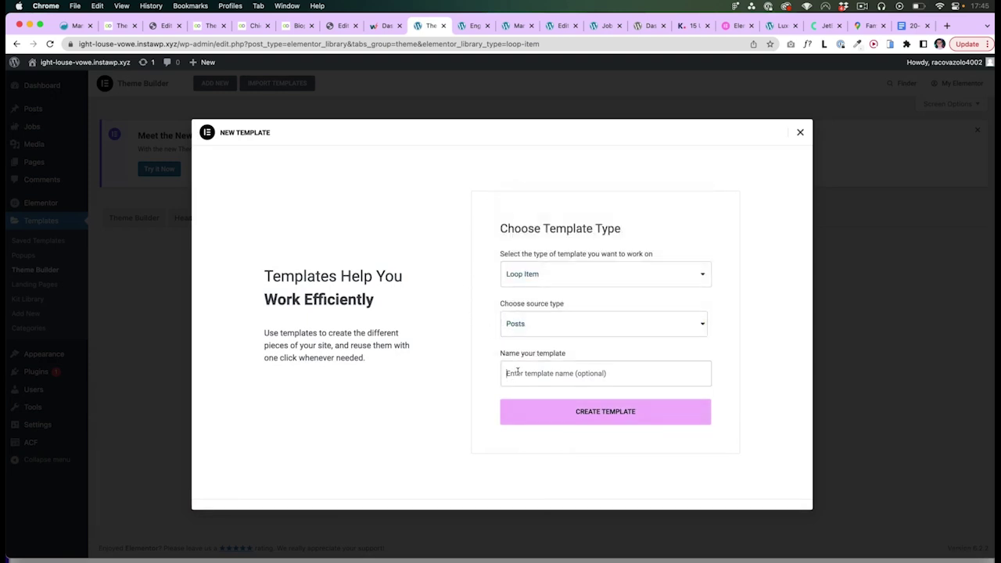
click(517, 373)
text(Job loop v1)
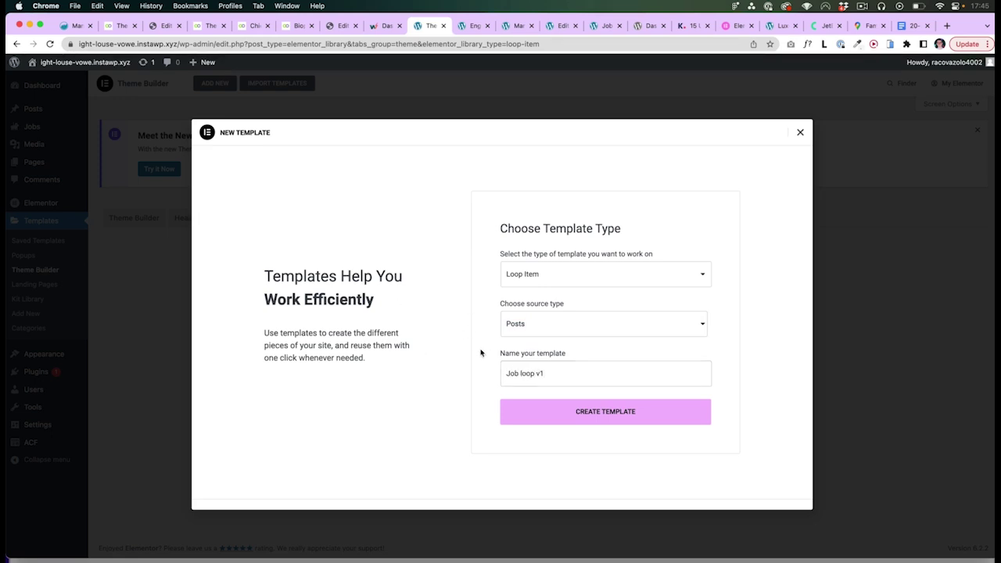
- Switch to Figma and examine the first job card of the Jobs Archive design up close
key(super+Tab)
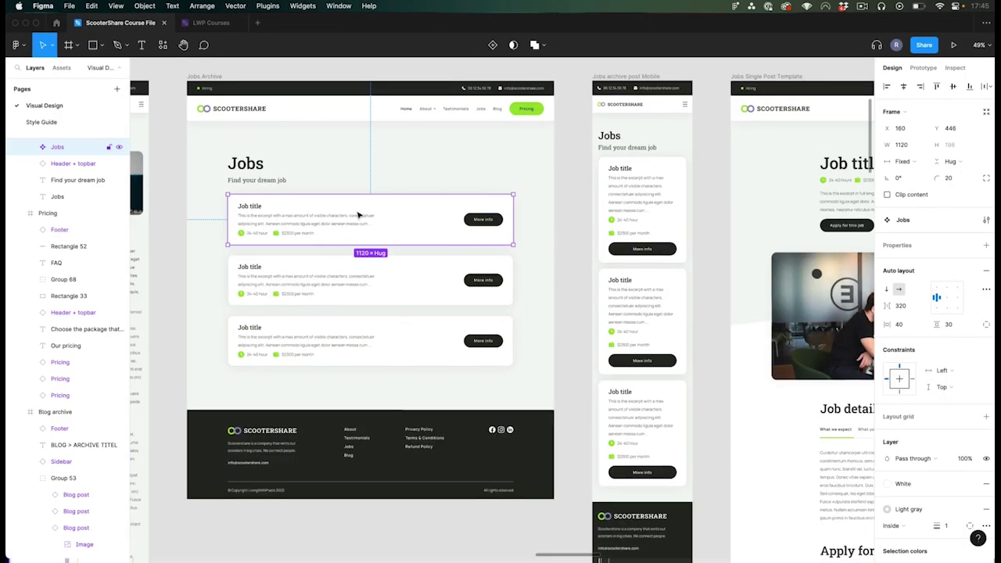
click(358, 215)
scroll(358, 215, down, 5)
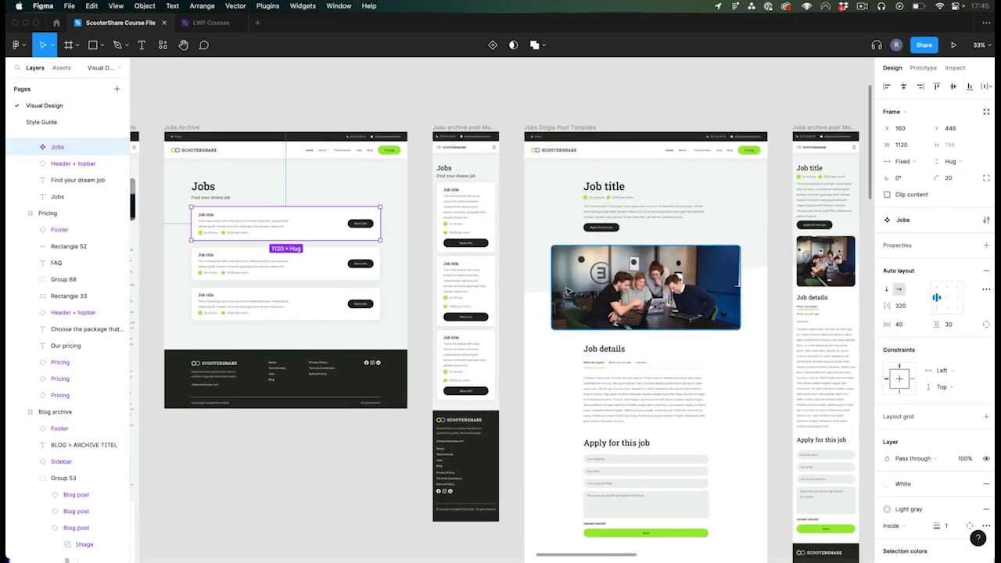
key(shift+2)
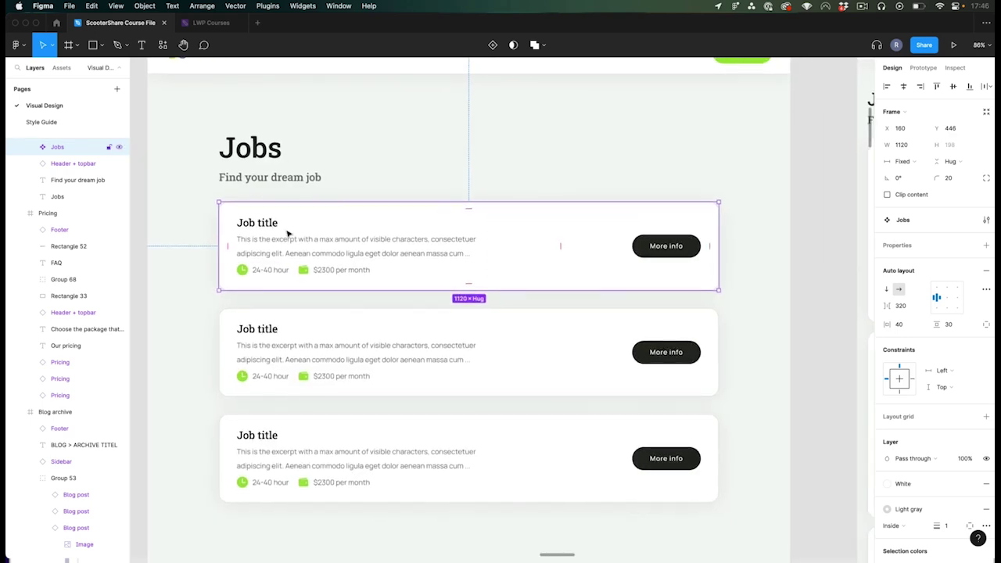
- Examine the first job card's excerpt, working hours, salary and More info button in the Figma Jobs Archive design
scroll(337, 252, down, 3)
scroll(338, 251, up, 3)
scroll(336, 254, down, 3)
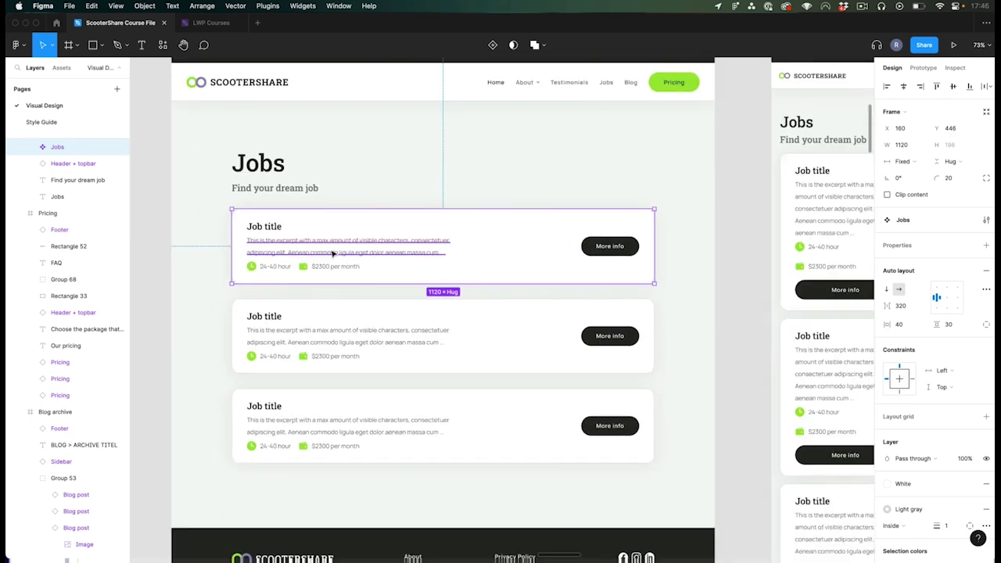
scroll(337, 254, up, 3)
super+click(269, 268)
super+click(333, 269)
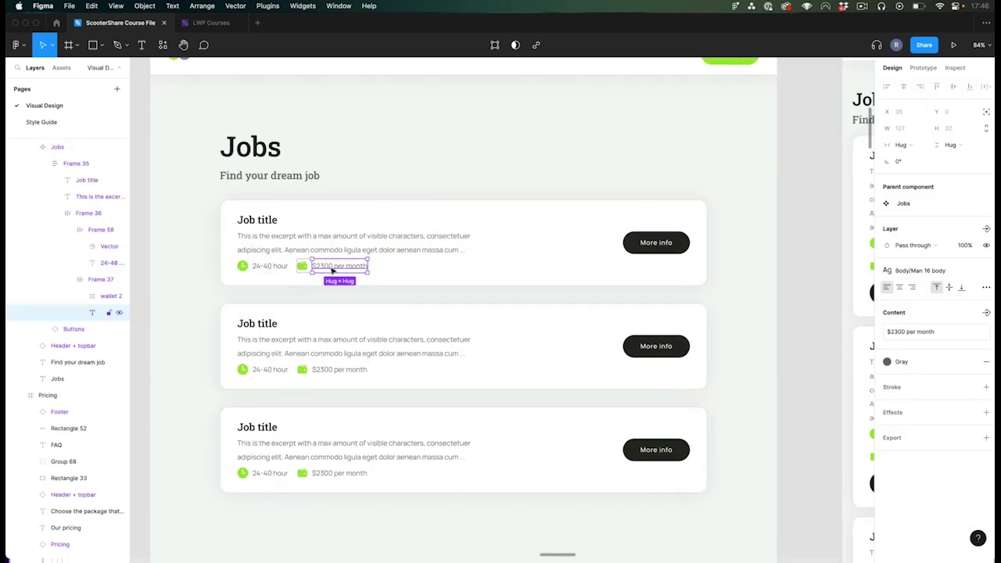
super+click(671, 246)
click(779, 228)
scroll(210, 261, up, 1)
scroll(210, 261, down, 2)
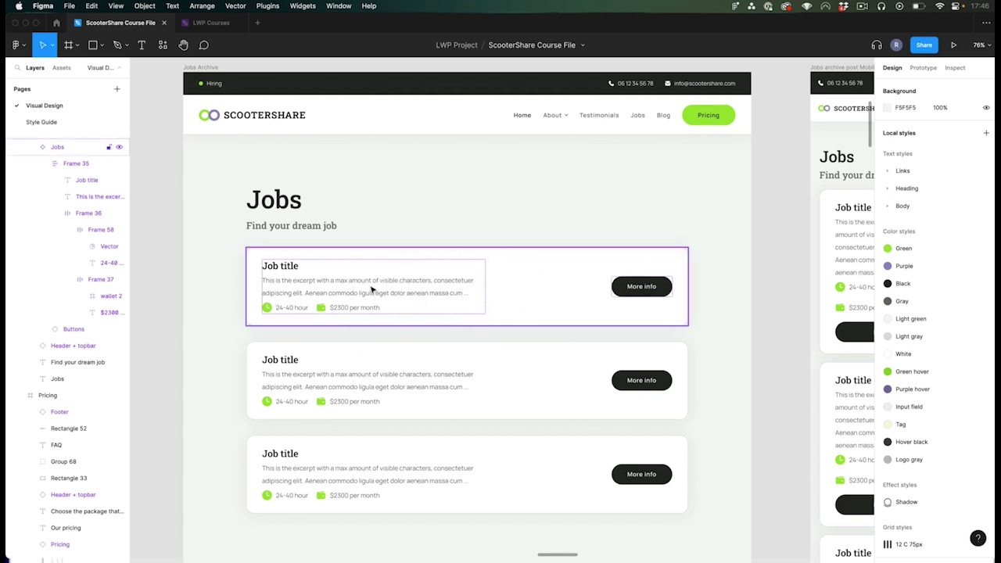
- Check the blank loop item canvas in Chrome, then return to Figma and compare the desktop and mobile job card layouts
key(super+Tab)
click(587, 413)
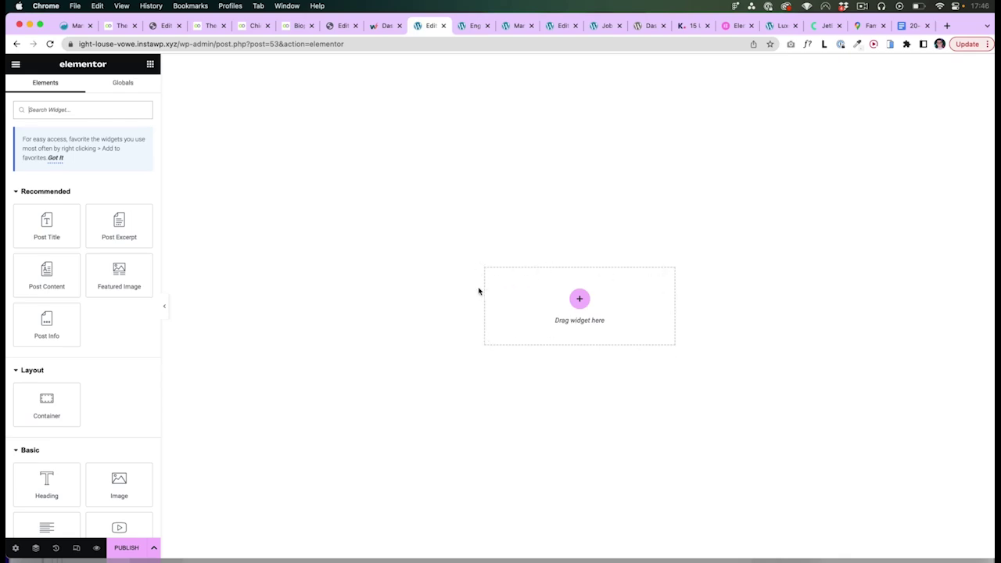
key(super+Tab)
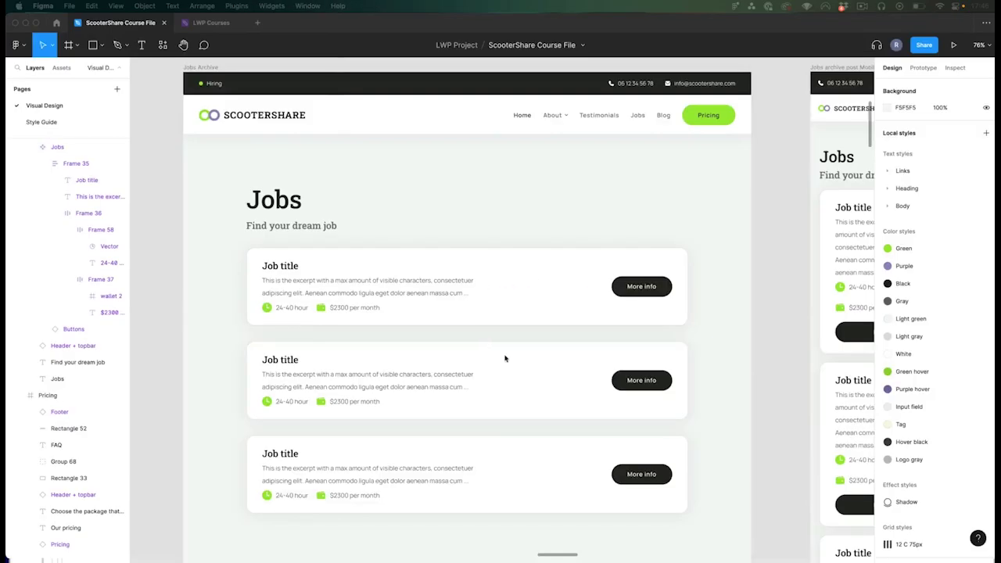
click(604, 306)
scroll(604, 306, right, 3)
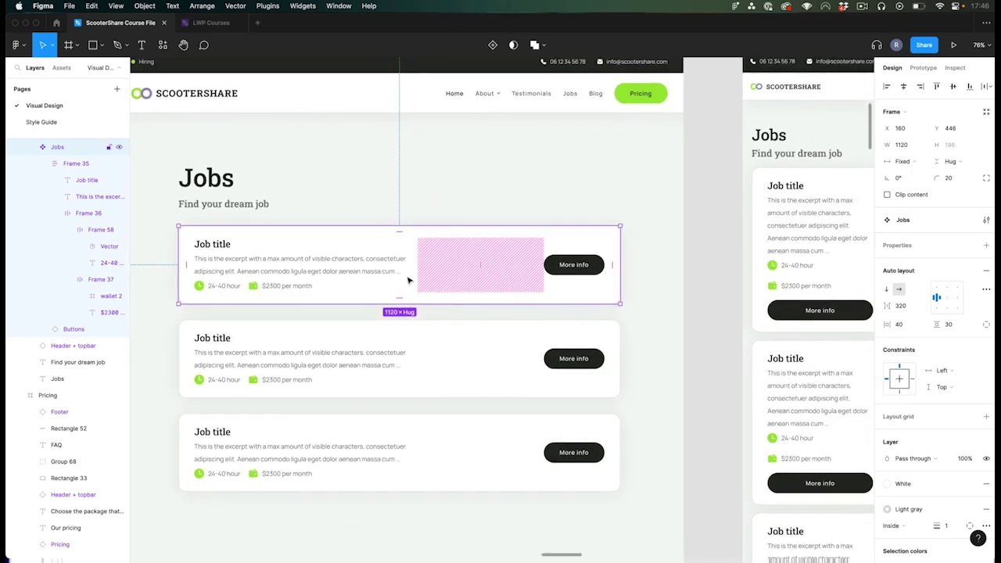
scroll(527, 279, down, 3)
scroll(391, 271, left, 1)
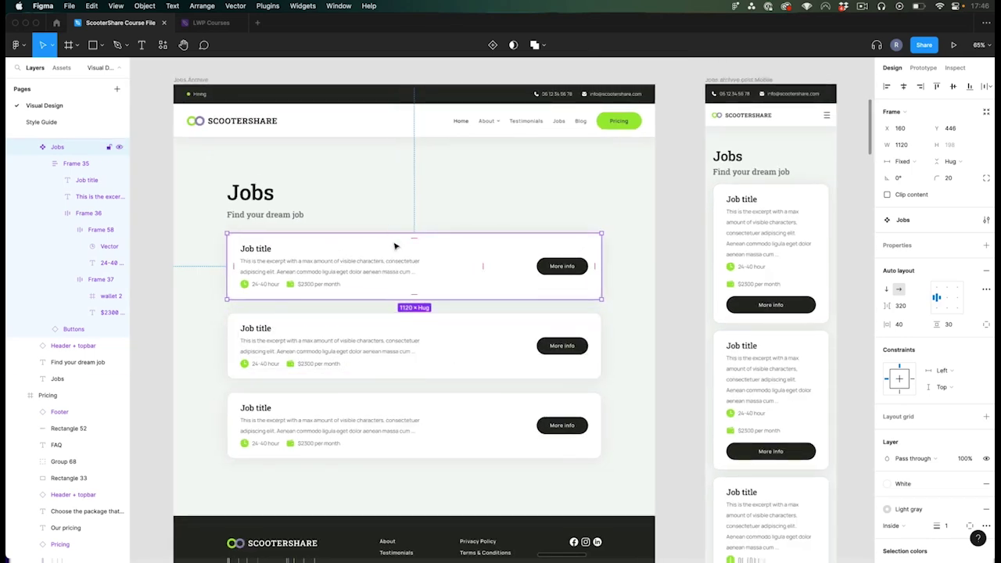
- Switch to Chrome and add a single container with vertical direction to the empty loop item
key(super+Tab)
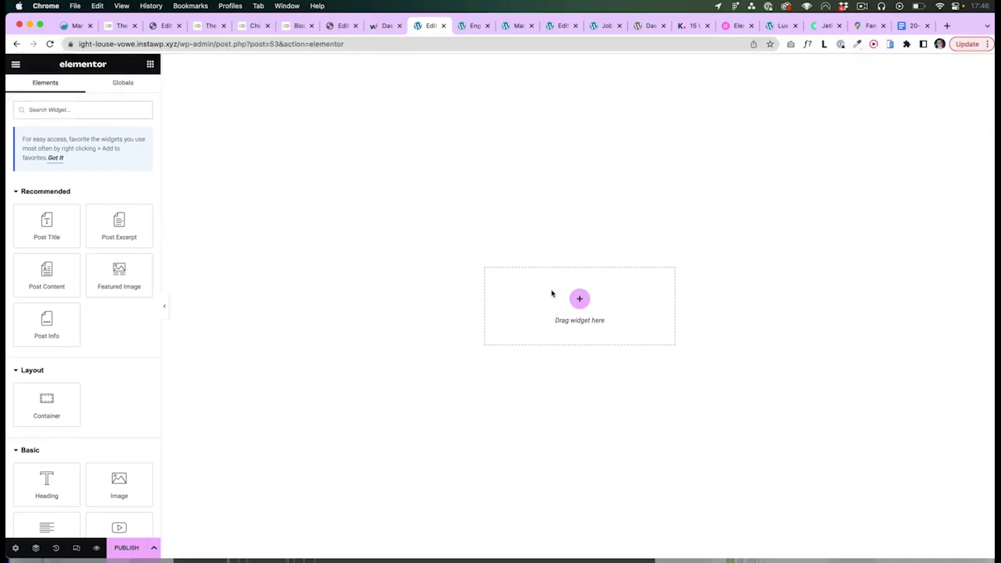
click(580, 299)
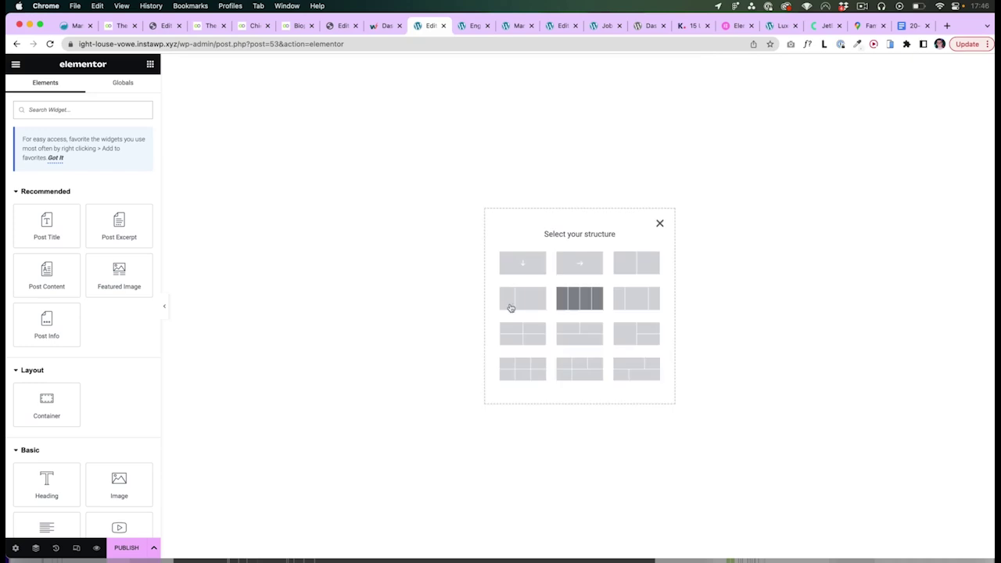
click(524, 266)
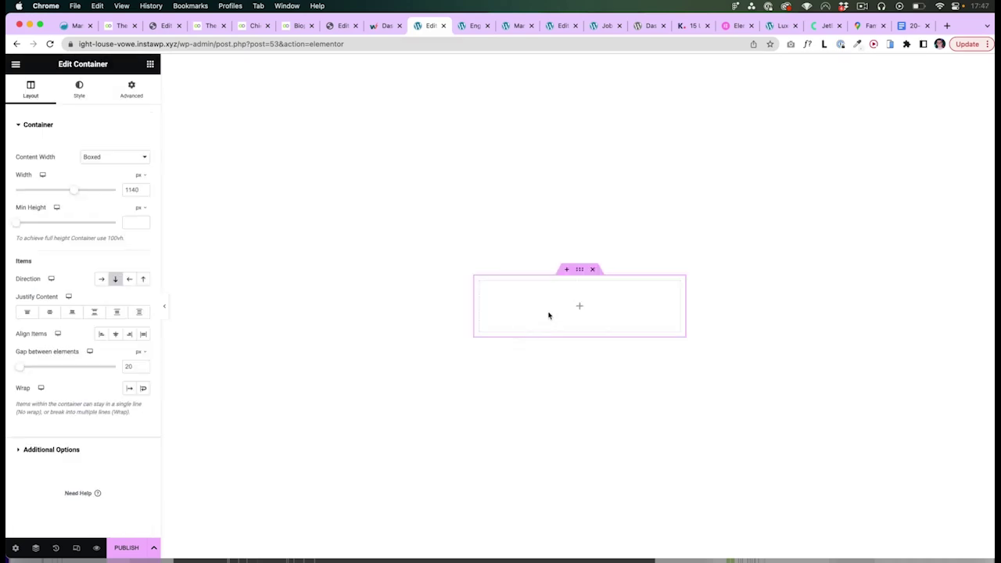
click(549, 315)
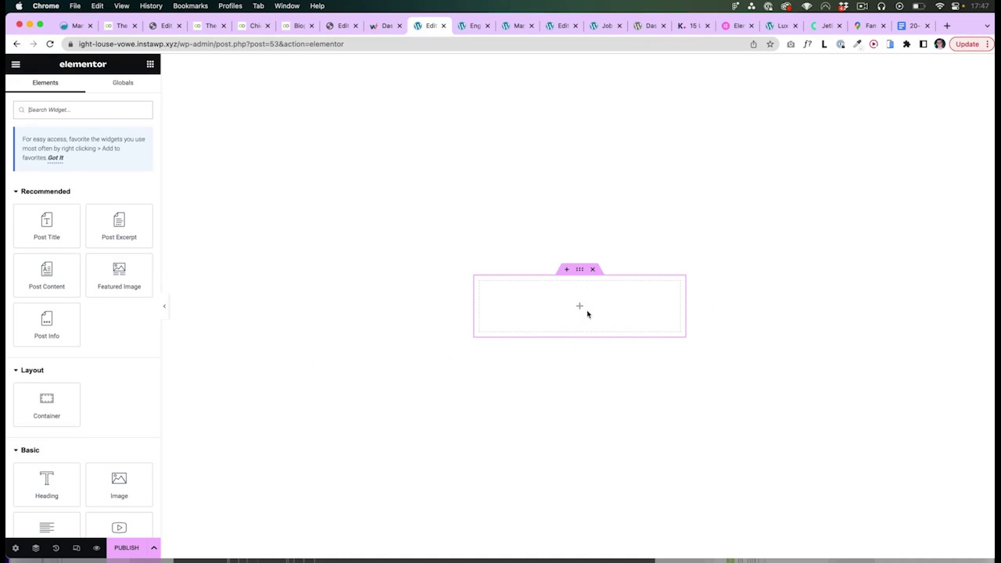
- Set the loop item's preview width to 1140 px
click(15, 548)
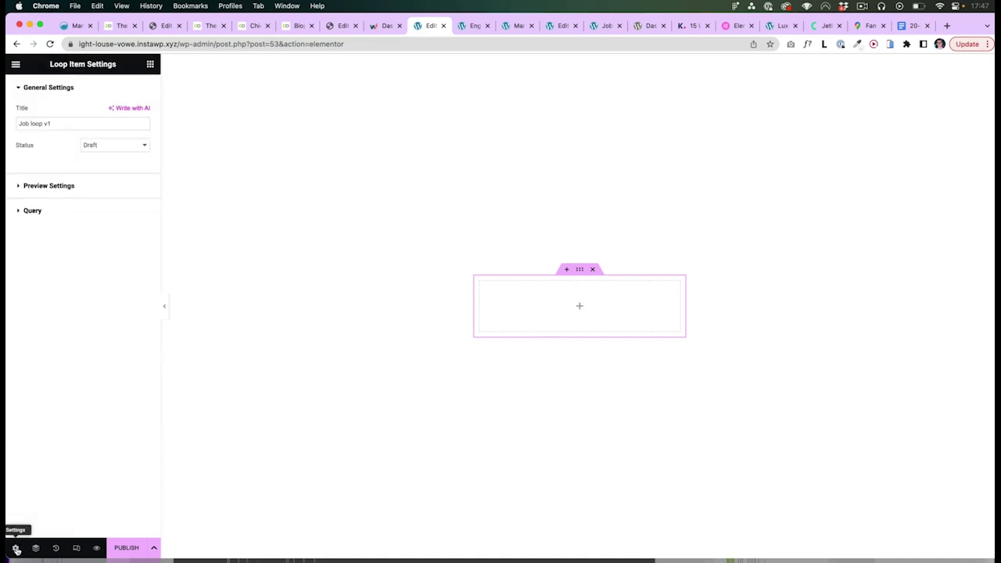
click(62, 186)
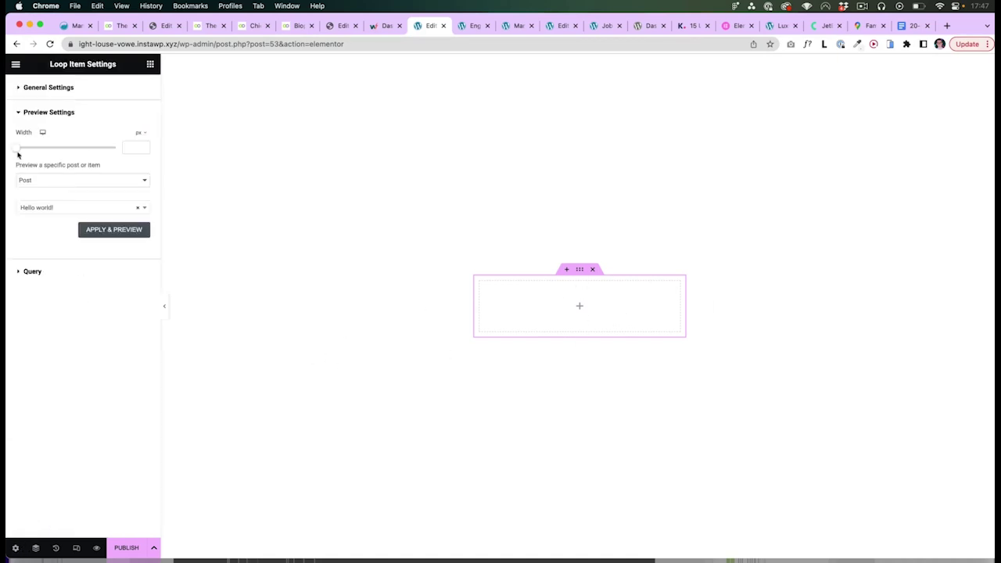
drag(17, 151, 116, 147)
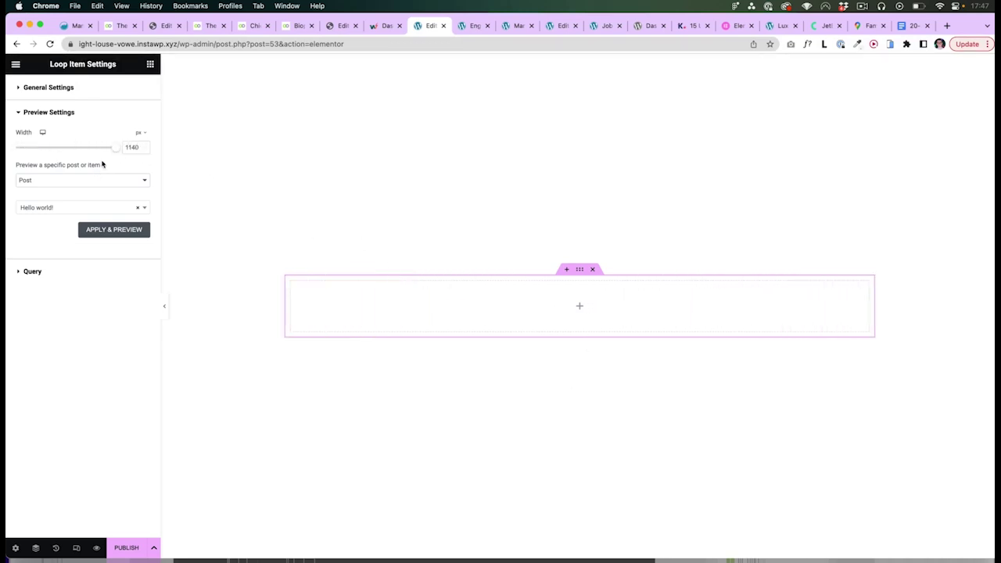
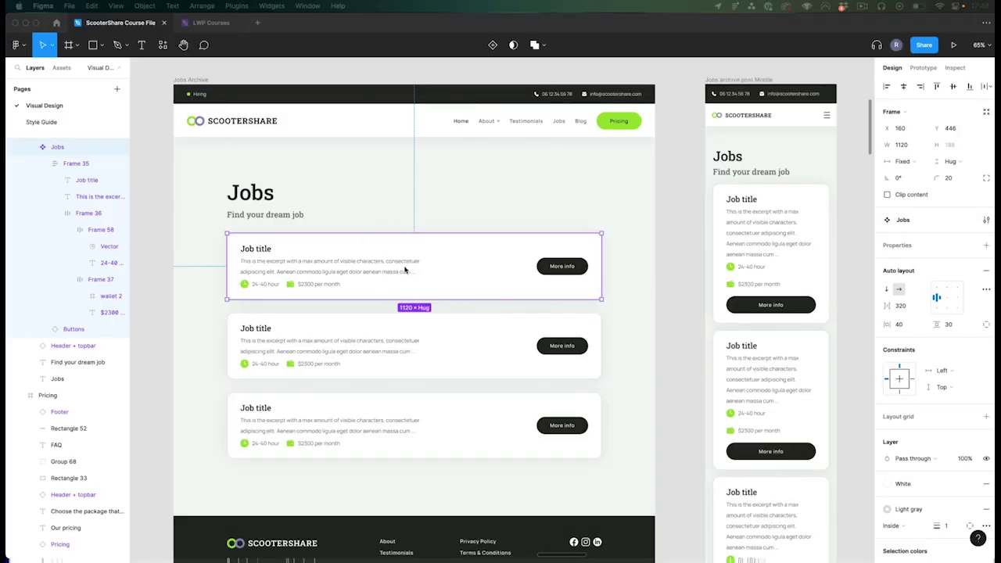
- Add a Post Title widget inside the loop item's container
key(super+Tab)
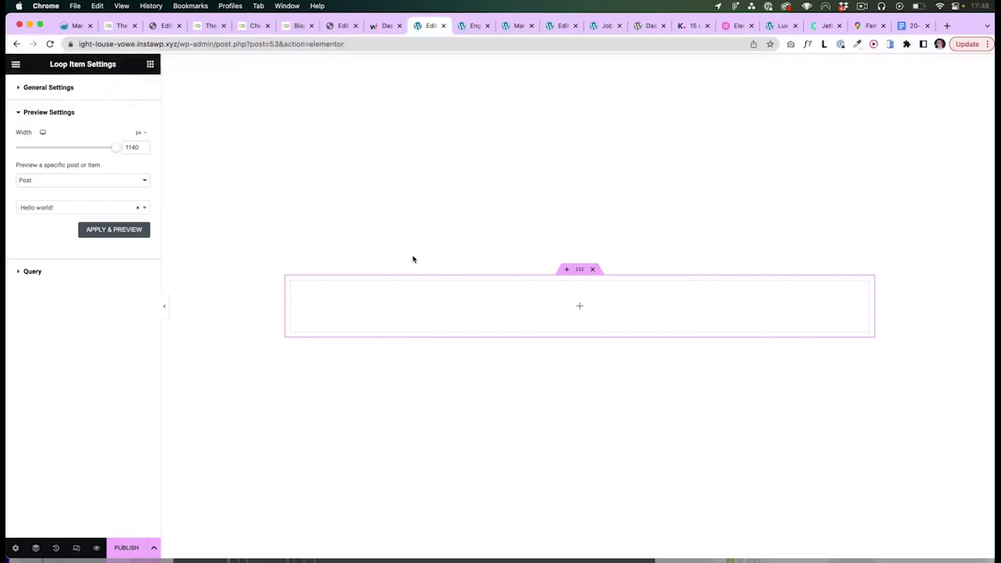
click(44, 182)
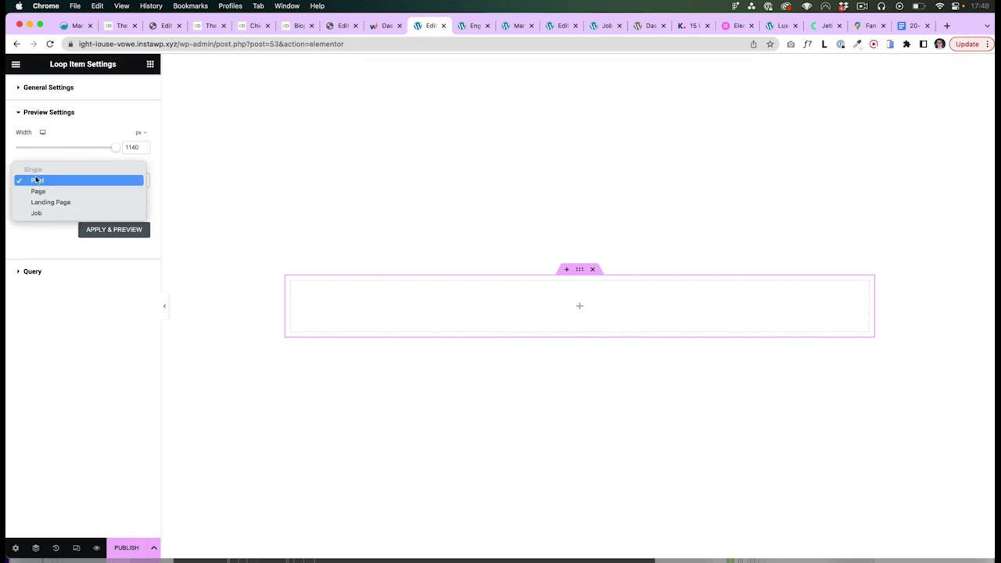
click(149, 70)
click(150, 64)
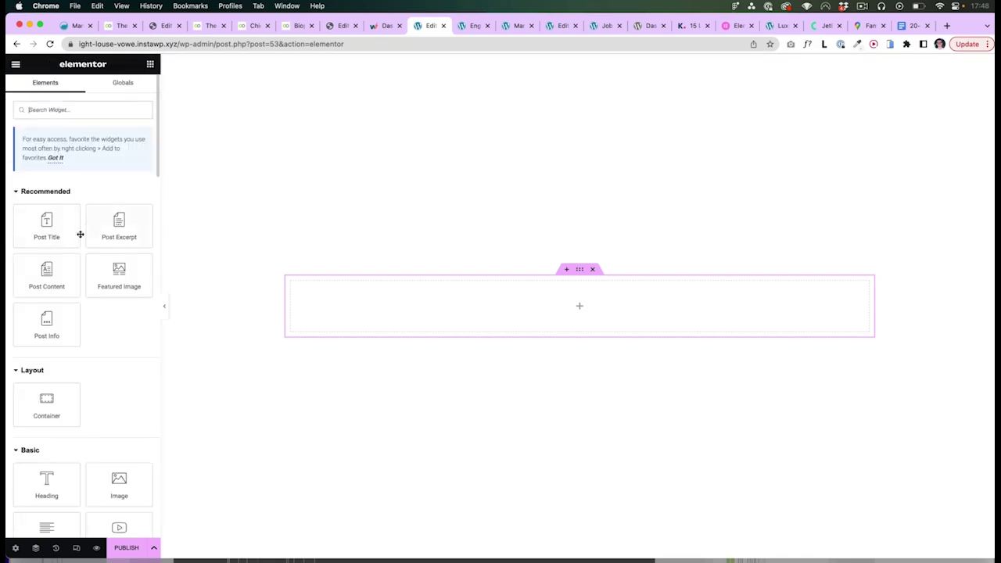
drag(63, 228, 463, 301)
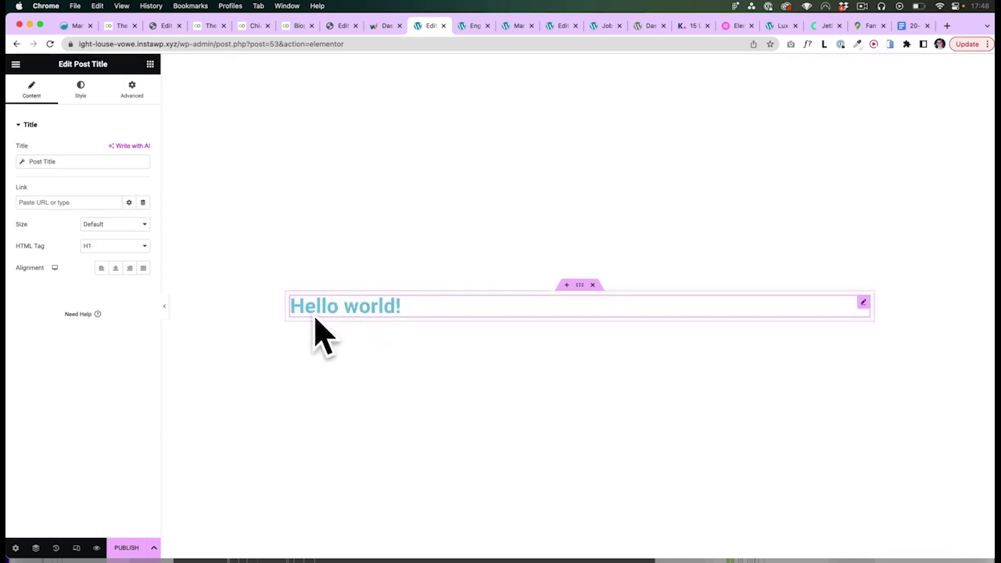
- Change the loop item's preview content to the Job post type and apply the preview
click(16, 548)
click(39, 186)
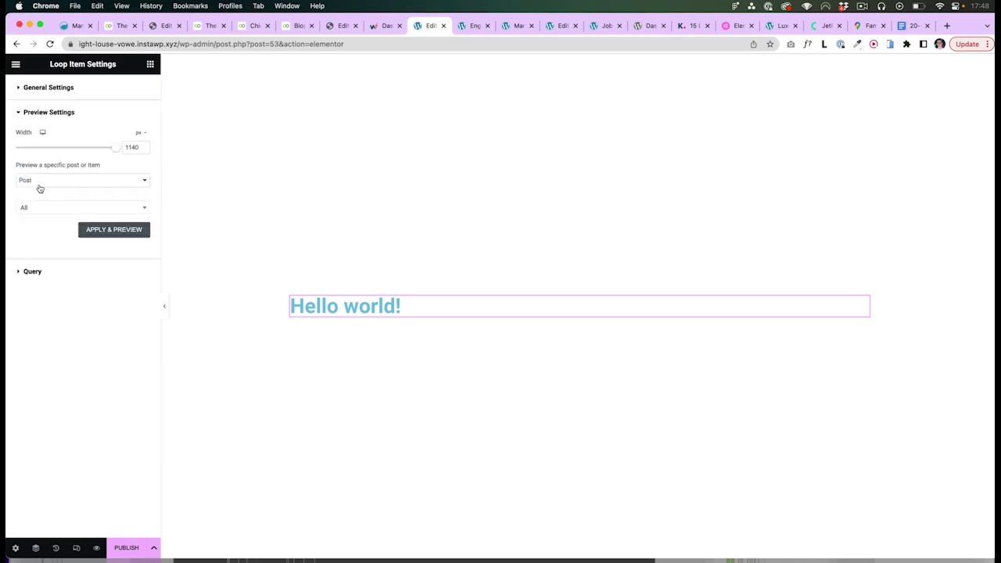
click(49, 191)
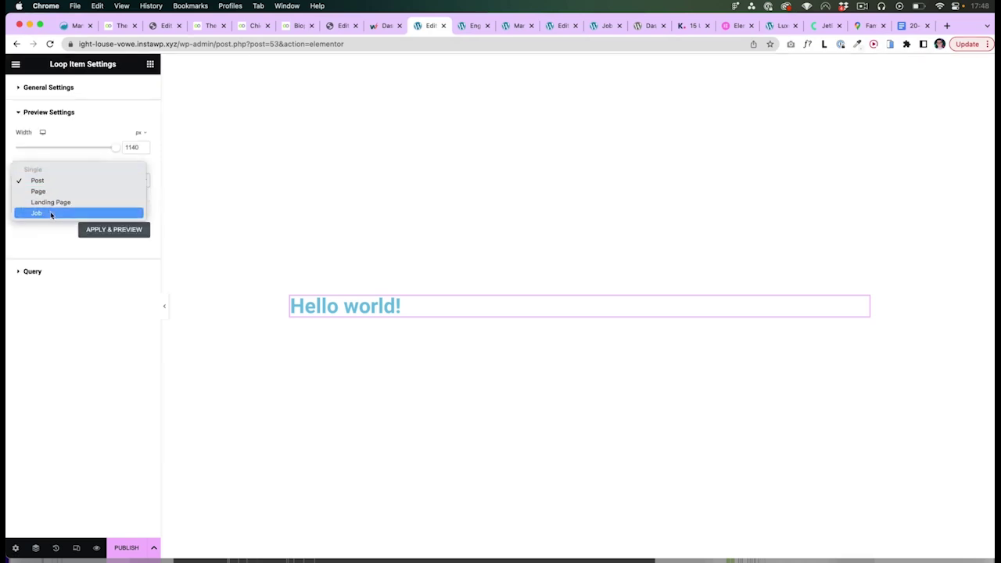
click(51, 213)
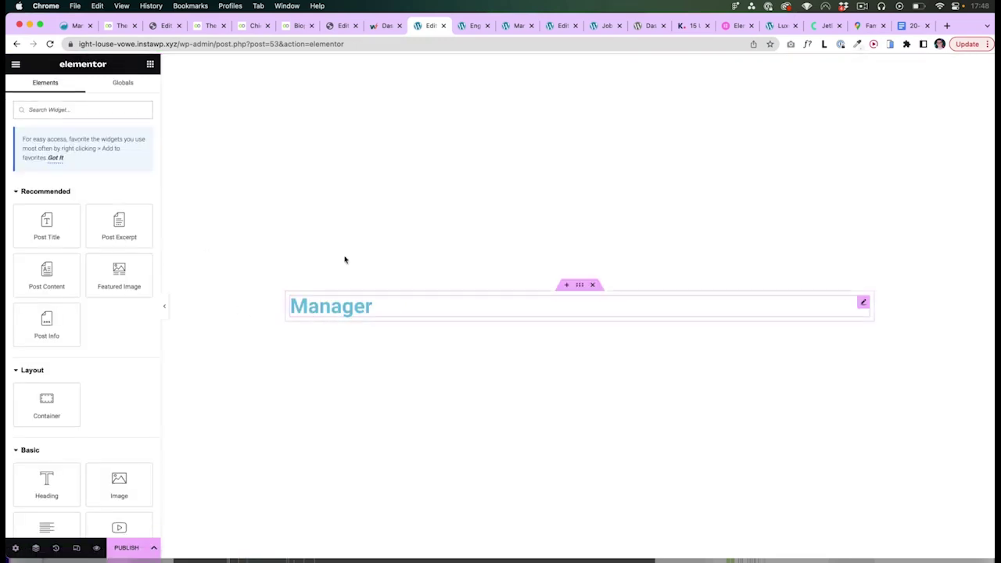
- Open the Manager job in the WordPress admin to view its fields, and recheck the loop item's preview settings
click(467, 25)
click(139, 166)
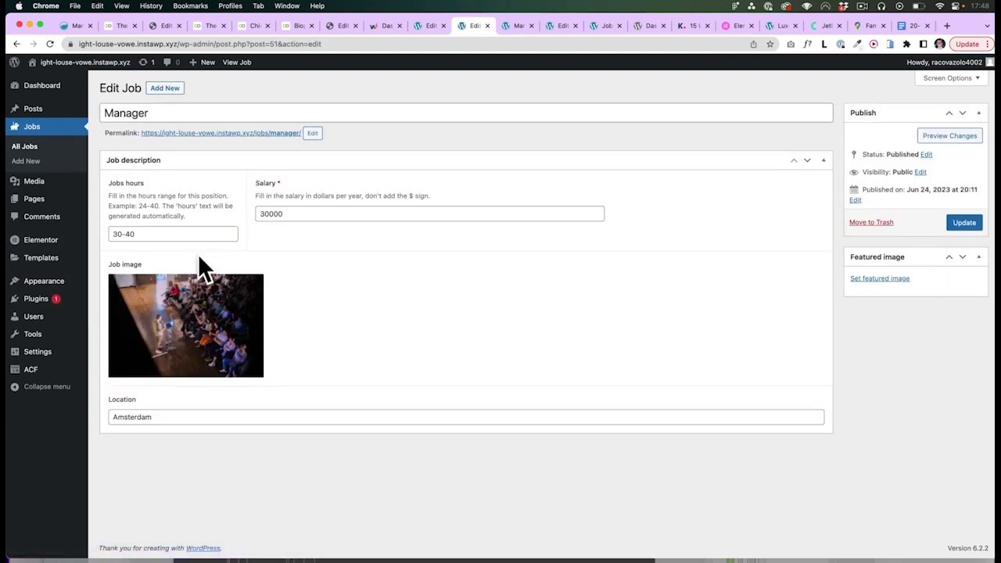
click(430, 25)
click(15, 547)
click(59, 187)
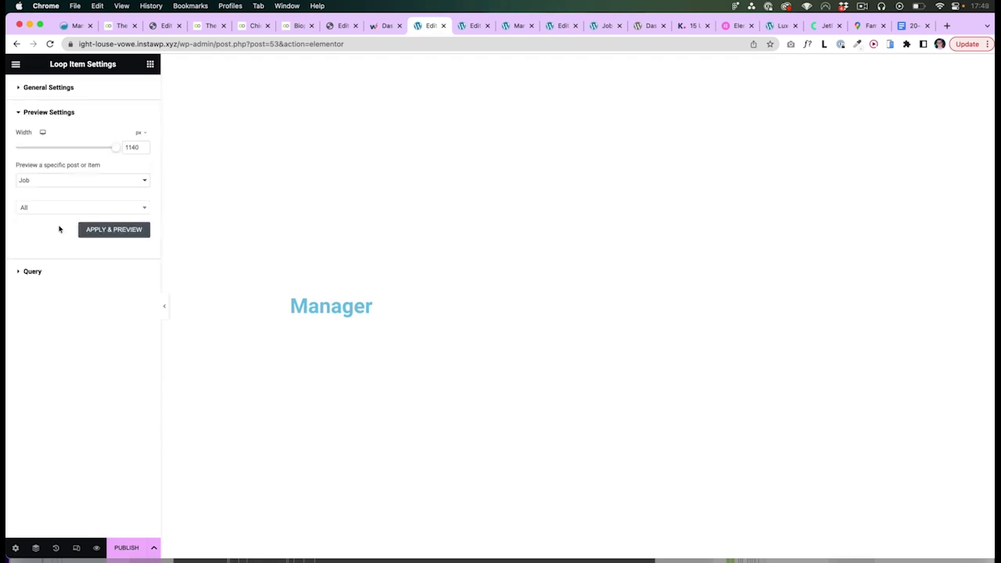
click(149, 64)
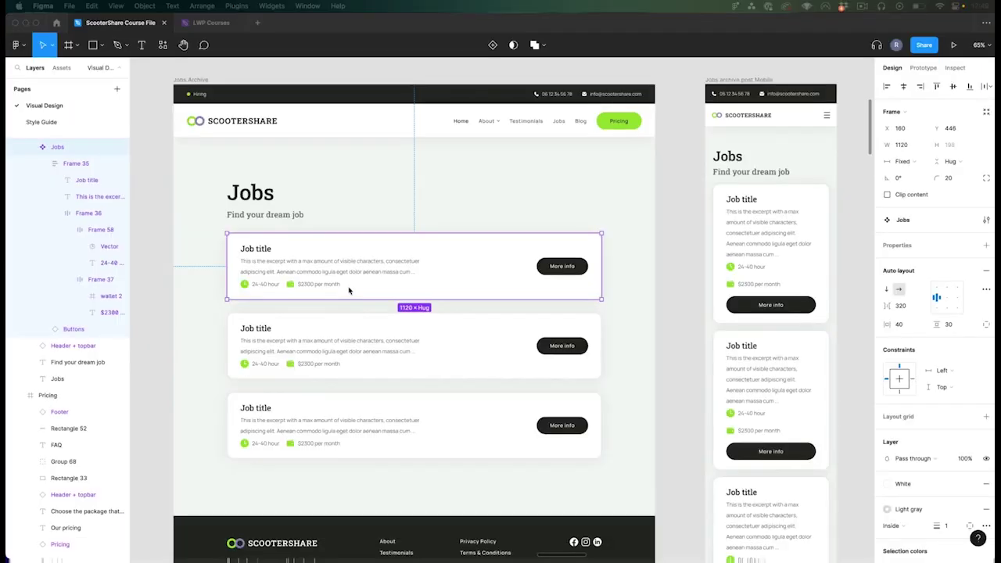
- Examine the excerpt text and the overall frame of the first job card in the Figma design
scroll(315, 271, up, 3)
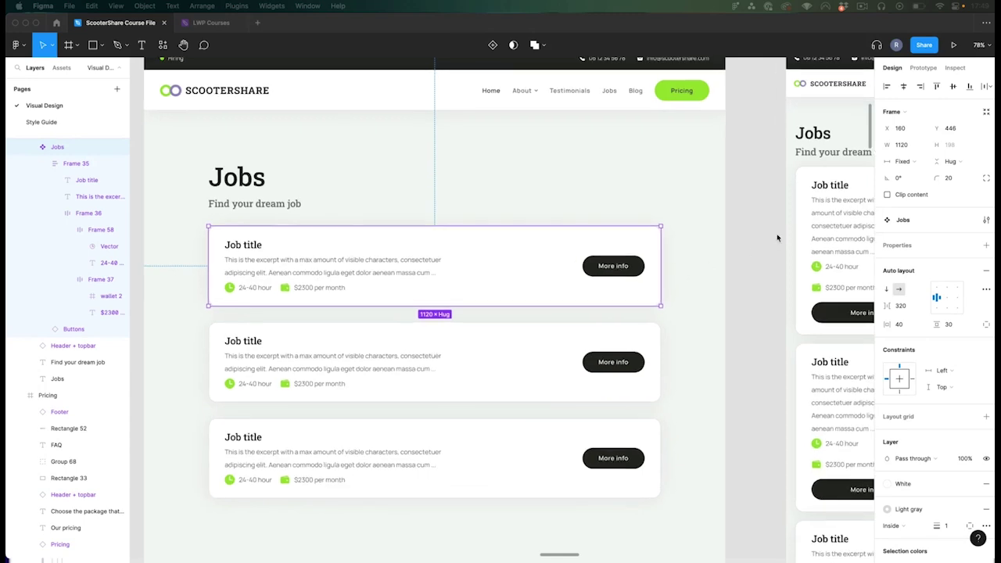
super+click(355, 272)
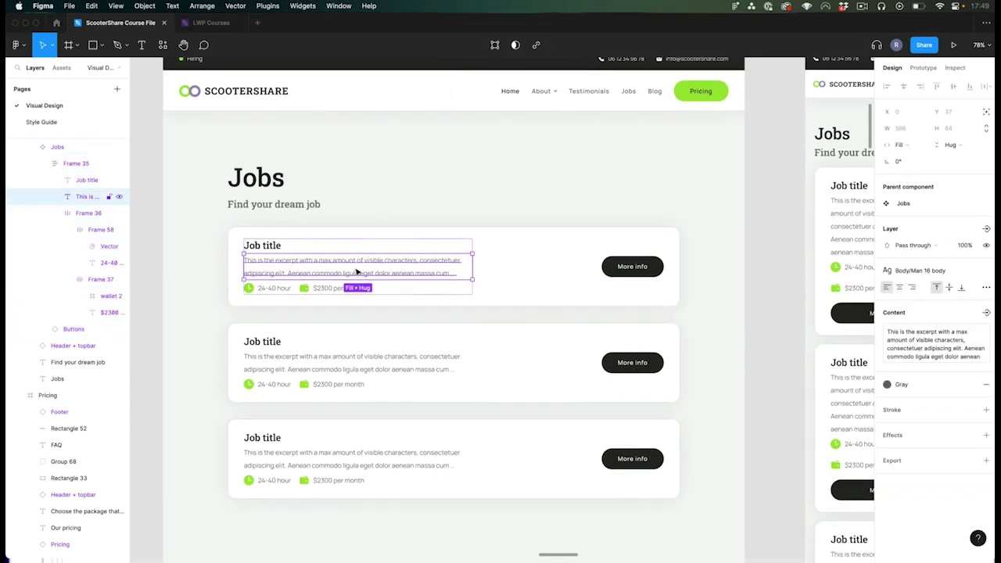
click(201, 264)
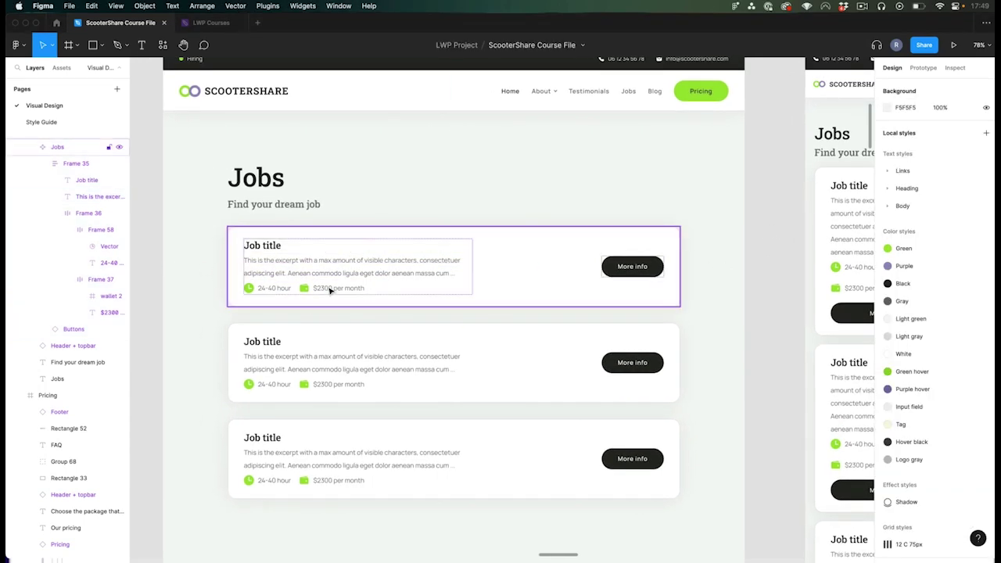
click(369, 273)
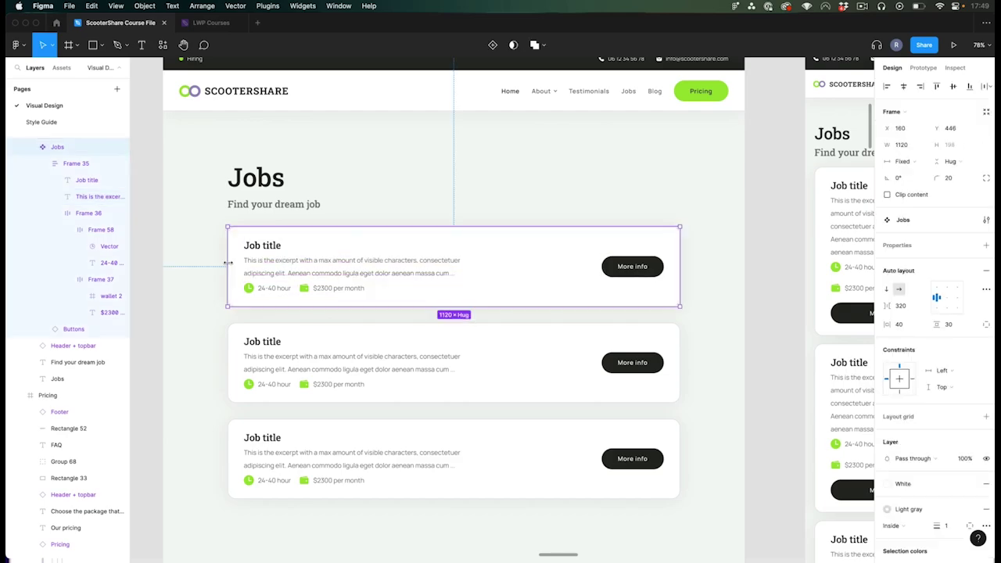
- Switch to Chrome and open the Hello world! post for editing in the WordPress admin
key(super+Tab)
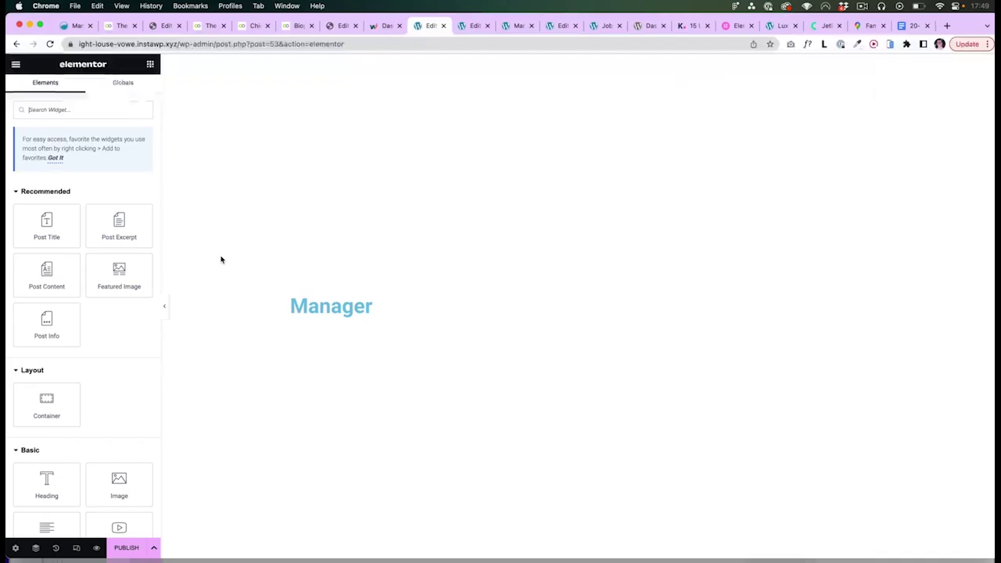
click(466, 26)
click(34, 108)
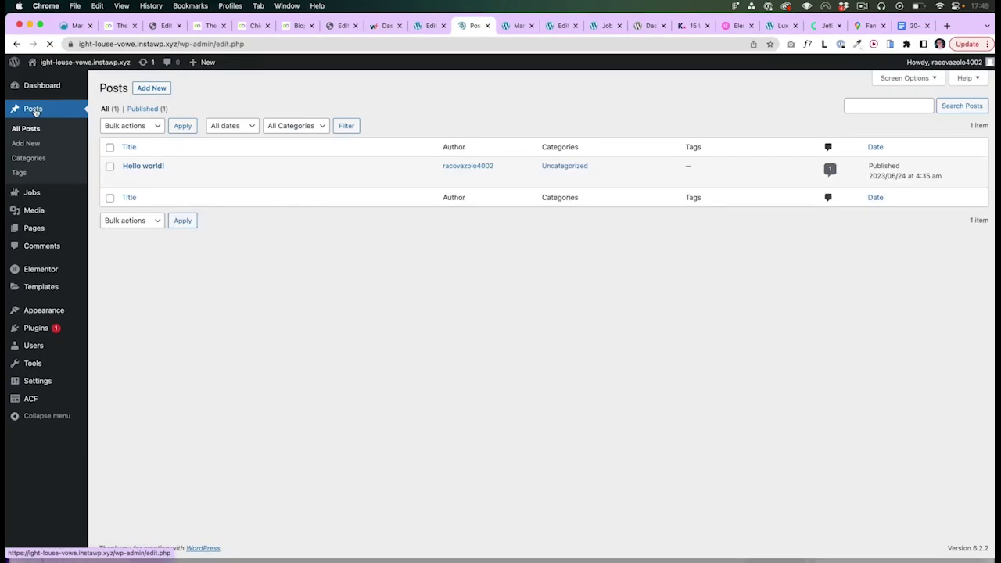
click(143, 165)
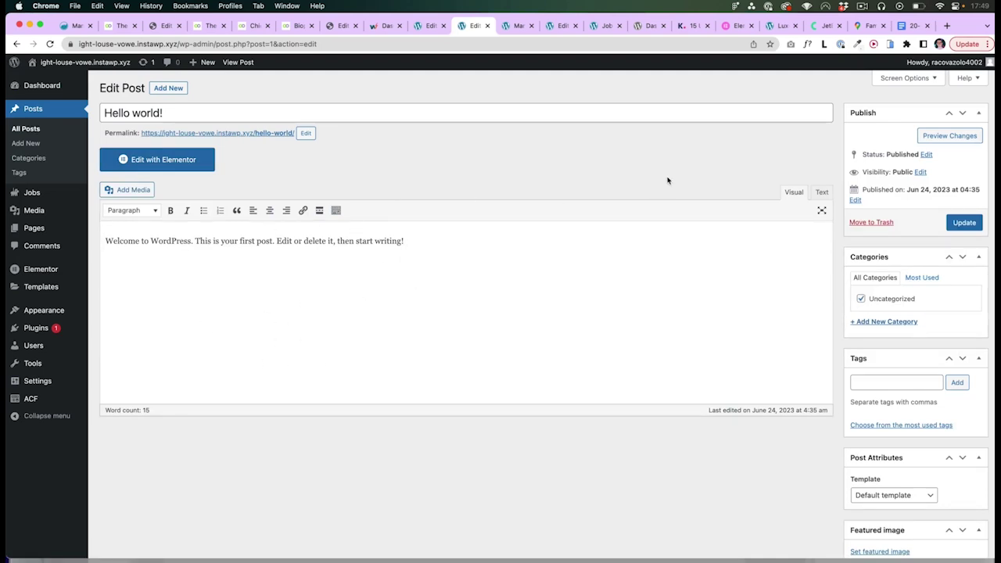
- Enable the Excerpt screen element for the Hello world! post and place the cursor in its Excerpt field
click(925, 81)
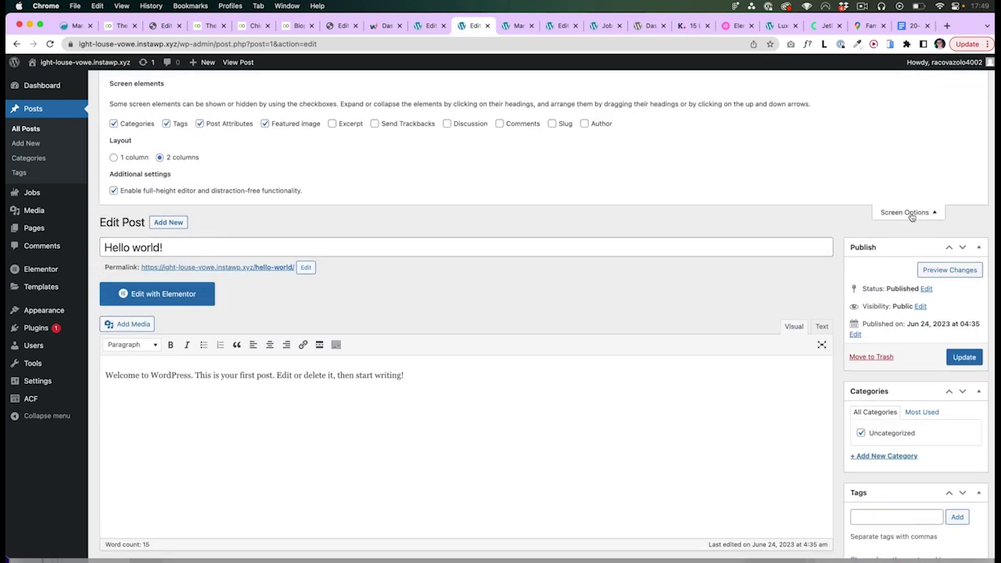
click(334, 124)
scroll(368, 223, down, 5)
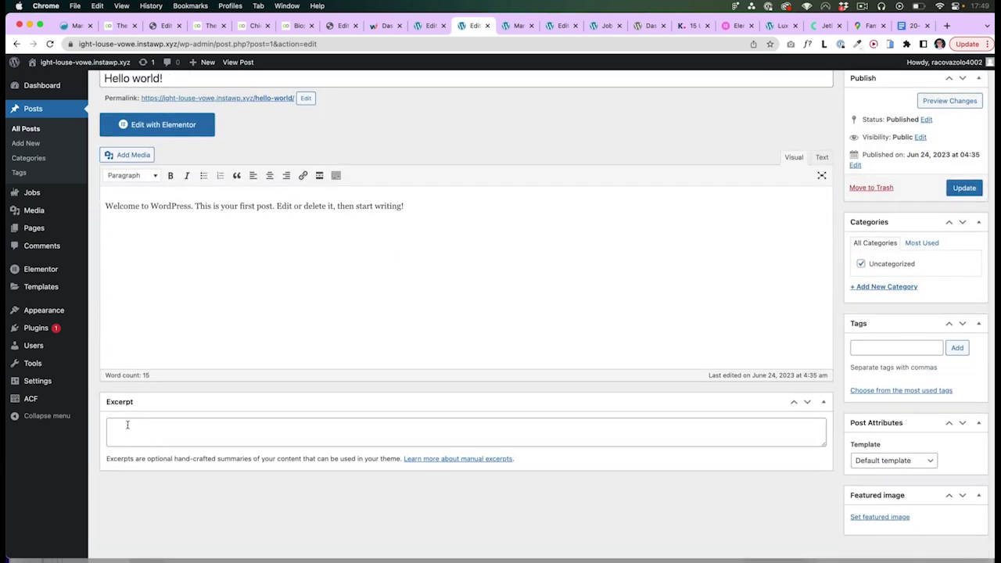
scroll(187, 426, up, 1)
click(198, 451)
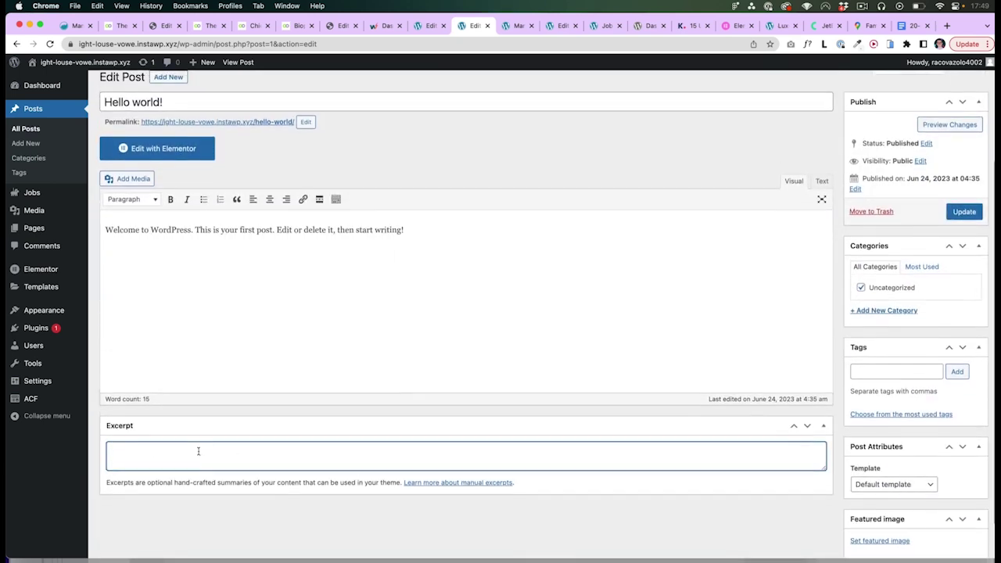
- Switch to Figma and examine the first job card's excerpt text and the Jobs archive, mobile and single post frames around it
click(293, 540)
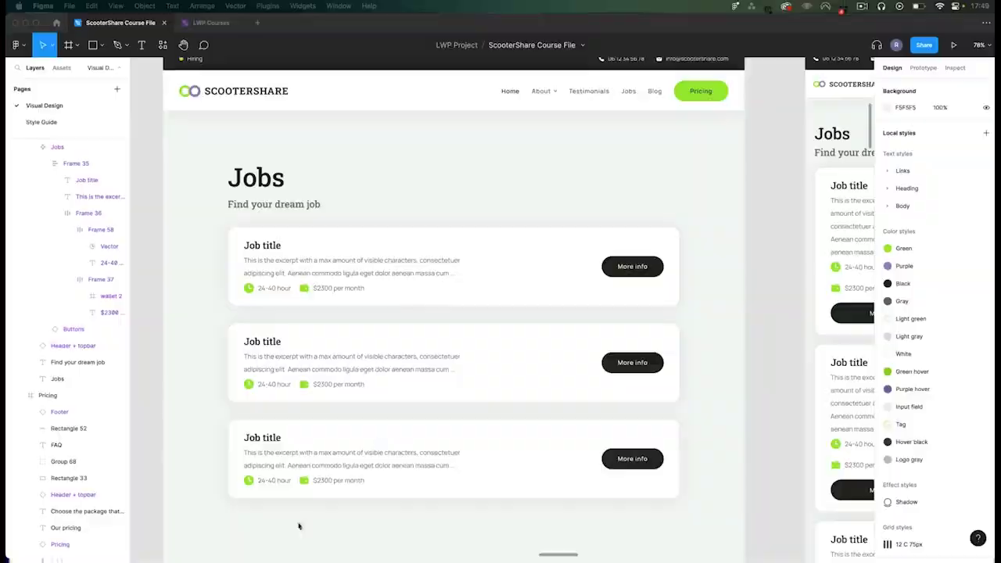
click(374, 272)
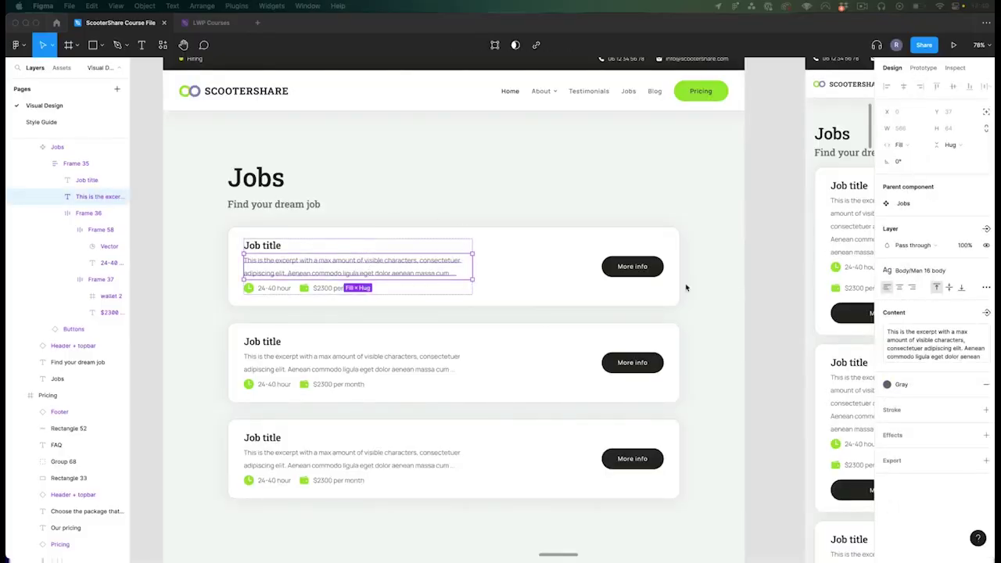
scroll(686, 288, down, 5)
click(648, 258)
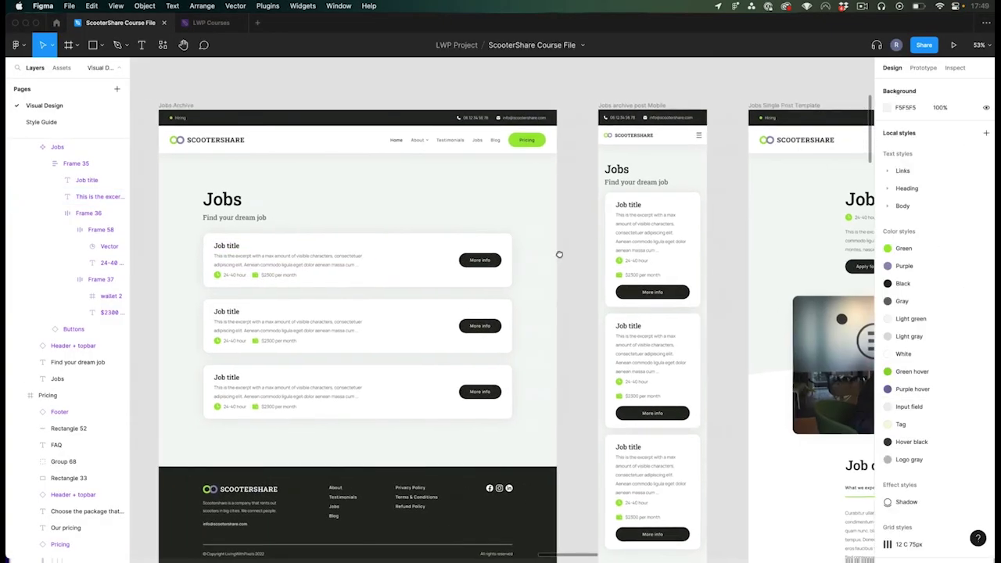
scroll(559, 254, down, 3)
scroll(529, 246, right, 1)
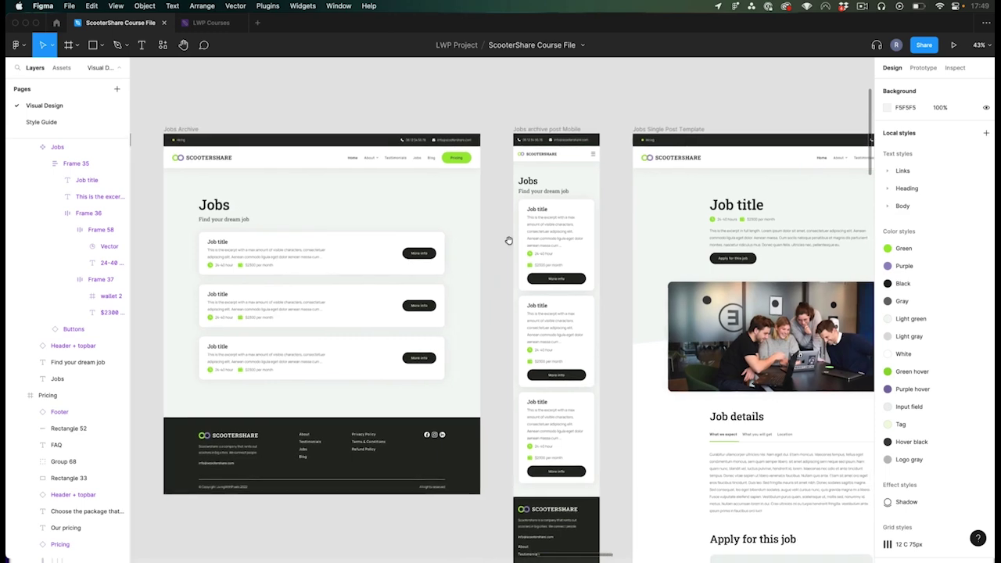
scroll(508, 241, right, 1)
scroll(508, 241, down, 1)
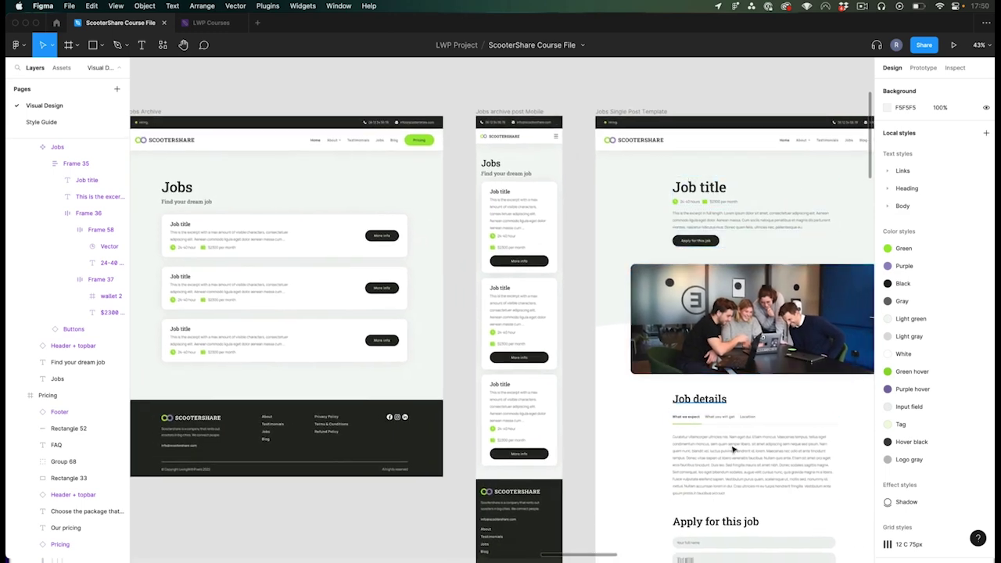
scroll(412, 238, up, 8)
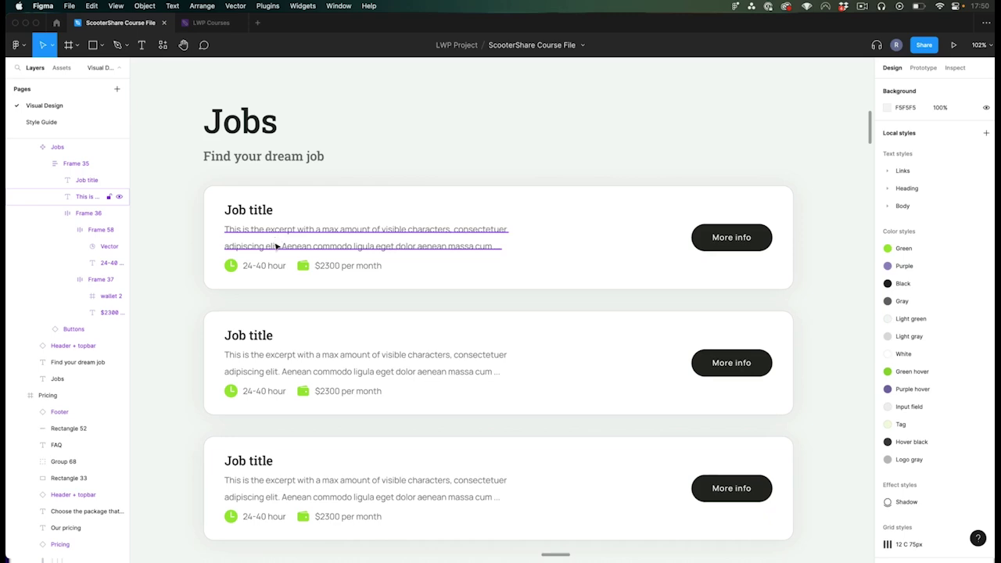
scroll(275, 246, down, 1)
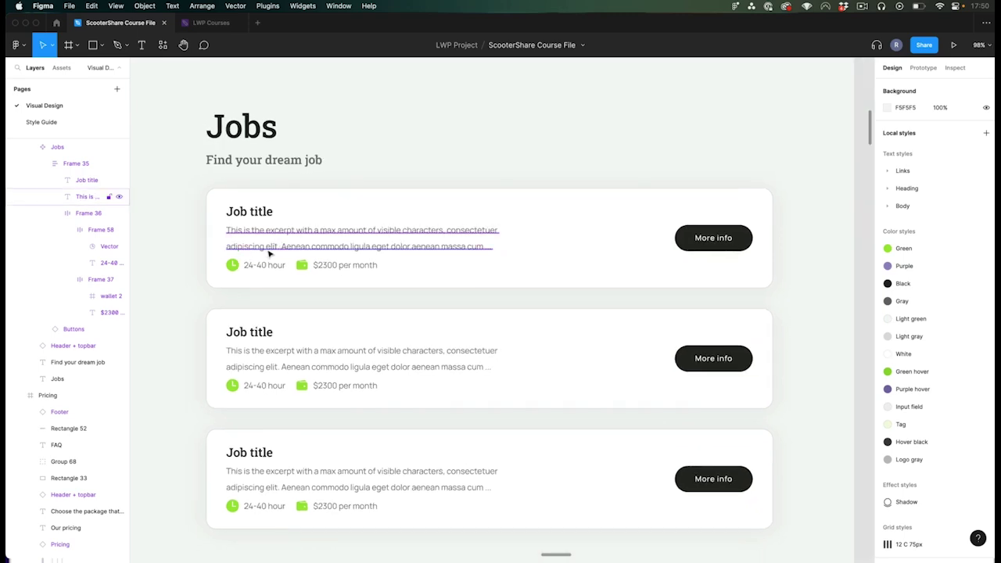
scroll(281, 250, down, 5)
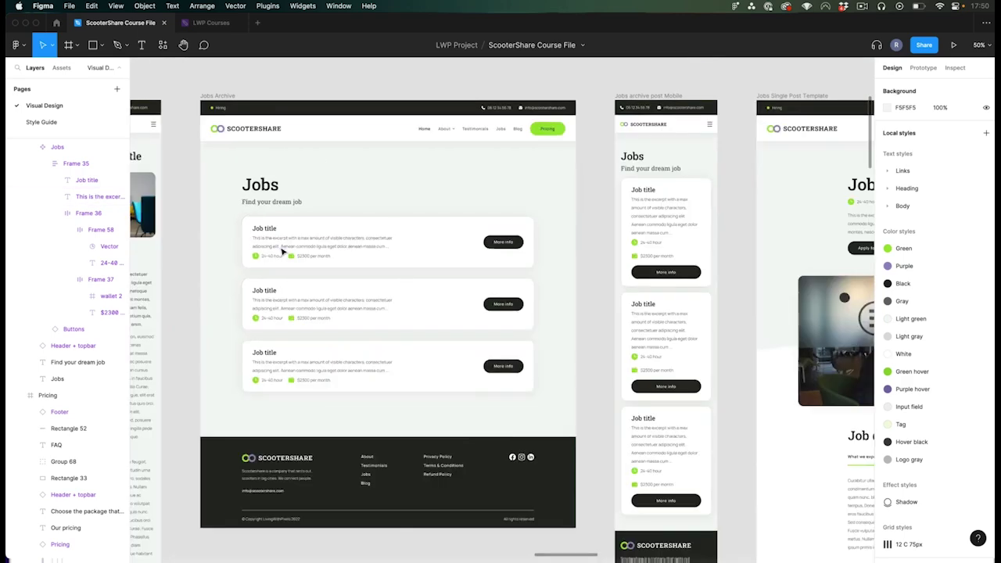
scroll(282, 250, up, 5)
scroll(340, 249, down, 5)
scroll(340, 249, down, 5)
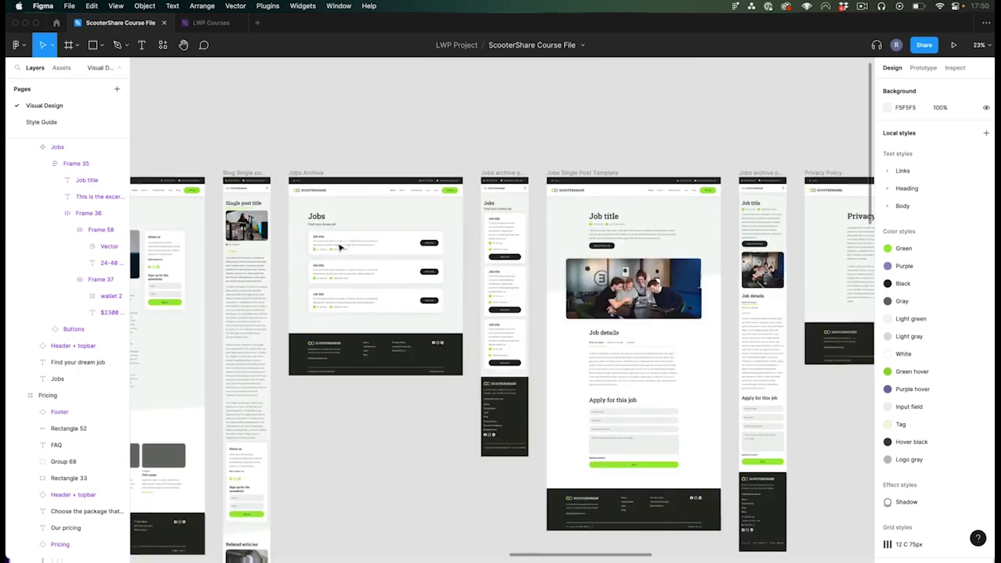
- Examine the post name and excerpt text of the first blog card in the Blog archive design
scroll(352, 239, left, 5)
scroll(299, 240, up, 10)
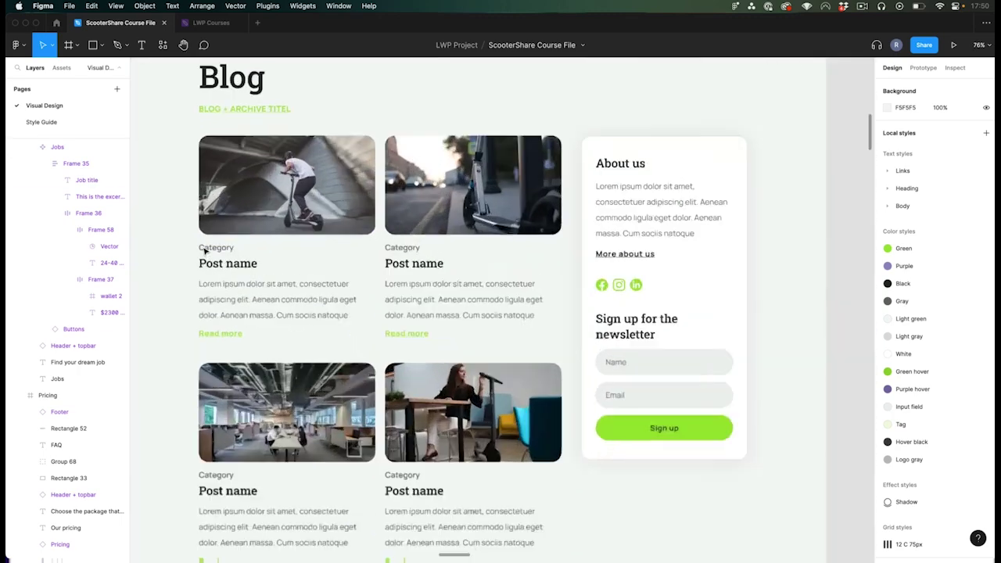
click(208, 268)
scroll(210, 269, down, 3)
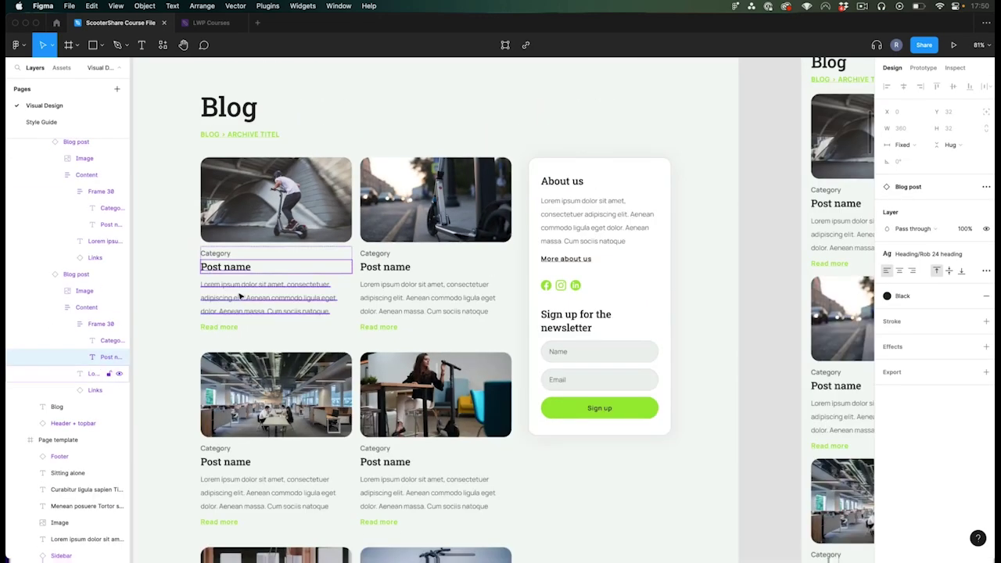
click(243, 289)
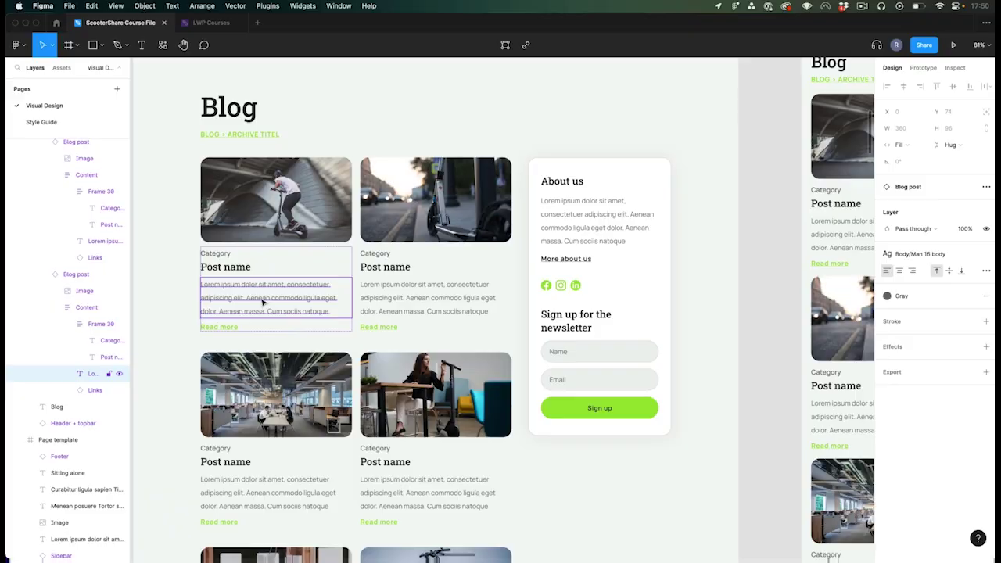
- Switch to Chrome and check the Excerpt field of the Hello world! post
key(super+Tab)
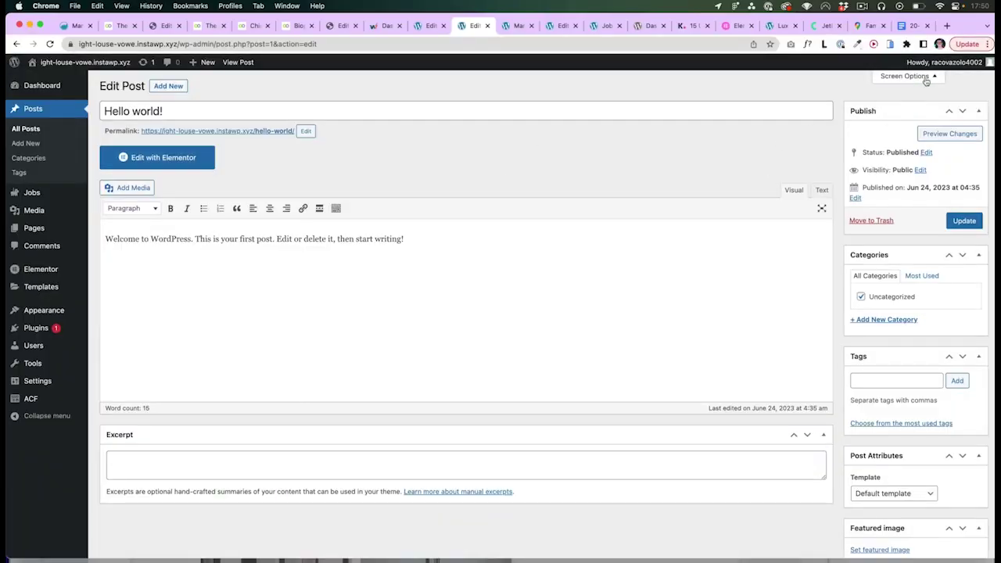
click(151, 466)
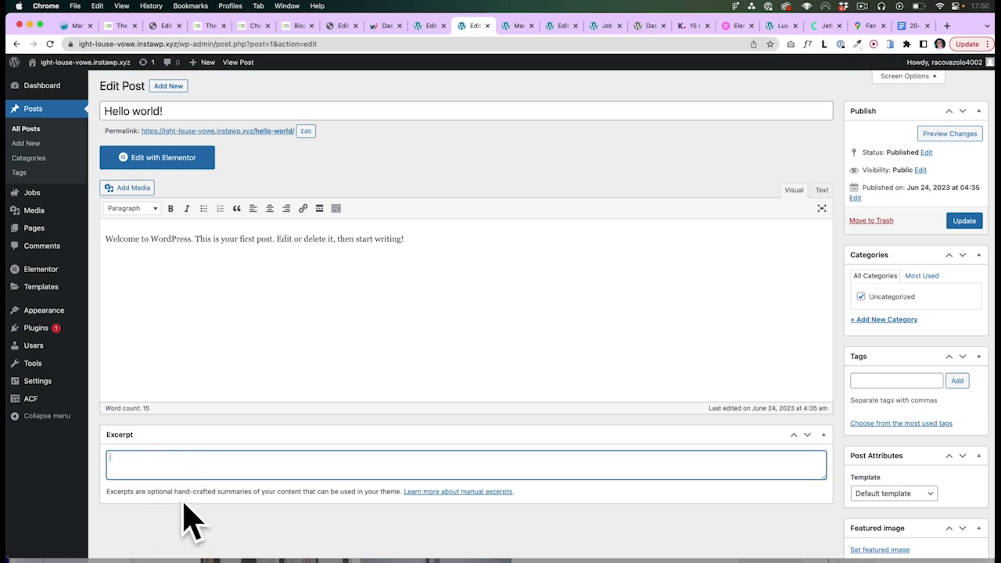
click(92, 227)
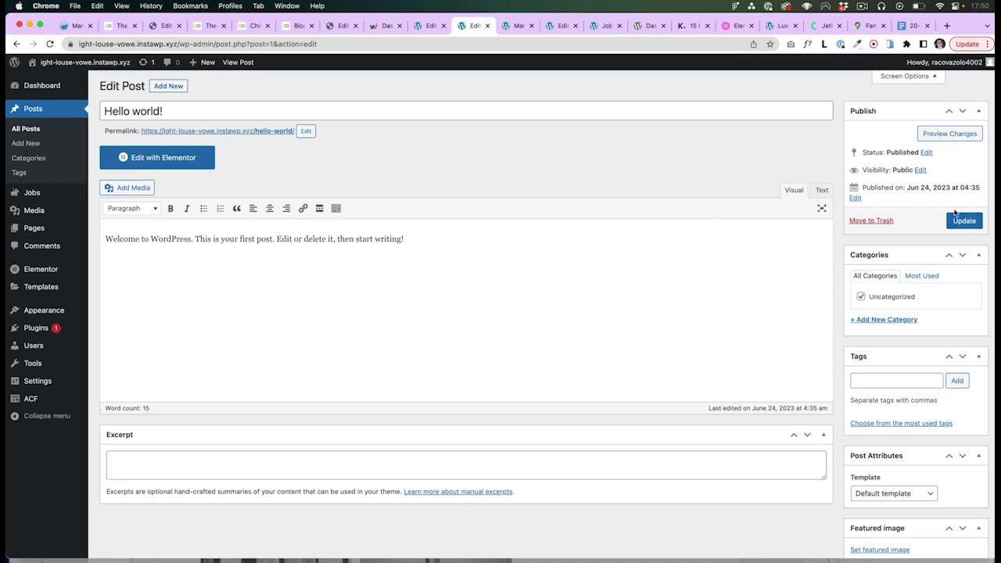
click(957, 219)
- Open the Manager job for editing and check which screen elements it offers
click(32, 194)
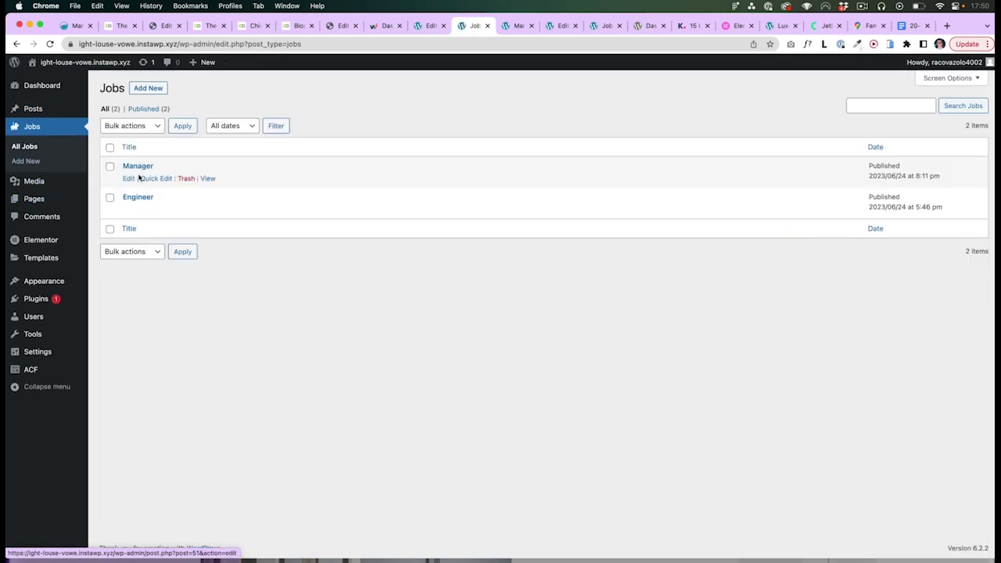
click(138, 167)
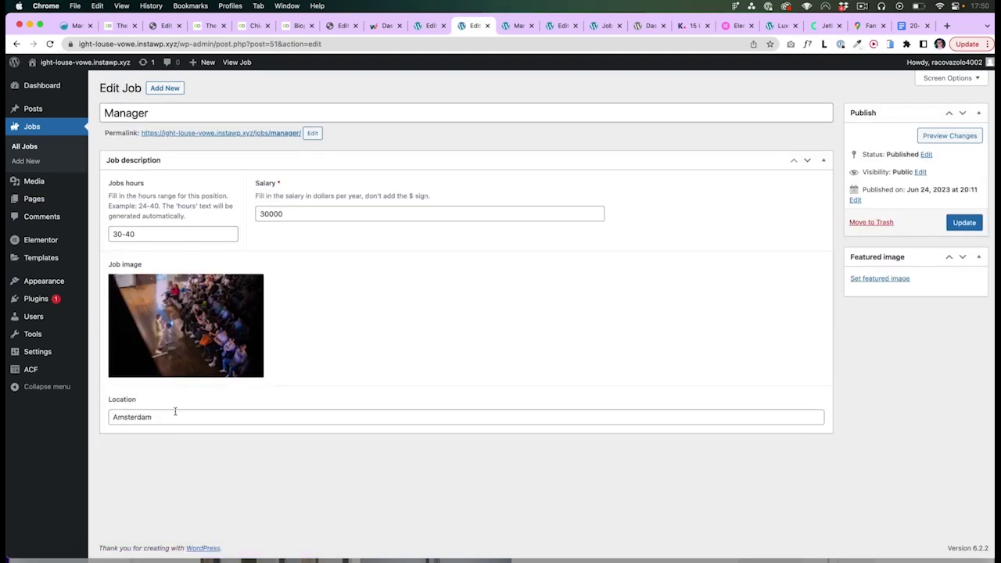
click(945, 78)
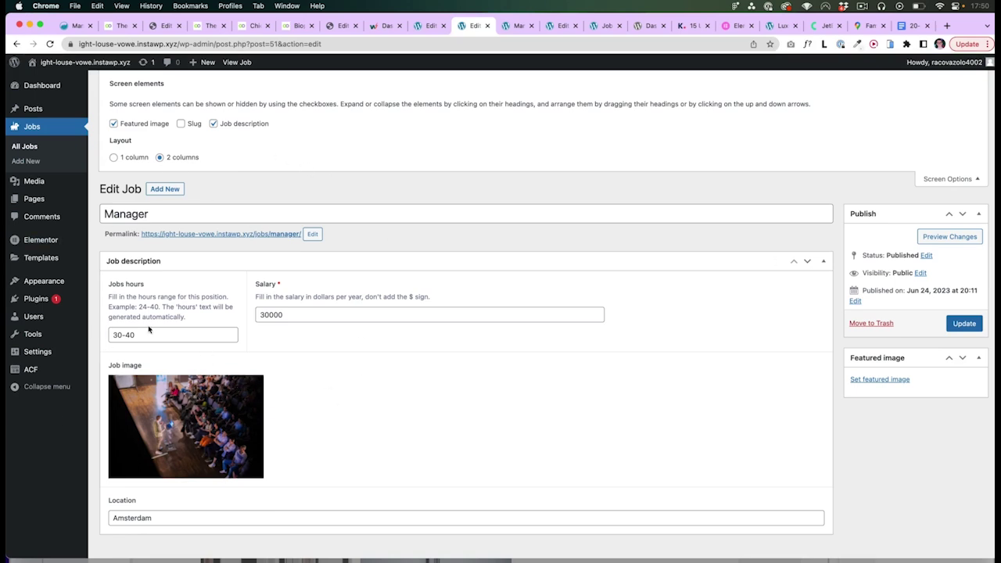
- Enable Excerpt support for the Jobs post type in ACF's advanced settings and save the changes
mouse_move(48, 370)
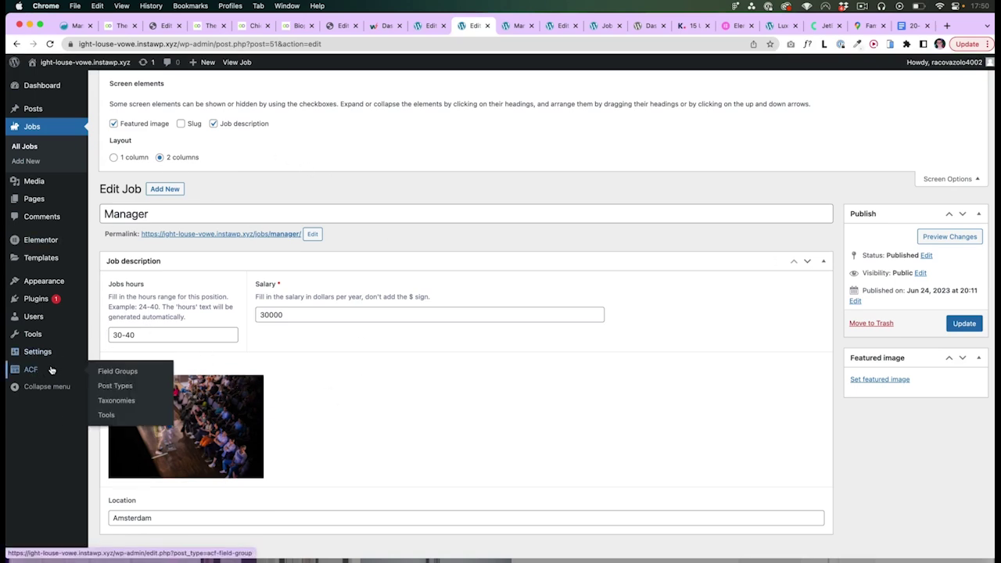
click(116, 387)
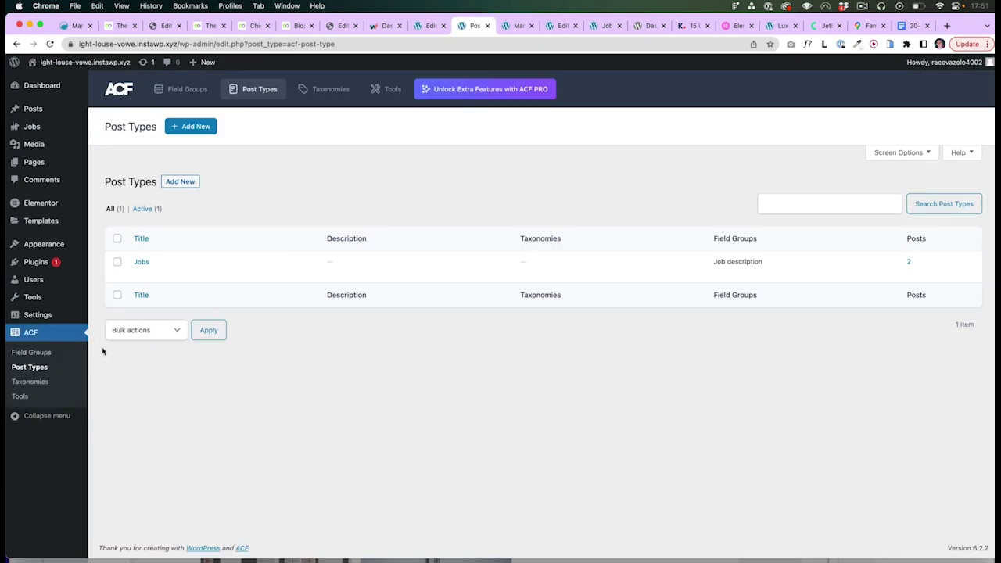
click(141, 263)
scroll(103, 402, down, 5)
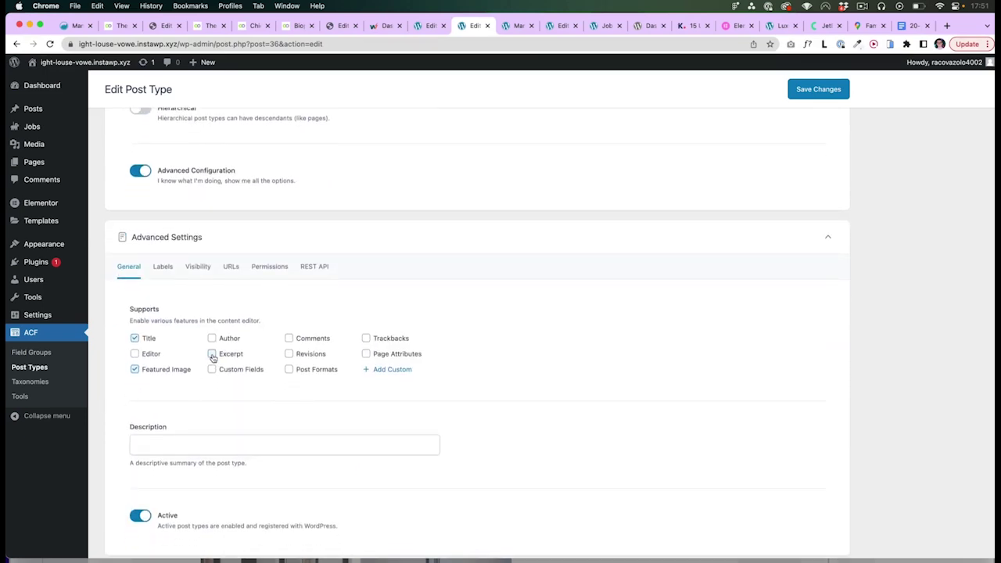
click(211, 354)
scroll(645, 384, up, 5)
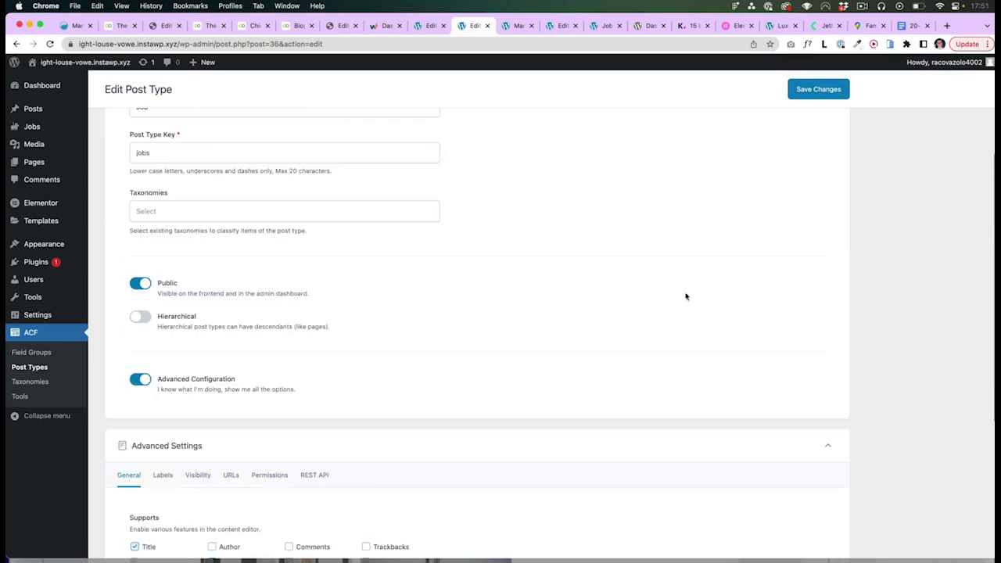
click(808, 91)
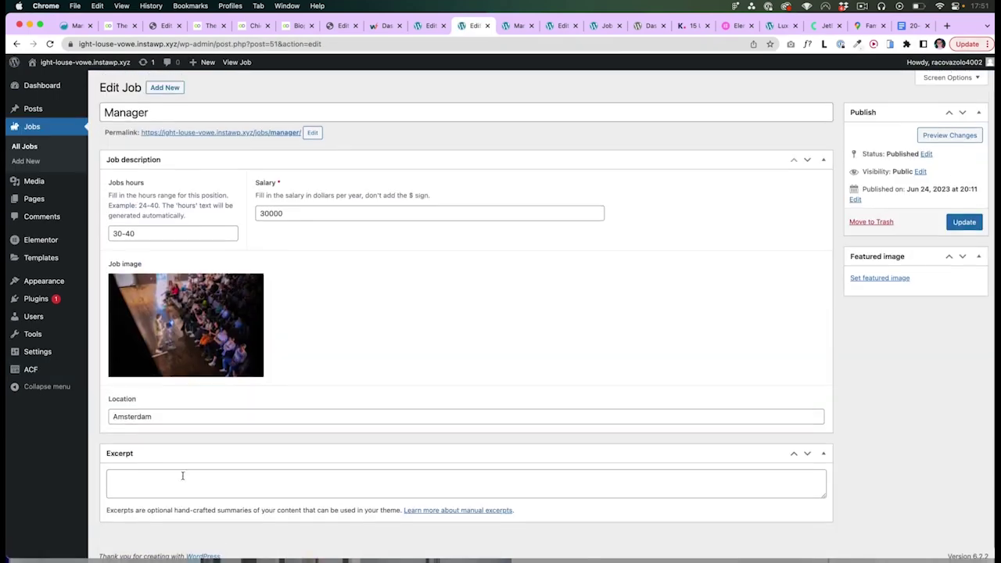
- Enter "This managing role is great, click on this post." as the Manager job's excerpt and update the job
click(166, 482)
click(178, 485)
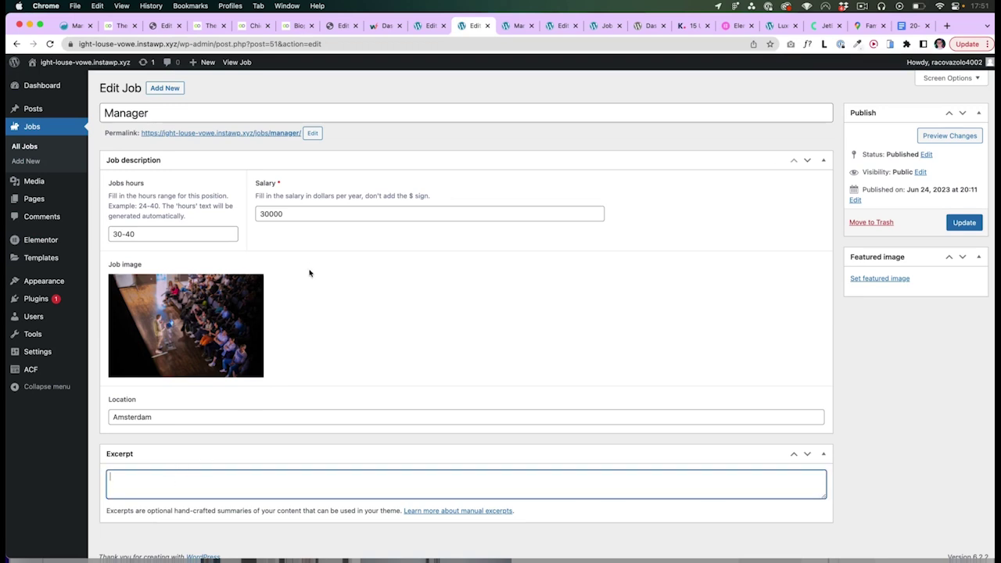
text(This managing role is great, click on this post.)
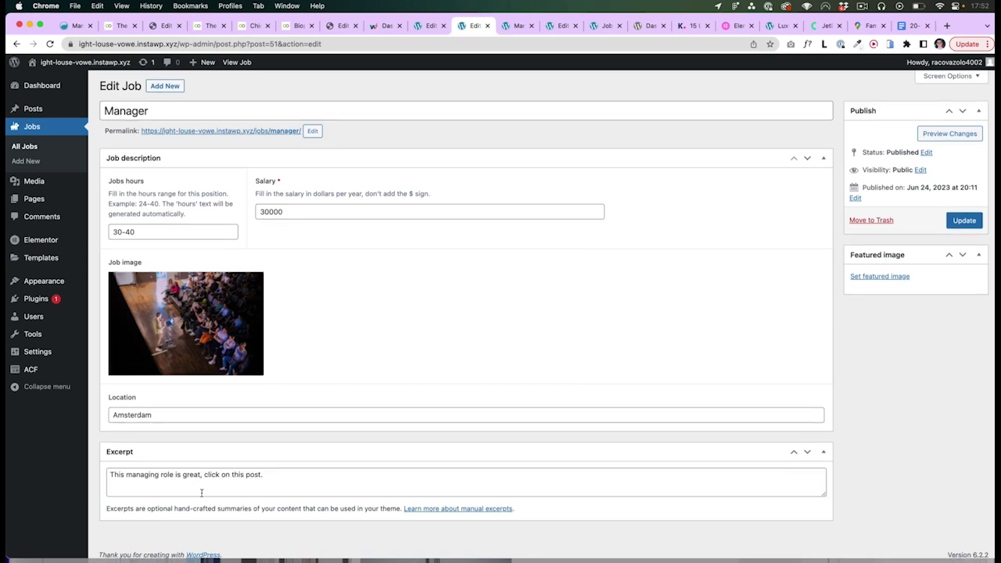
click(287, 504)
click(964, 222)
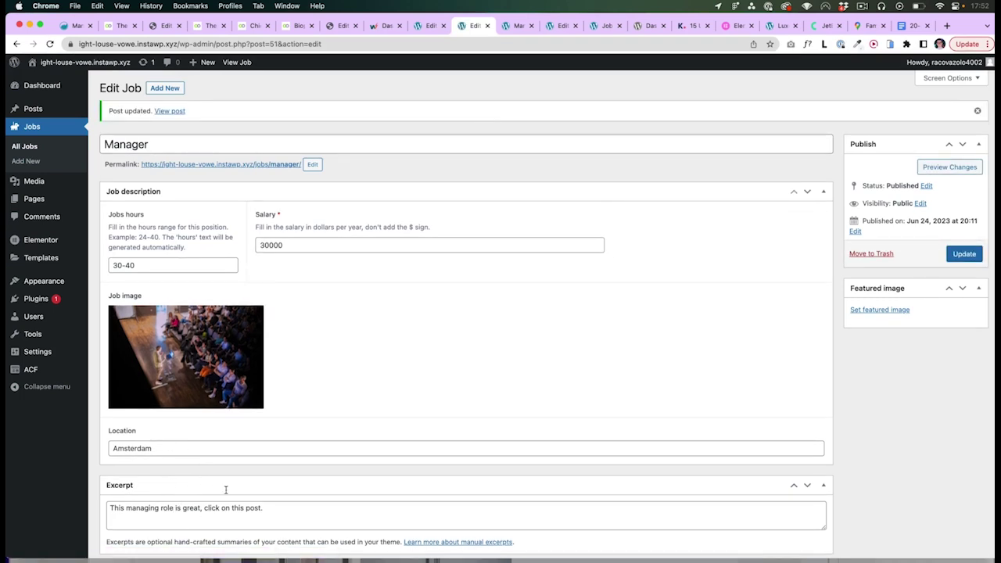
- Add a Post Excerpt widget below the Manager title in the loop item, and compare it with the job card in Figma
click(429, 26)
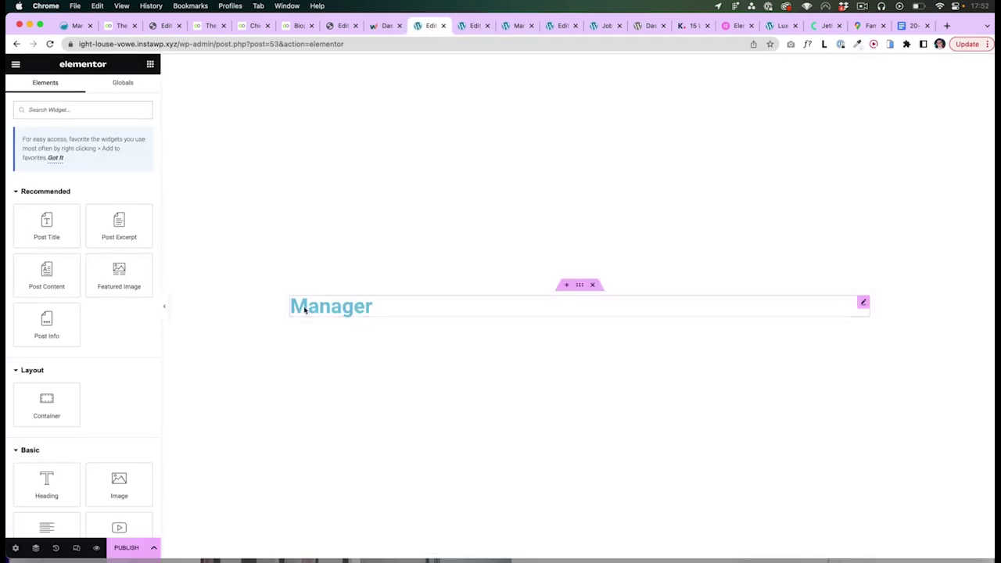
drag(111, 232, 329, 313)
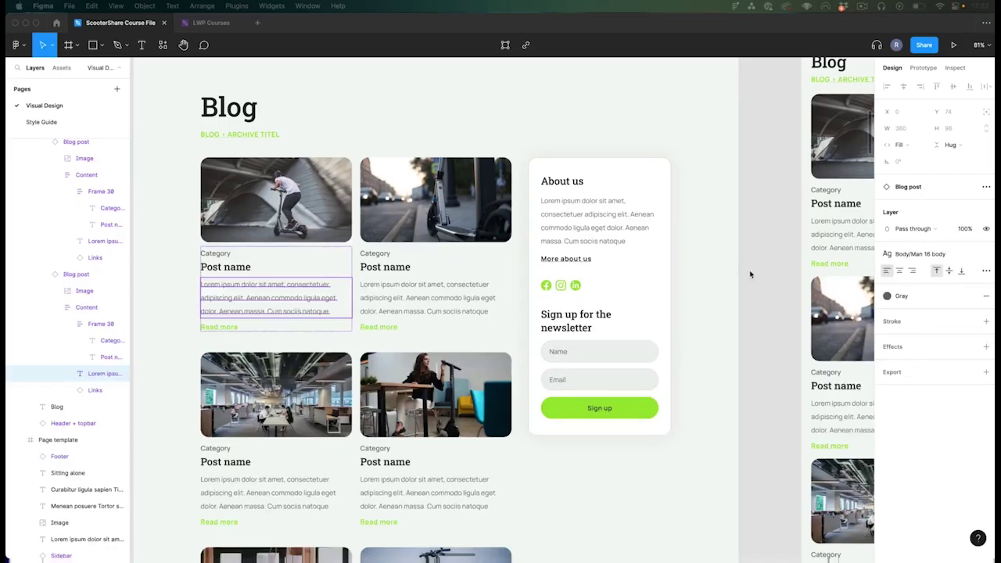
scroll(749, 274, right, 15)
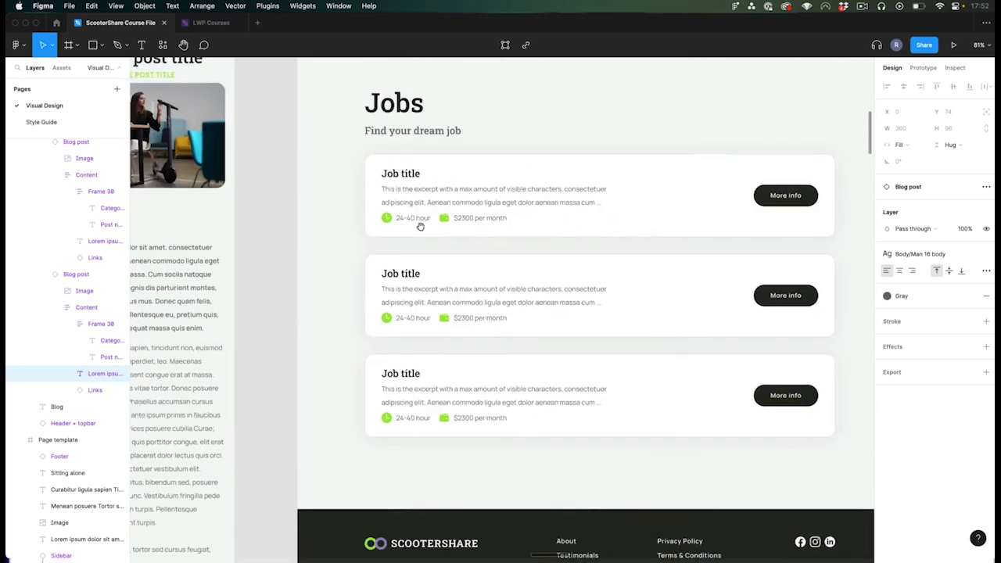
scroll(420, 226, right, 5)
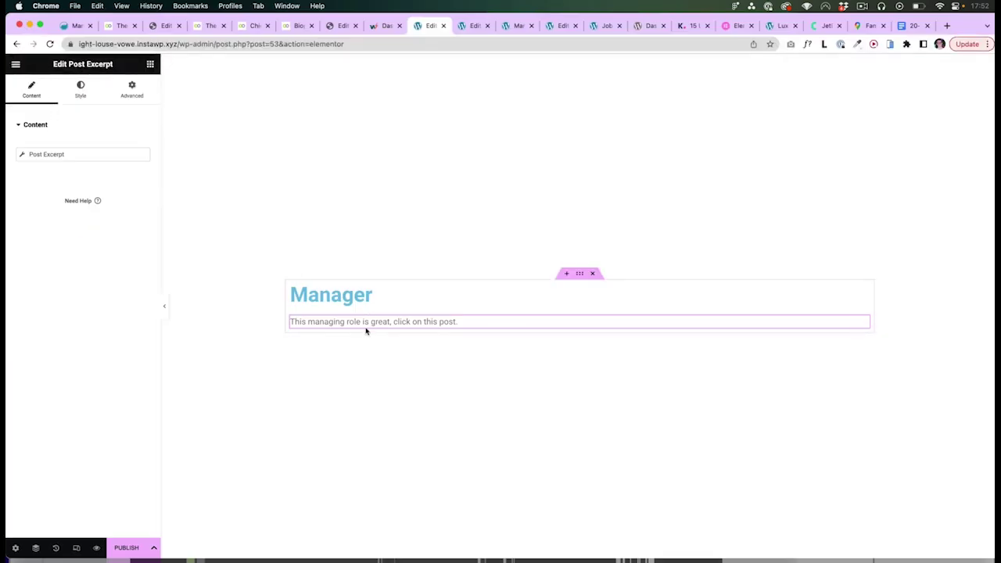
- Open the Jobs single v1 template in Elementor from the Manager job page and copy its icon list
click(476, 27)
click(510, 25)
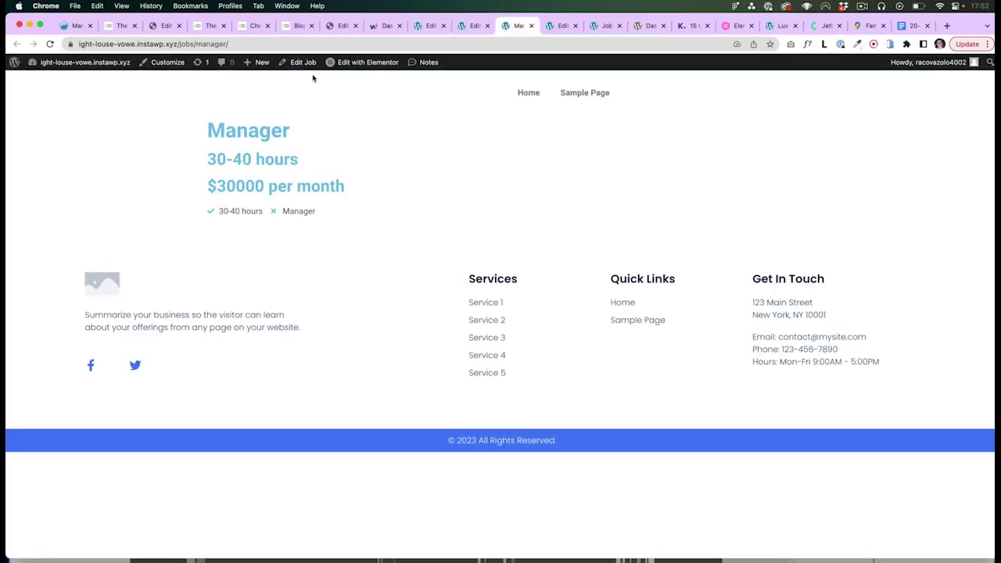
mouse_move(358, 64)
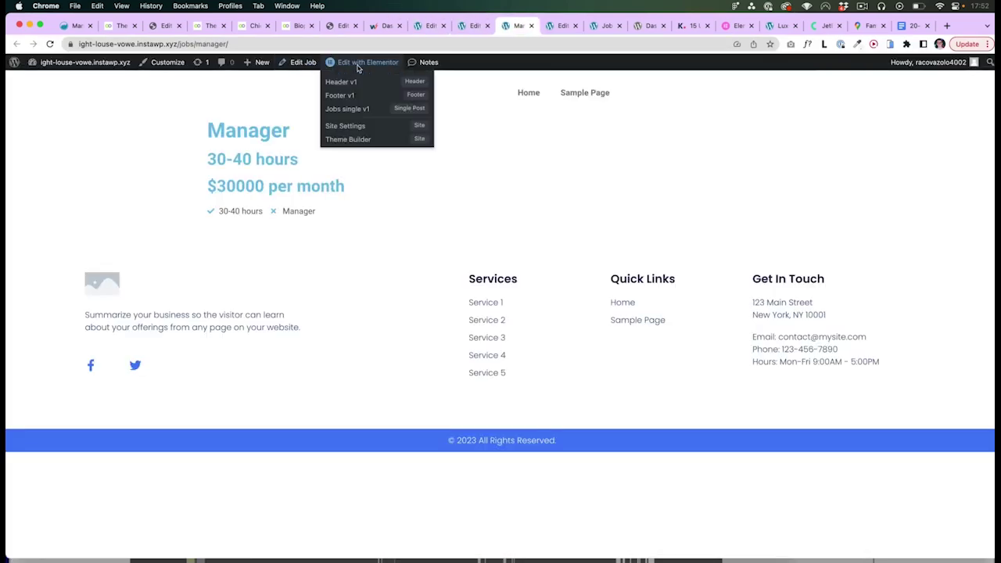
click(355, 110)
click(536, 28)
click(344, 276)
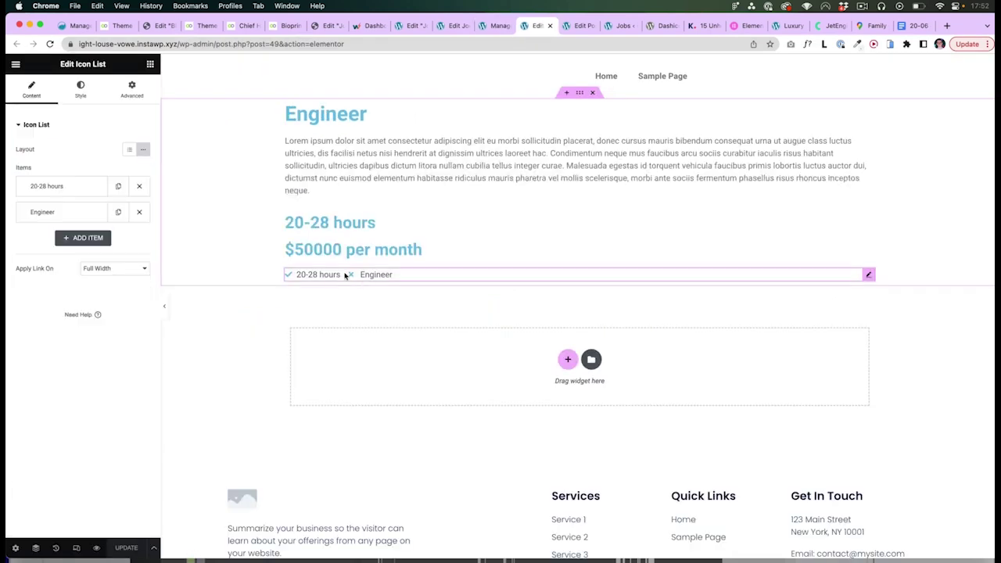
right_click(349, 277)
click(375, 320)
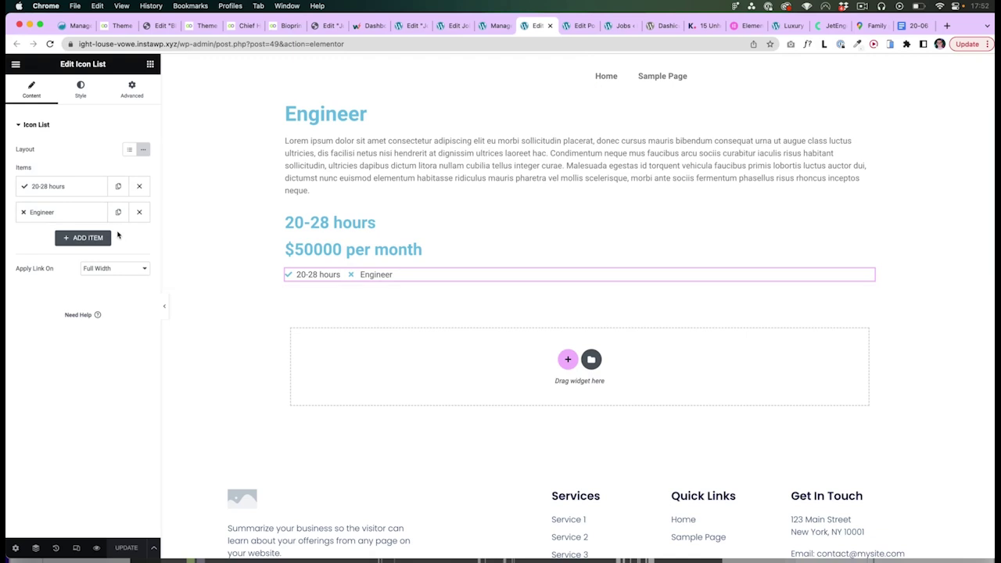
- Set the second icon list item's text to the ACF Salary field, with "$" before and "per year" after the value
click(65, 212)
click(68, 249)
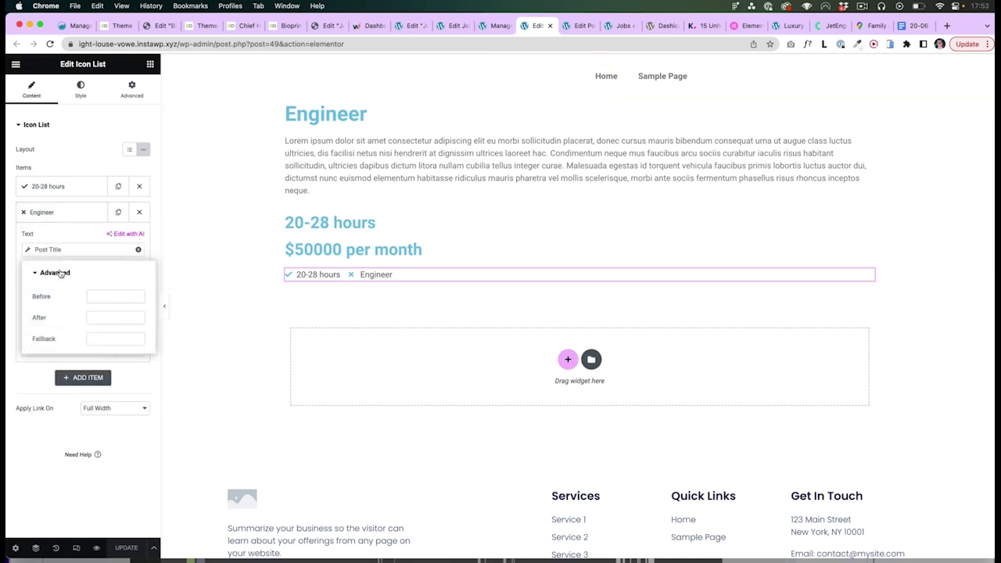
click(138, 249)
click(137, 249)
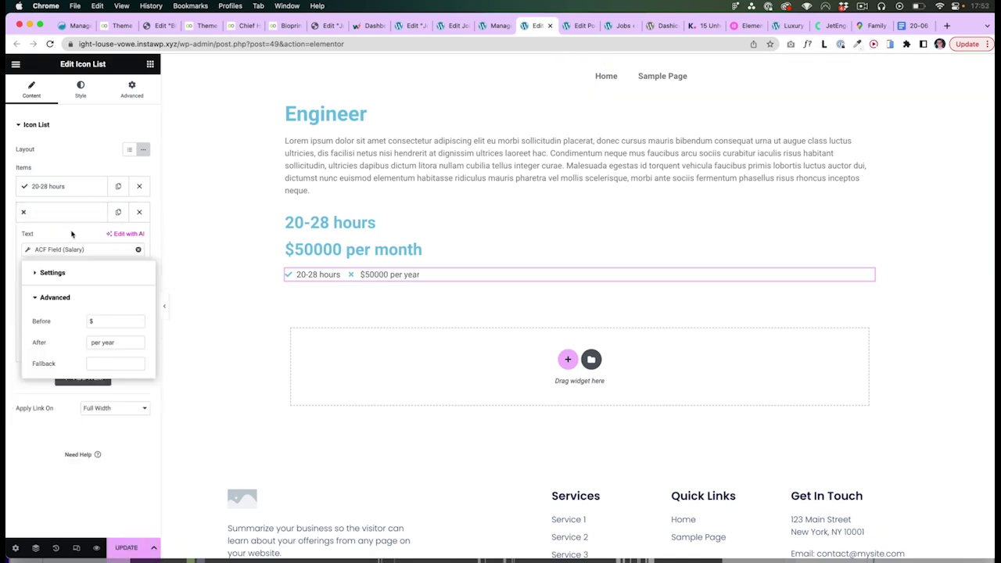
click(63, 212)
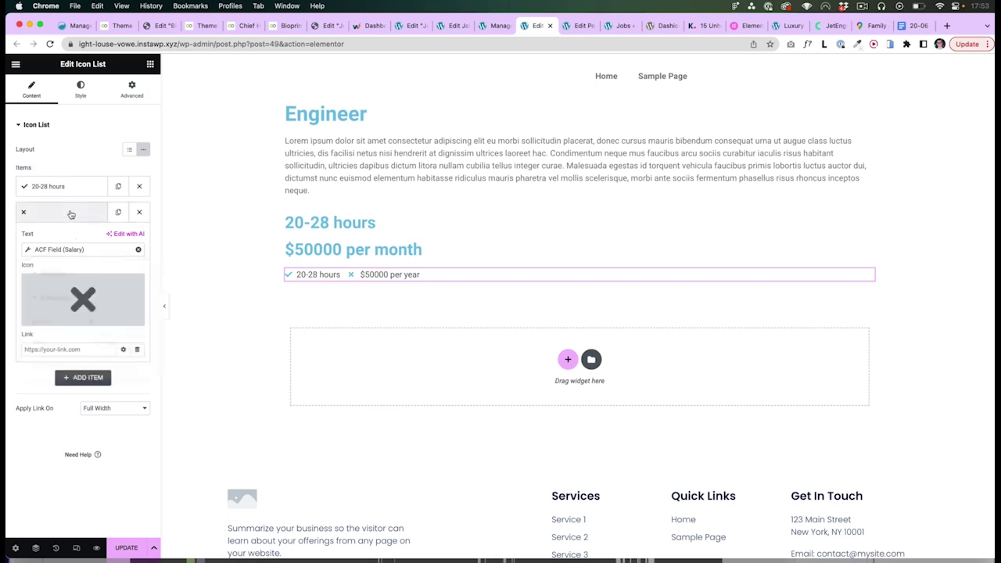
- Copy the icon list into the loop item below the excerpt, and compare its values with the Manager job's fields
right_click(344, 277)
click(367, 322)
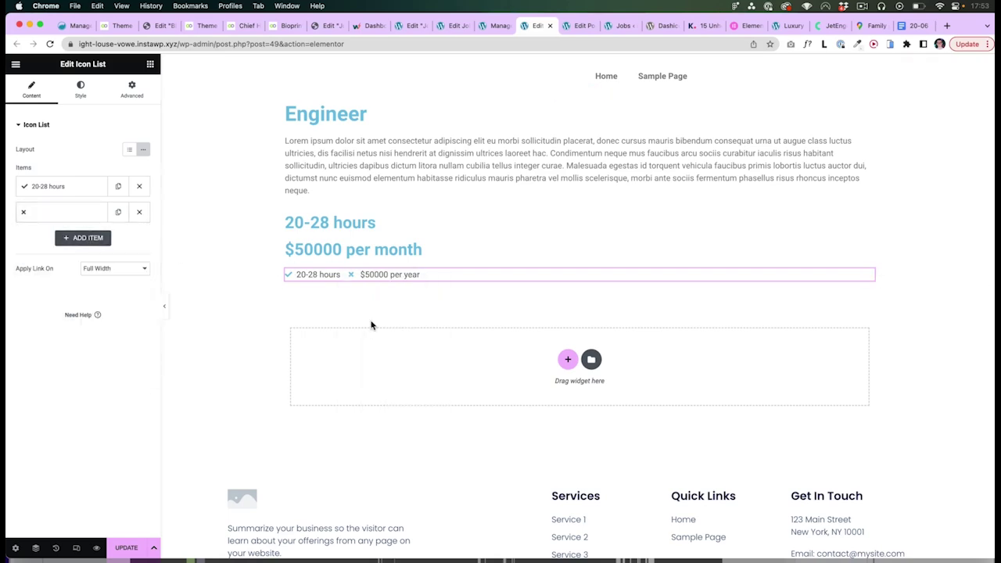
click(498, 27)
click(412, 26)
right_click(342, 324)
click(367, 382)
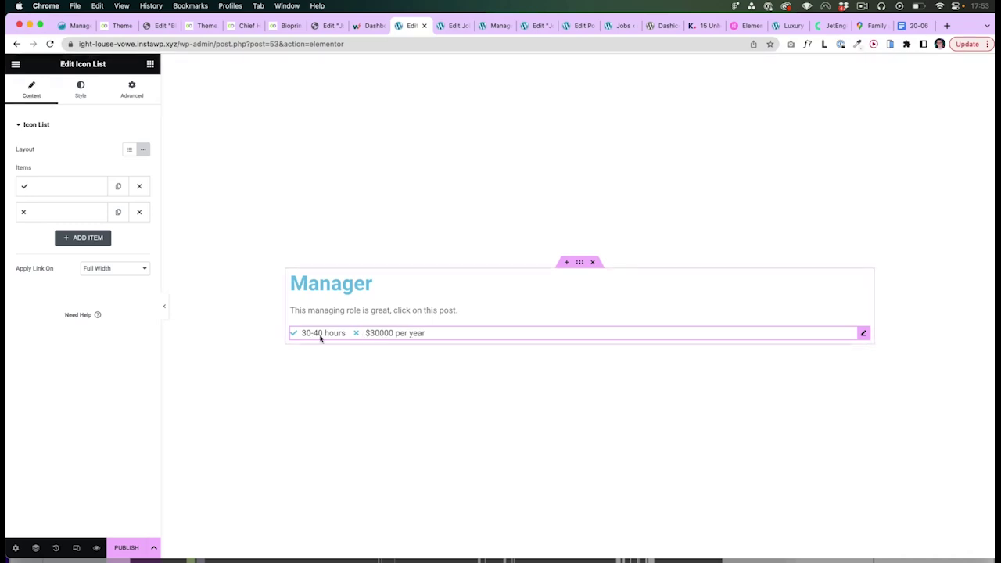
click(453, 28)
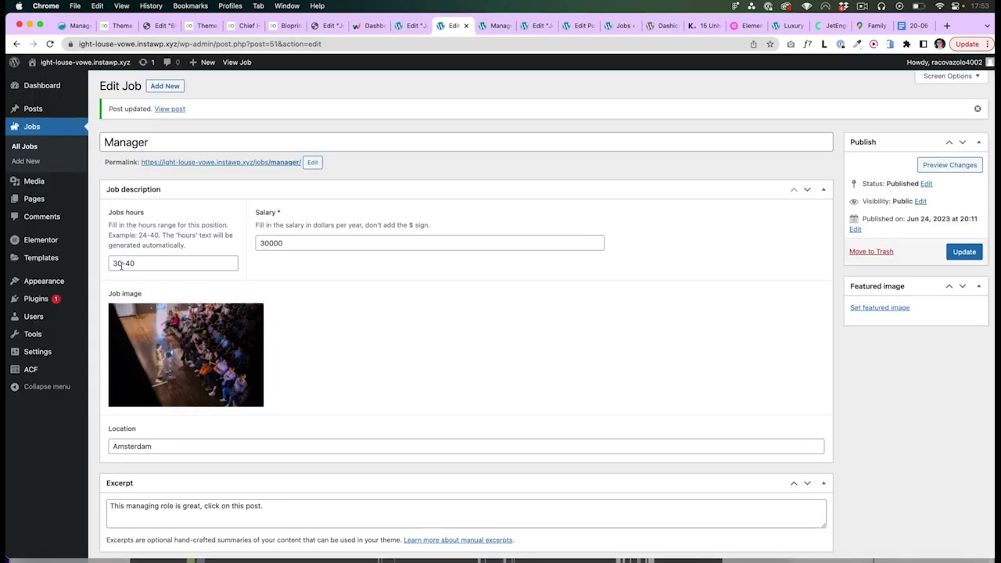
click(409, 29)
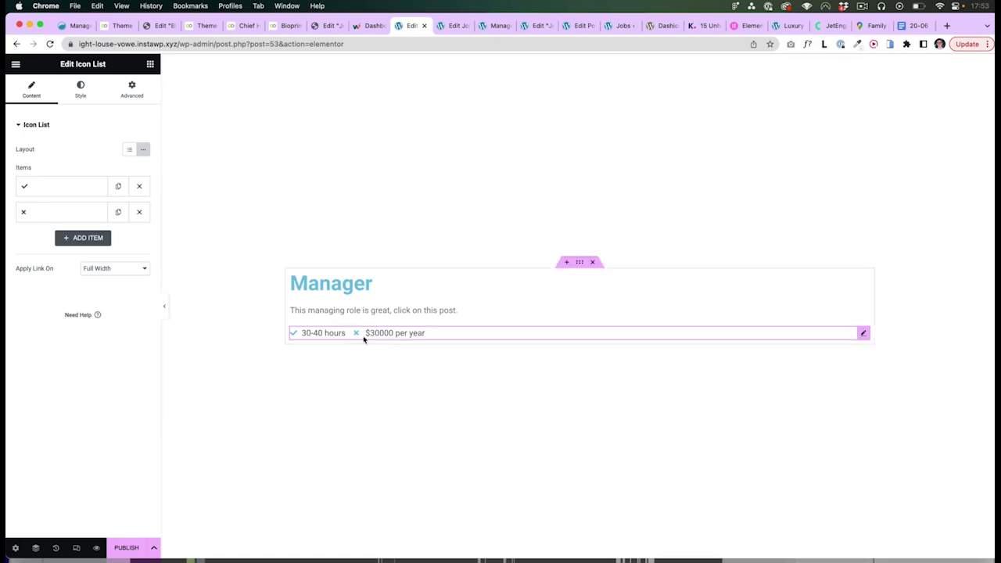
- Add a Button widget below the icon list in the loop item and link it dynamically to the Post URL
click(393, 348)
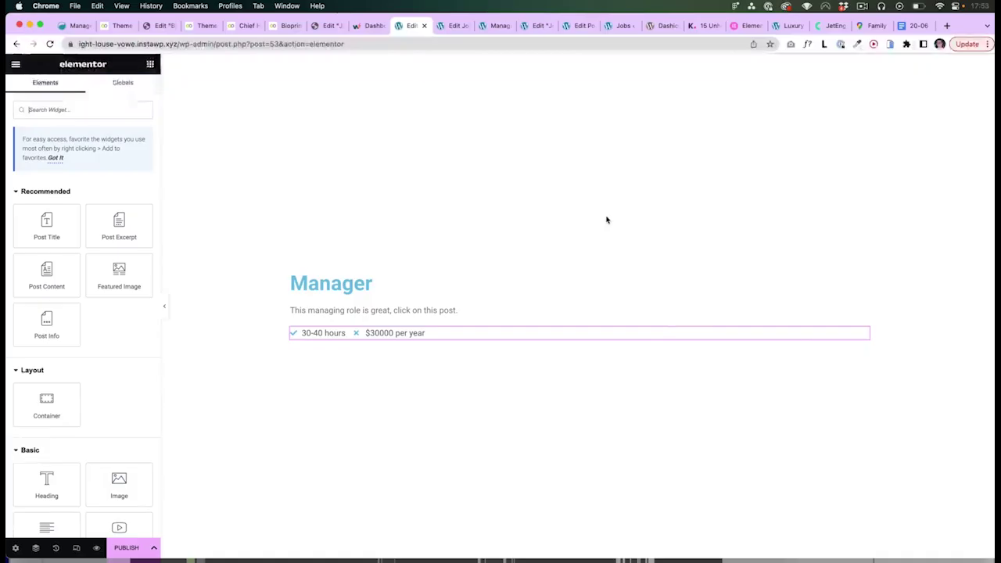
scroll(111, 436, down, 3)
drag(46, 425, 344, 341)
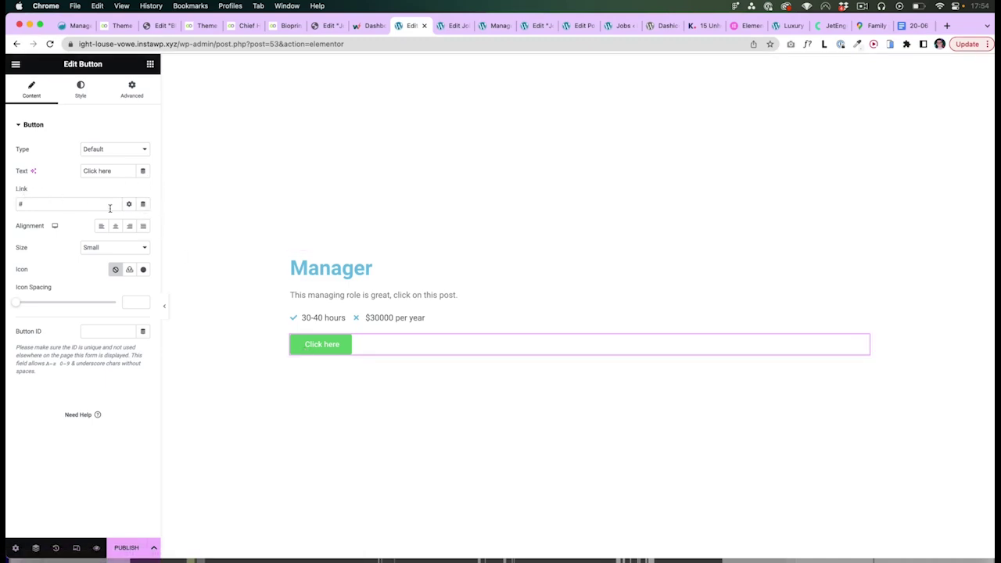
click(143, 204)
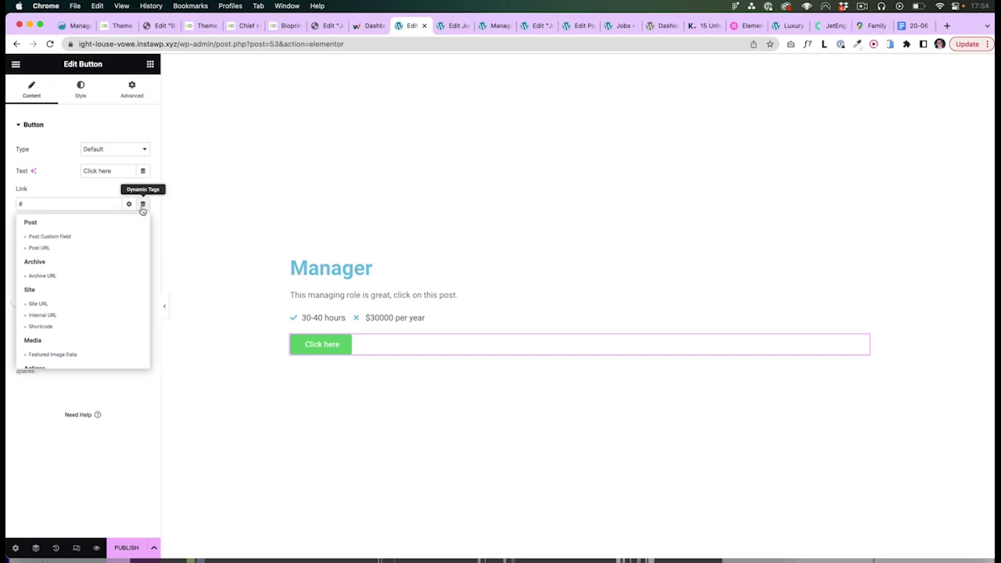
click(57, 249)
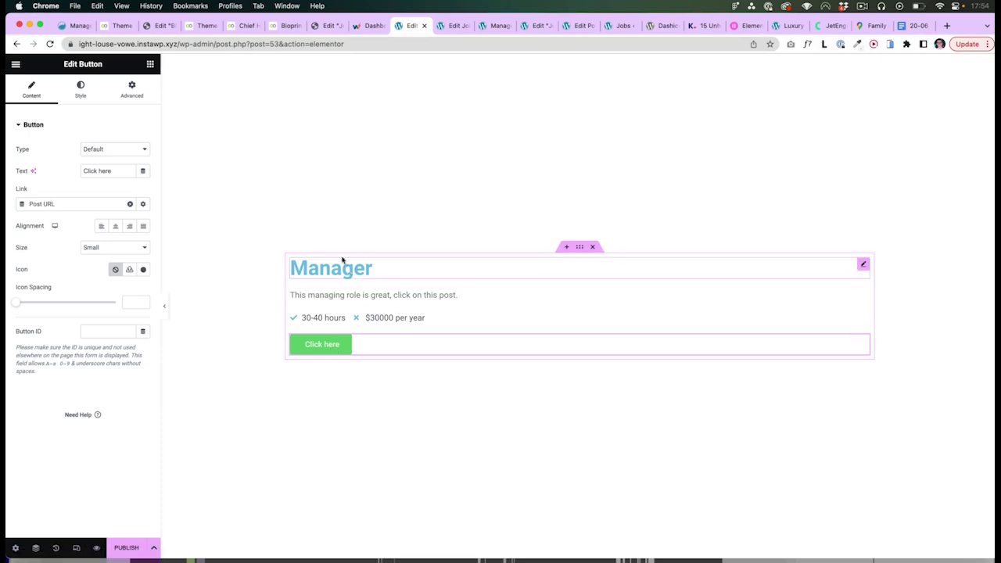
- Check the published Manager job page and compare the loop item's layout with the job card in Figma
click(485, 27)
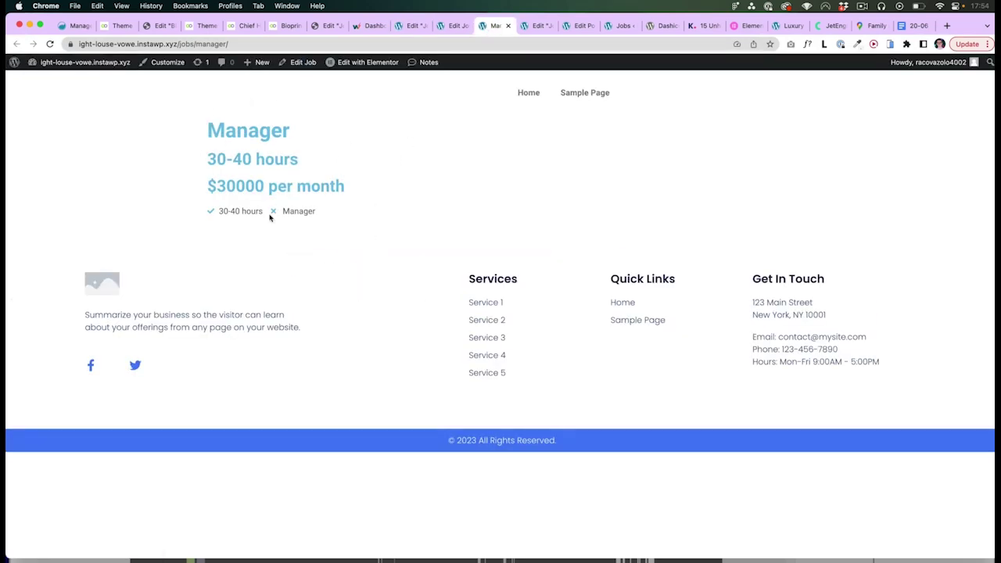
click(412, 26)
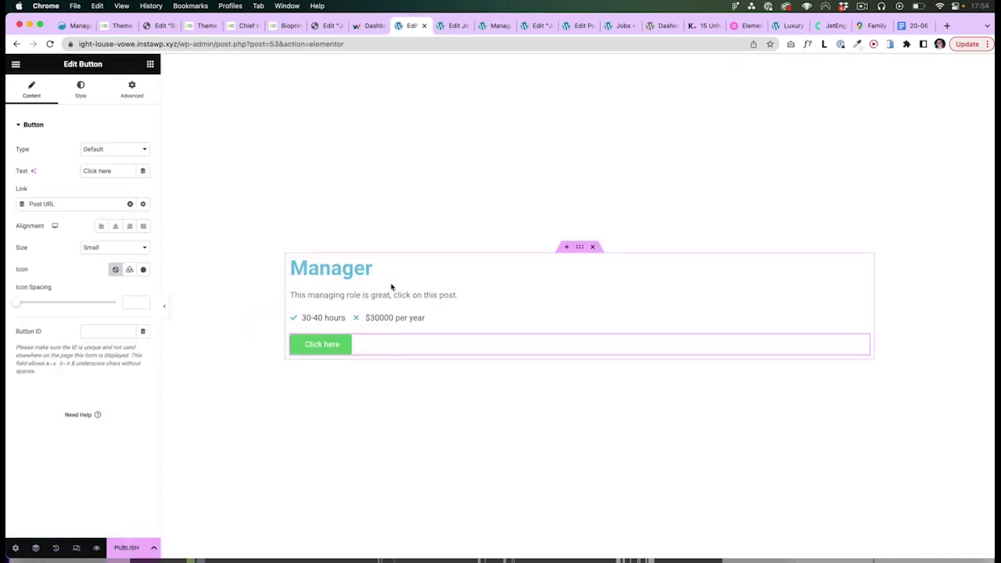
key(super+Tab)
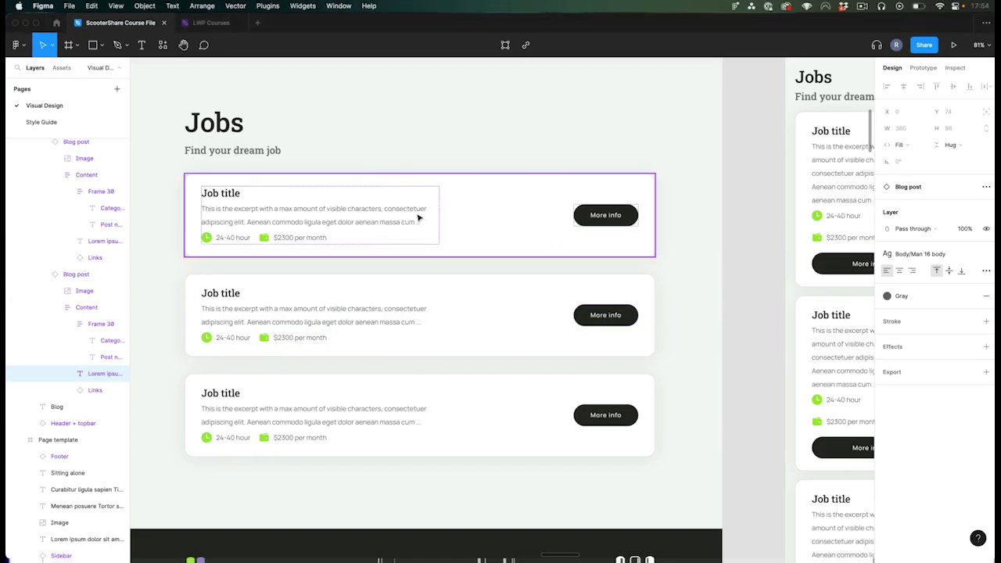
key(super+Tab)
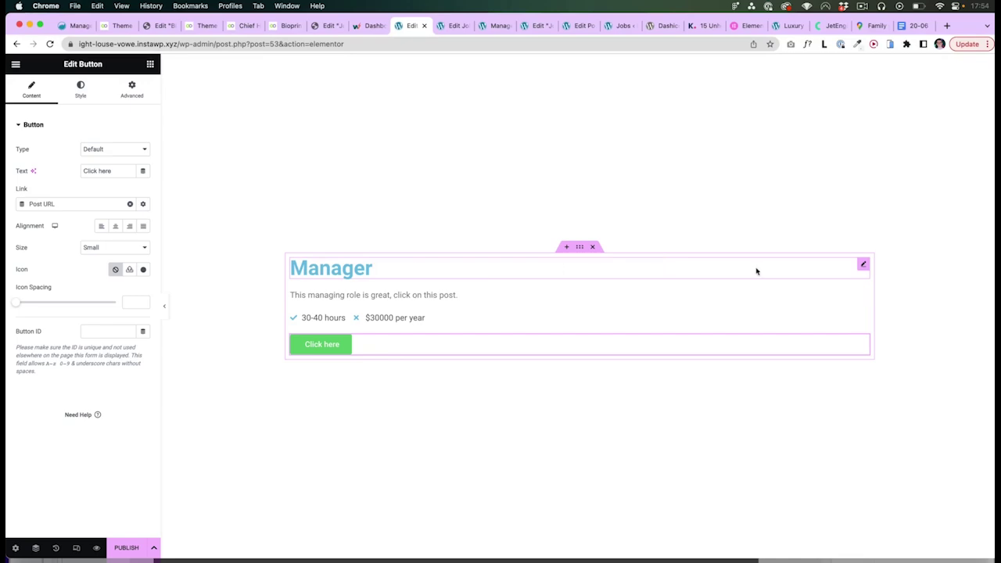
- Link the loop item's Manager title dynamically to the Post URL, consulting the Figma job card for reference
click(863, 267)
key(super+Tab)
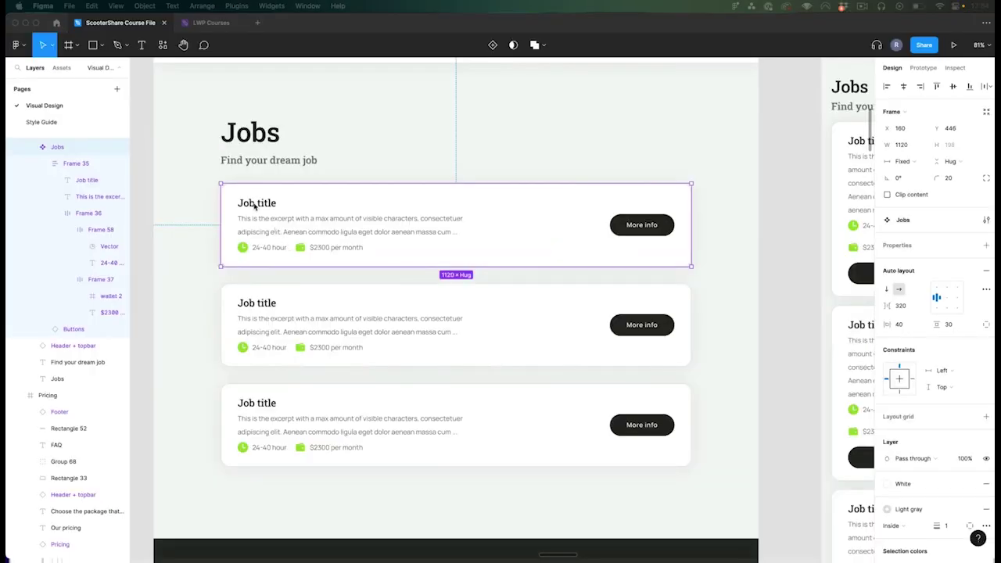
key(super+Tab)
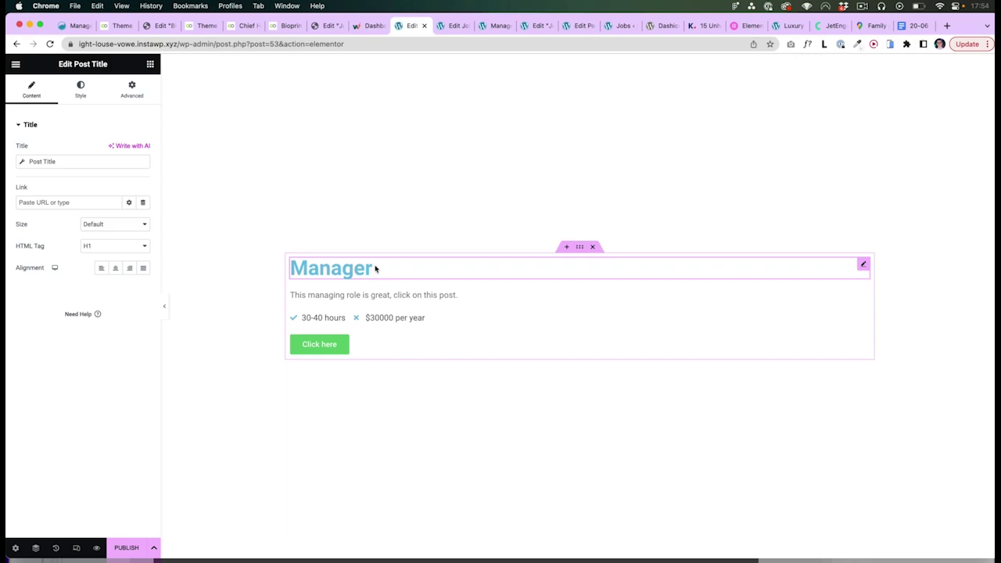
click(142, 203)
click(51, 247)
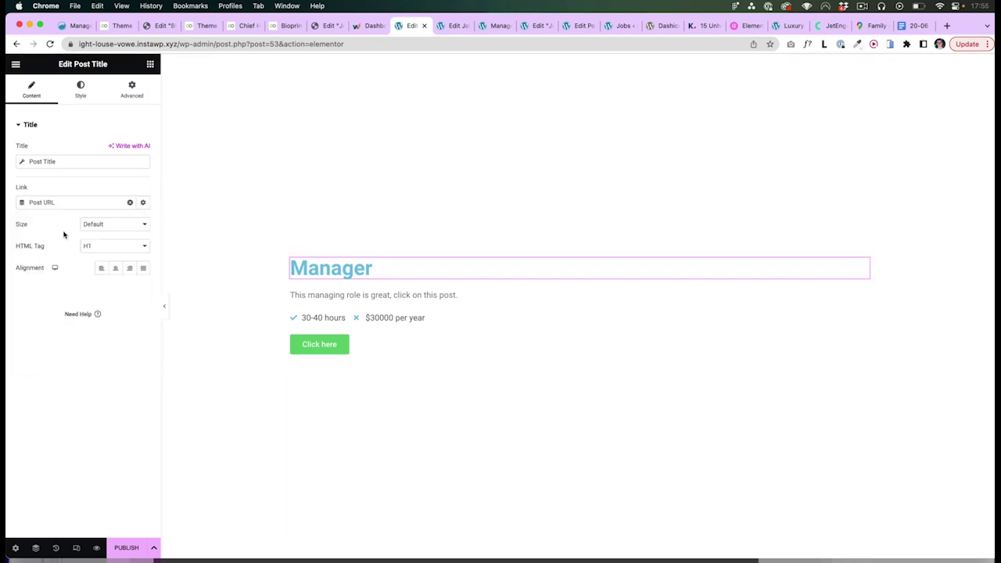
- Examine the blog archive design in Figma, including each card's image, category, post name, excerpt and read more link
key(super+Tab)
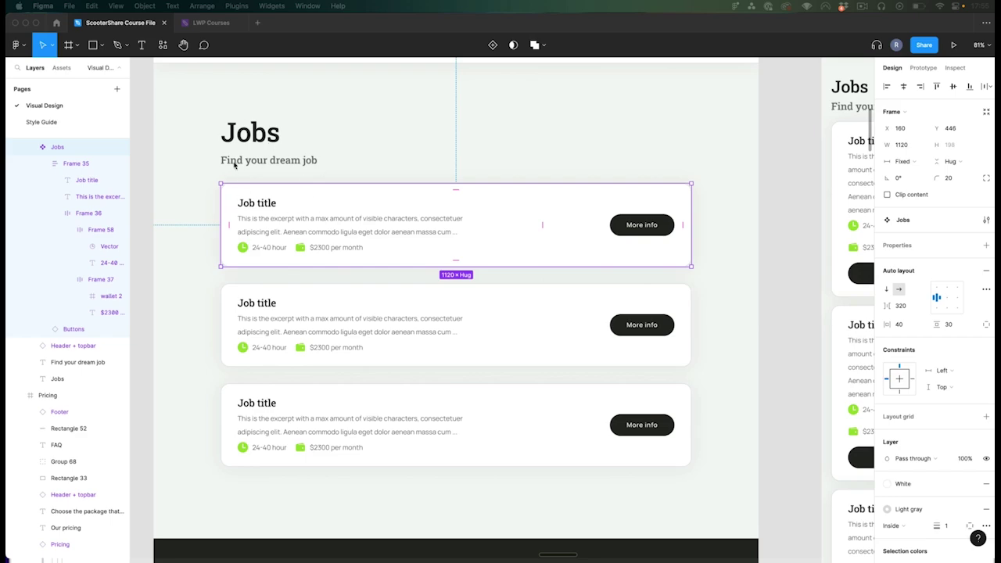
scroll(188, 210, down, 4)
scroll(188, 211, left, 20)
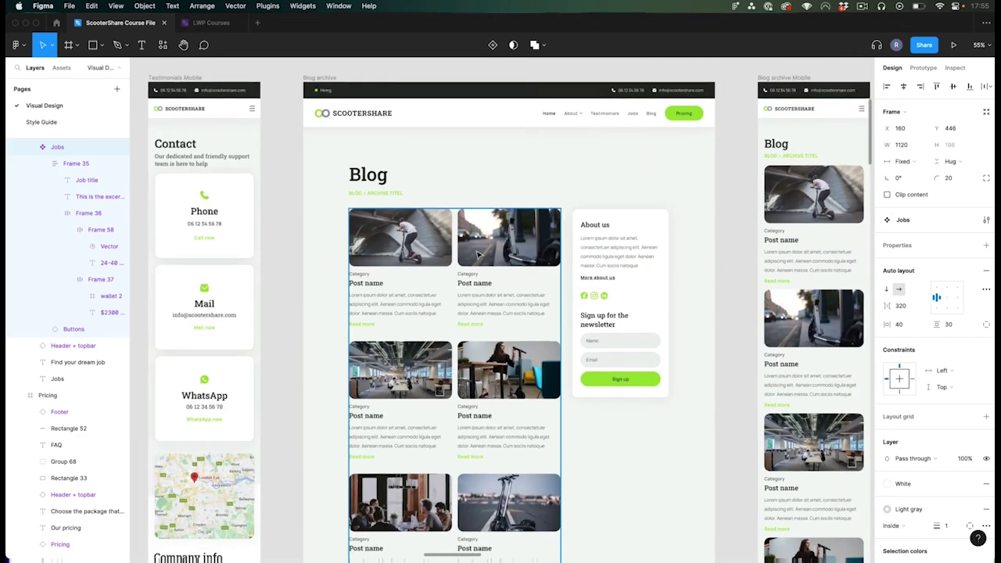
scroll(479, 254, up, 5)
click(339, 219)
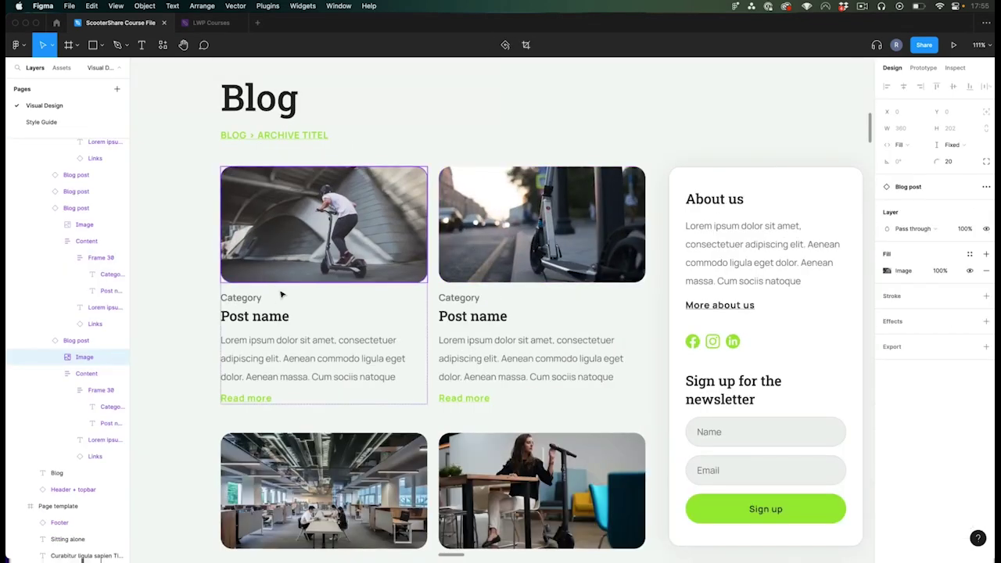
click(278, 317)
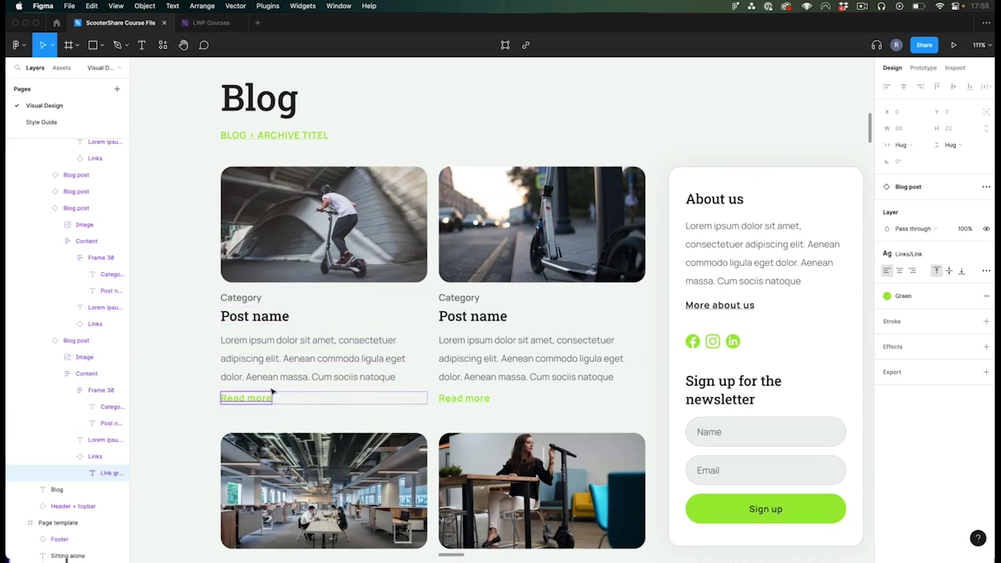
scroll(258, 398, down, 3)
click(254, 311)
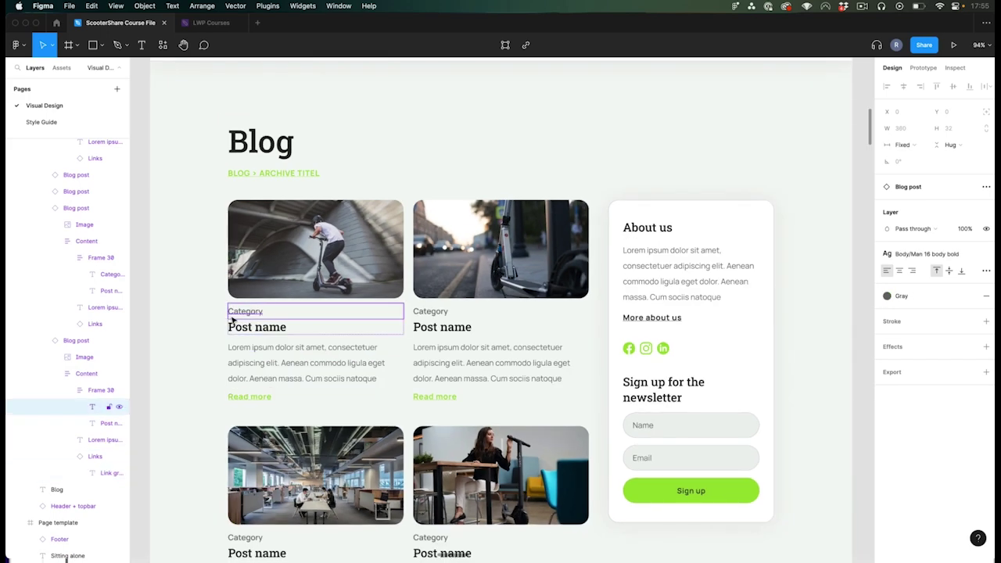
scroll(199, 303, down, 2)
scroll(200, 304, down, 2)
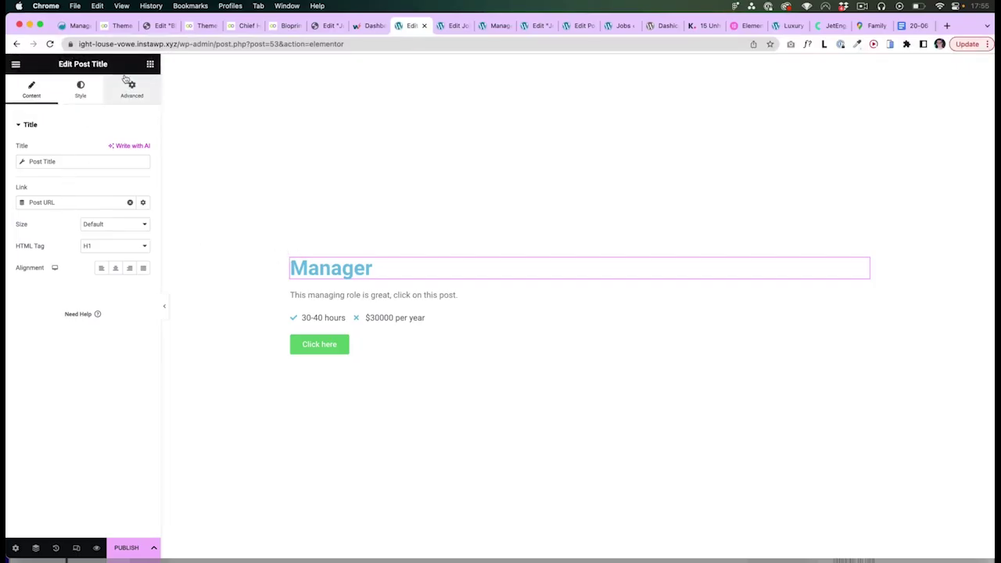
- Add a Post Info widget between the title and the excerpt, and remove its Date, Time and Comments items
click(149, 64)
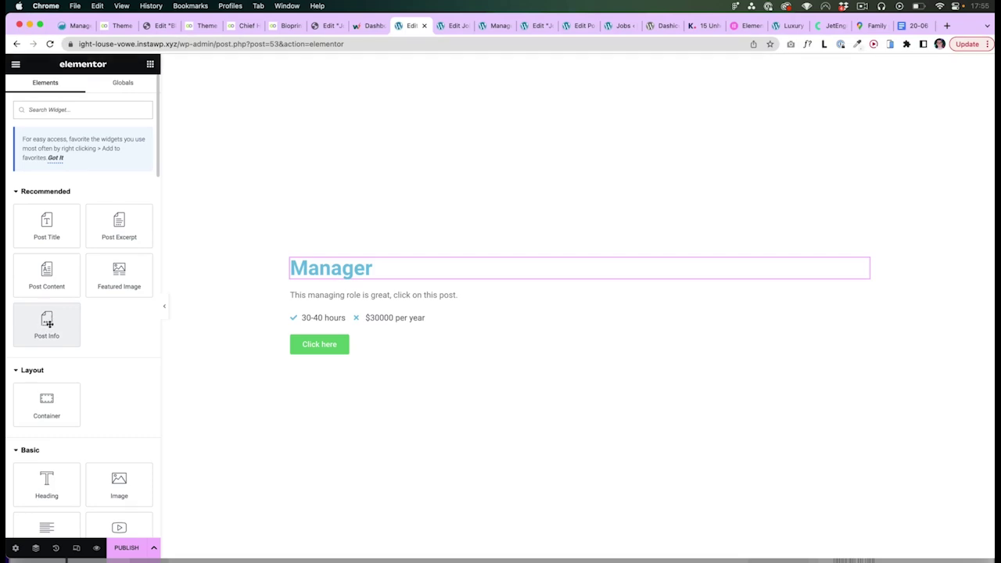
drag(45, 321, 337, 295)
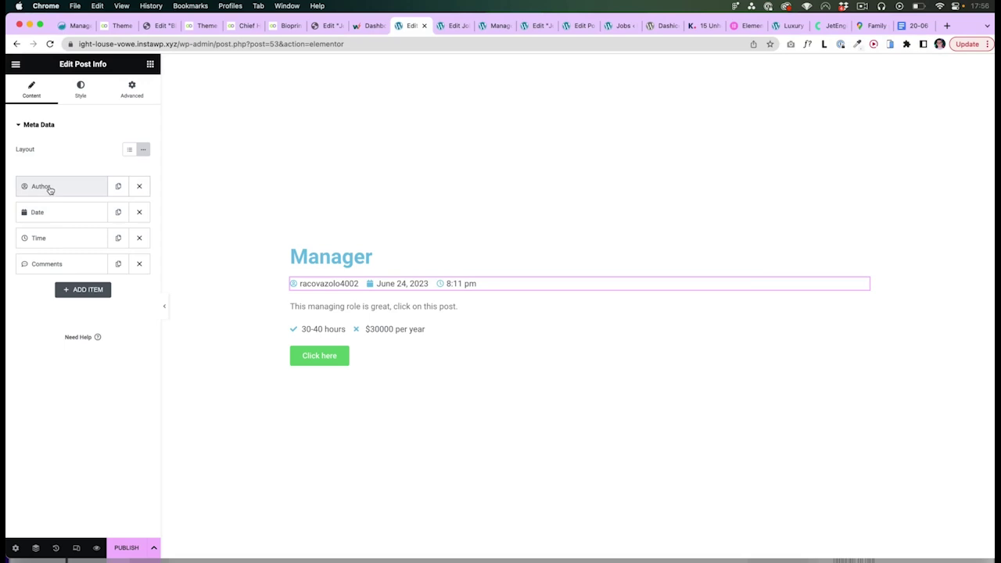
click(139, 212)
click(139, 212)
click(139, 212)
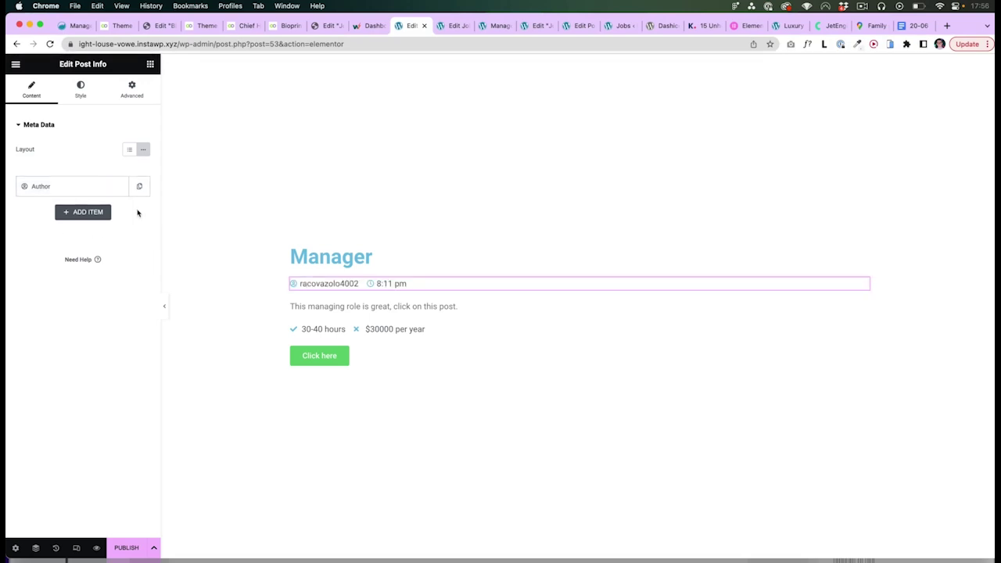
- Change the Post Info widget's Author item to the Terms type and choose Categories as its taxonomy
click(69, 191)
click(104, 216)
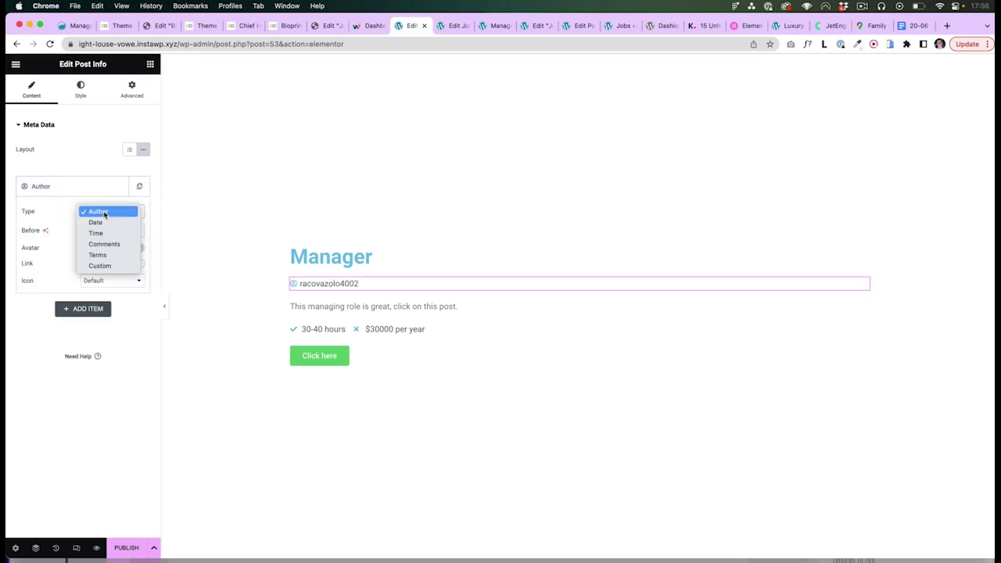
click(111, 256)
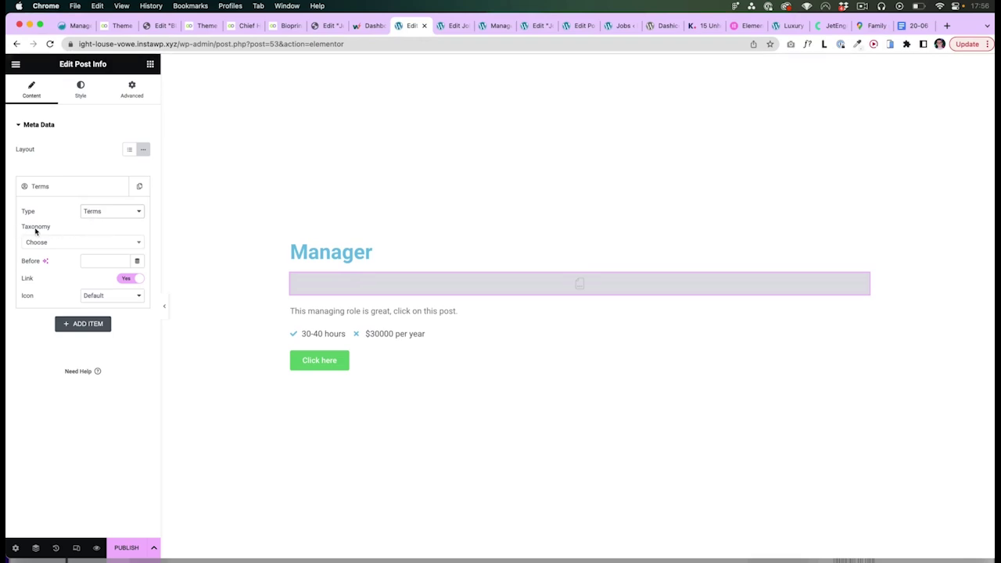
click(60, 244)
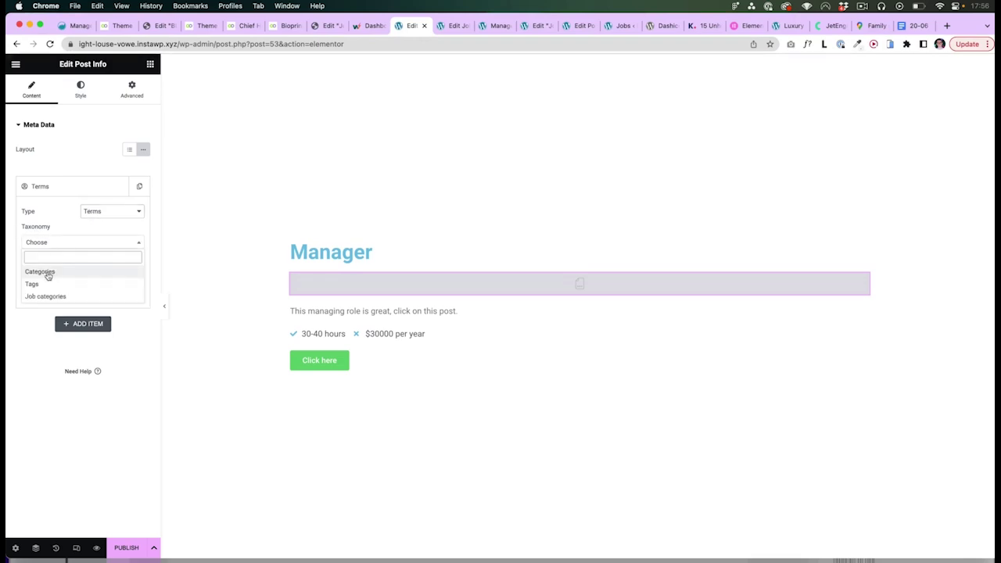
click(40, 272)
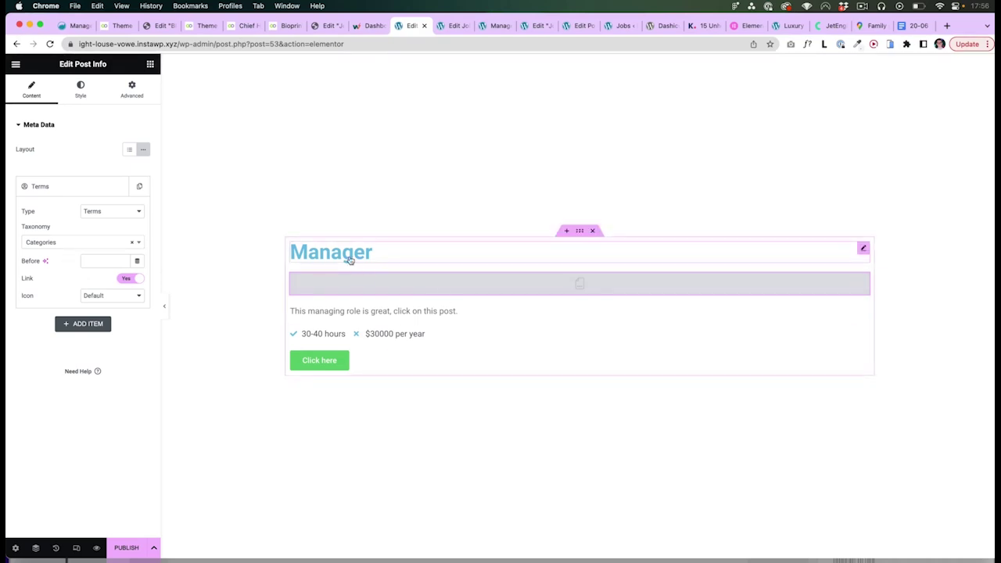
- Check the Manager job's edit page for assigned categories and return to the loop item
click(451, 26)
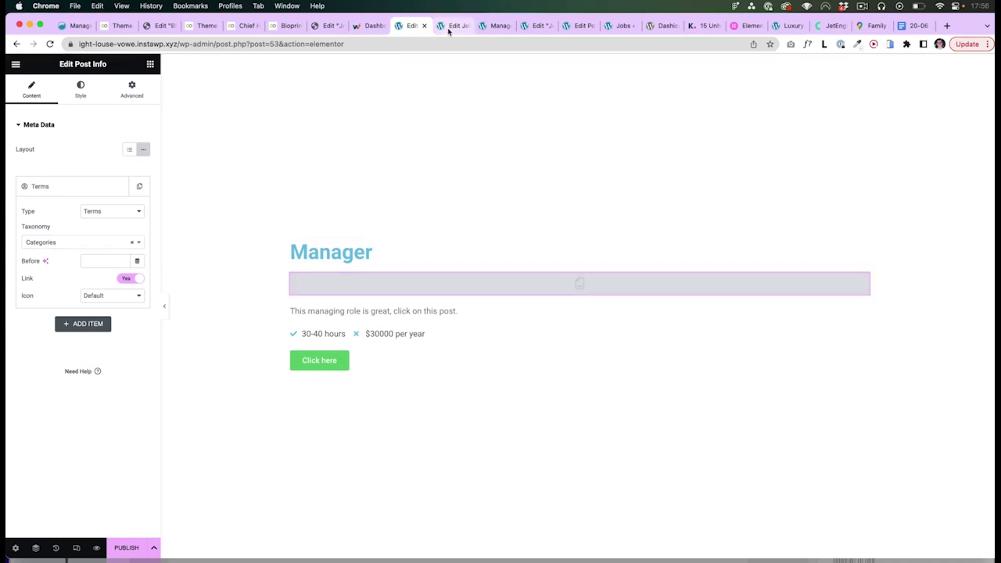
scroll(900, 368, down, 2)
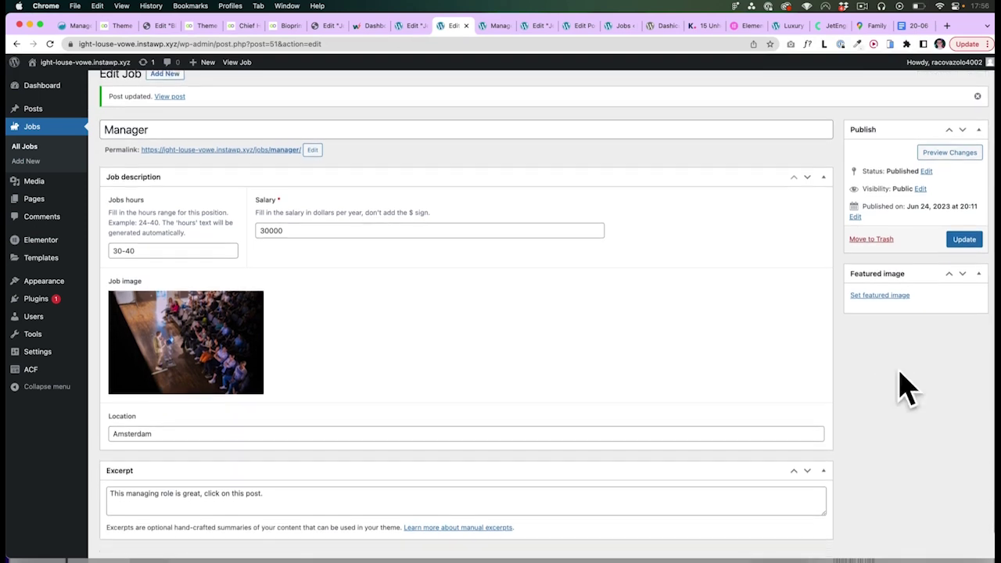
scroll(853, 372, up, 2)
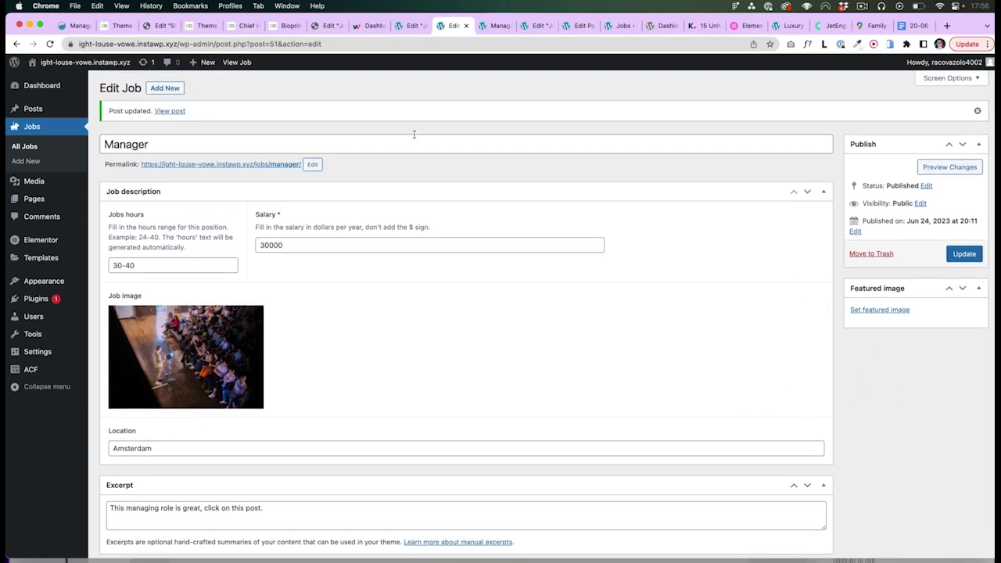
click(407, 26)
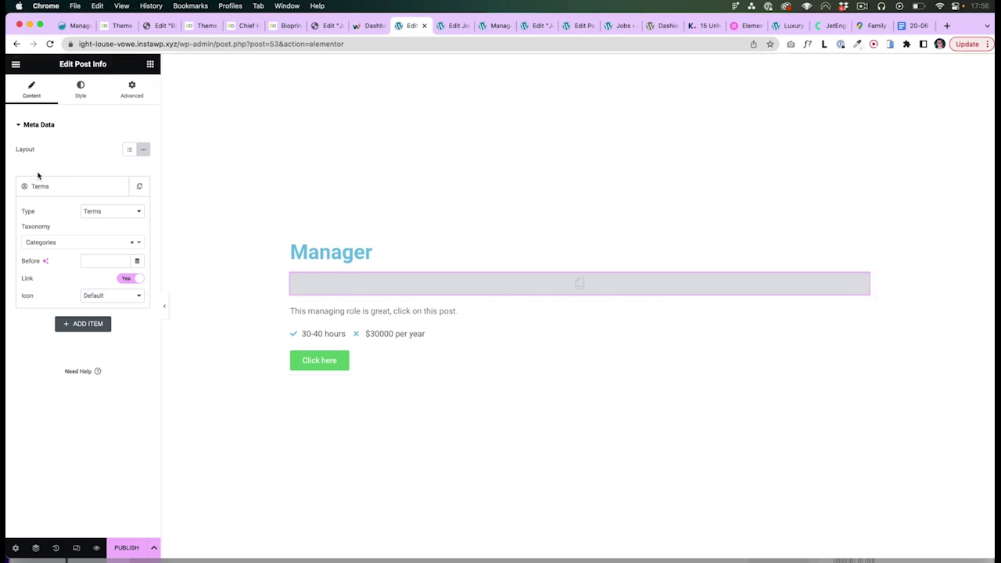
- Try a Featured Image widget above the job title, check the Manager job's images, and delete the widget
click(150, 65)
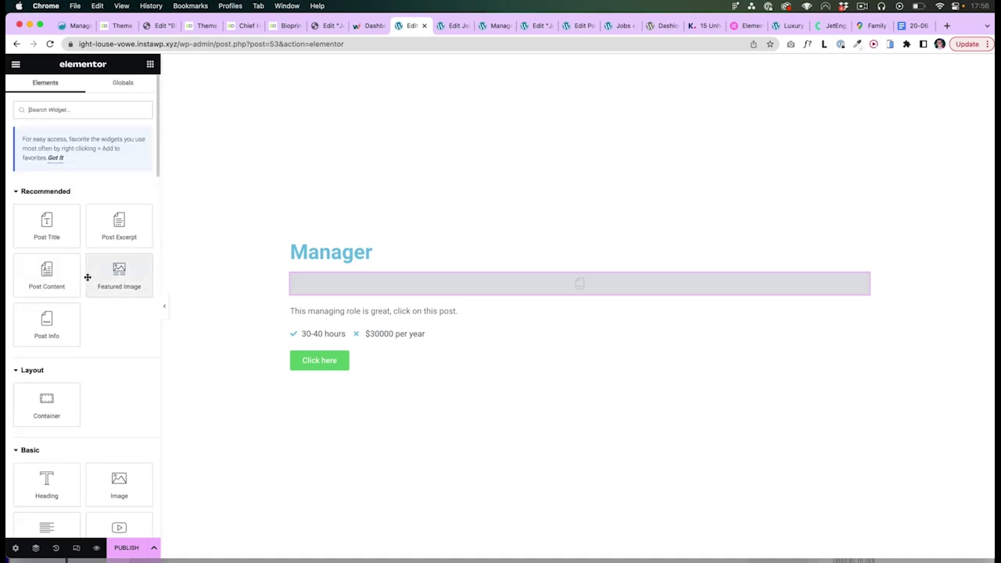
drag(113, 274, 344, 237)
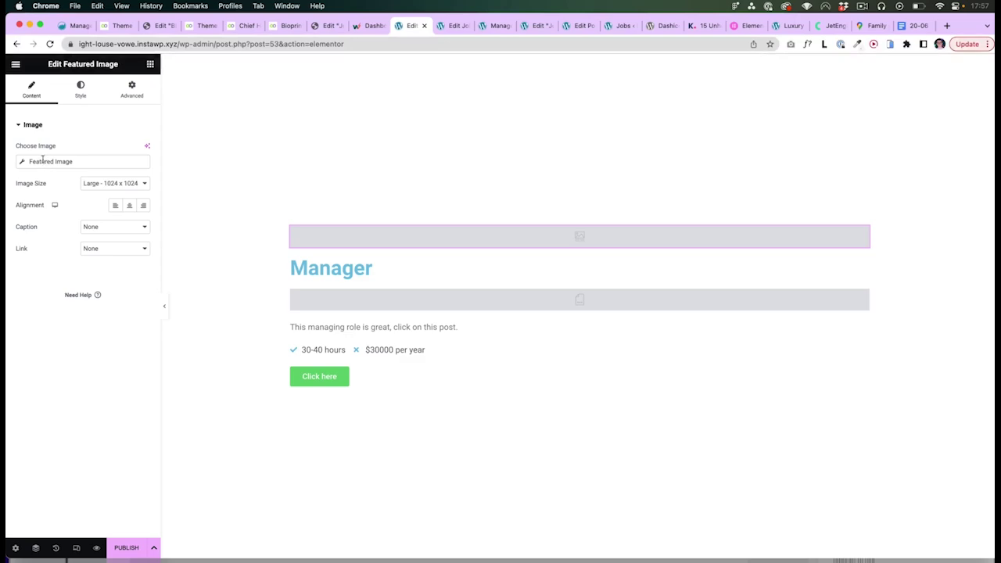
click(454, 25)
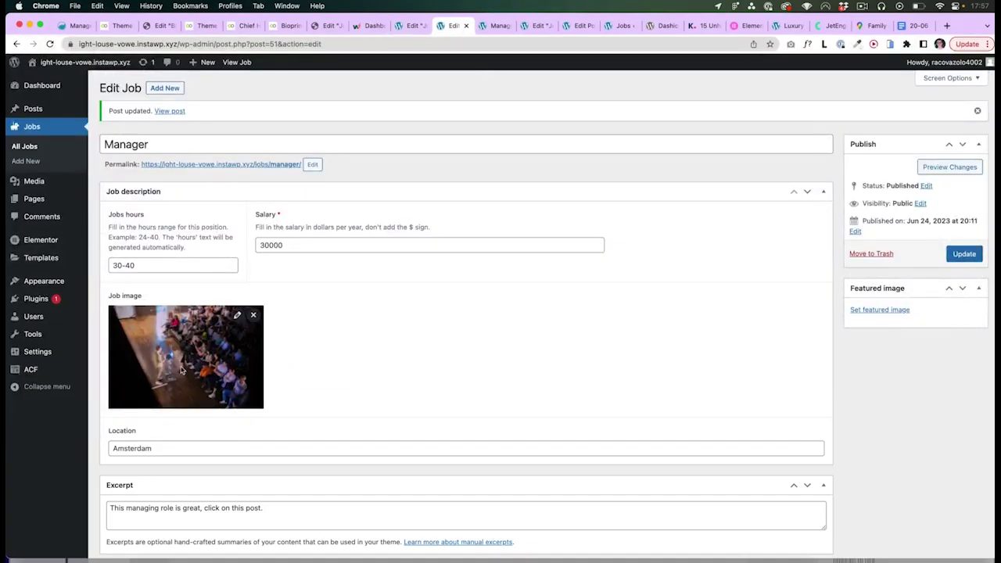
click(411, 30)
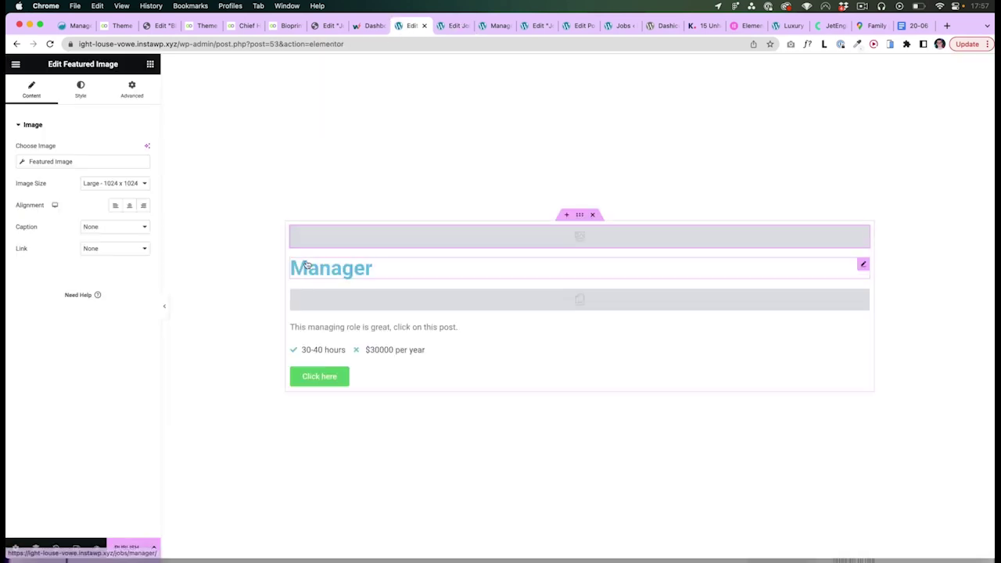
right_click(339, 237)
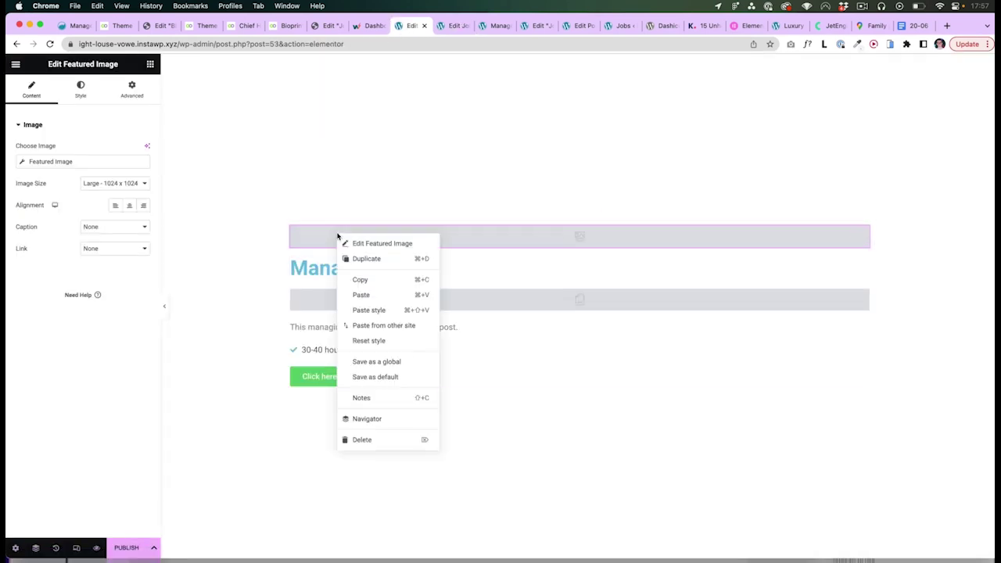
click(359, 440)
- Try an Image widget above the job title, using the ACF Image Field with the Job image key as its source
scroll(94, 391, down, 1)
drag(110, 435, 343, 243)
click(147, 145)
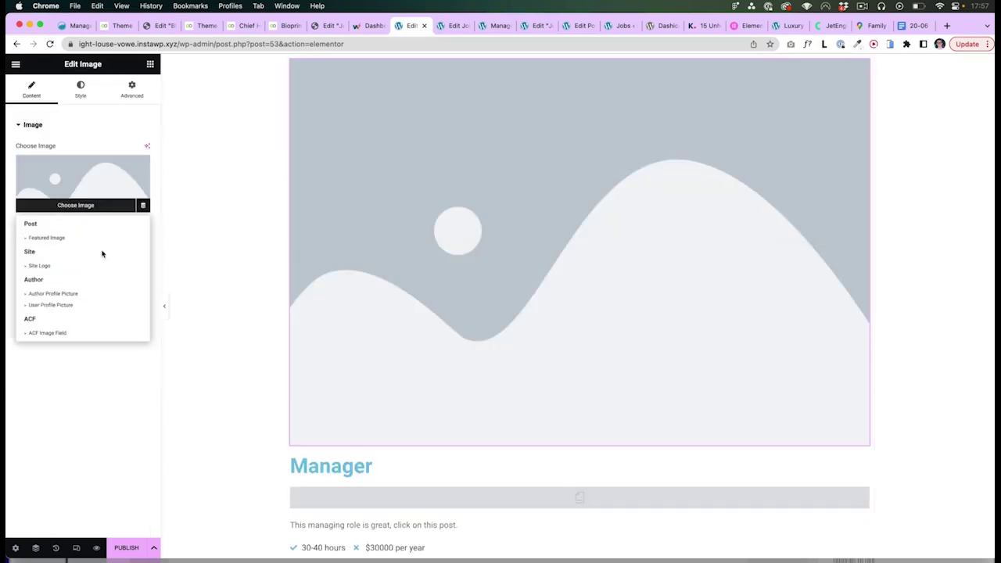
click(53, 334)
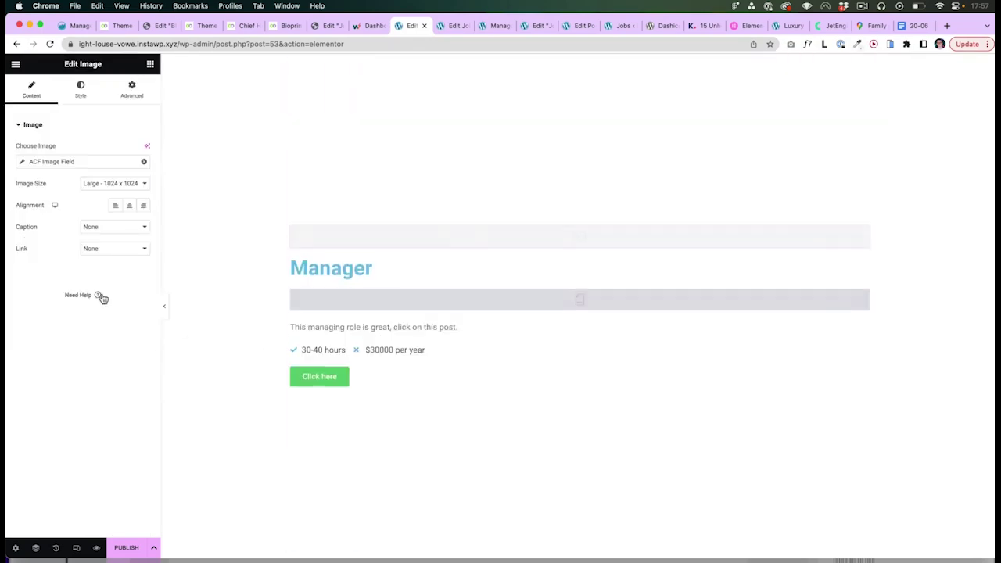
click(33, 162)
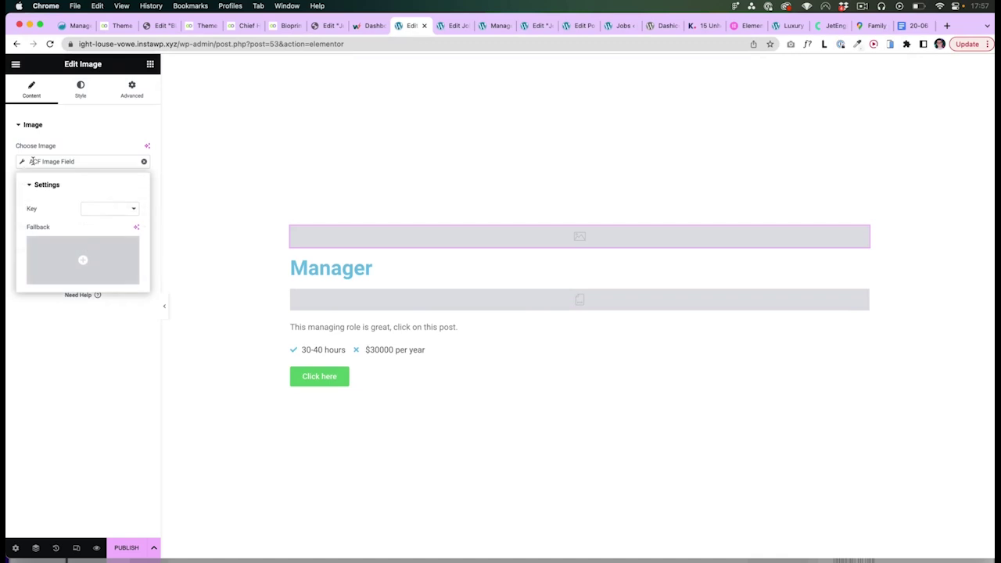
click(109, 210)
click(110, 231)
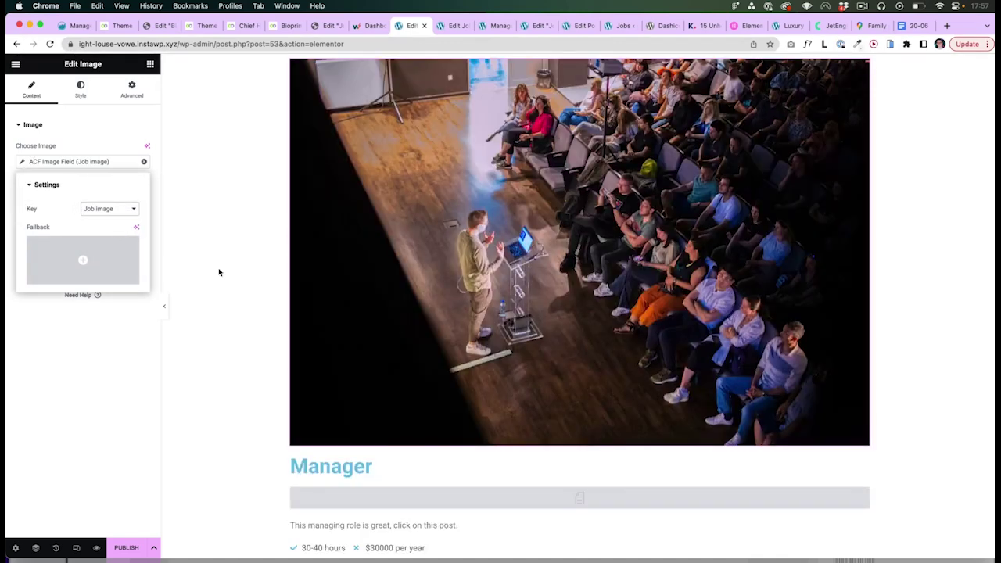
click(77, 125)
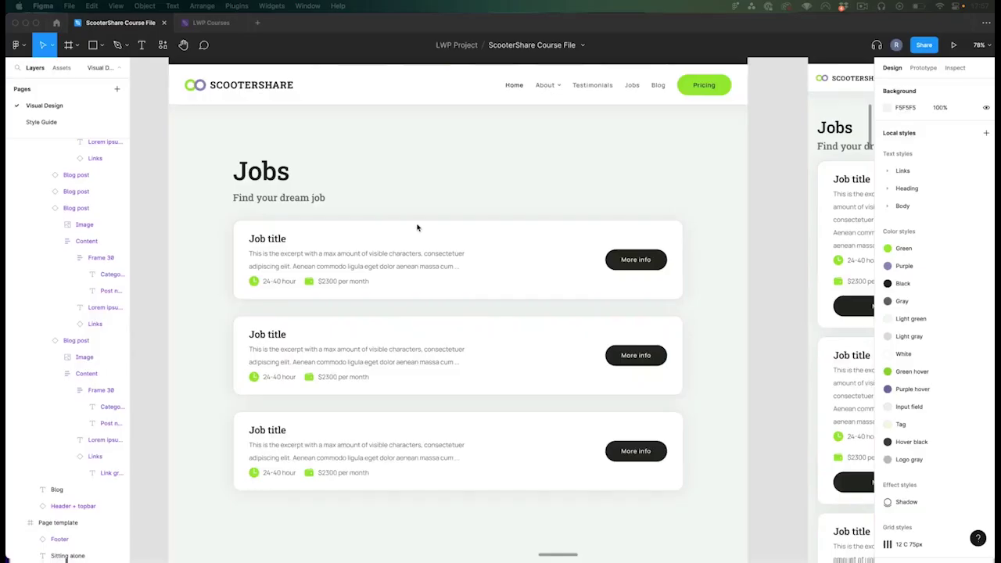
- Examine the blog archive cards and the testimonial card designs in Figma, and return to the loop item
click(489, 244)
scroll(472, 258, down, 5)
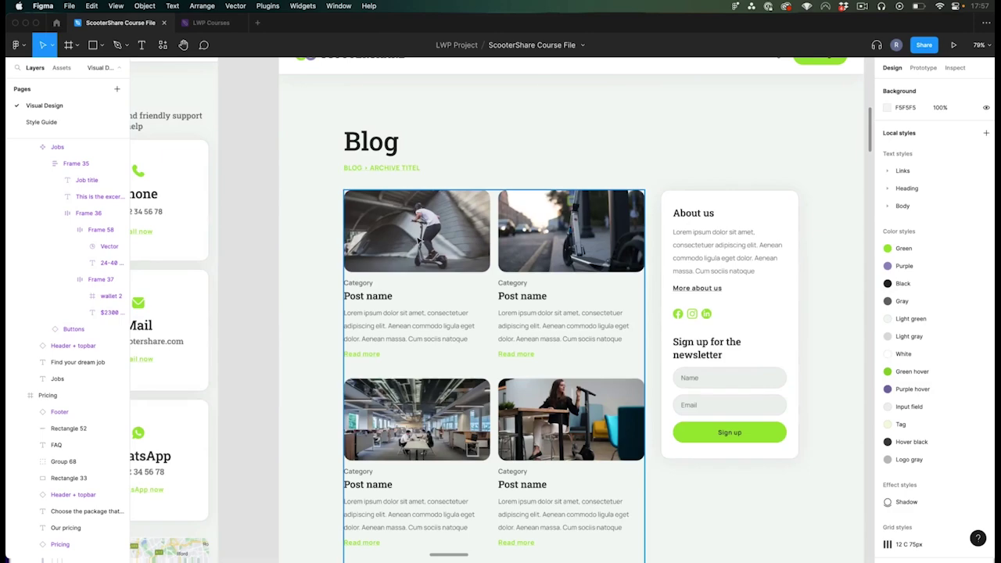
scroll(497, 309, right, 3)
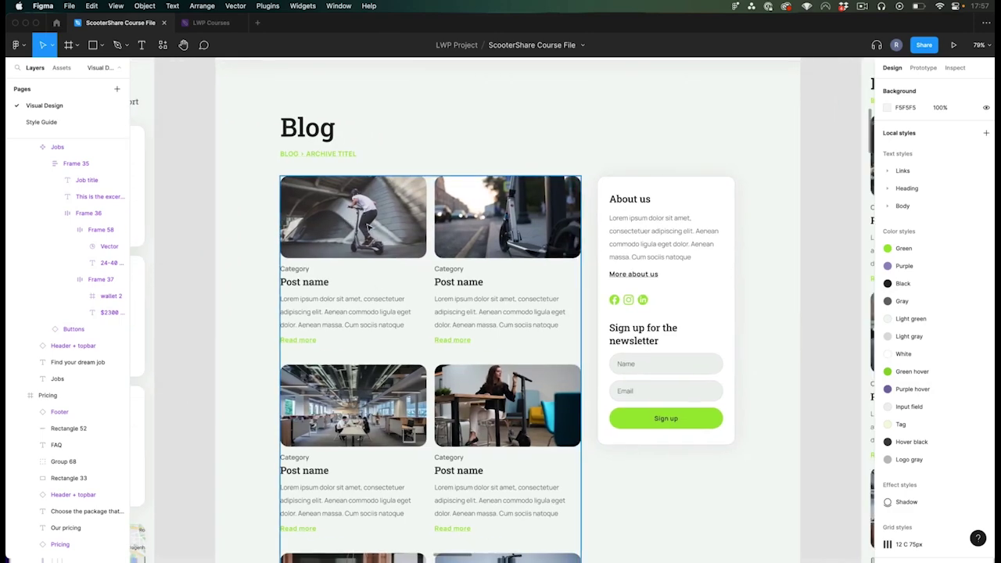
scroll(367, 227, down, 5)
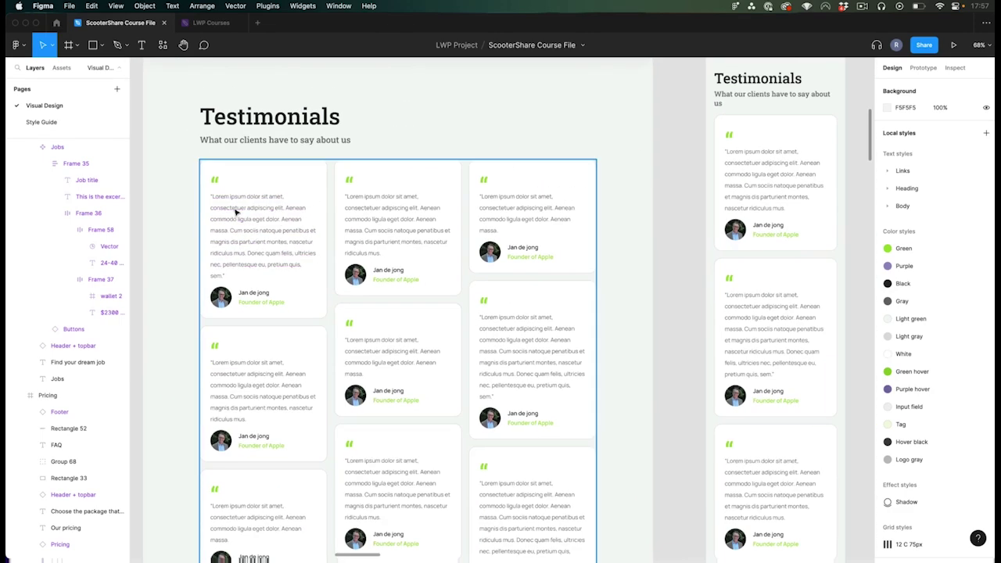
scroll(297, 236, left, 1)
scroll(266, 288, up, 3)
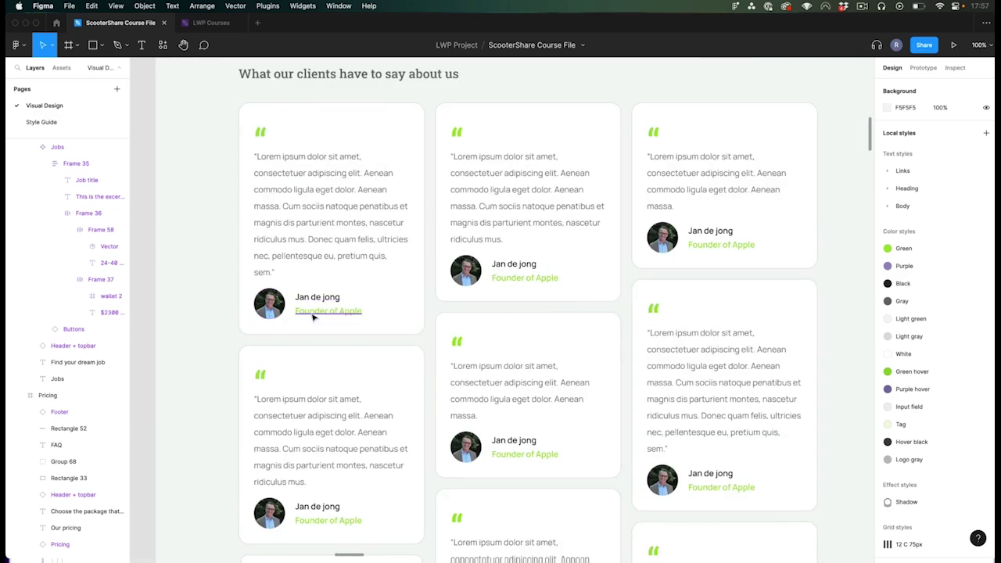
scroll(226, 223, down, 2)
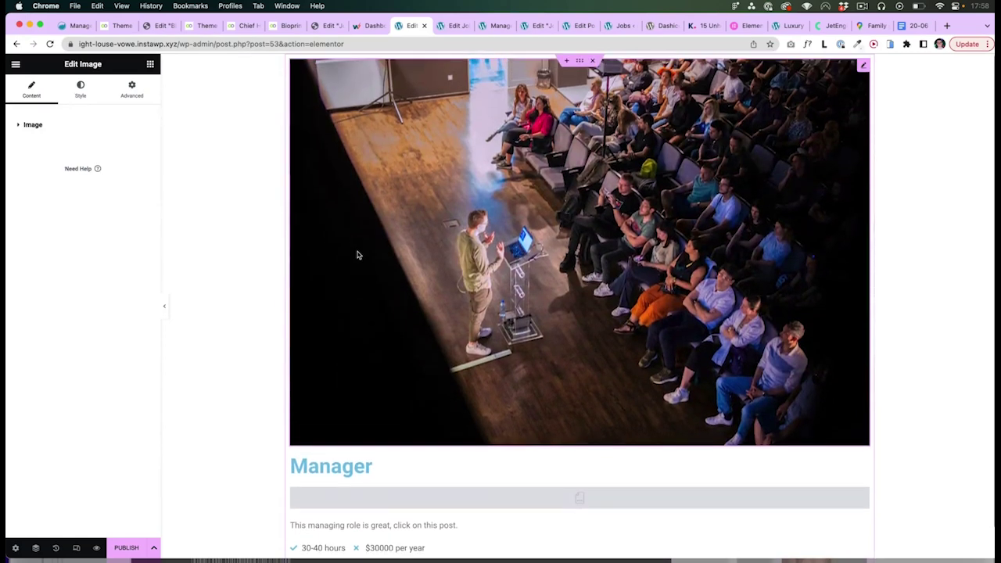
scroll(358, 255, down, 1)
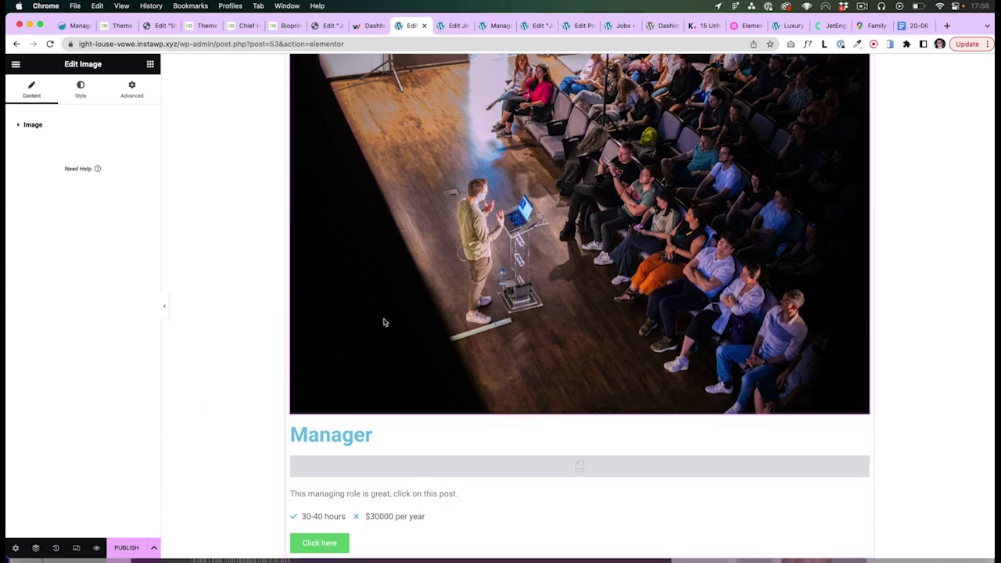
- Examine the real estate example's property grid, open the second property's page, check its address and title, and return to the grid
click(786, 25)
scroll(484, 258, up, 1)
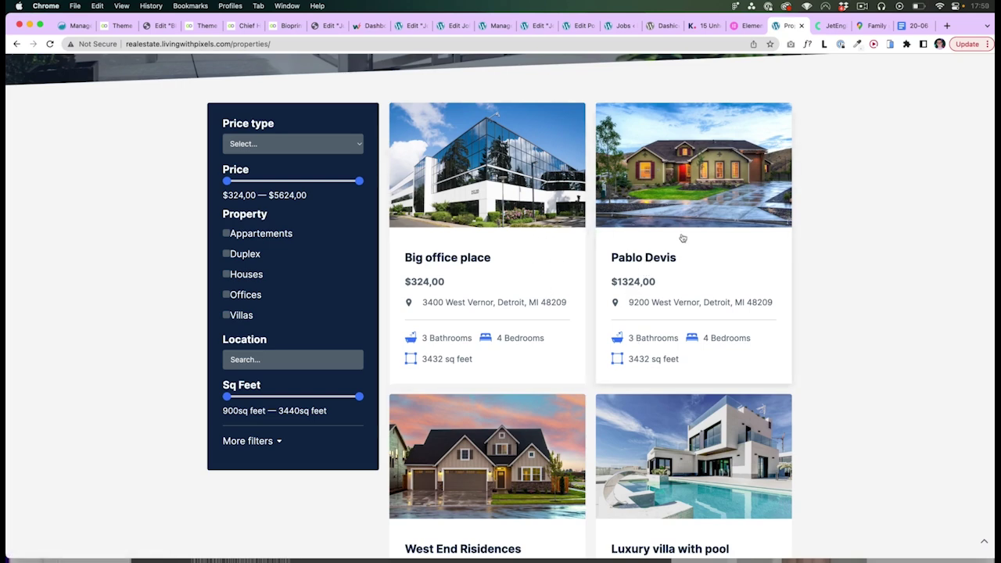
click(709, 206)
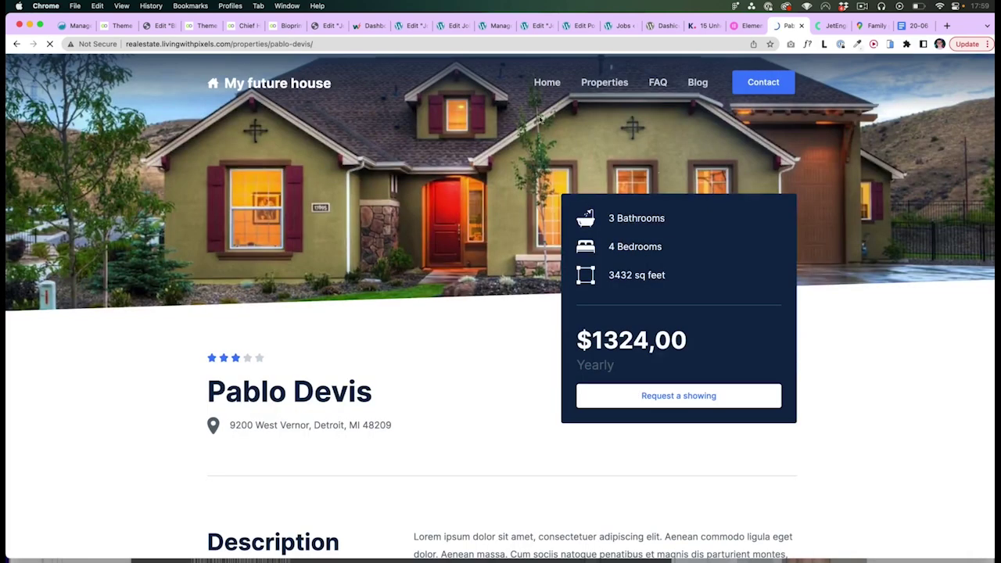
drag(232, 44, 313, 45)
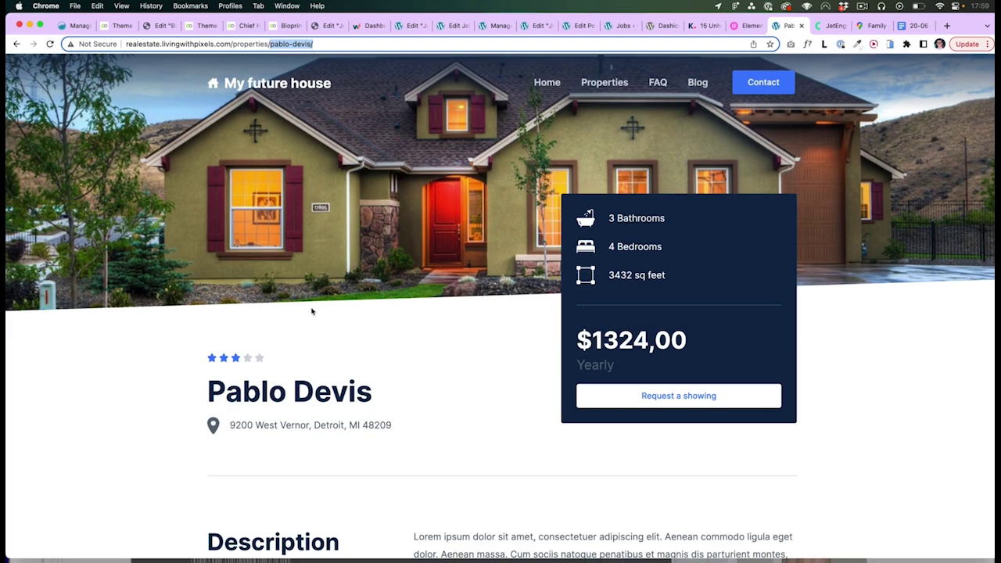
click(309, 323)
triple_click(300, 396)
click(505, 379)
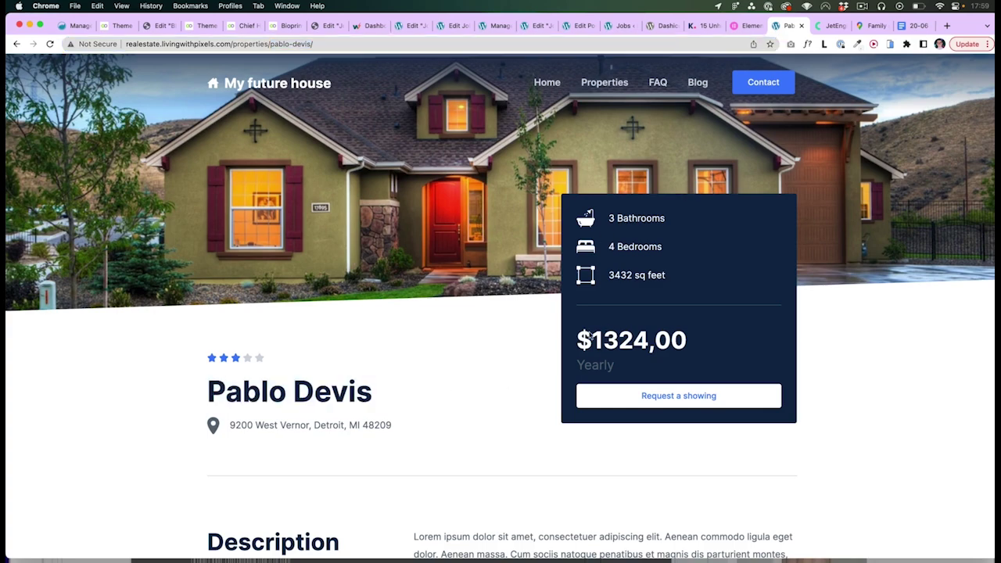
key(super+bracketleft)
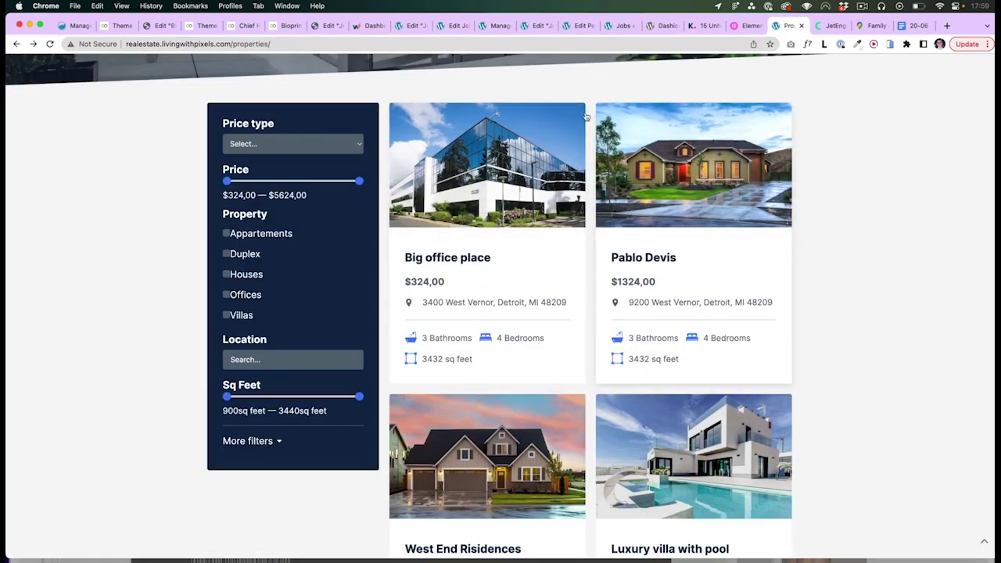
- Delete the Image widget and the Post Info widget from the job loop item
click(412, 25)
right_click(333, 233)
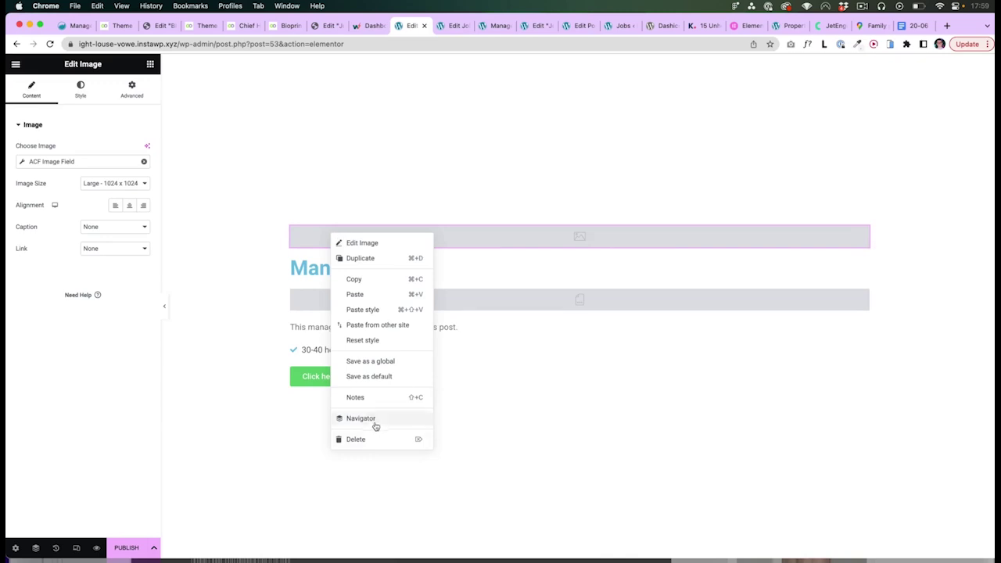
click(356, 439)
right_click(383, 286)
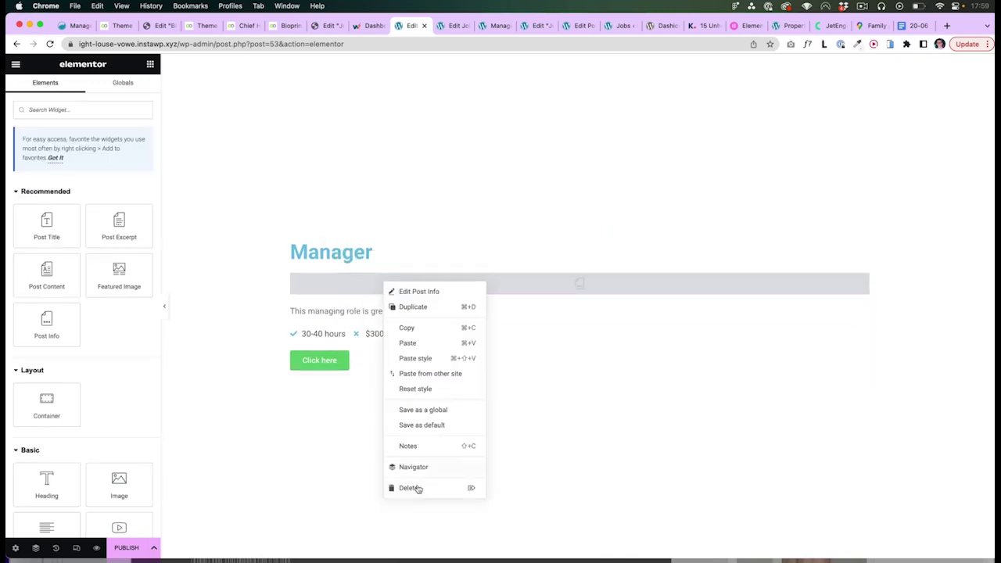
click(418, 488)
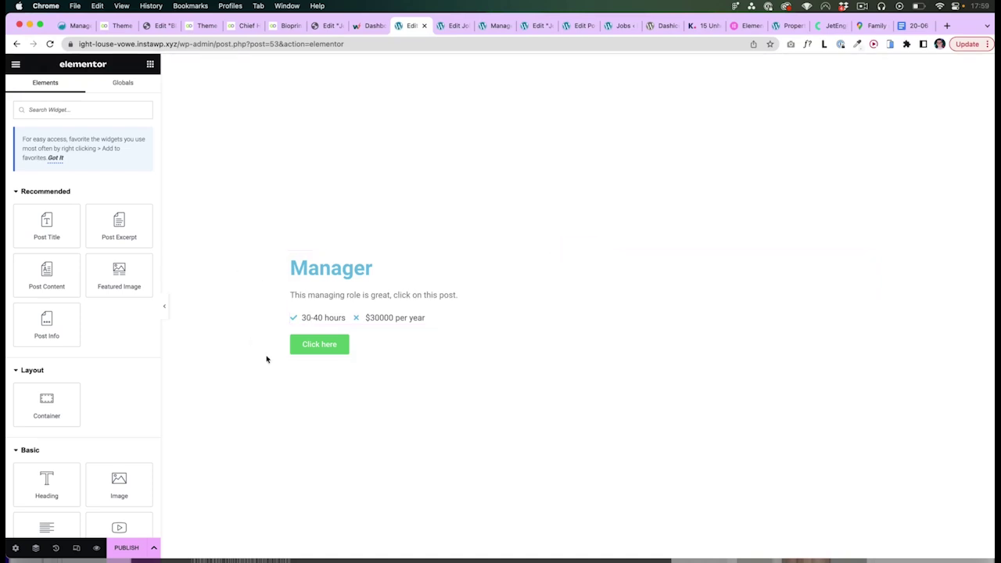
- Publish the job loop item and check its additional save options
click(126, 549)
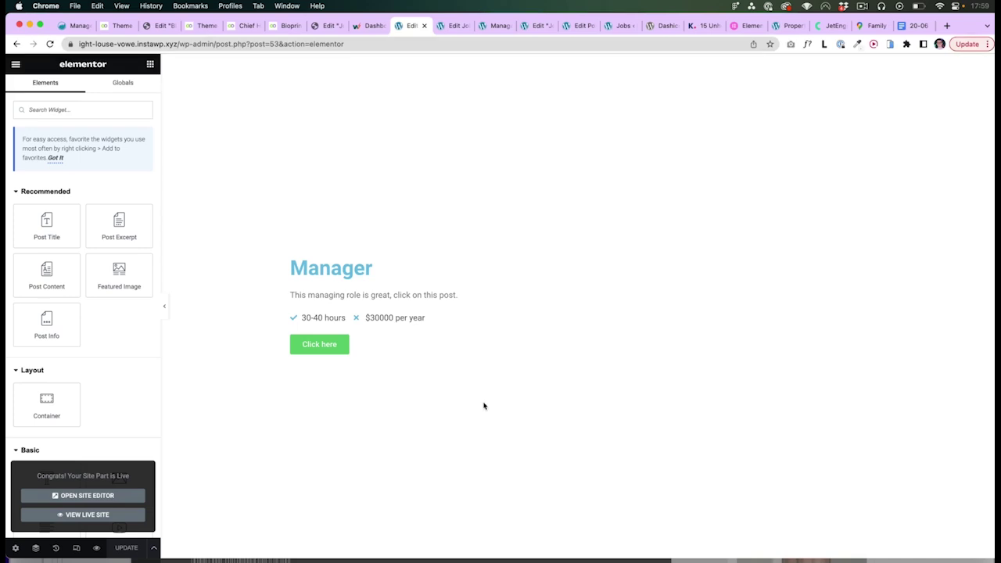
click(154, 547)
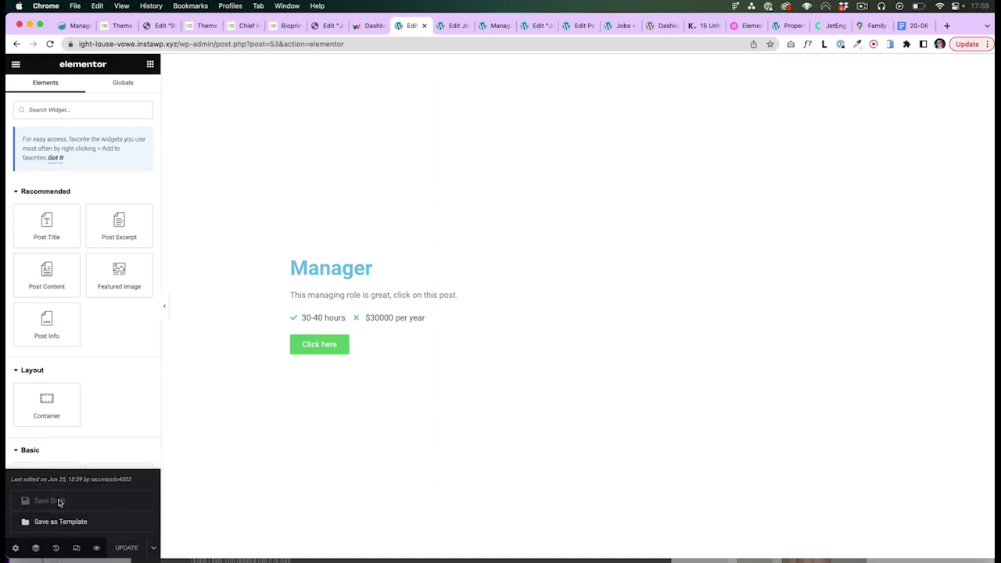
click(109, 427)
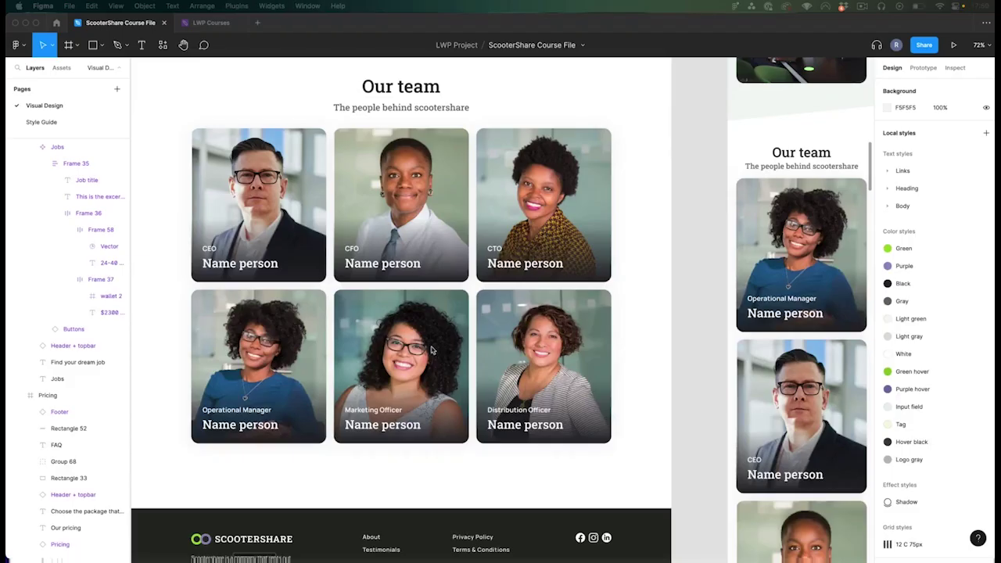
- Examine the Our team section's person cards on the About page design in Figma
click(289, 200)
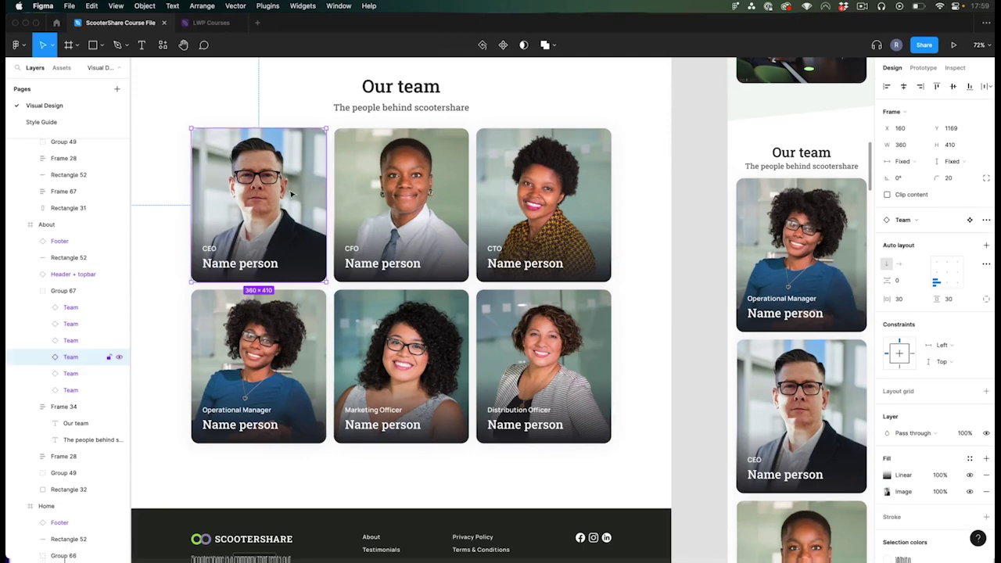
click(180, 201)
scroll(181, 199, down, 3)
scroll(180, 198, down, 3)
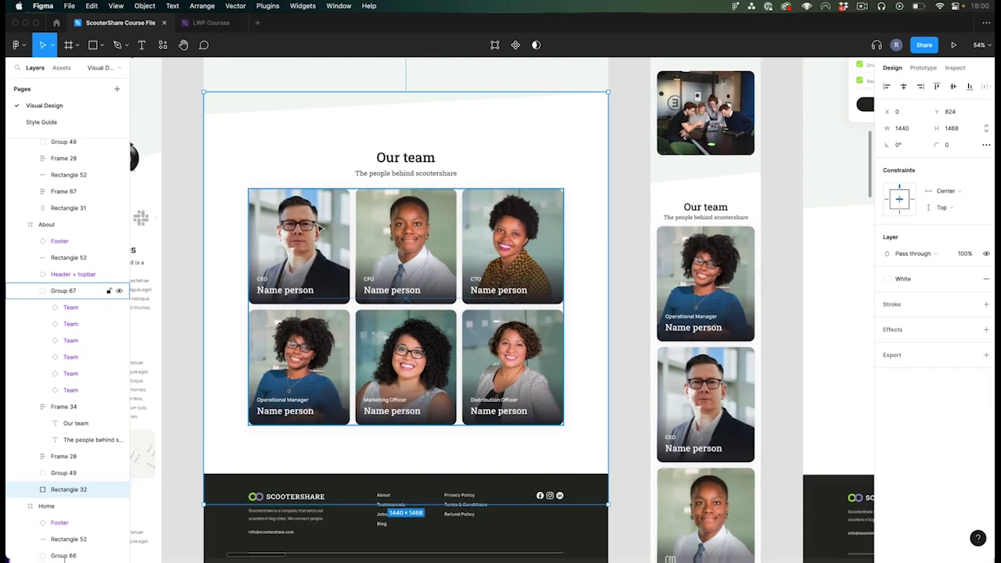
click(319, 226)
click(618, 213)
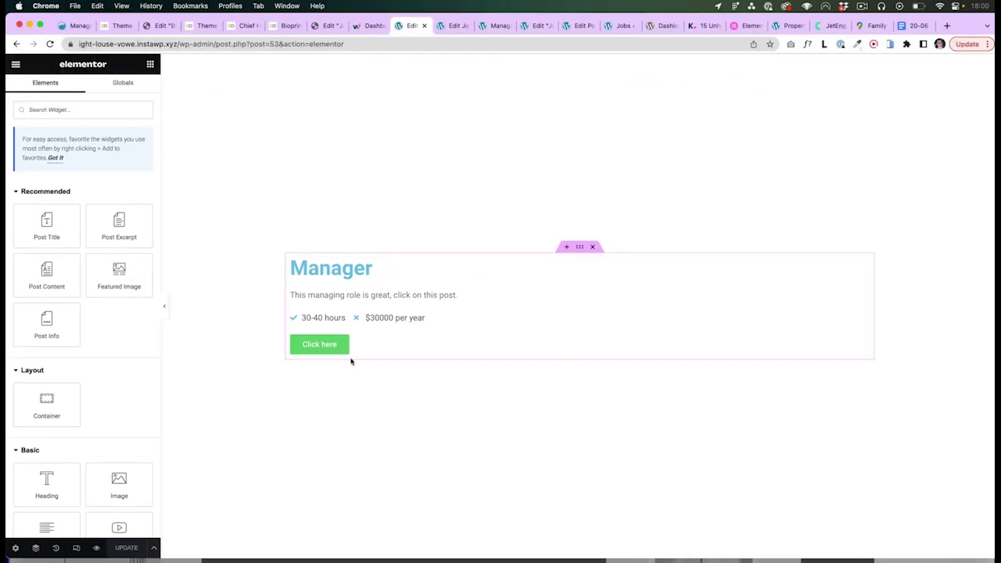
- Search the Elementor widgets for "loop" from the job loop item
click(81, 111)
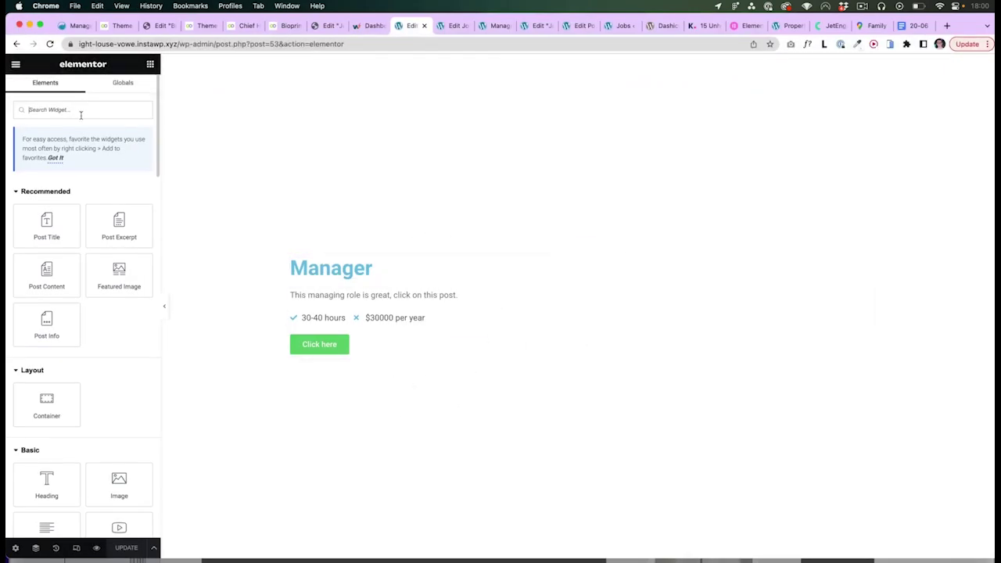
text(loop)
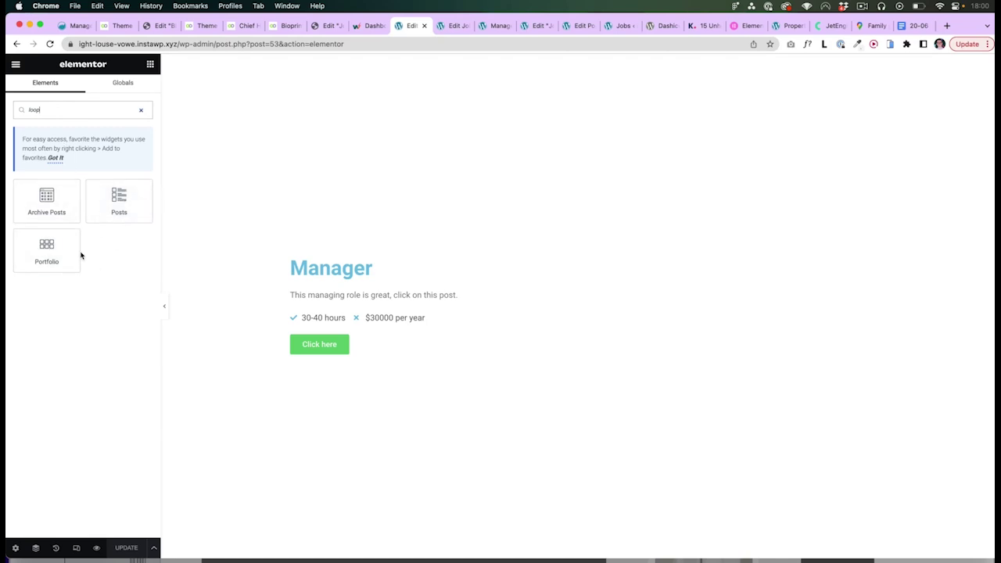
key(BackSpace)
- Review the About page design in Figma, and open the Loop Item templates in the Scootershare example site's Theme Builder
click(536, 28)
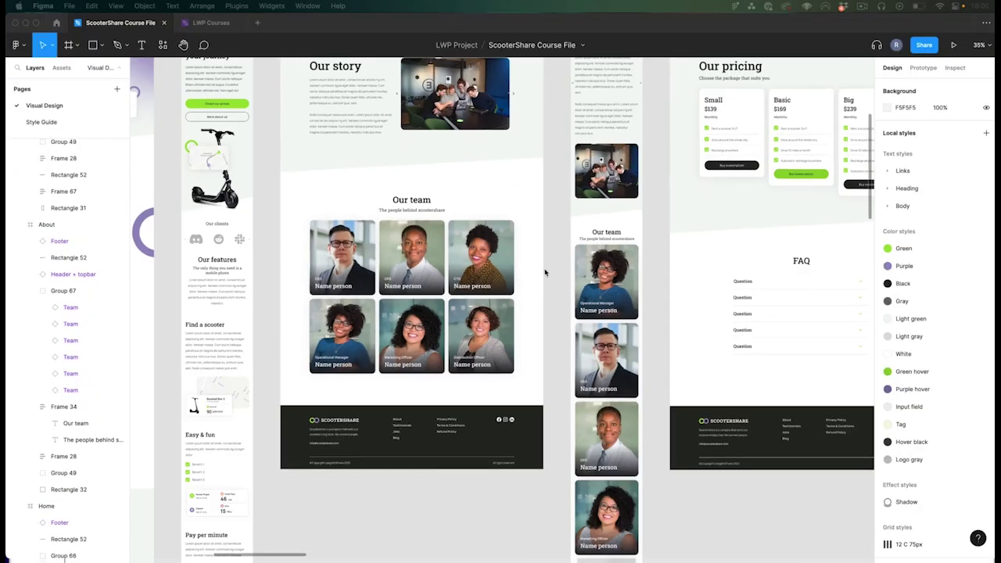
scroll(545, 272, down, 5)
click(443, 292)
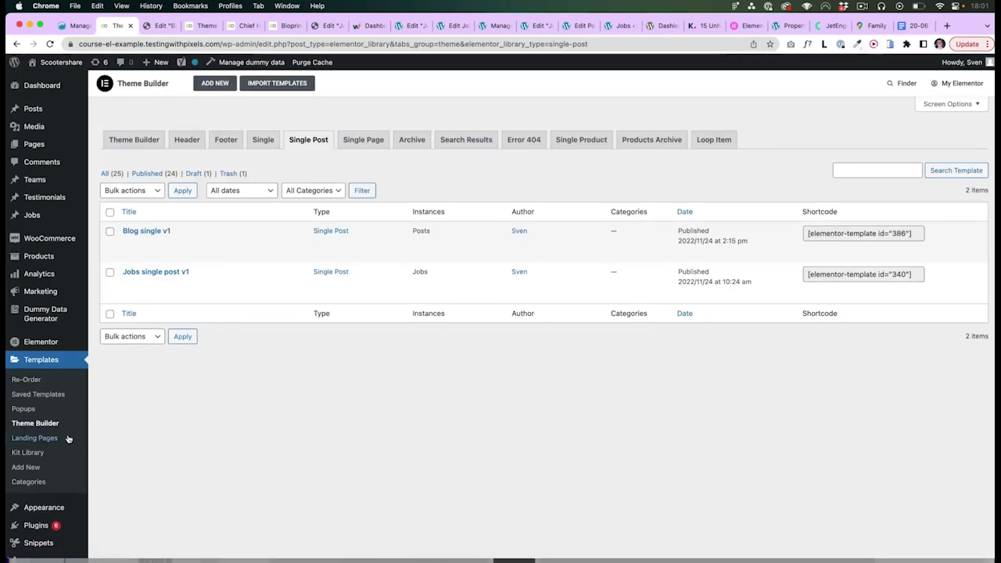
click(714, 140)
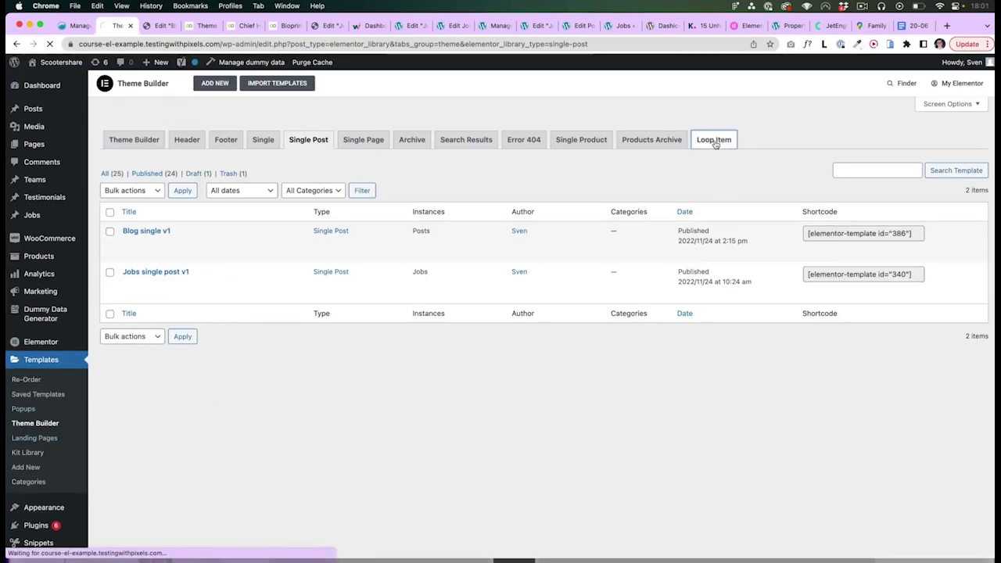
- Review the team cards on the Figma About page, and view the Team loop v1 template in Elementor
scroll(268, 373, down, 2)
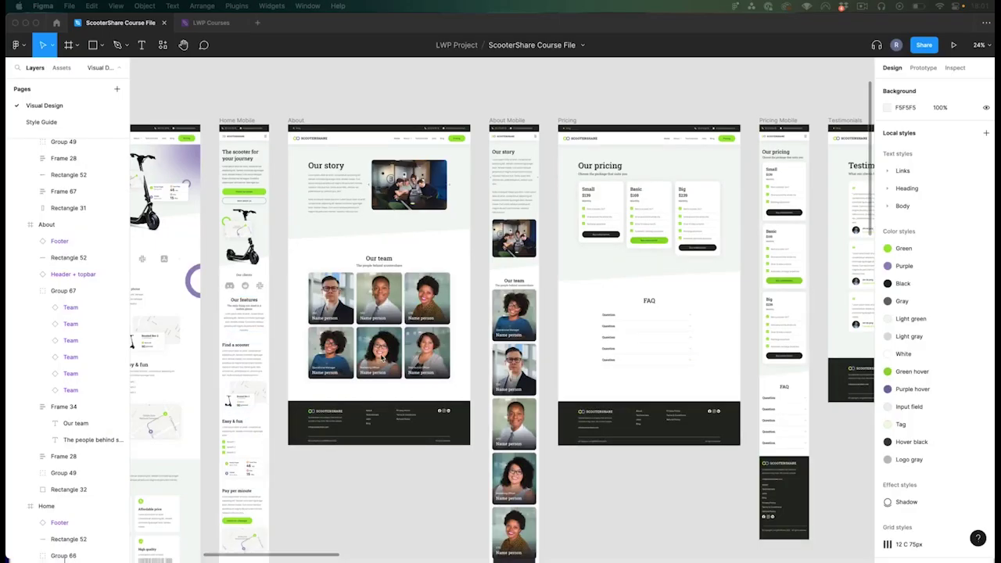
scroll(383, 237, up, 5)
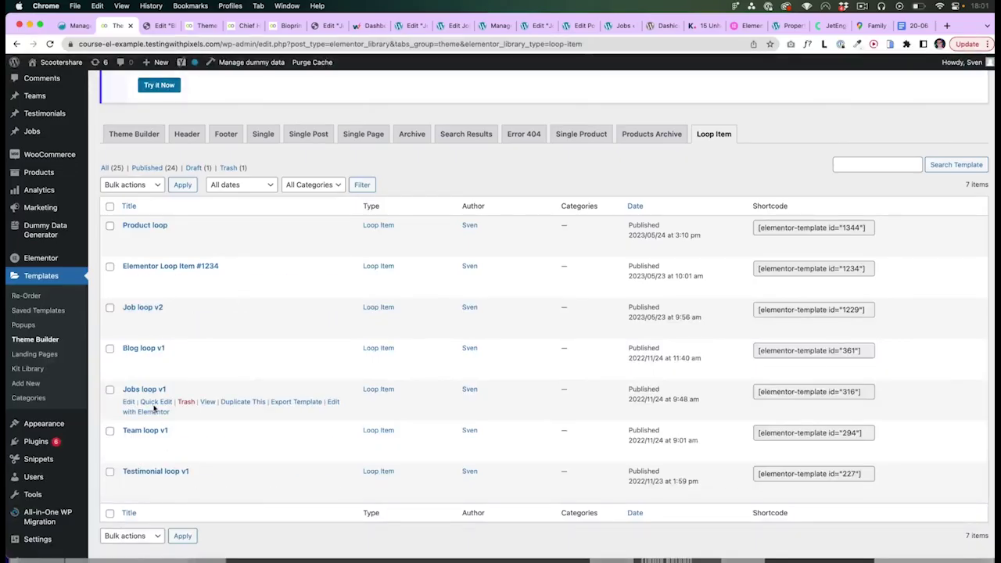
click(155, 453)
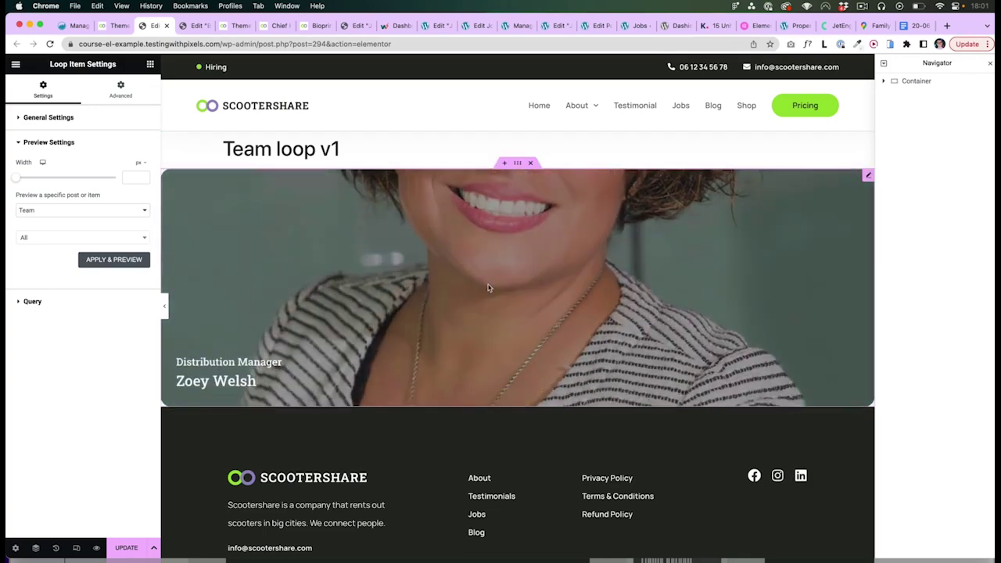
click(117, 29)
key(Return)
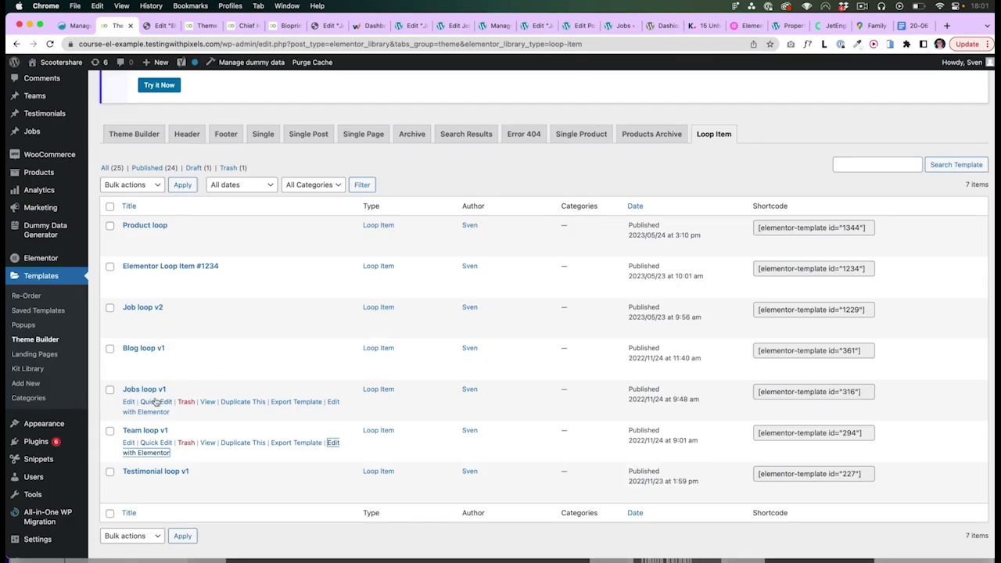
- Open the Jobs loop v1 template in Elementor and inspect its Post Title widget
super+click(156, 412)
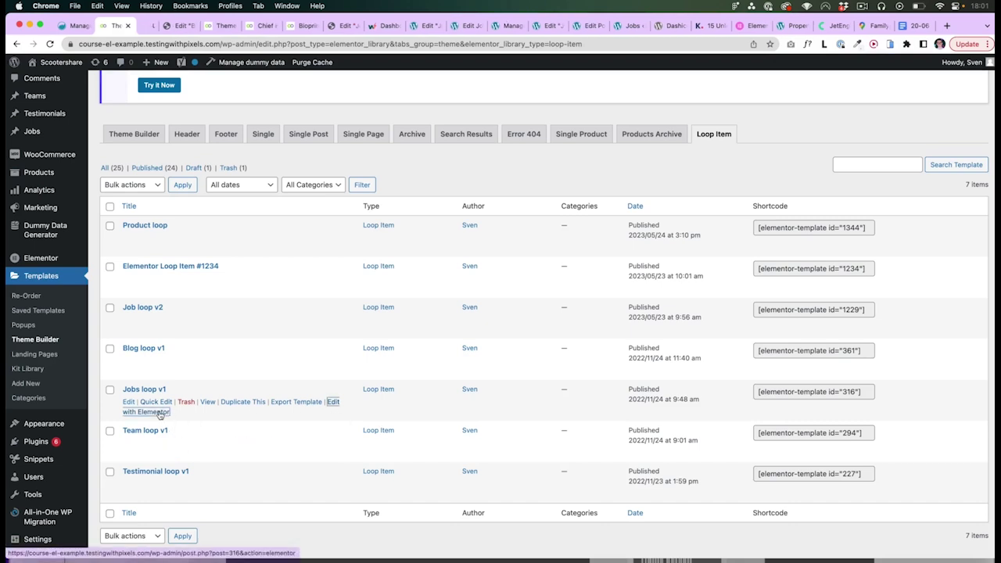
click(150, 25)
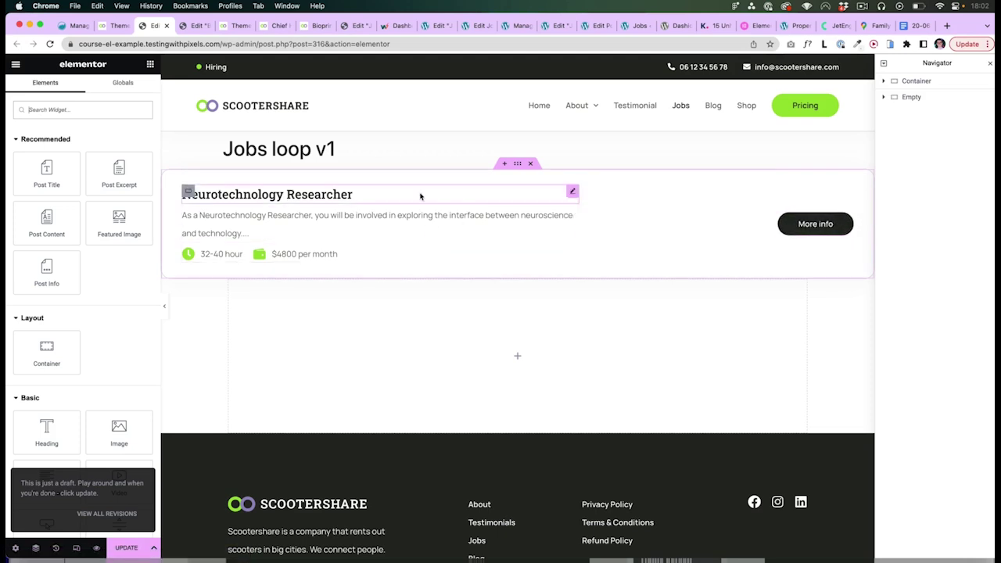
click(294, 228)
click(257, 198)
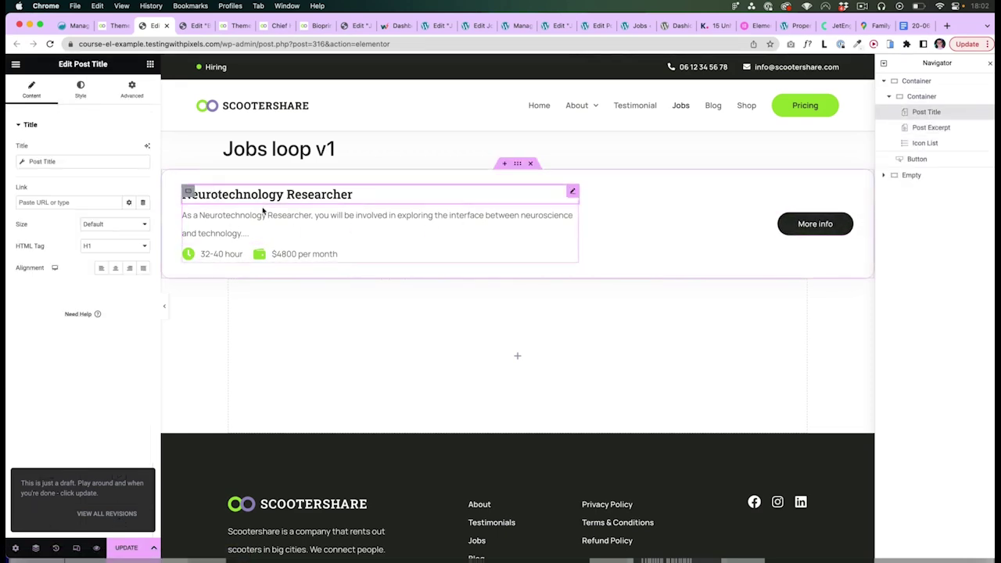
- Examine the border settings of the Jobs loop v1 outer container and the job cards on the Figma Jobs page
click(517, 164)
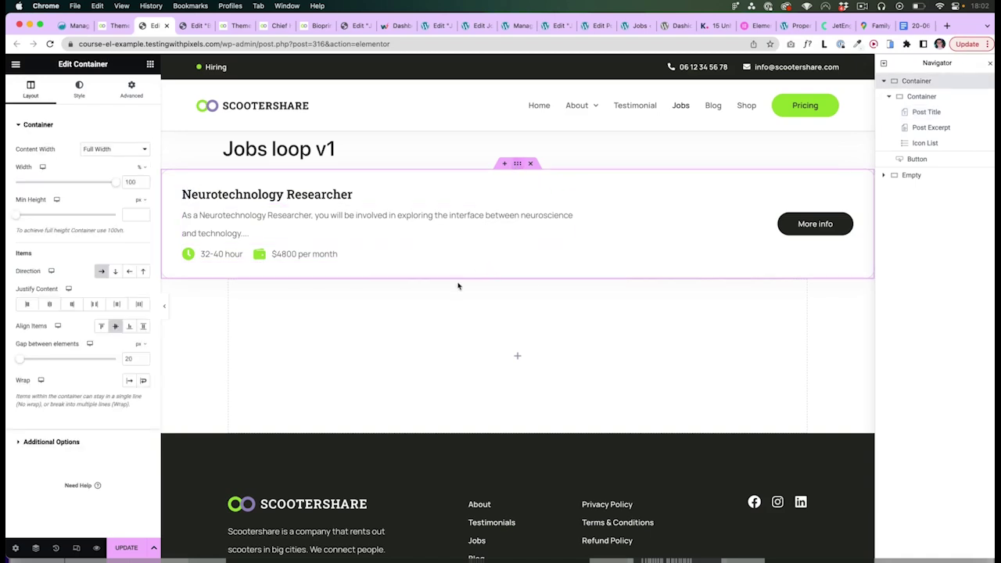
click(79, 91)
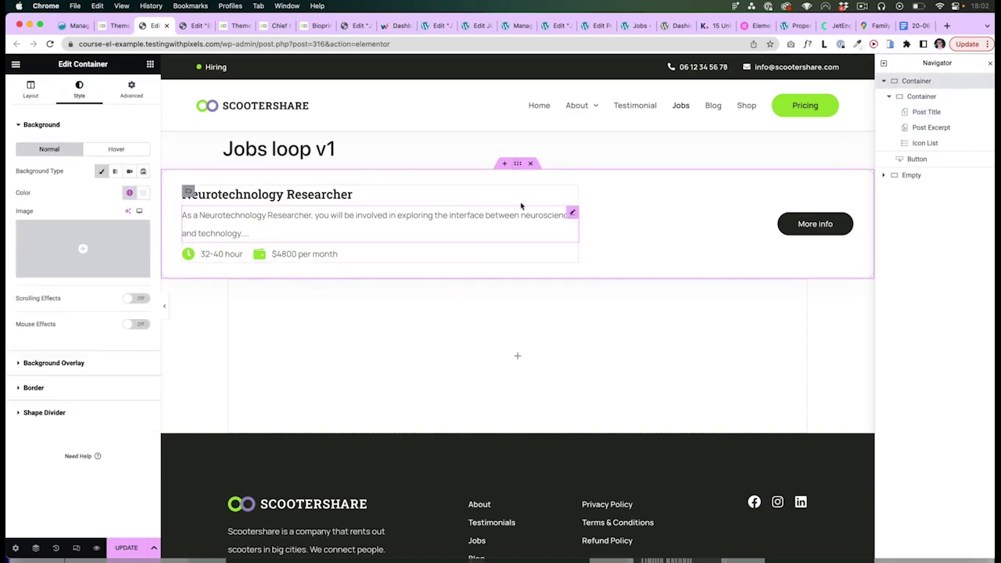
click(34, 388)
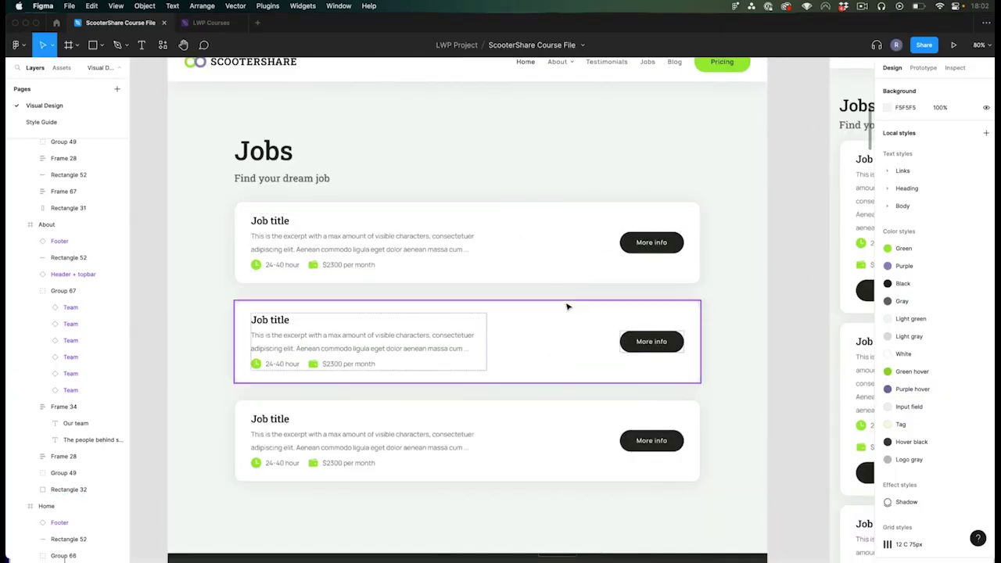
scroll(709, 300, up, 5)
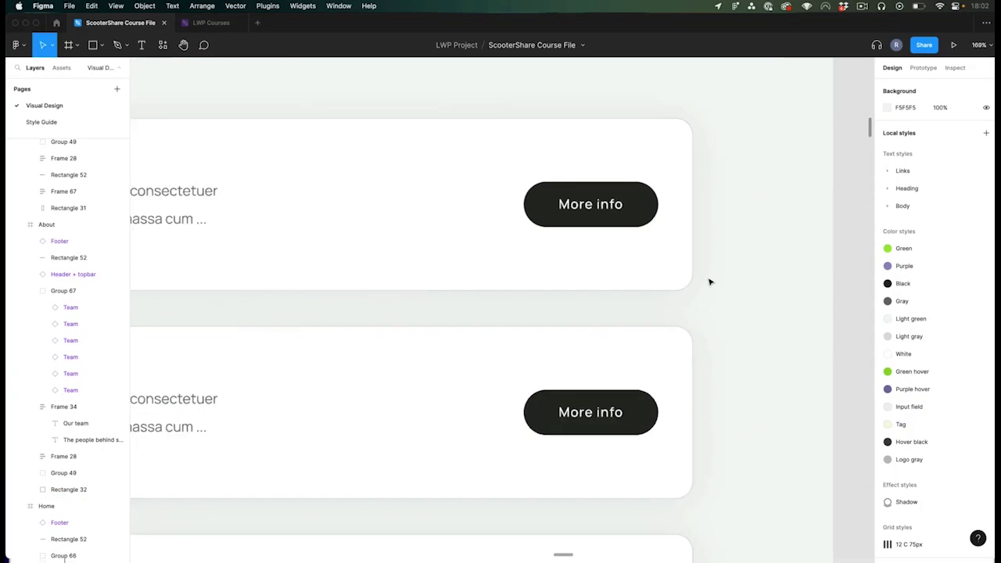
scroll(686, 295, down, 10)
scroll(678, 301, up, 5)
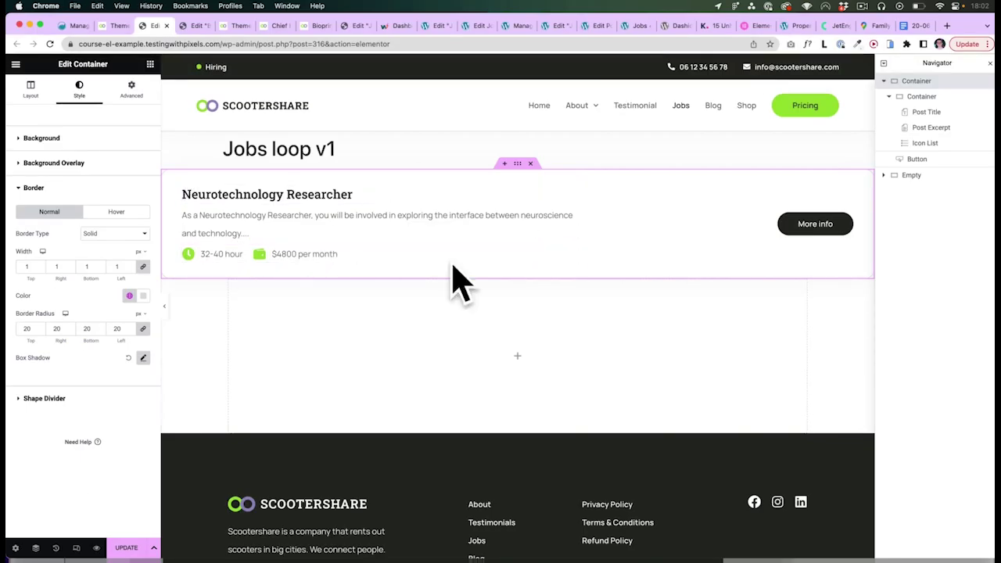
- Open the Blog loop v1 template in Elementor and inspect its category heading and Read more button
click(116, 25)
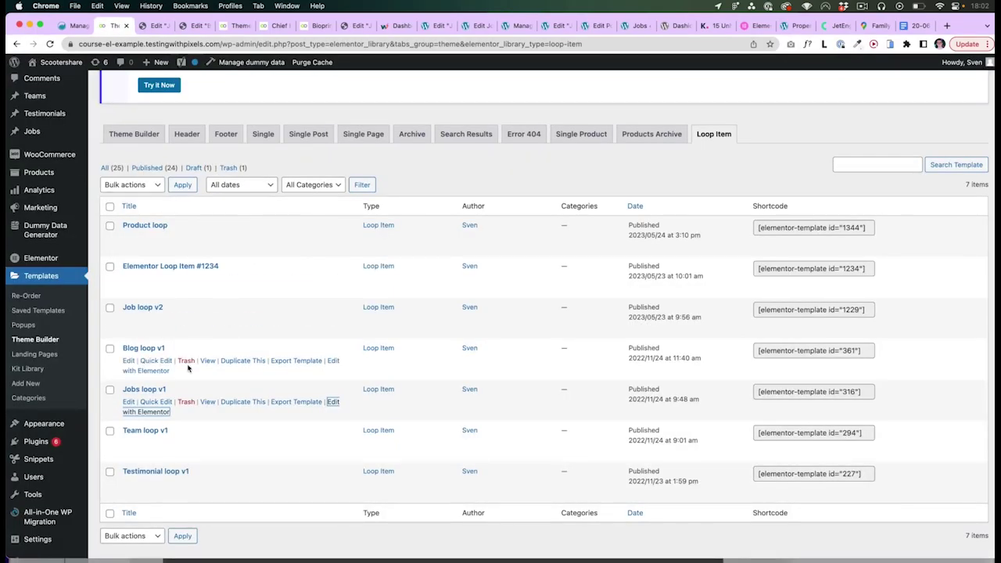
click(143, 371)
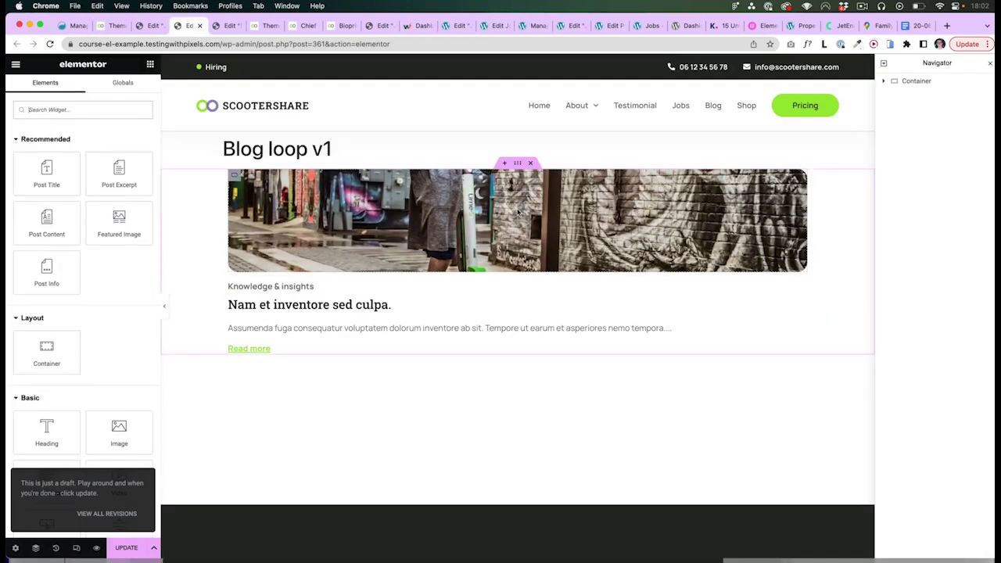
click(299, 288)
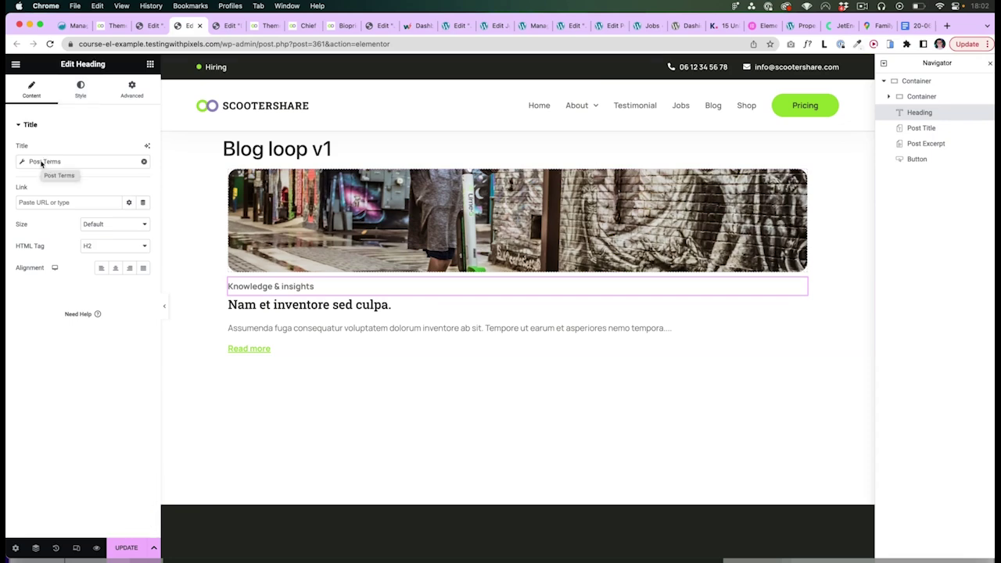
click(149, 64)
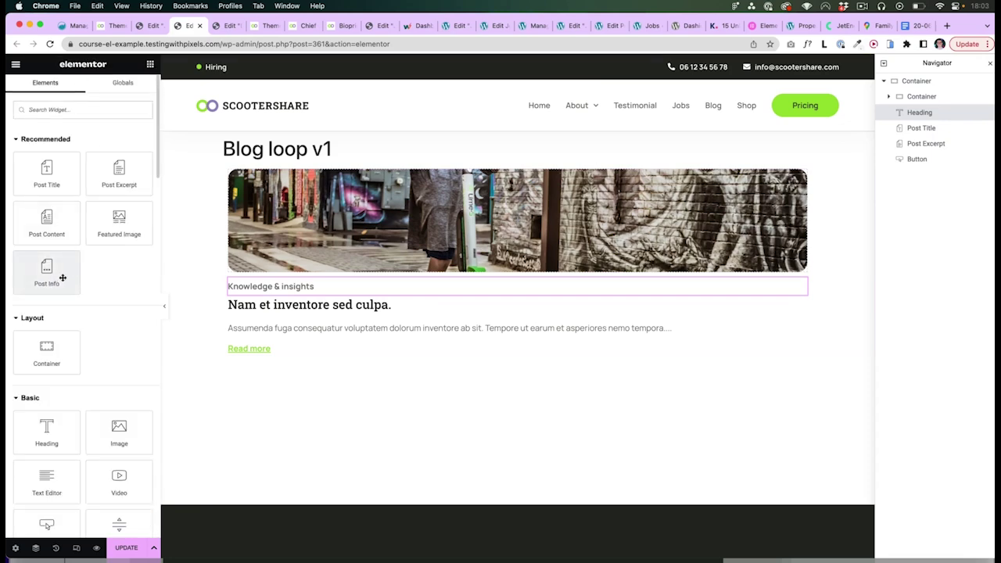
click(262, 349)
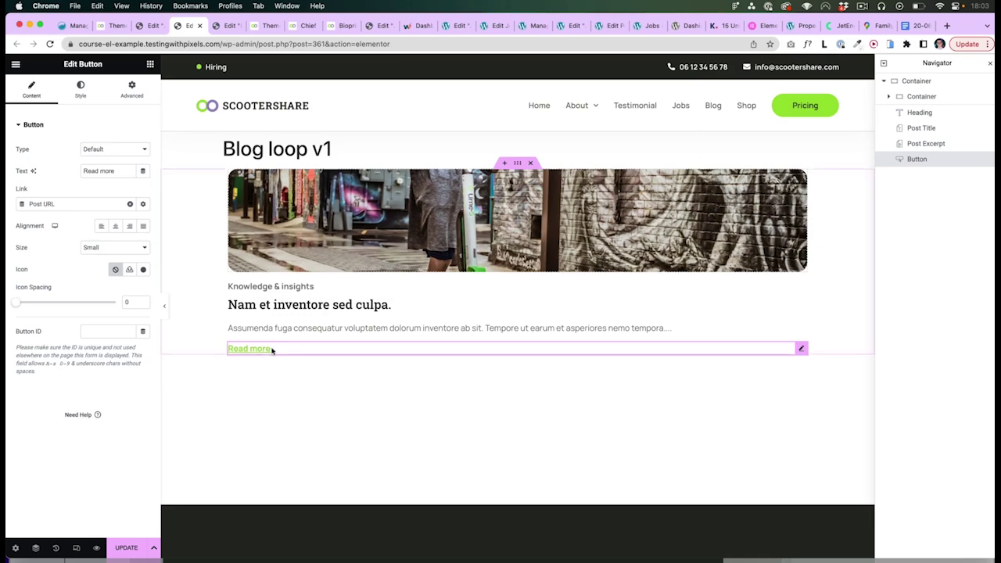
click(314, 404)
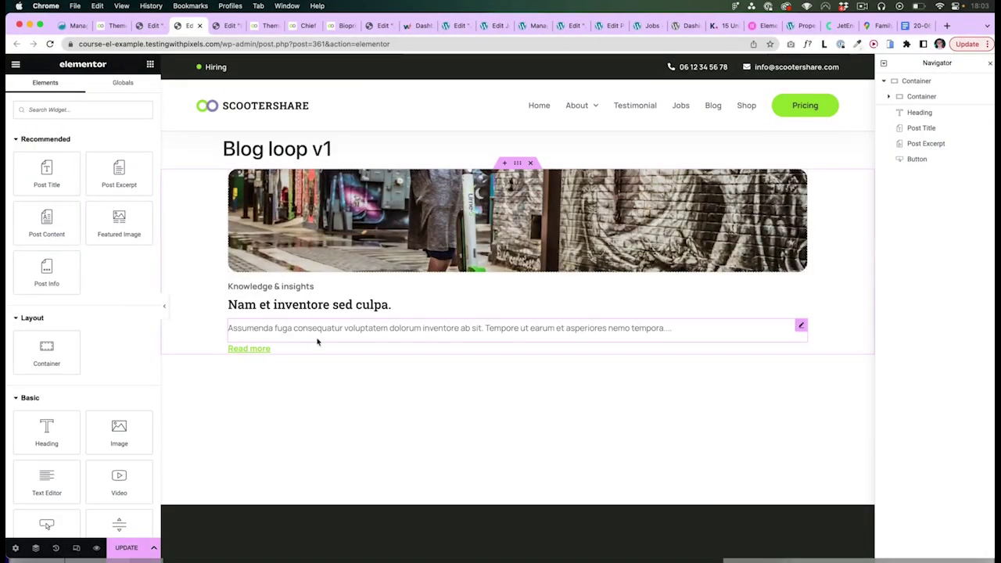
click(234, 174)
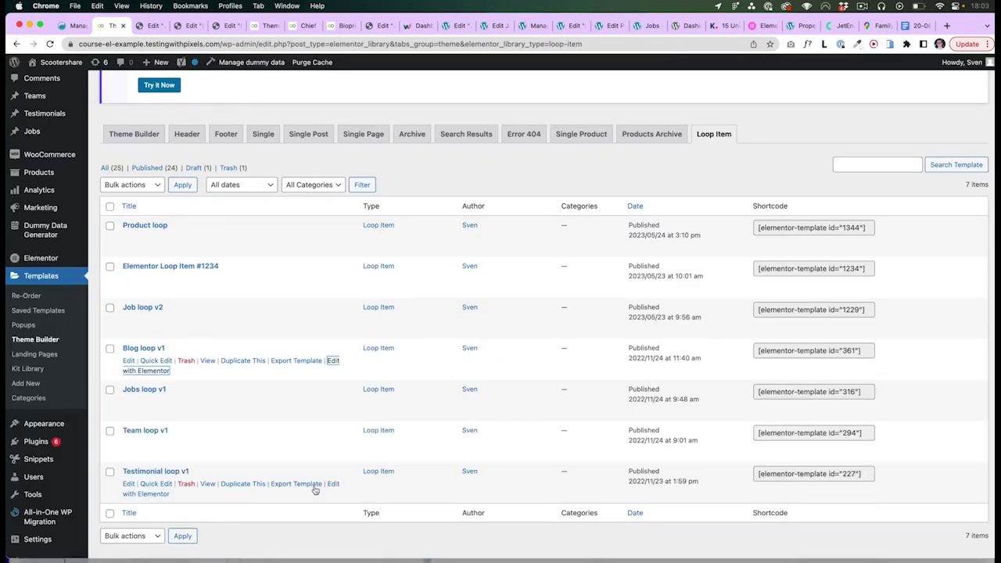
- Inspect the quote heading, post content, image, post title and job role heading in the Testimonial loop v1 template, and close it
click(333, 484)
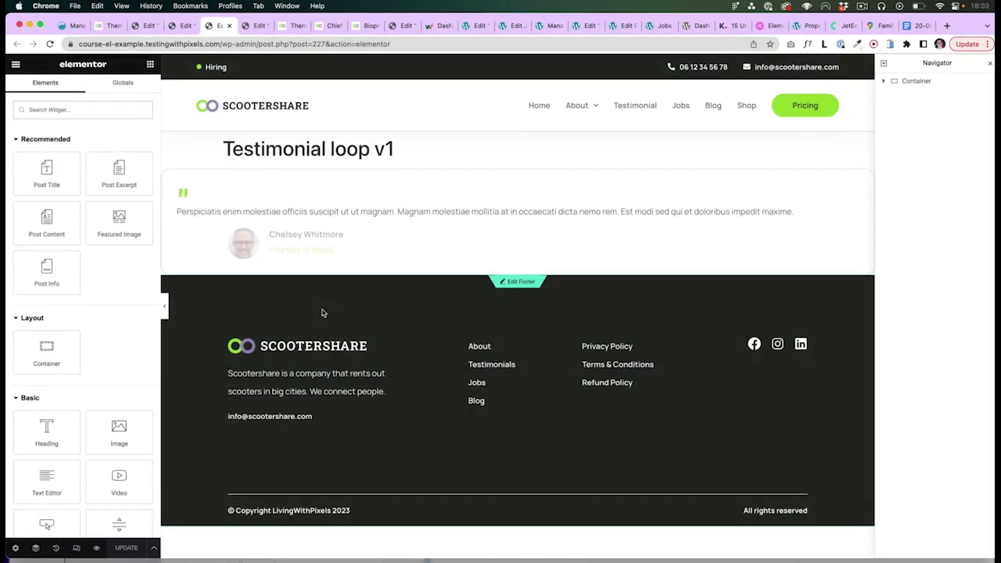
click(476, 235)
click(491, 184)
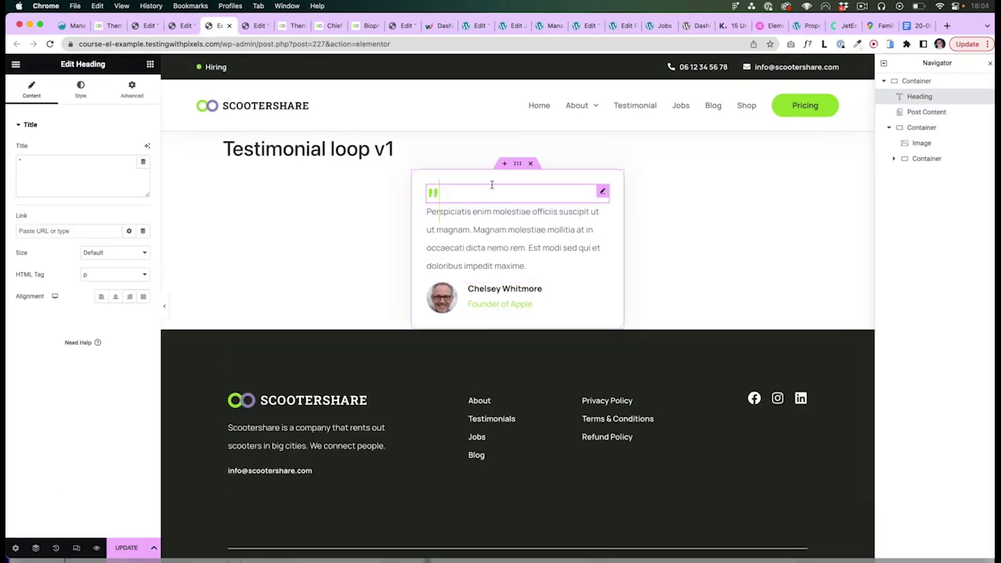
click(603, 211)
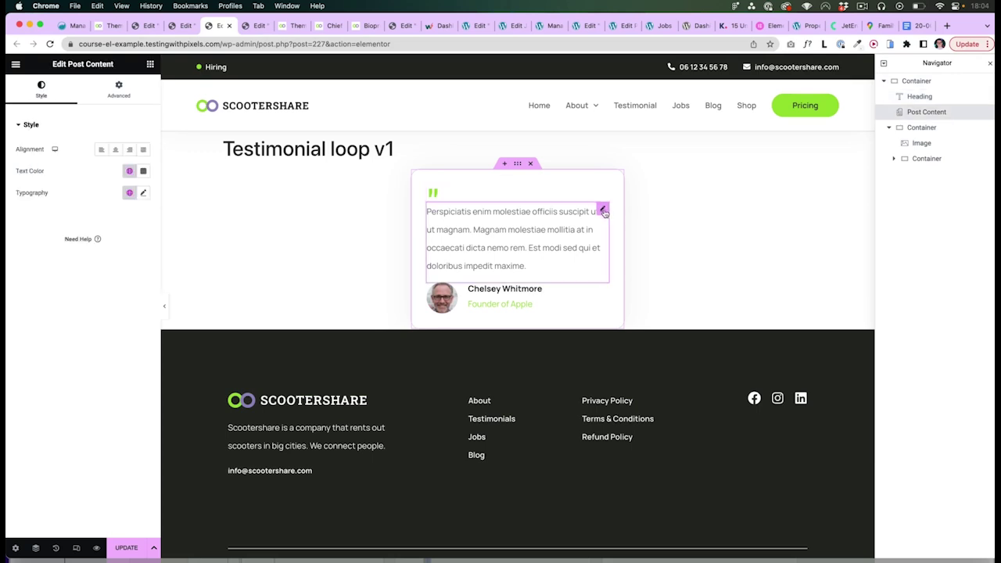
click(590, 290)
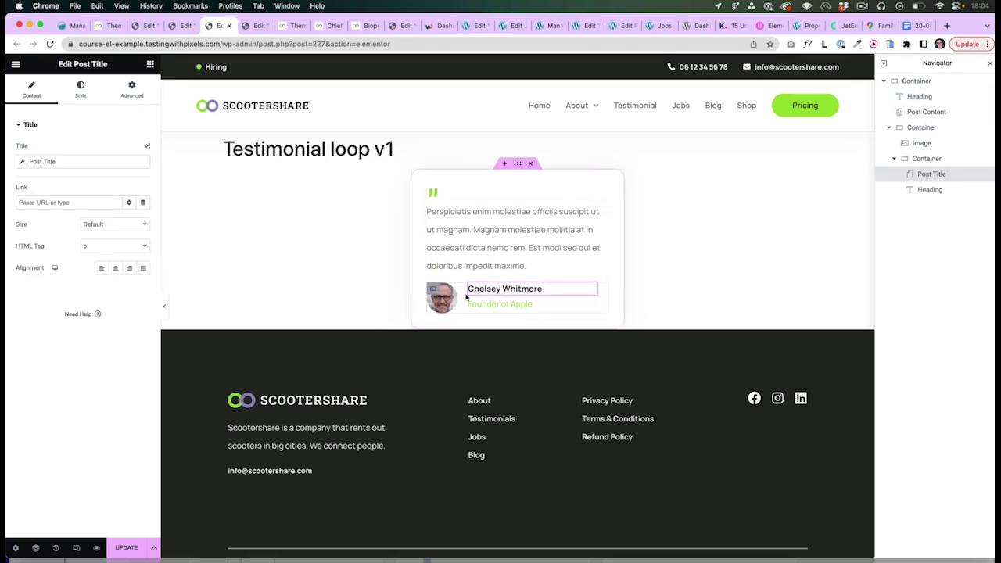
click(441, 296)
click(592, 305)
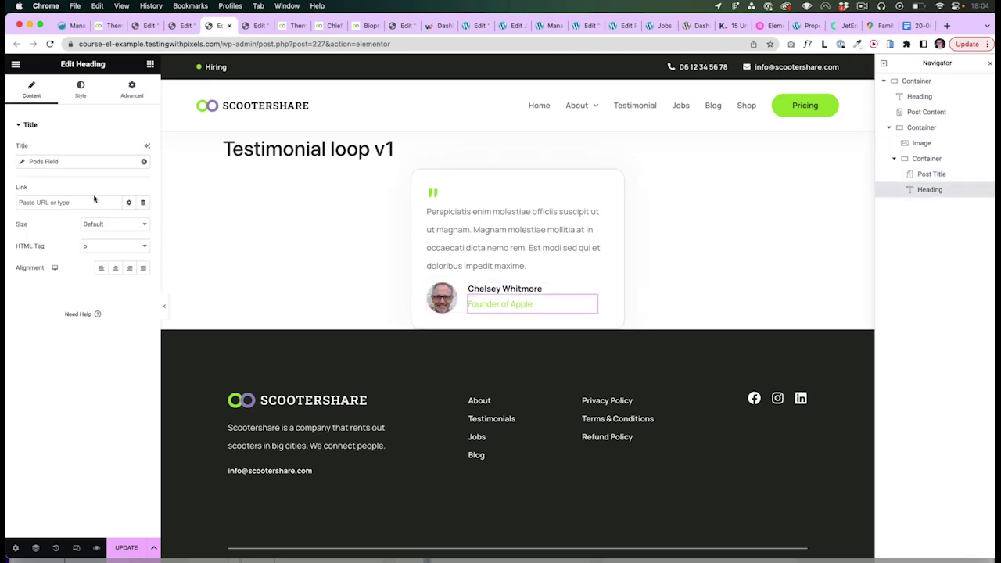
key(super+w)
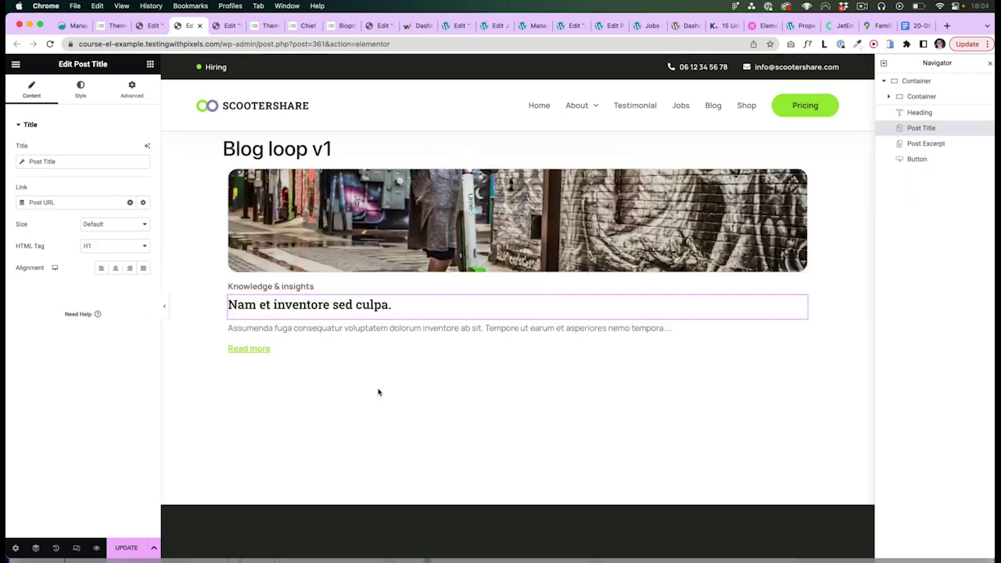